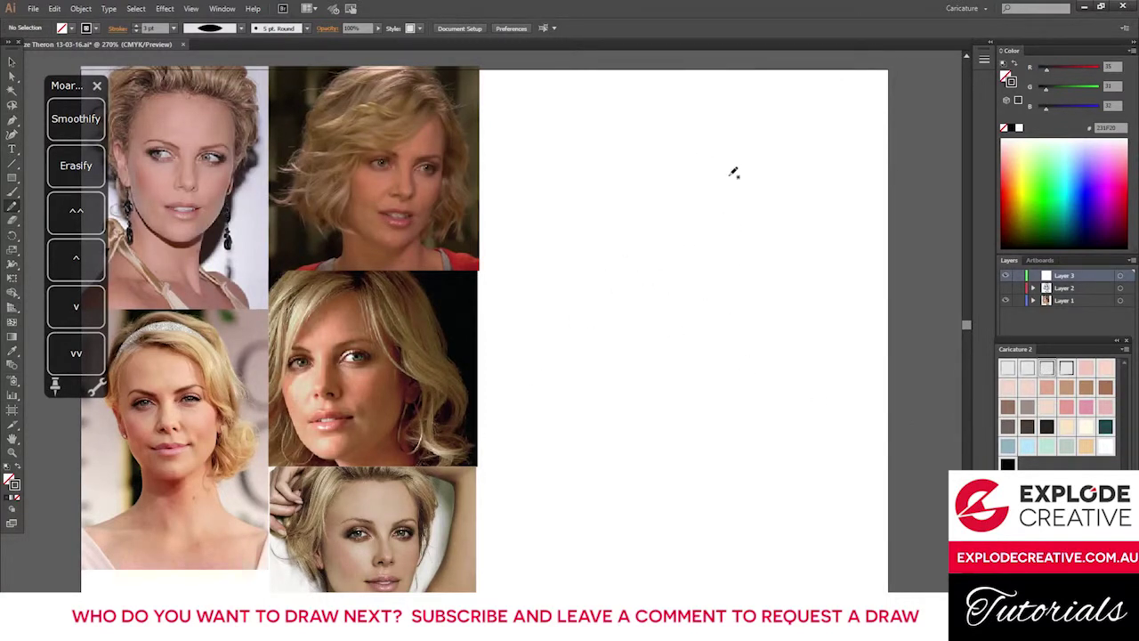
Draw the sweeping left hairline on the blank canvas, and trace the face outline and right hairline over the three-quarter-view middle reference photo.
{"action": "mouse_move", "coordinate": [687, 207]}
{"action": "left_mouse_down"}
{"action": "mouse_move", "coordinate": [664, 293]}
{"action": "mouse_move", "coordinate": [564, 329]}
{"action": "left_mouse_up"}
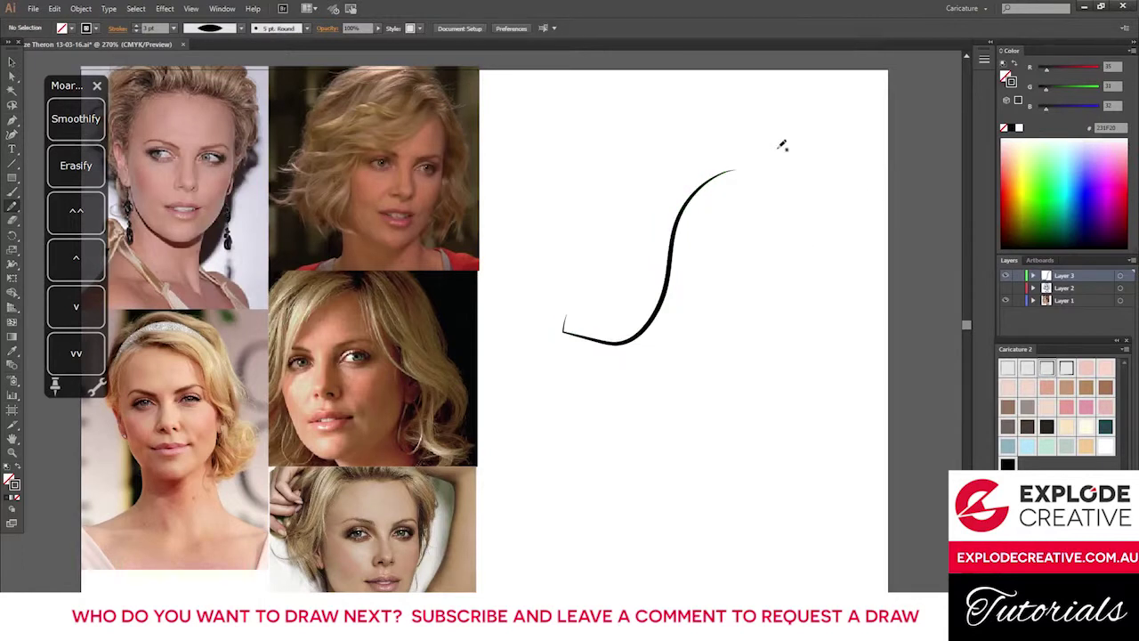
{"action": "mouse_move", "coordinate": [285, 390]}
{"action": "left_mouse_down"}
{"action": "mouse_move", "coordinate": [300, 427]}
{"action": "mouse_move", "coordinate": [351, 456]}
{"action": "mouse_move", "coordinate": [398, 409]}
{"action": "mouse_move", "coordinate": [385, 314]}
{"action": "left_mouse_up"}
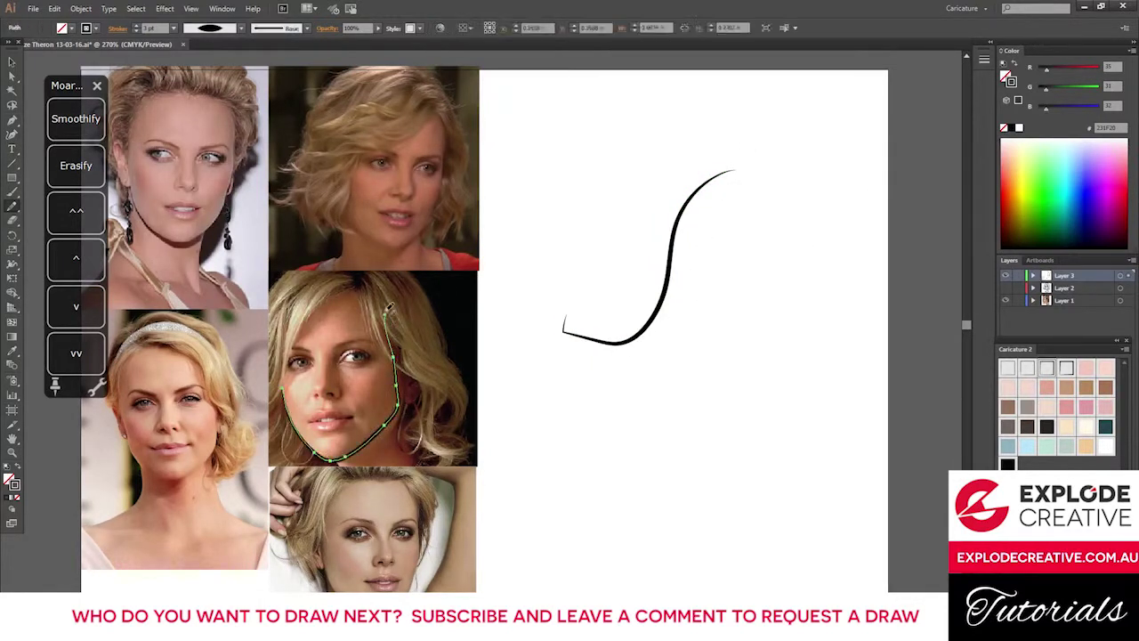
{"action": "mouse_move", "coordinate": [347, 456]}
{"action": "left_mouse_down"}
{"action": "mouse_move", "coordinate": [403, 410]}
{"action": "mouse_move", "coordinate": [390, 326]}
{"action": "left_mouse_up"}
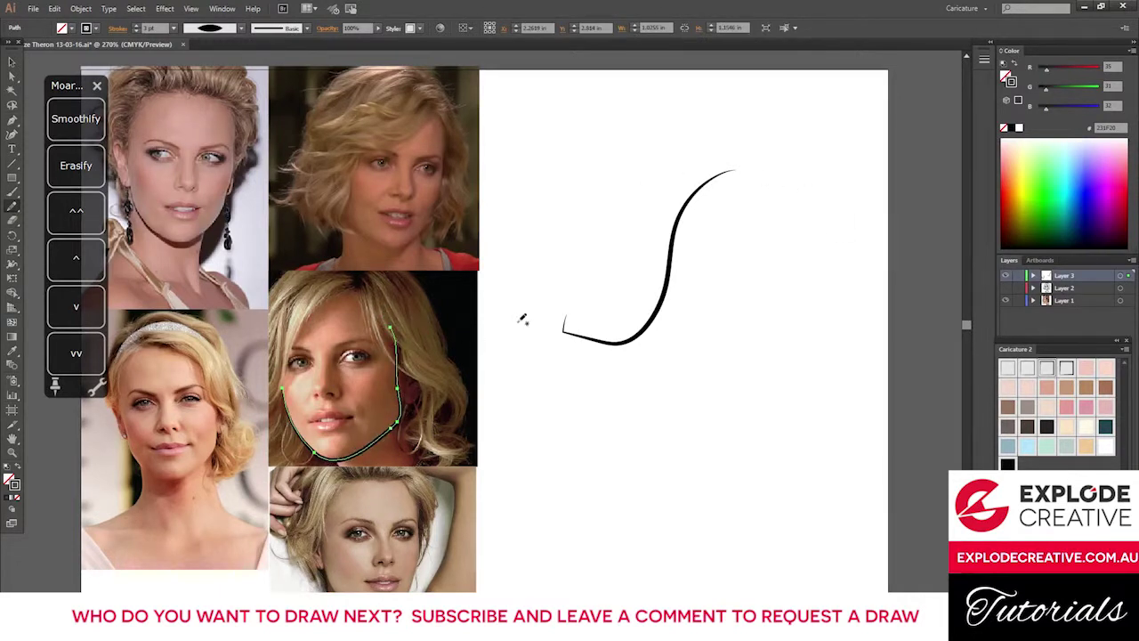
{"action": "left_click", "coordinate": [742, 265], "text": "ctrl"}
{"action": "left_click_drag", "start_coordinate": [361, 290], "coordinate": [392, 357]}
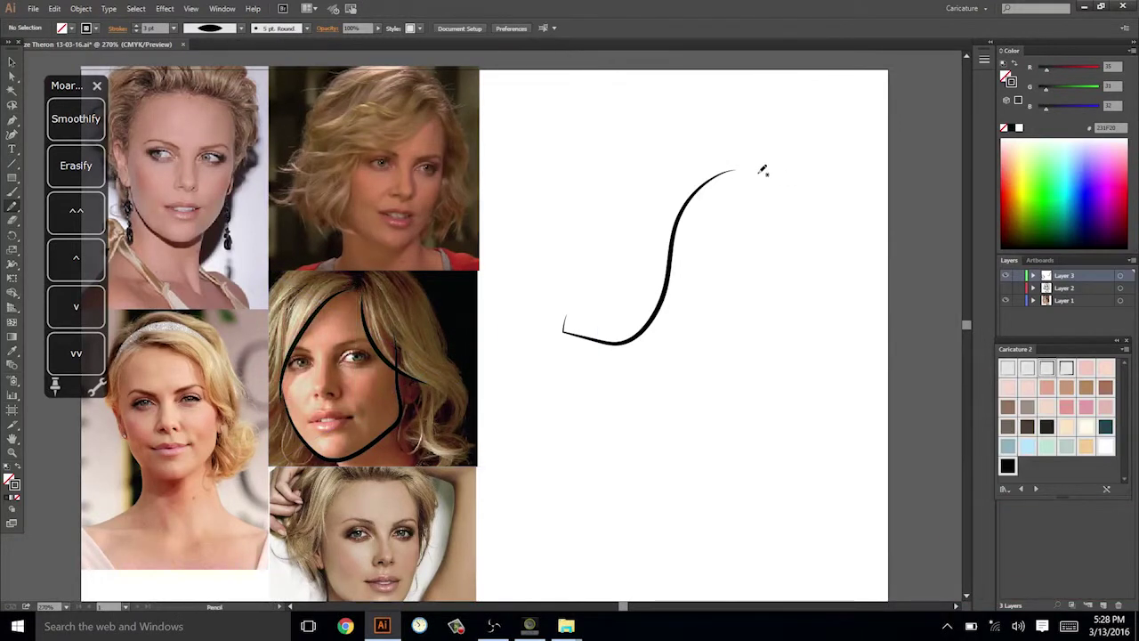
Draw the caricature's cheeks, pointed chin and angled jaw below the hairline, reshaping the right cheek further outwards.
{"action": "mouse_move", "coordinate": [595, 345]}
{"action": "left_mouse_down"}
{"action": "mouse_move", "coordinate": [645, 469]}
{"action": "mouse_move", "coordinate": [671, 489]}
{"action": "mouse_move", "coordinate": [699, 474]}
{"action": "left_mouse_up"}
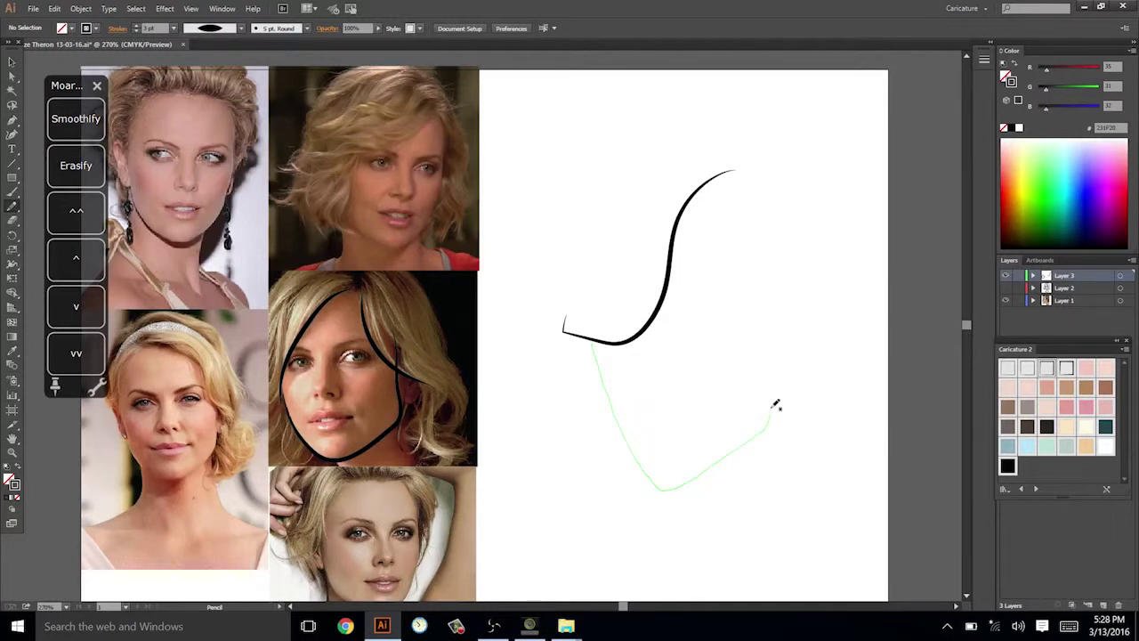
{"action": "left_click_drag", "start_coordinate": [771, 409], "coordinate": [797, 202]}
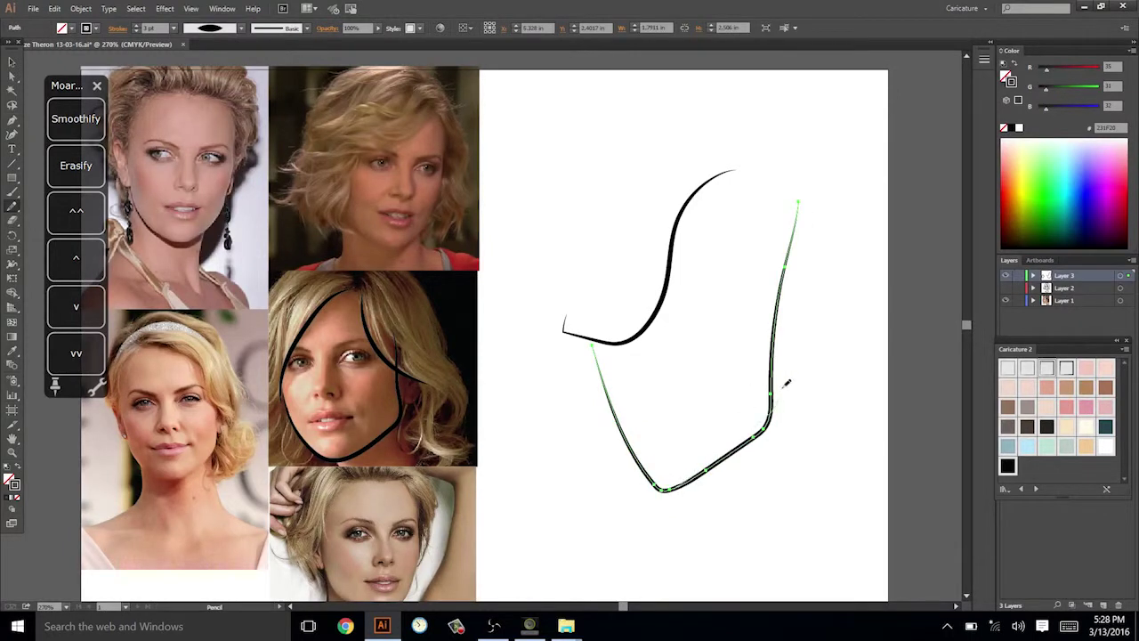
{"action": "left_click_drag", "start_coordinate": [783, 387], "coordinate": [794, 202]}
{"action": "key", "text": "ctrl+shift+a"}
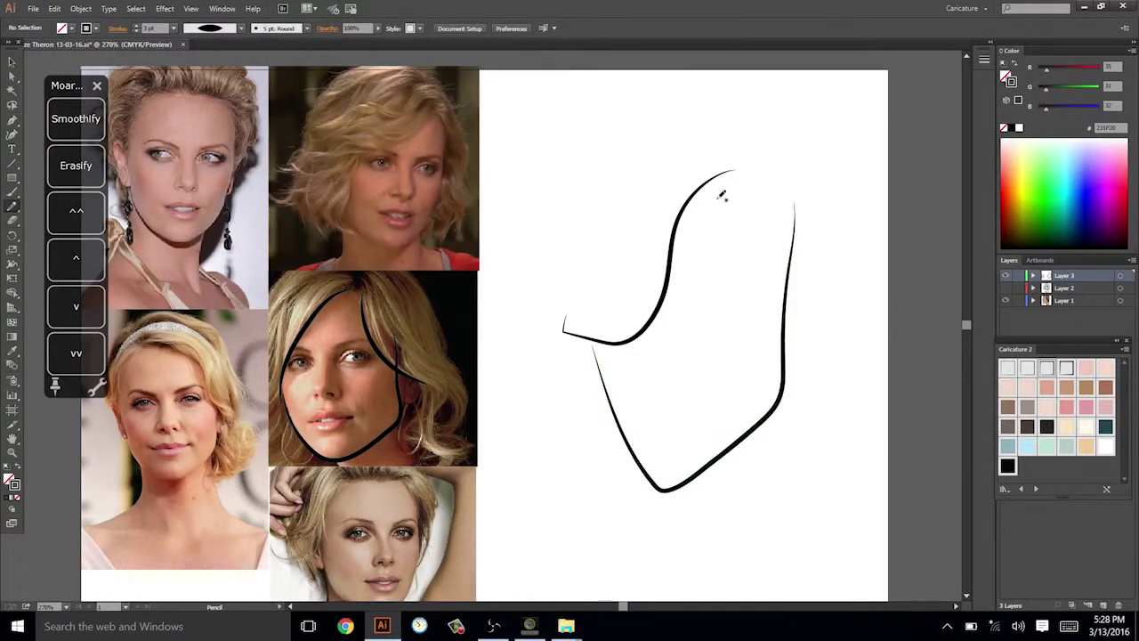
Draw the right hairline curving down from the parting across the cheek, and reshape the left hairline's outer end into a rounded curl.
{"action": "mouse_move", "coordinate": [730, 172]}
{"action": "left_mouse_down"}
{"action": "mouse_move", "coordinate": [739, 204]}
{"action": "mouse_move", "coordinate": [826, 314]}
{"action": "left_mouse_up"}
{"action": "left_click", "coordinate": [761, 87], "text": "ctrl"}
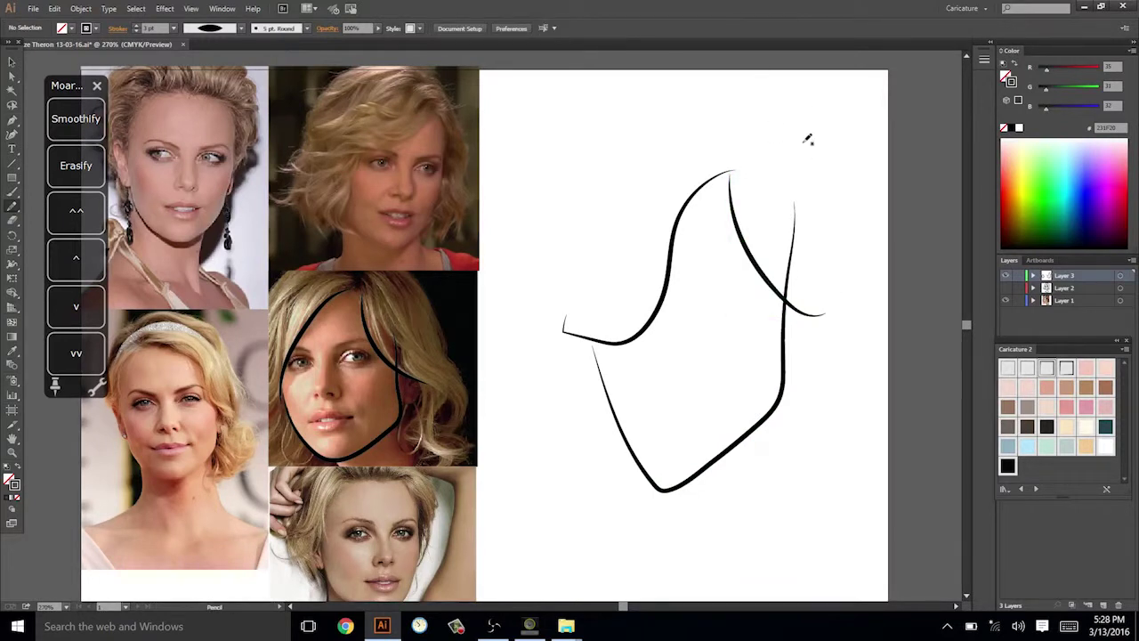
{"action": "left_click", "coordinate": [592, 341], "text": "ctrl"}
{"action": "left_click_drag", "start_coordinate": [620, 342], "coordinate": [564, 313]}
{"action": "left_click", "coordinate": [595, 294], "text": "ctrl"}
Trace both sides of the neck down to the shoulders over the reference photo with the headband.
{"action": "left_click_drag", "start_coordinate": [845, 309], "coordinate": [839, 303]}
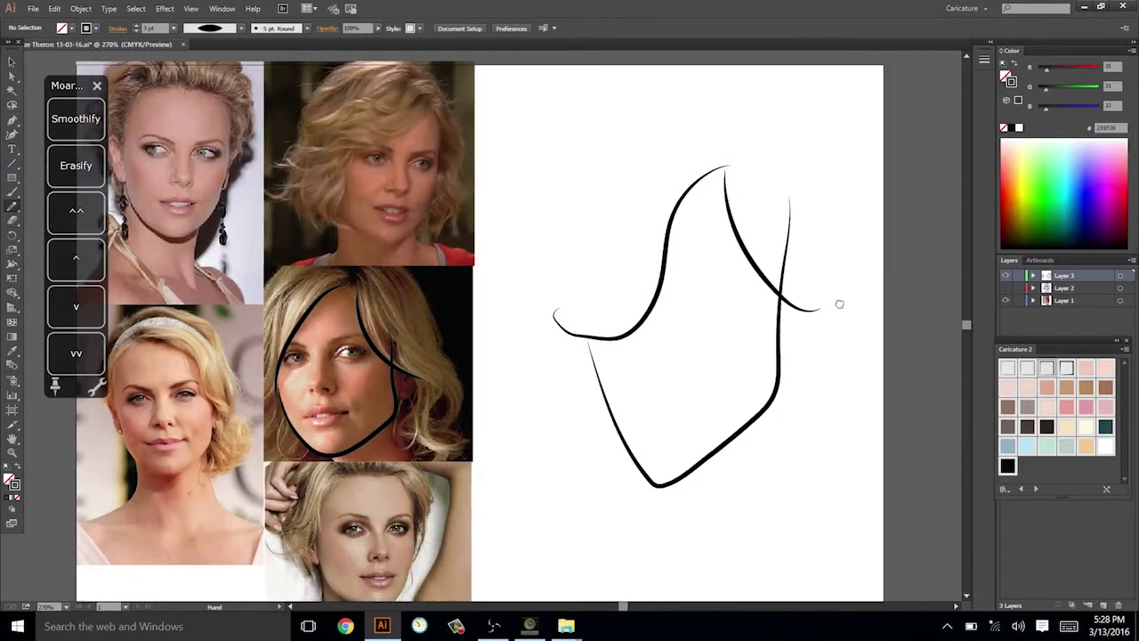
{"action": "left_click_drag", "start_coordinate": [792, 331], "coordinate": [787, 296]}
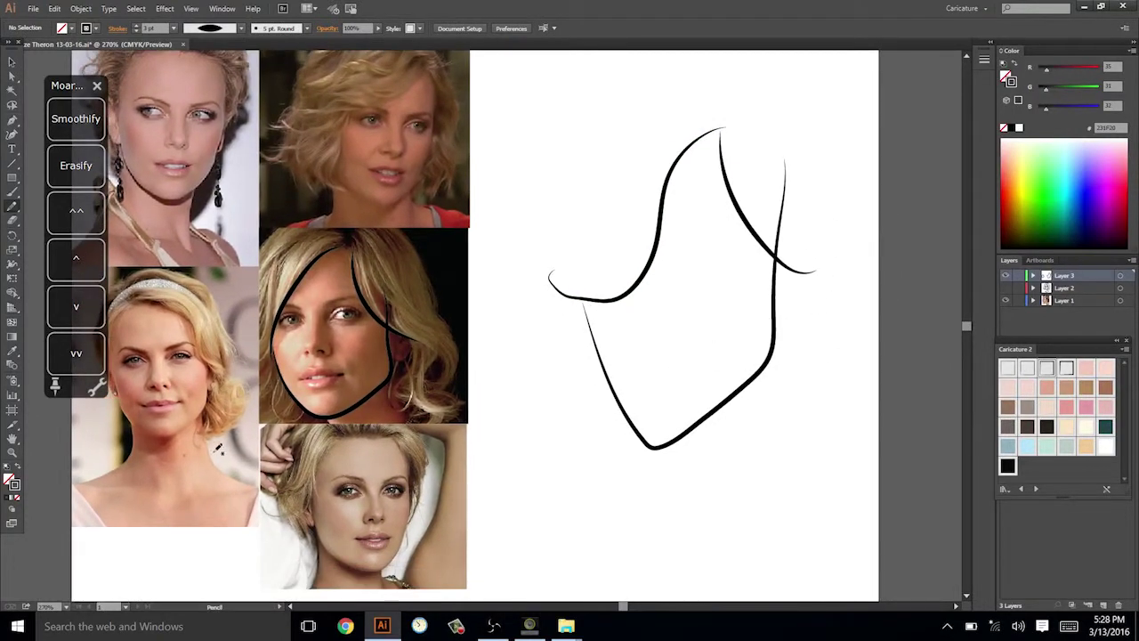
{"action": "left_click_drag", "start_coordinate": [202, 418], "coordinate": [230, 477]}
{"action": "left_click", "coordinate": [146, 428], "text": "ctrl"}
{"action": "mouse_move", "coordinate": [130, 423]}
{"action": "left_mouse_down"}
{"action": "mouse_move", "coordinate": [119, 468]}
{"action": "mouse_move", "coordinate": [89, 482]}
{"action": "left_mouse_up"}
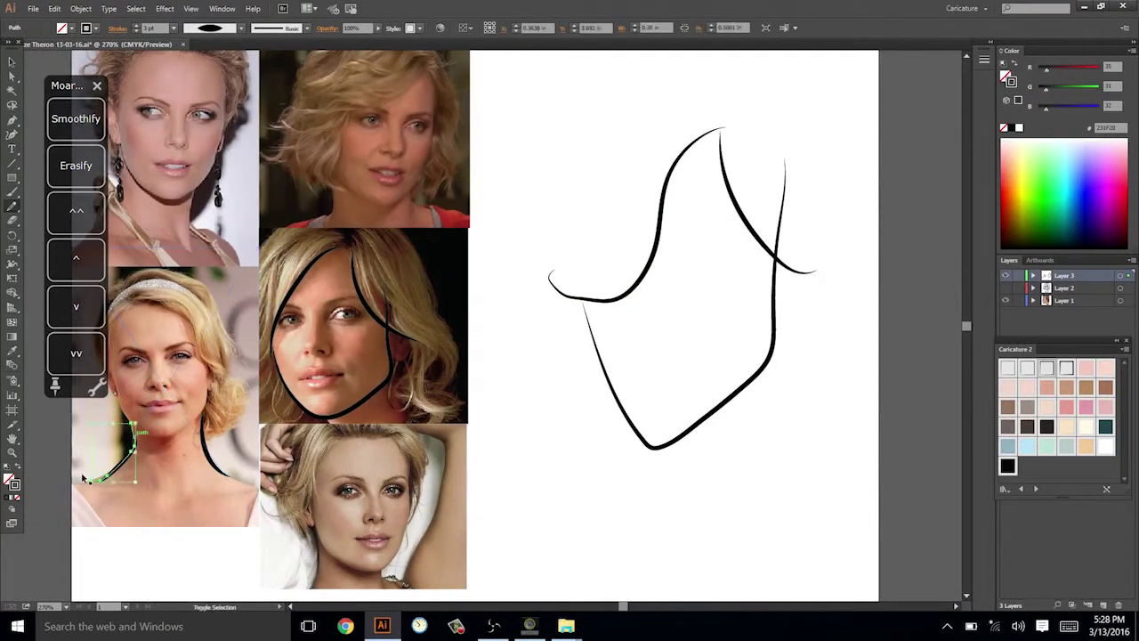
{"action": "left_click", "coordinate": [83, 478], "text": "ctrl"}
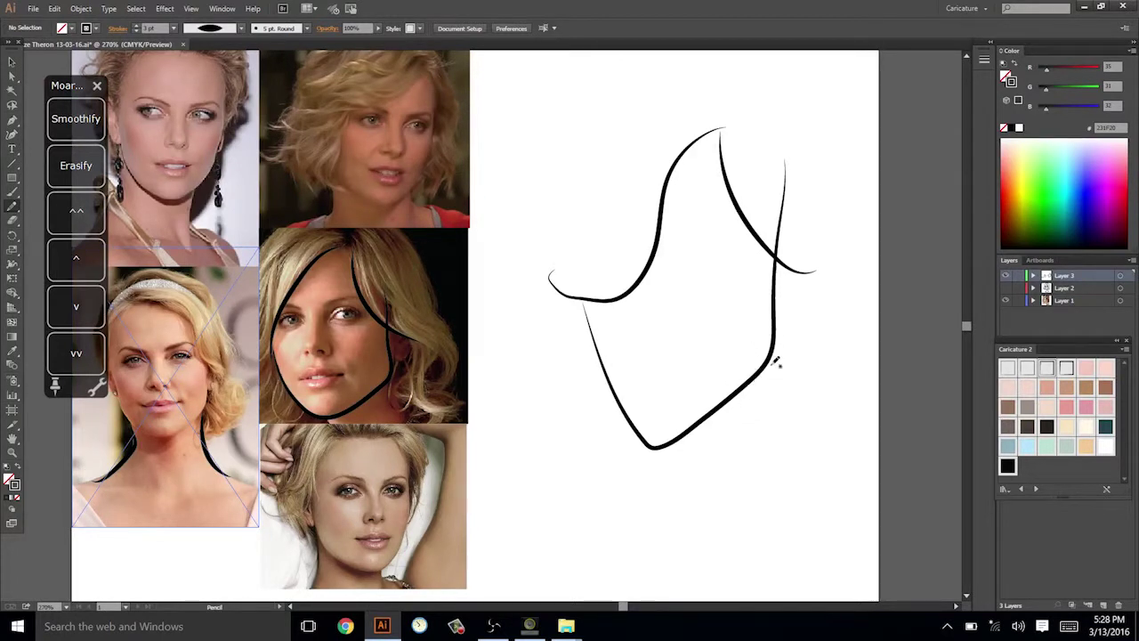
Draw the caricature's two neck lines from the jaw down, flaring them outwards at the shoulders.
{"action": "left_click_drag", "start_coordinate": [776, 360], "coordinate": [805, 539]}
{"action": "left_click_drag", "start_coordinate": [687, 434], "coordinate": [628, 526]}
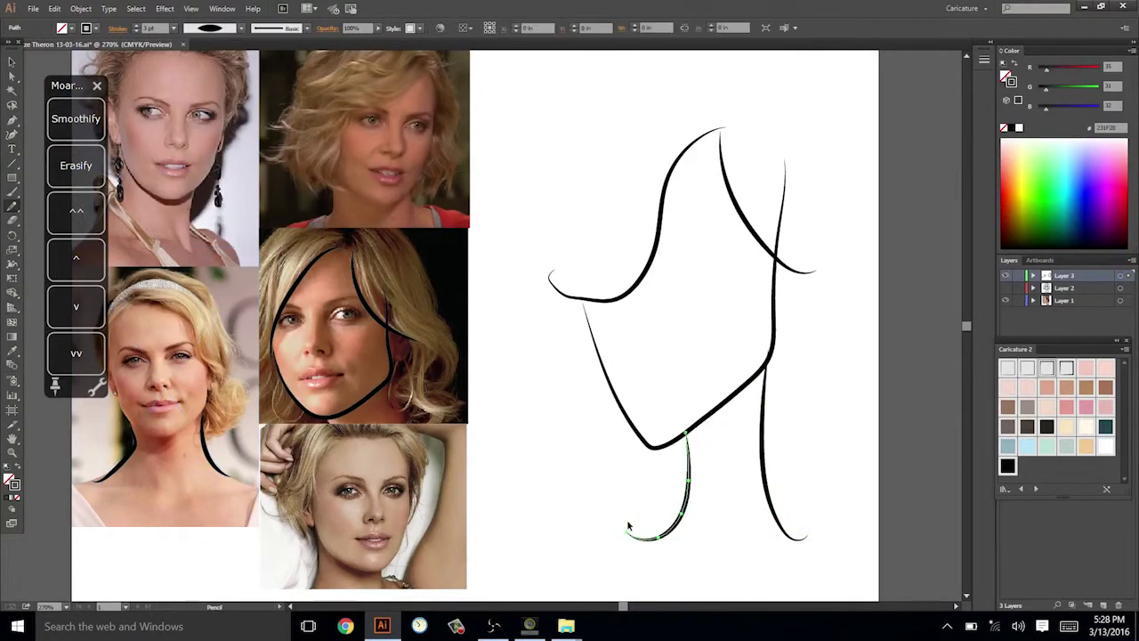
{"action": "key", "text": "ctrl+shift+a"}
Draw wavy shoulder edges on both sides of the neck and a diagonal neckline stroke from the left shoulder.
{"action": "left_click_drag", "start_coordinate": [846, 440], "coordinate": [851, 401]}
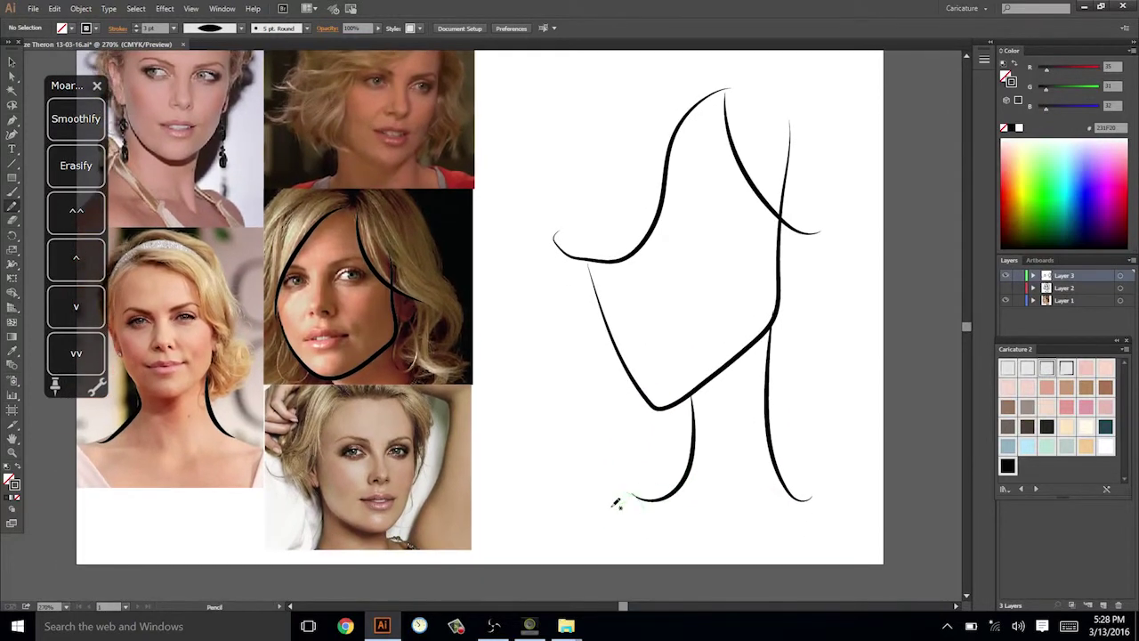
{"action": "left_click_drag", "start_coordinate": [642, 500], "coordinate": [590, 527]}
{"action": "key", "text": "ctrl+shift+a"}
{"action": "left_click_drag", "start_coordinate": [796, 509], "coordinate": [852, 527]}
{"action": "key", "text": "ctrl+shift+a"}
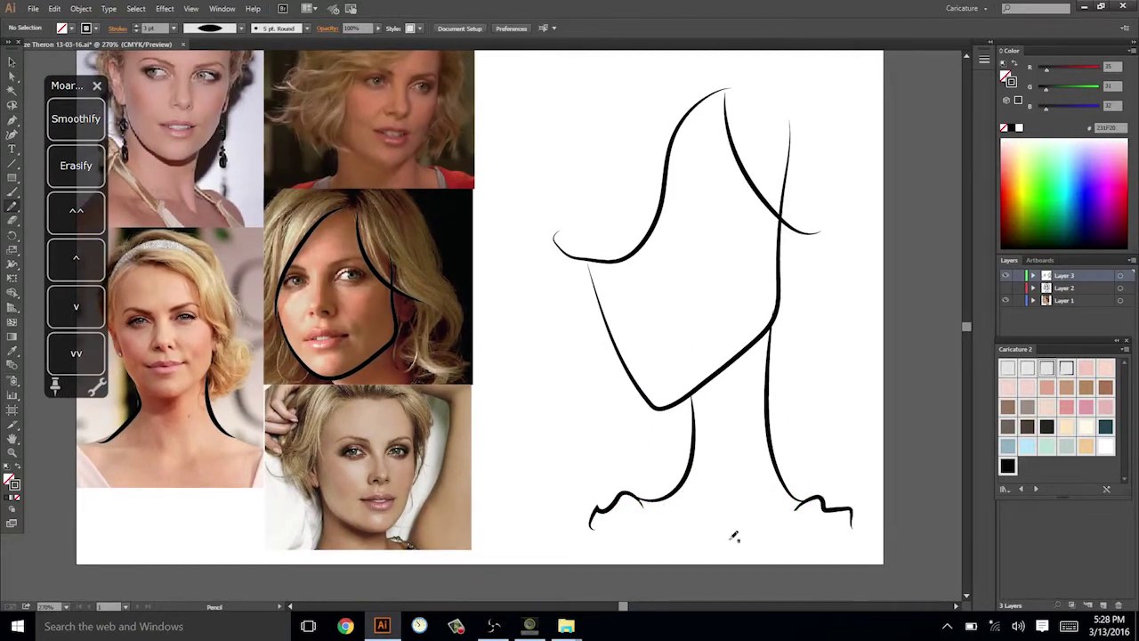
{"action": "left_click_drag", "start_coordinate": [642, 504], "coordinate": [705, 544]}
{"action": "key", "text": "ctrl+shift+a"}
Draw the outer hair contour from the crown down the left side, ending in a flipped curl beside the chin.
{"action": "mouse_move", "coordinate": [850, 416]}
{"action": "left_mouse_down"}
{"action": "mouse_move", "coordinate": [859, 447]}
{"action": "mouse_move", "coordinate": [887, 462]}
{"action": "mouse_move", "coordinate": [888, 438]}
{"action": "left_mouse_up"}
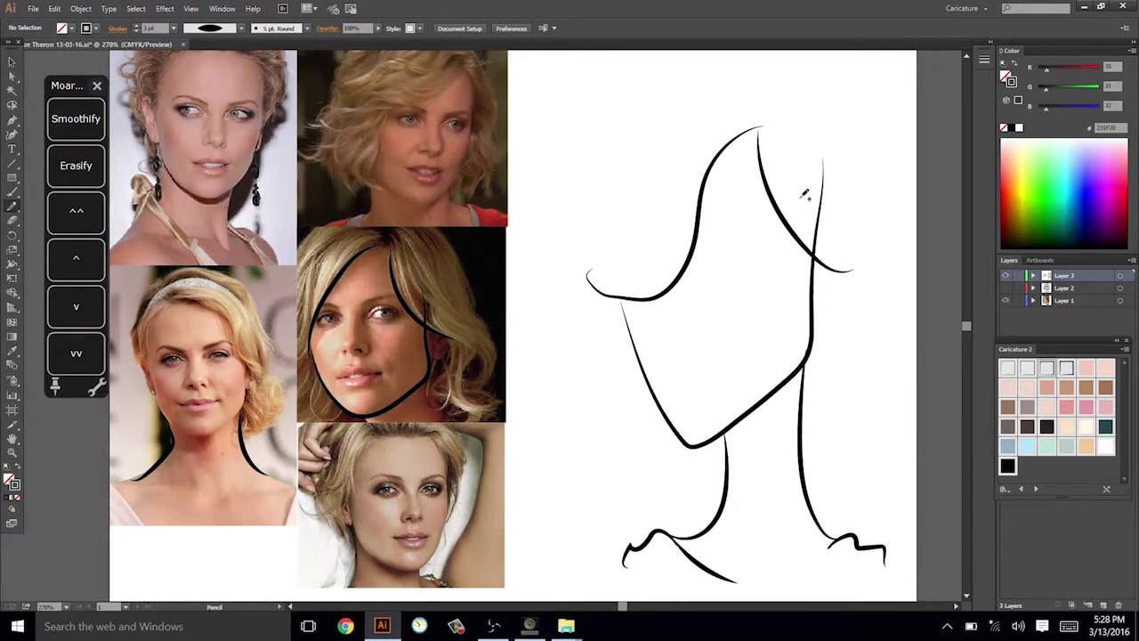
{"action": "left_click_drag", "start_coordinate": [826, 273], "coordinate": [828, 285]}
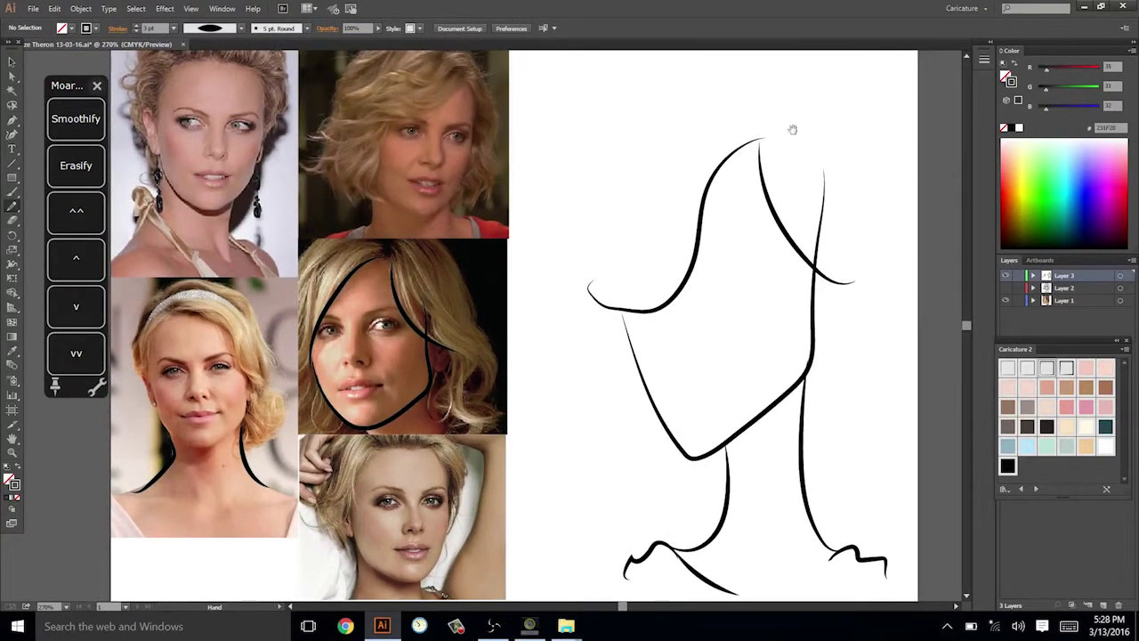
{"action": "scroll", "coordinate": [820, 126], "scroll_direction": "up", "scroll_amount": 3}
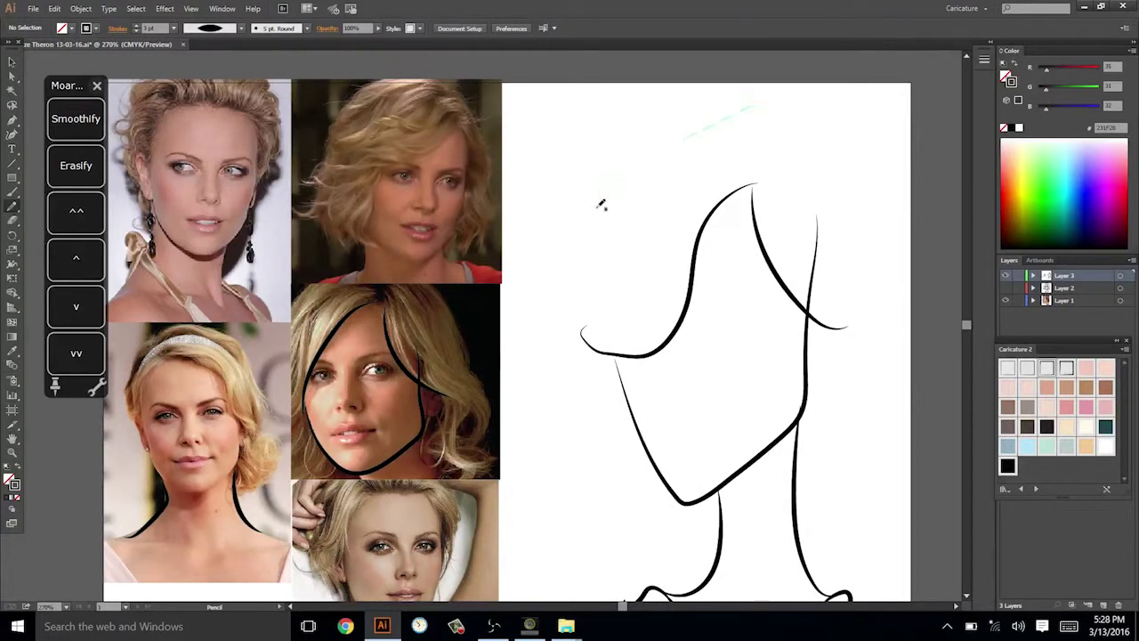
{"action": "mouse_move", "coordinate": [601, 205]}
{"action": "left_mouse_down"}
{"action": "mouse_move", "coordinate": [544, 311]}
{"action": "mouse_move", "coordinate": [608, 451]}
{"action": "mouse_move", "coordinate": [569, 505]}
{"action": "mouse_move", "coordinate": [614, 535]}
{"action": "left_mouse_up"}
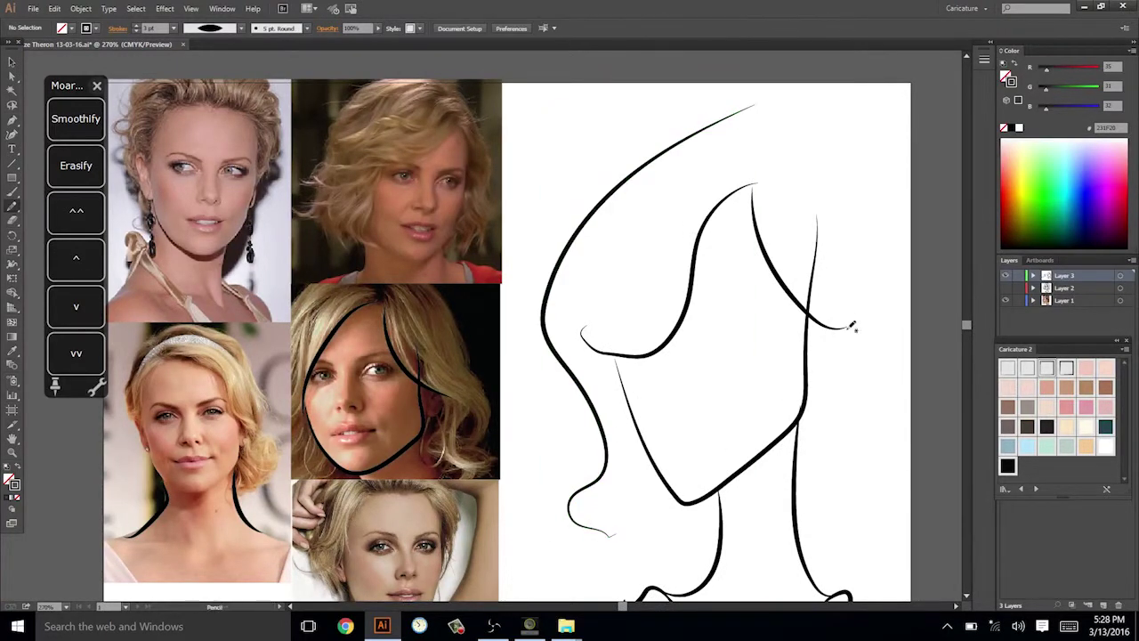
Draw the outer hair contour from the crown down the right side, and add a wavy curl beside the neck.
{"action": "scroll", "coordinate": [853, 327], "scroll_direction": "down", "scroll_amount": 2}
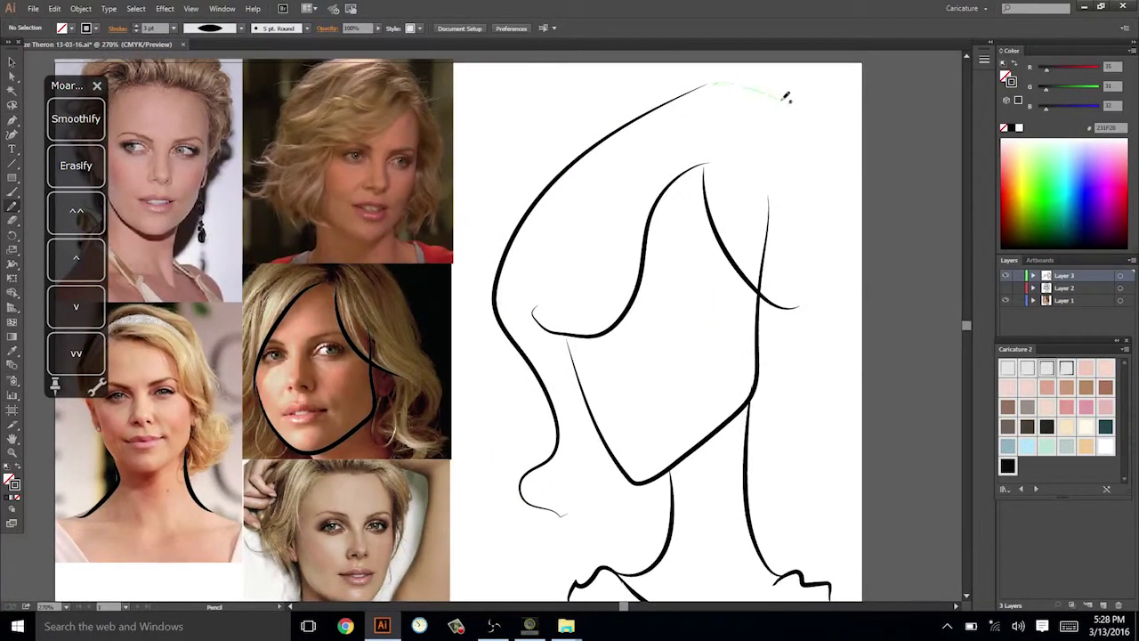
{"action": "mouse_move", "coordinate": [786, 96]}
{"action": "left_mouse_down"}
{"action": "mouse_move", "coordinate": [823, 139]}
{"action": "mouse_move", "coordinate": [855, 201]}
{"action": "mouse_move", "coordinate": [810, 330]}
{"action": "mouse_move", "coordinate": [826, 397]}
{"action": "left_mouse_up"}
{"action": "scroll", "coordinate": [836, 474], "scroll_direction": "down", "scroll_amount": 2}
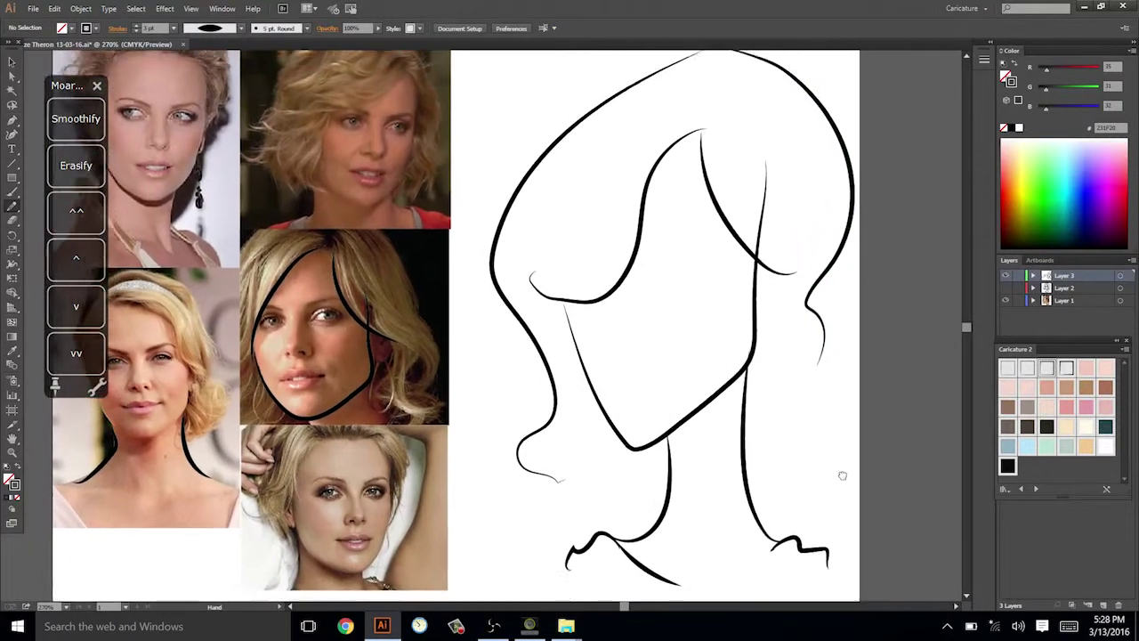
{"action": "left_click_drag", "start_coordinate": [843, 475], "coordinate": [854, 489]}
{"action": "mouse_move", "coordinate": [824, 397]}
{"action": "left_mouse_down"}
{"action": "mouse_move", "coordinate": [824, 439]}
{"action": "mouse_move", "coordinate": [801, 461]}
{"action": "left_mouse_up"}
{"action": "left_click_drag", "start_coordinate": [583, 474], "coordinate": [619, 486]}
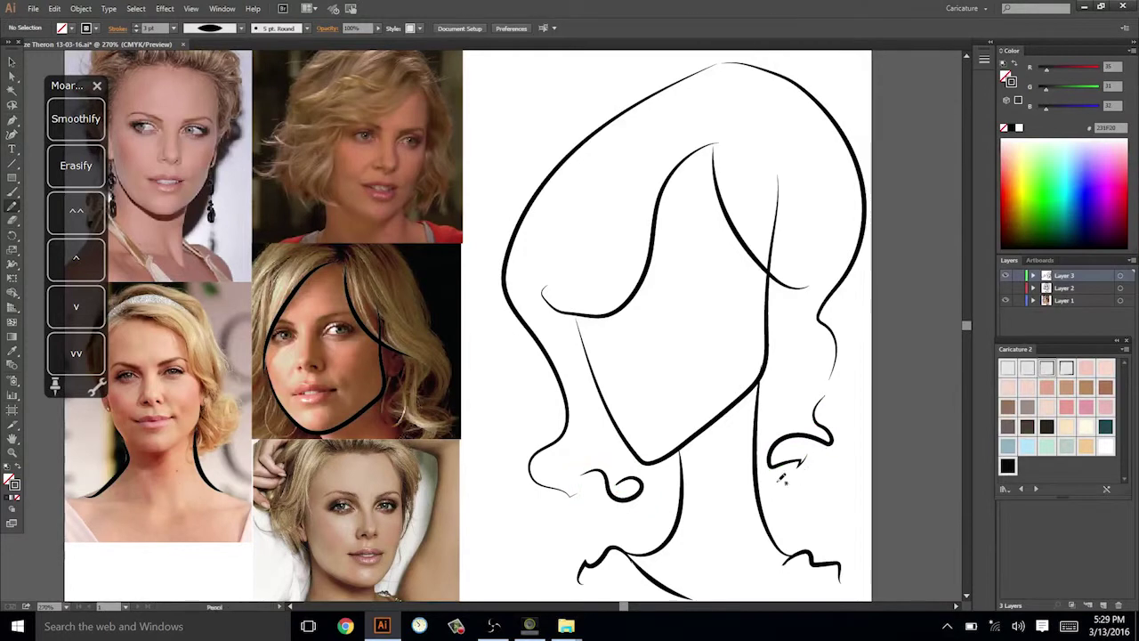
{"action": "left_click_drag", "start_coordinate": [770, 480], "coordinate": [790, 483]}
{"action": "key", "text": "ctrl+z"}
{"action": "key", "text": "ctrl+z"}
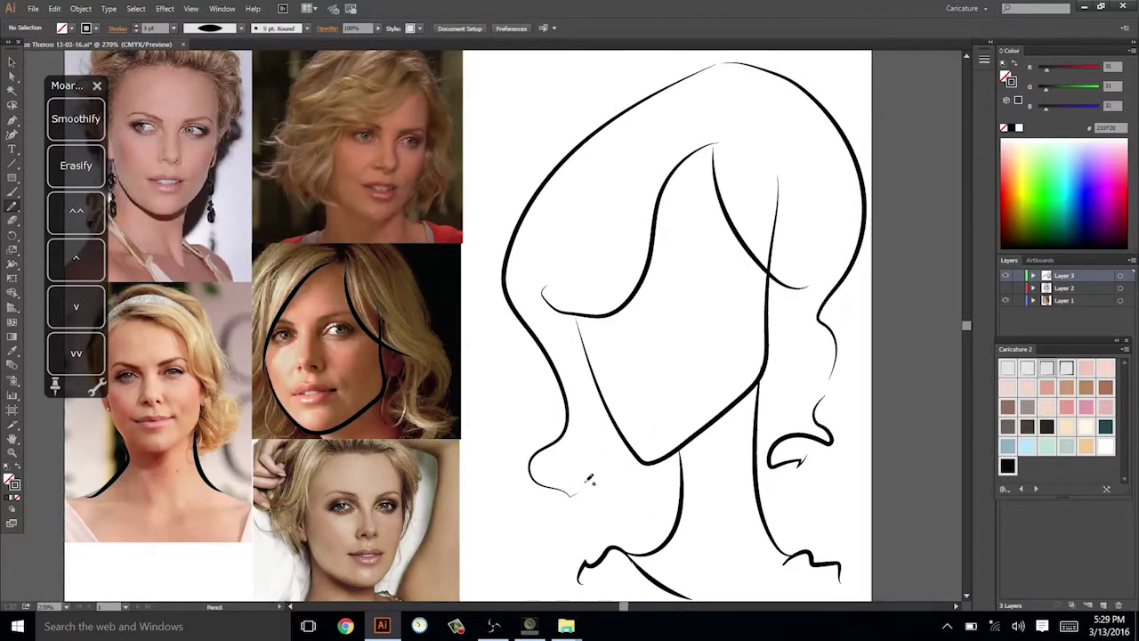
Draw curled hair ends on both sides of the neck and a short curved stroke below the right hairline's end.
{"action": "mouse_move", "coordinate": [585, 481]}
{"action": "left_mouse_down"}
{"action": "mouse_move", "coordinate": [651, 502]}
{"action": "mouse_move", "coordinate": [653, 472]}
{"action": "left_mouse_up"}
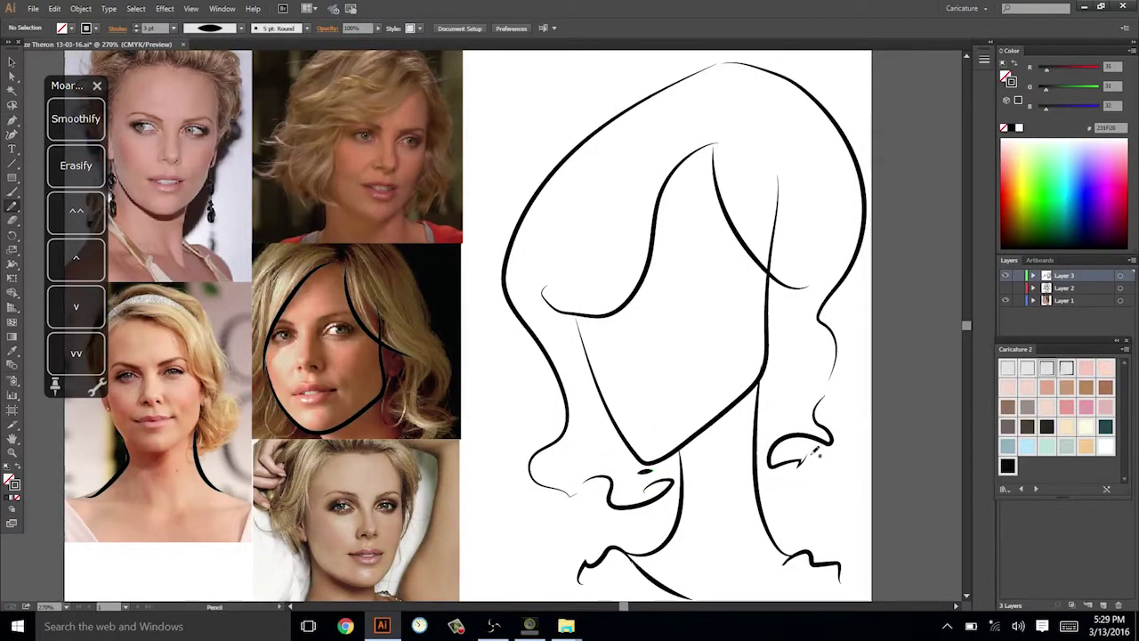
{"action": "left_click_drag", "start_coordinate": [767, 479], "coordinate": [789, 472]}
{"action": "mouse_move", "coordinate": [867, 380]}
{"action": "left_mouse_down"}
{"action": "mouse_move", "coordinate": [828, 425]}
{"action": "mouse_move", "coordinate": [903, 370]}
{"action": "mouse_move", "coordinate": [886, 281]}
{"action": "mouse_move", "coordinate": [895, 373]}
{"action": "mouse_move", "coordinate": [905, 374]}
{"action": "left_mouse_up"}
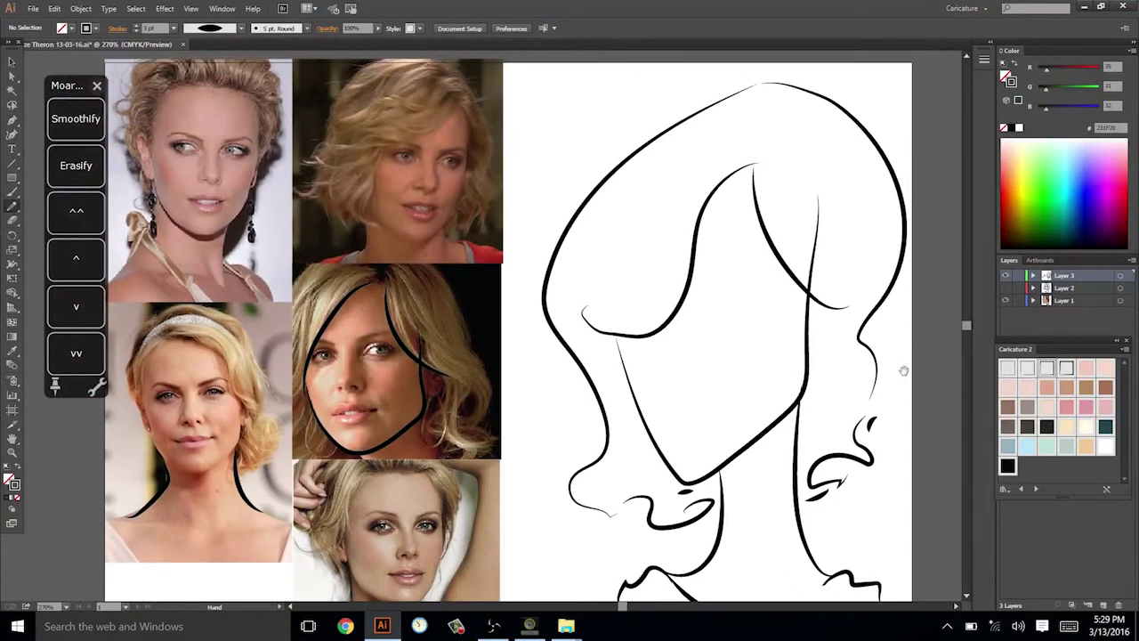
{"action": "left_click_drag", "start_coordinate": [832, 303], "coordinate": [835, 349]}
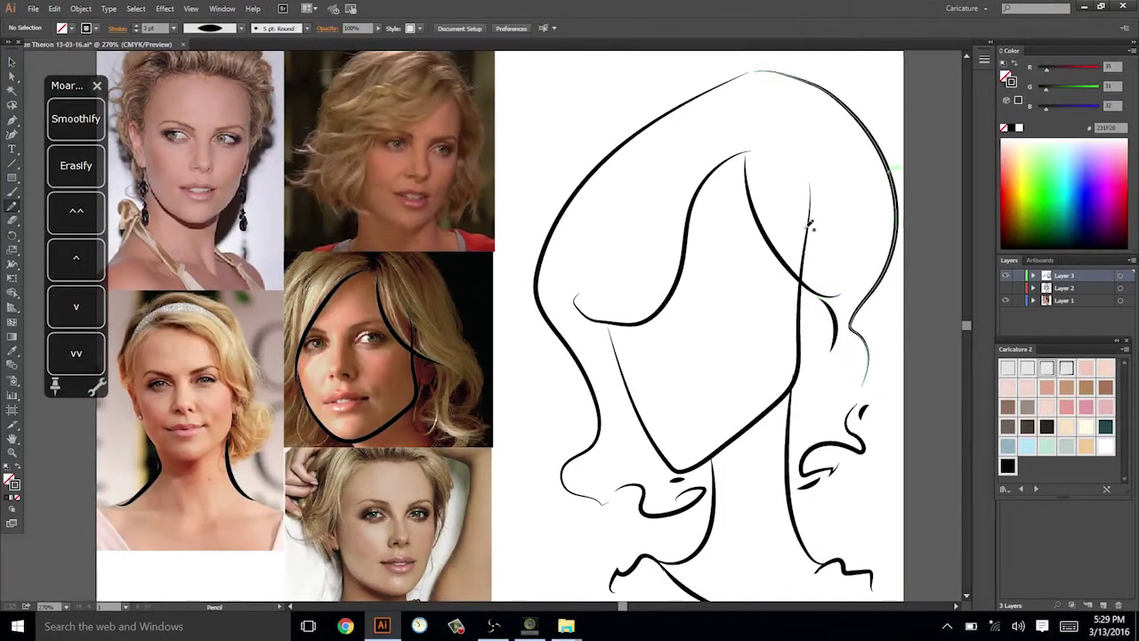
Erase the part of the right cheek line that extends above the right hairline.
{"action": "key", "text": "v"}
{"action": "left_click", "coordinate": [808, 225]}
{"action": "left_click", "coordinate": [76, 180]}
{"action": "left_click_drag", "start_coordinate": [812, 185], "coordinate": [811, 231]}
{"action": "key", "text": "ctrl+shift+a"}
{"action": "mouse_move", "coordinate": [899, 309]}
{"action": "left_mouse_down"}
{"action": "mouse_move", "coordinate": [901, 275]}
{"action": "mouse_move", "coordinate": [908, 314]}
{"action": "left_mouse_up"}
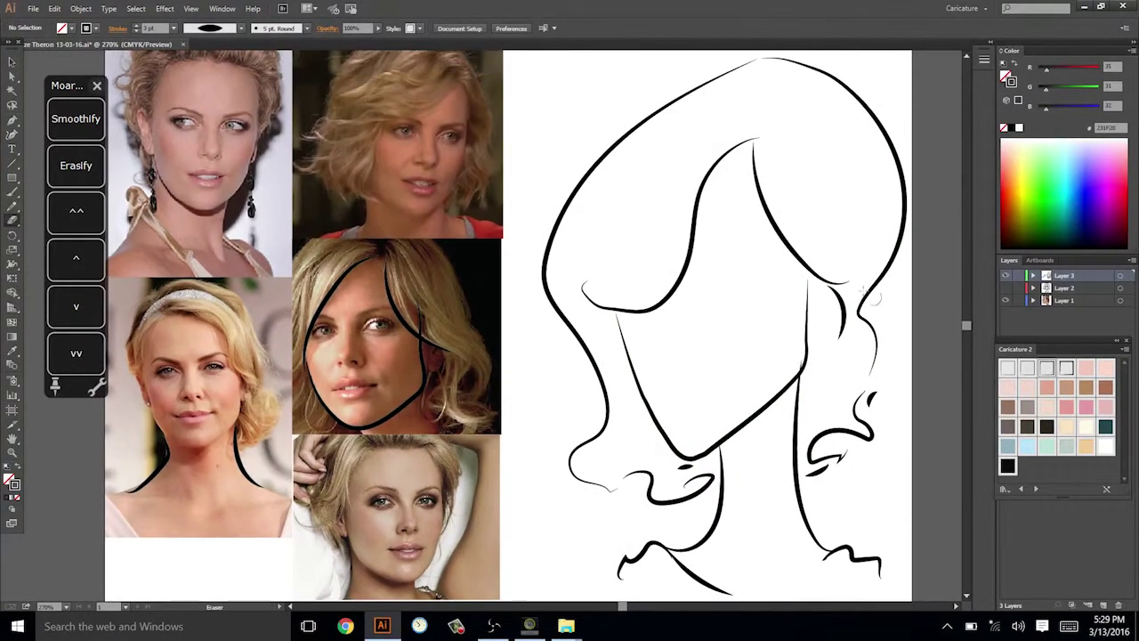
Redraw the right cheek line from the jaw corner up to the hairline with a smoother curve.
{"action": "key", "text": "v"}
{"action": "left_click", "coordinate": [806, 365]}
{"action": "key", "text": "n"}
{"action": "left_click_drag", "start_coordinate": [791, 382], "coordinate": [804, 280]}
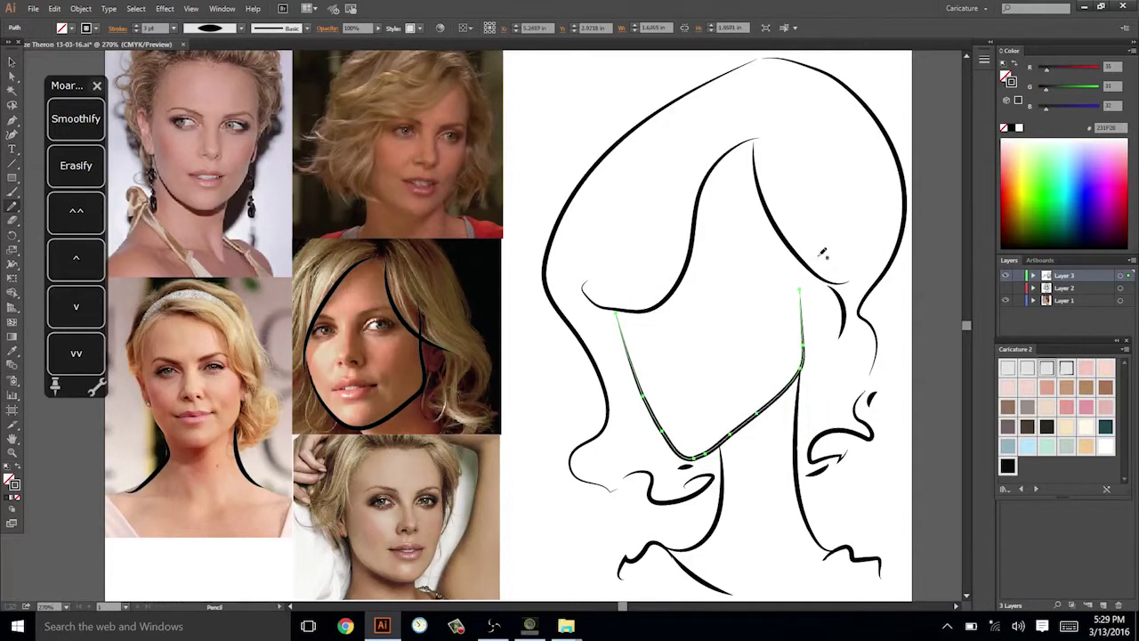
{"action": "left_click_drag", "start_coordinate": [791, 381], "coordinate": [803, 279]}
{"action": "key", "text": "ctrl+shift+a"}
{"action": "left_click_drag", "start_coordinate": [901, 330], "coordinate": [908, 333]}
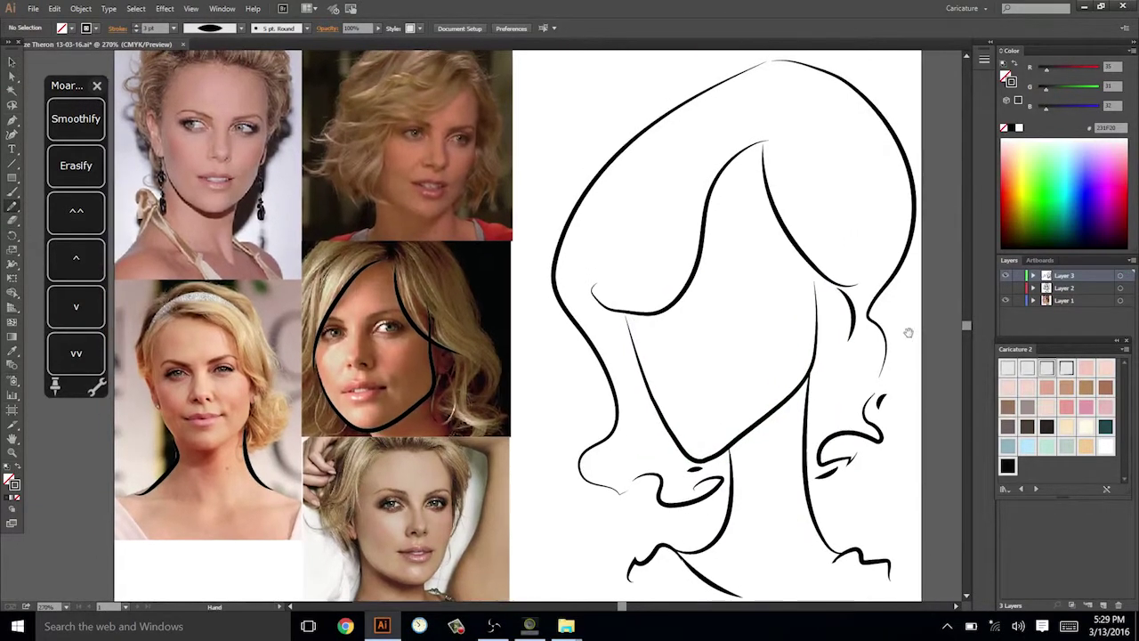
{"action": "key", "text": "v"}
{"action": "left_click", "coordinate": [660, 409]}
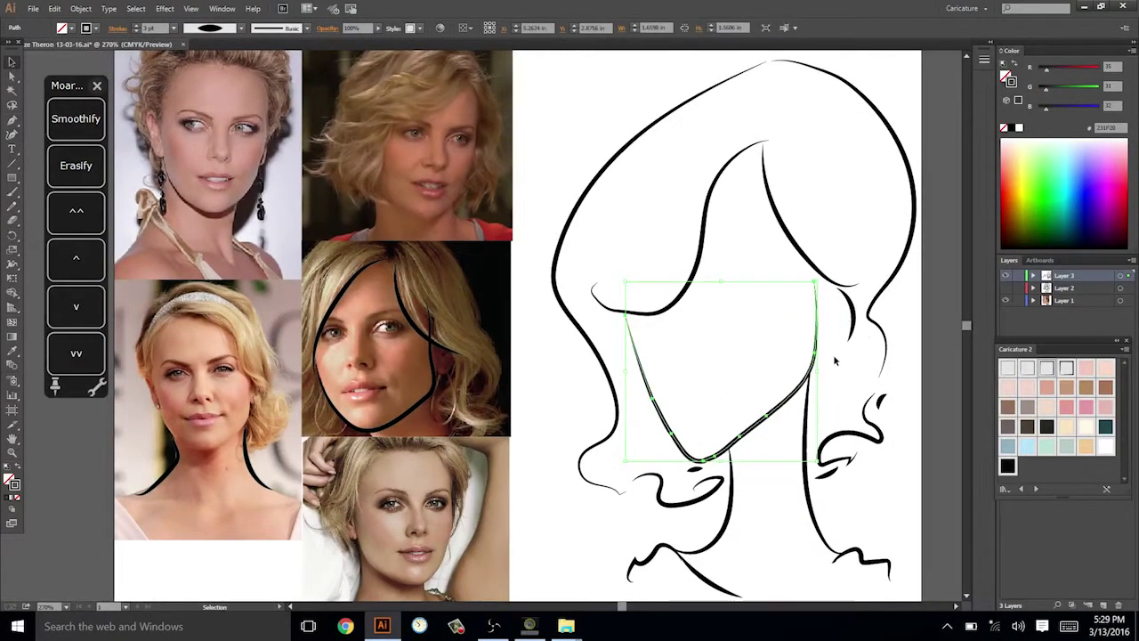
{"action": "left_click", "coordinate": [863, 375]}
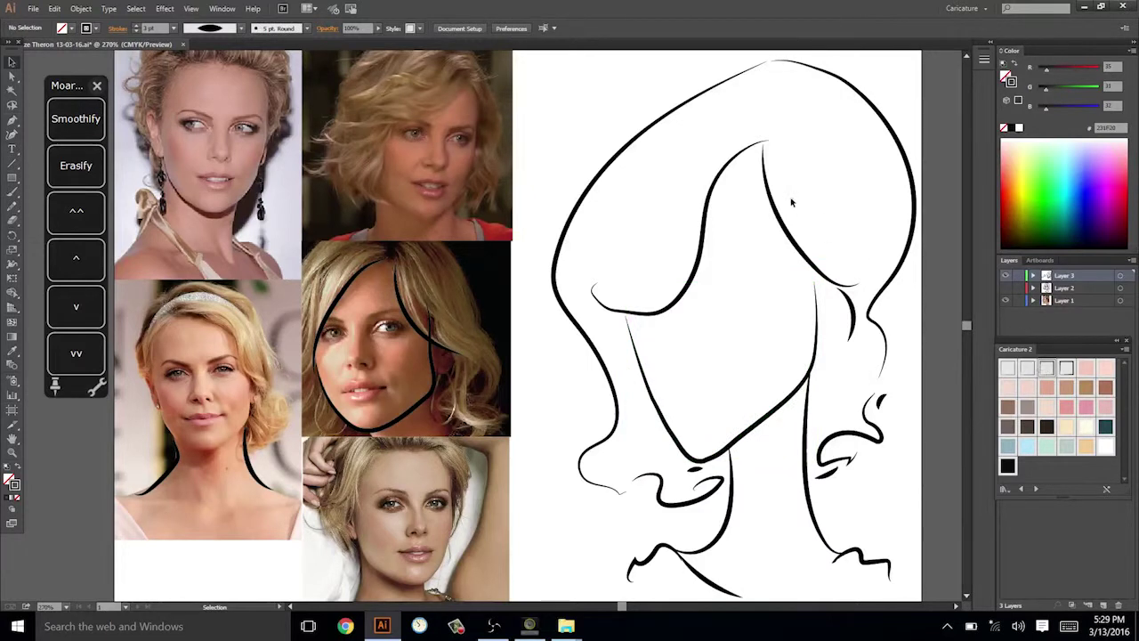
Draw the nose as a short curved line with a small hooked tip inside the face.
{"action": "key", "text": "n"}
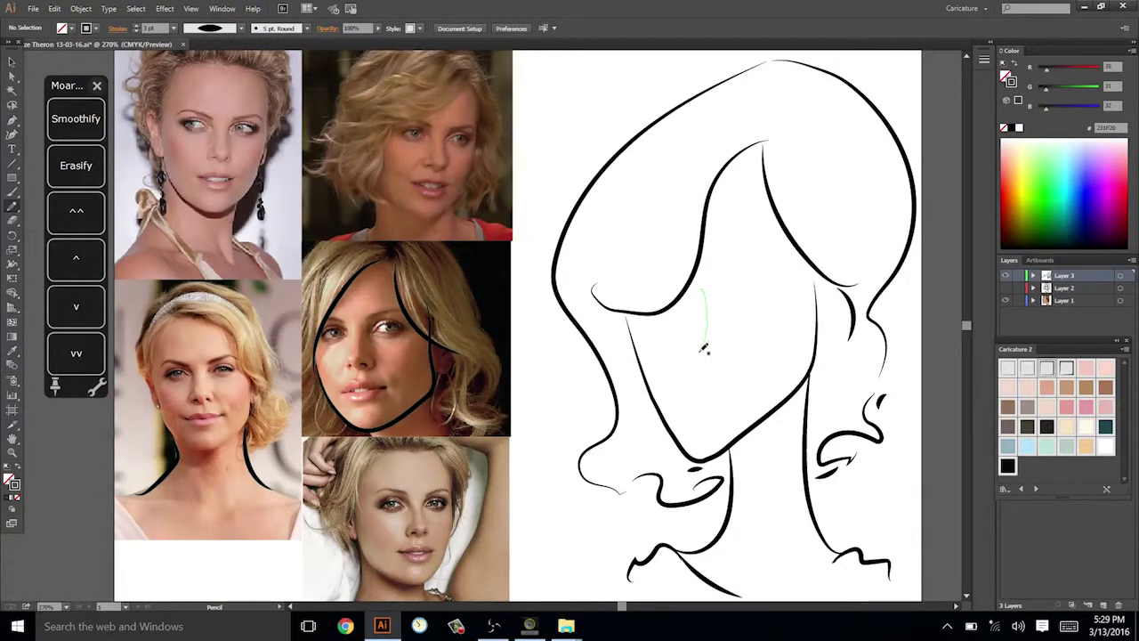
{"action": "mouse_move", "coordinate": [700, 350]}
{"action": "left_mouse_down"}
{"action": "mouse_move", "coordinate": [708, 367]}
{"action": "mouse_move", "coordinate": [708, 329]}
{"action": "left_mouse_up"}
{"action": "key", "text": "v"}
{"action": "left_click", "coordinate": [745, 304]}
{"action": "key", "text": "n"}
Trace a centre line down the face in the middle reference photo, redrawing its upper part from the nose to the hairline.
{"action": "mouse_move", "coordinate": [359, 366]}
{"action": "left_mouse_down"}
{"action": "mouse_move", "coordinate": [365, 436]}
{"action": "mouse_move", "coordinate": [370, 417]}
{"action": "left_mouse_up"}
{"action": "left_click_drag", "start_coordinate": [363, 329], "coordinate": [355, 273]}
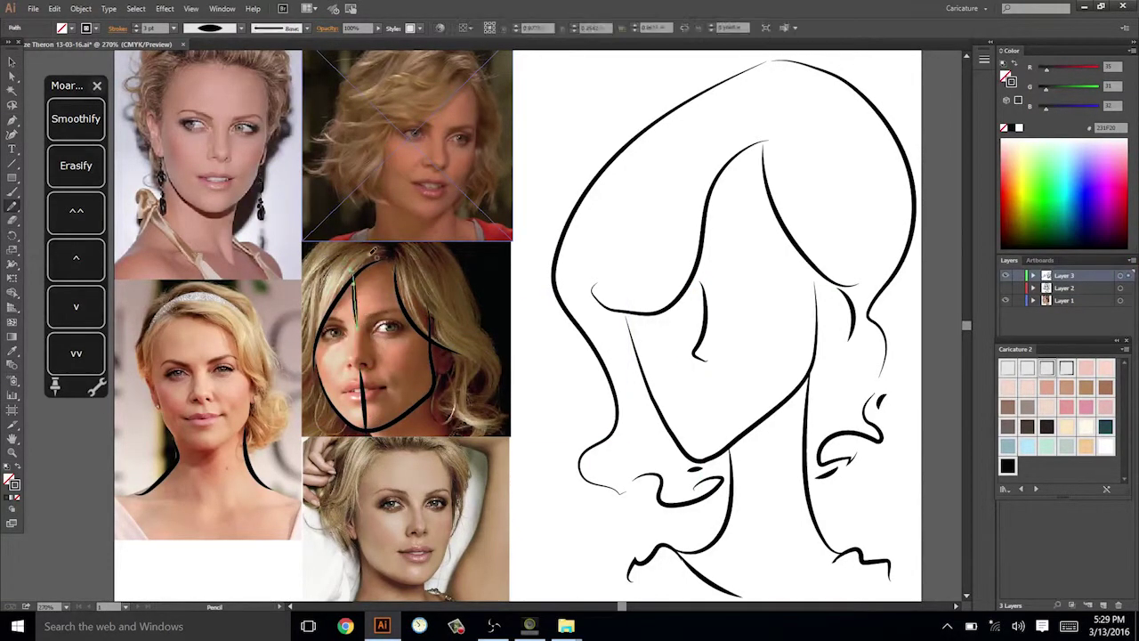
{"action": "key", "text": "ctrl+z"}
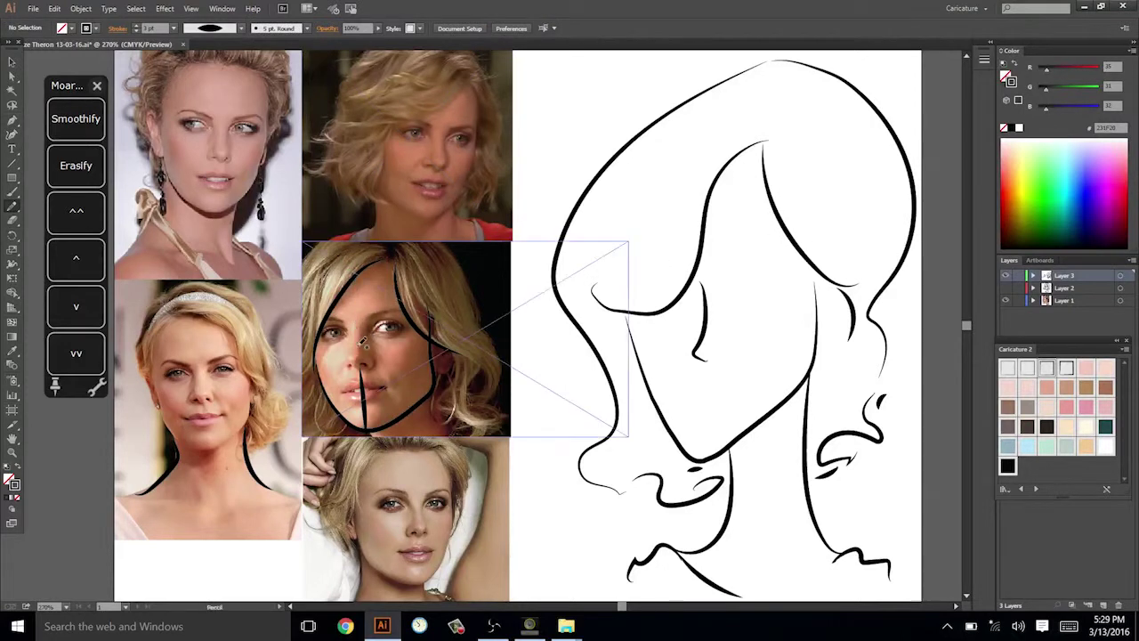
{"action": "left_click_drag", "start_coordinate": [358, 353], "coordinate": [353, 274]}
{"action": "key", "text": "v"}
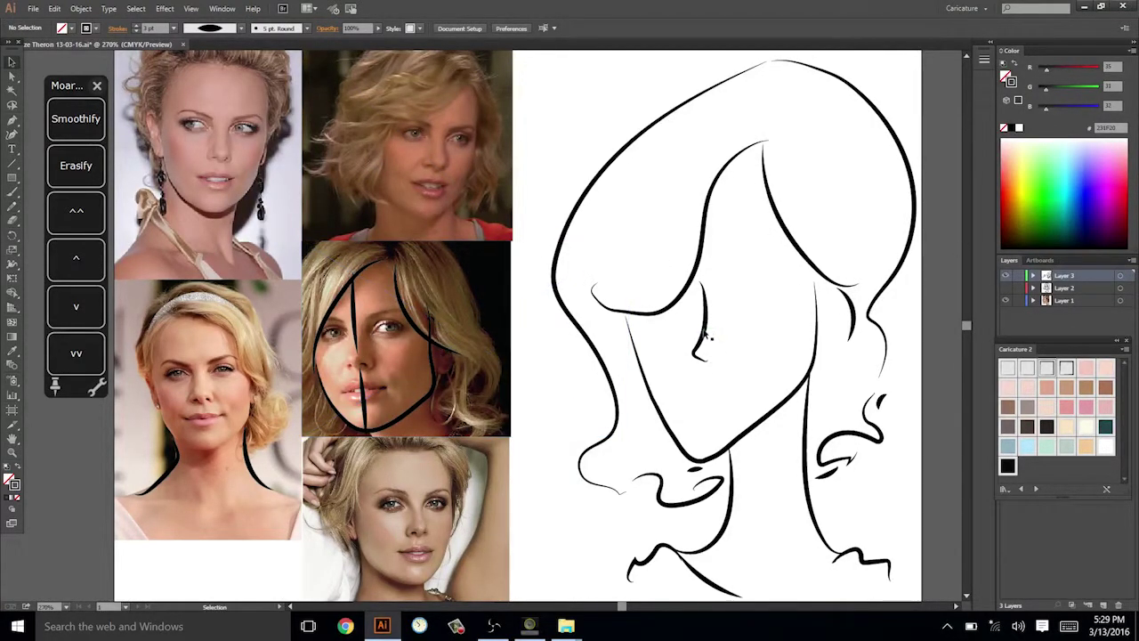
Redraw the nose line so it ends in a smoother, rounder hooked tip.
{"action": "key", "text": "n"}
{"action": "left_click_drag", "start_coordinate": [699, 357], "coordinate": [700, 281]}
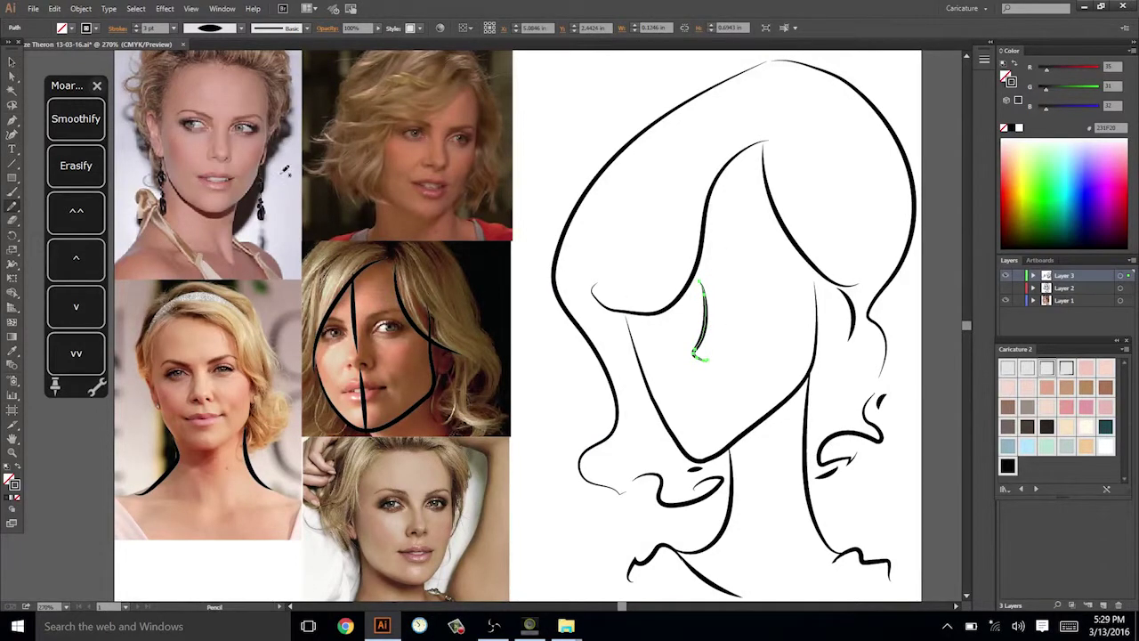
{"action": "left_click_drag", "start_coordinate": [233, 151], "coordinate": [230, 126]}
{"action": "key", "text": "ctrl+z"}
{"action": "mouse_move", "coordinate": [701, 331]}
{"action": "left_mouse_down"}
{"action": "mouse_move", "coordinate": [695, 359]}
{"action": "mouse_move", "coordinate": [726, 355]}
{"action": "left_mouse_up"}
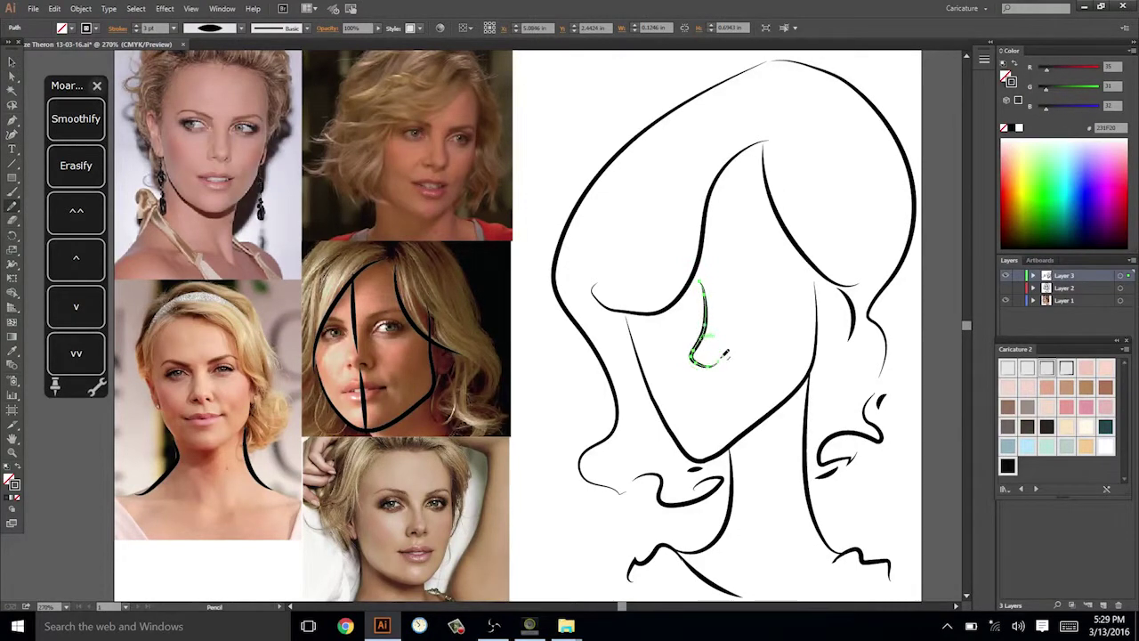
{"action": "left_click", "coordinate": [896, 332], "text": "ctrl"}
{"action": "left_click_drag", "start_coordinate": [896, 336], "coordinate": [897, 344]}
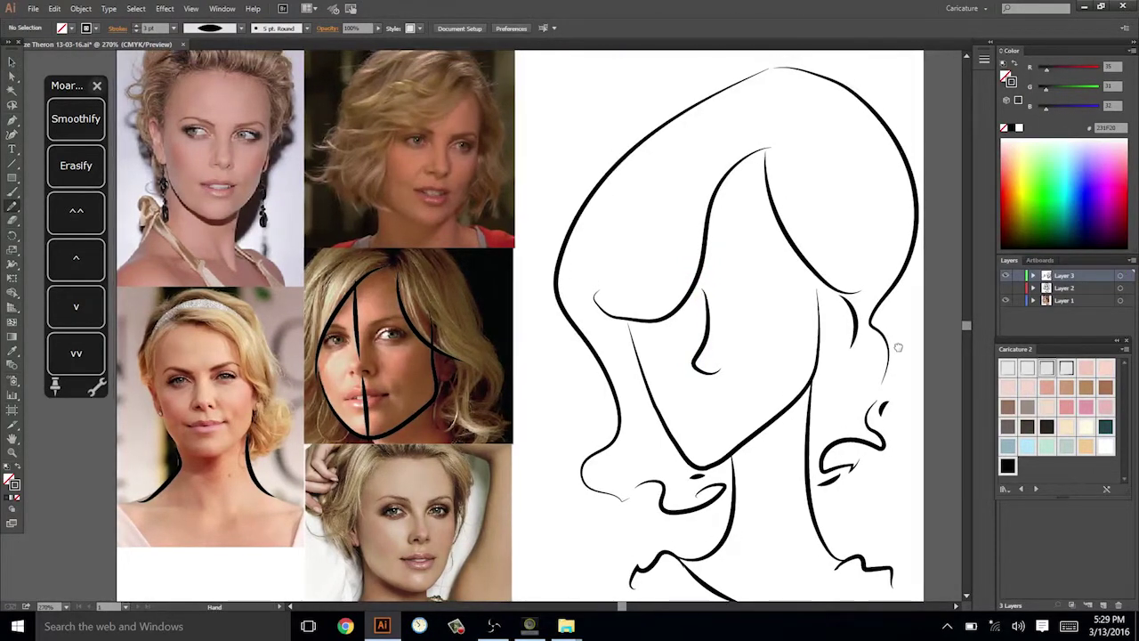
{"action": "left_click", "coordinate": [715, 339], "text": "ctrl"}
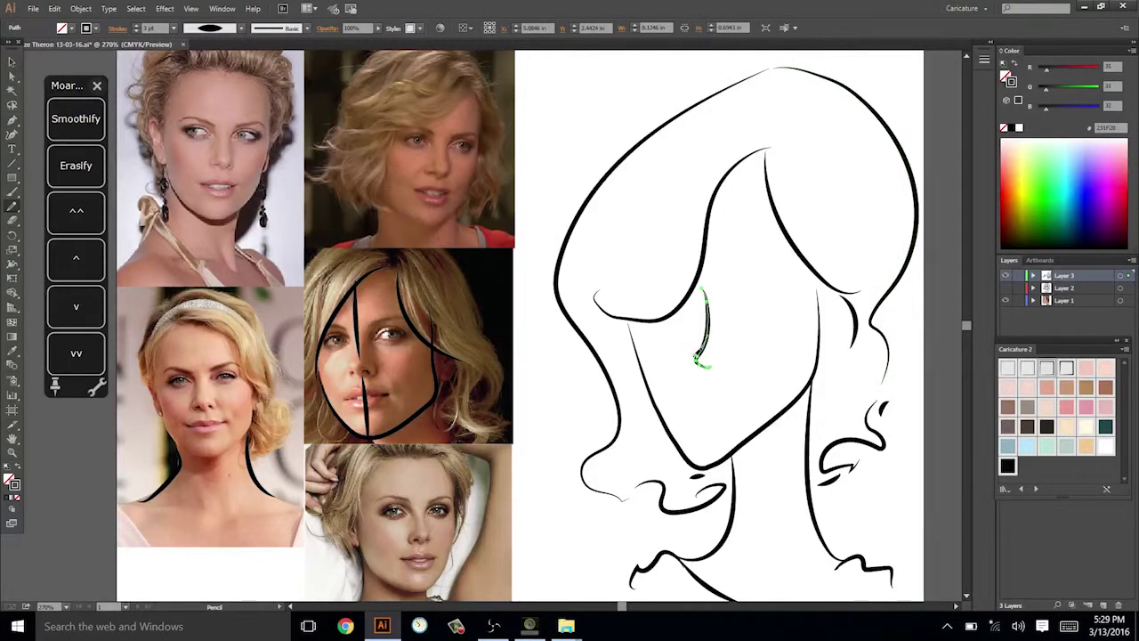
{"action": "left_click_drag", "start_coordinate": [699, 350], "coordinate": [710, 365]}
{"action": "key", "text": "ctrl+shift+a"}
Draw a small wavy nostril line with a thin 1 pt stroke just to the right of the nose tip.
{"action": "left_click_drag", "start_coordinate": [935, 324], "coordinate": [919, 324]}
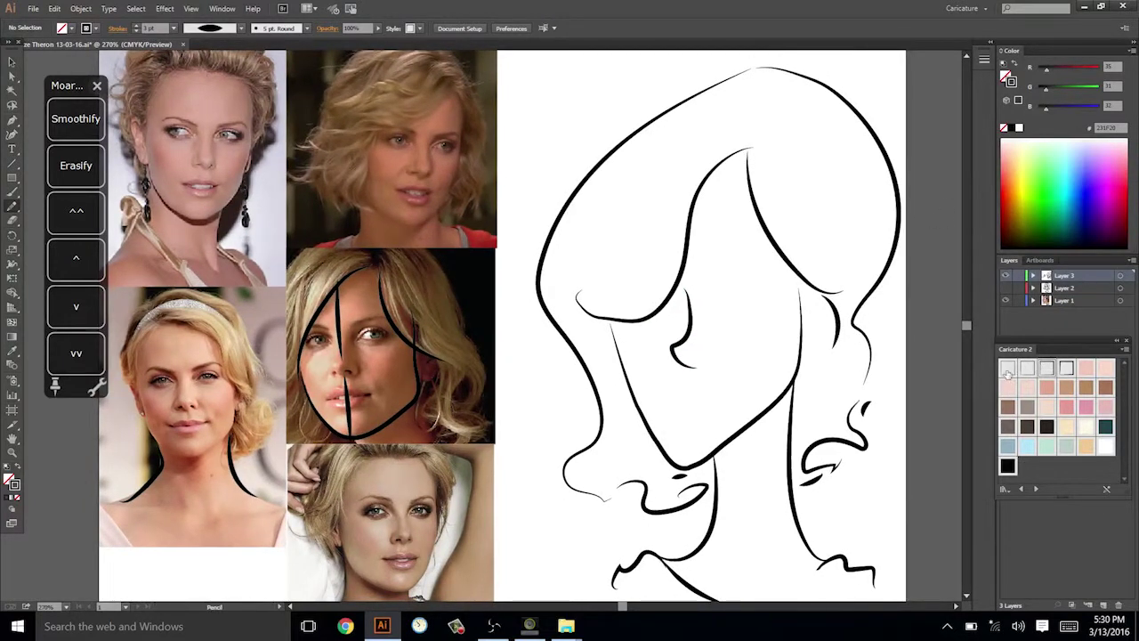
{"action": "left_click_drag", "start_coordinate": [701, 361], "coordinate": [718, 361]}
{"action": "mouse_move", "coordinate": [900, 356]}
{"action": "left_mouse_down"}
{"action": "mouse_move", "coordinate": [883, 321]}
{"action": "mouse_move", "coordinate": [899, 348]}
{"action": "left_mouse_up"}
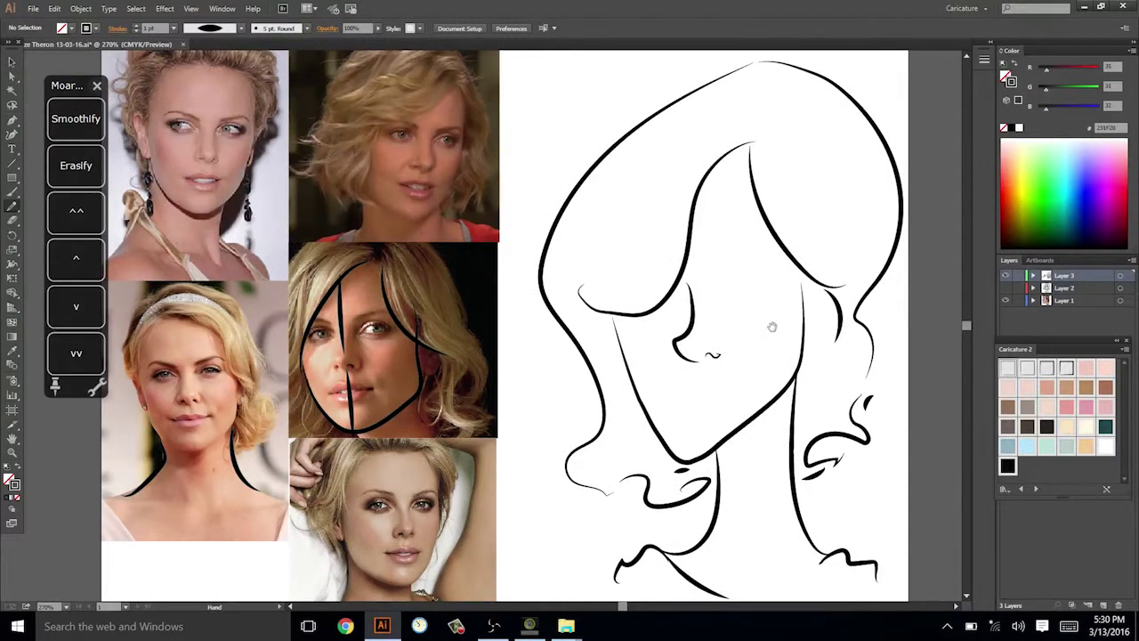
{"action": "left_click_drag", "start_coordinate": [771, 327], "coordinate": [774, 326]}
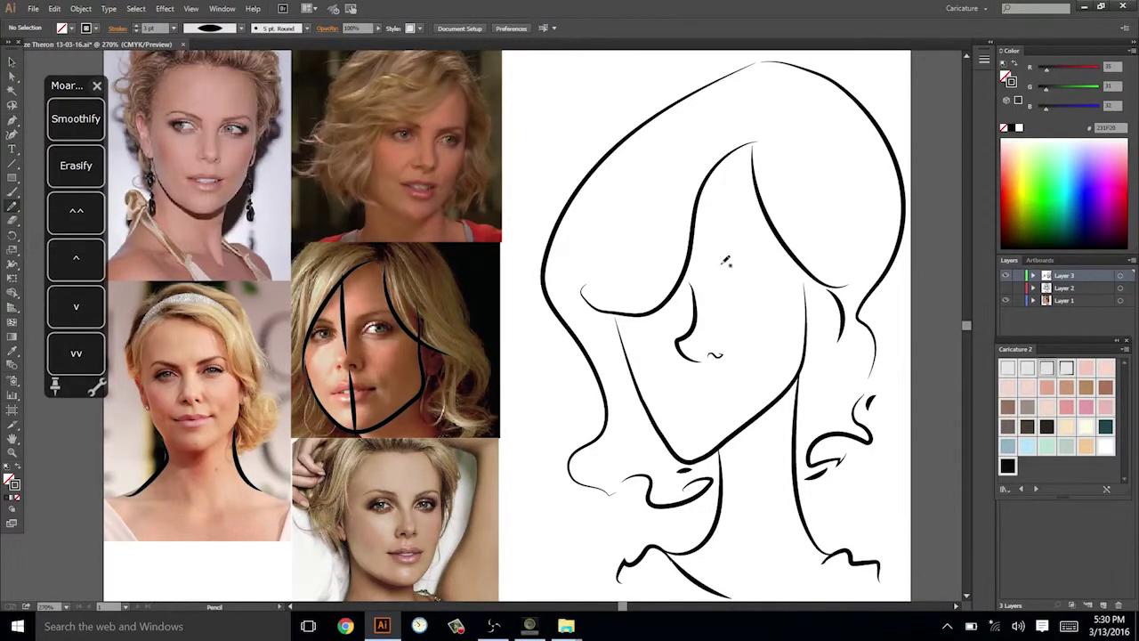
{"action": "left_click_drag", "start_coordinate": [817, 248], "coordinate": [818, 251]}
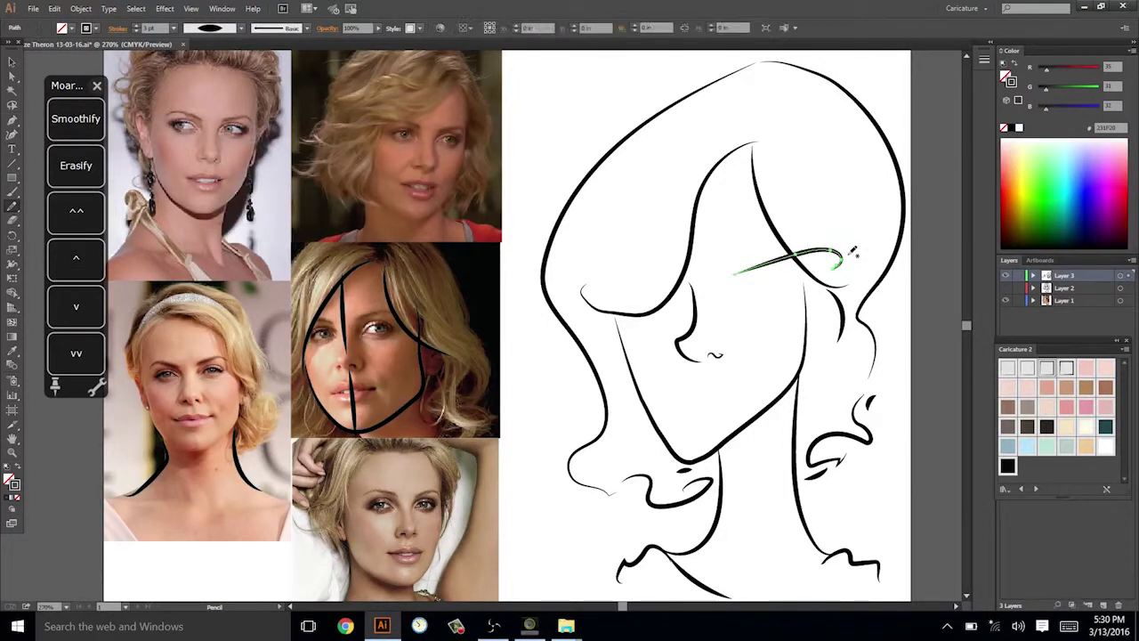
{"action": "left_click_drag", "start_coordinate": [630, 245], "coordinate": [610, 275]}
{"action": "mouse_move", "coordinate": [905, 366]}
{"action": "left_mouse_down"}
{"action": "mouse_move", "coordinate": [877, 371]}
{"action": "mouse_move", "coordinate": [888, 381]}
{"action": "left_mouse_up"}
{"action": "key", "text": "ctrl+z"}
{"action": "key", "text": "ctrl+z"}
Draw both eyebrows as arched 3 pt lines with hooked outer ends, crossing the hairlines above the nose.
{"action": "left_click_drag", "start_coordinate": [706, 290], "coordinate": [817, 266]}
{"action": "left_click_drag", "start_coordinate": [657, 286], "coordinate": [608, 287]}
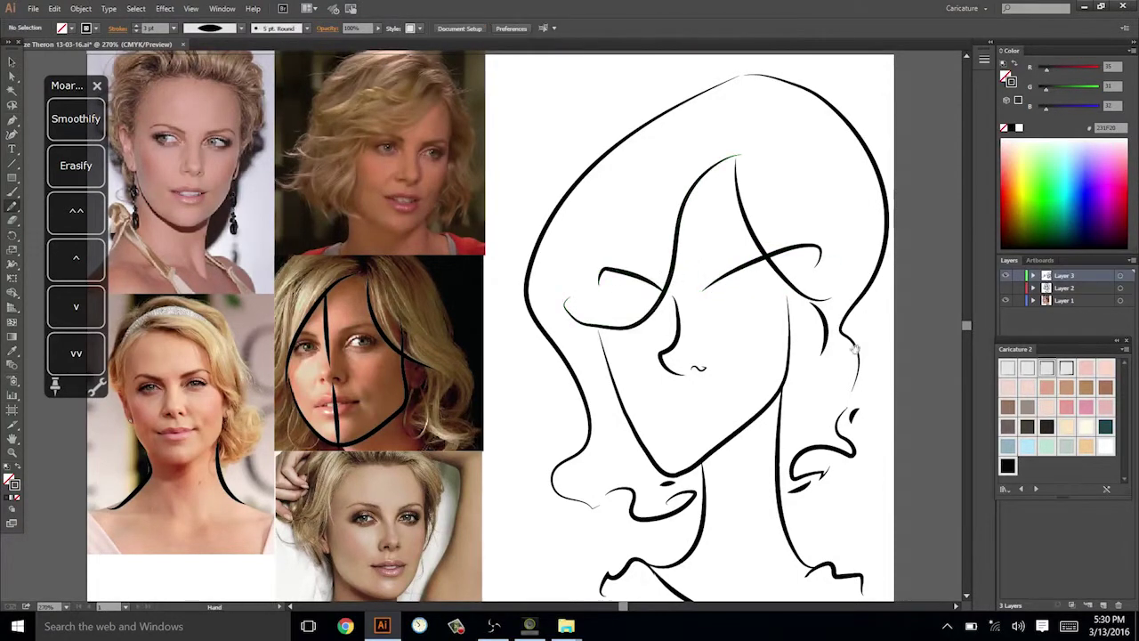
{"action": "mouse_move", "coordinate": [872, 351]}
{"action": "left_mouse_down"}
{"action": "mouse_move", "coordinate": [842, 315]}
{"action": "mouse_move", "coordinate": [886, 343]}
{"action": "left_mouse_up"}
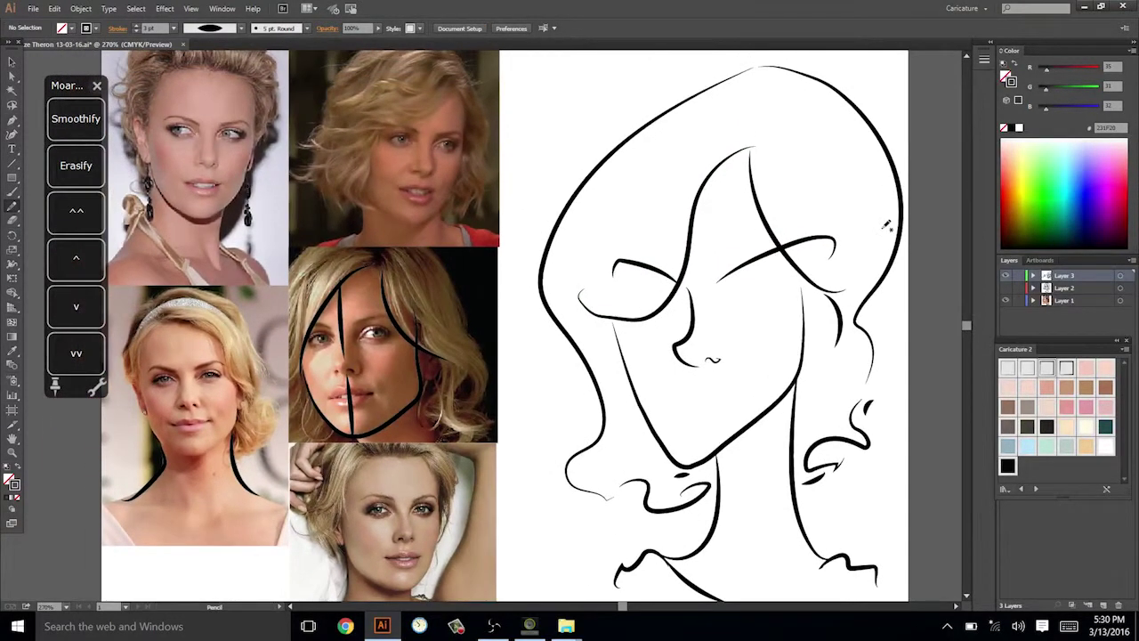
Give both eyebrow lines a 4 pt stroke with the asymmetric tapered width profile, flipped so the thicker part sits toward the nose.
{"action": "key", "text": "v"}
{"action": "left_click", "coordinate": [642, 263]}
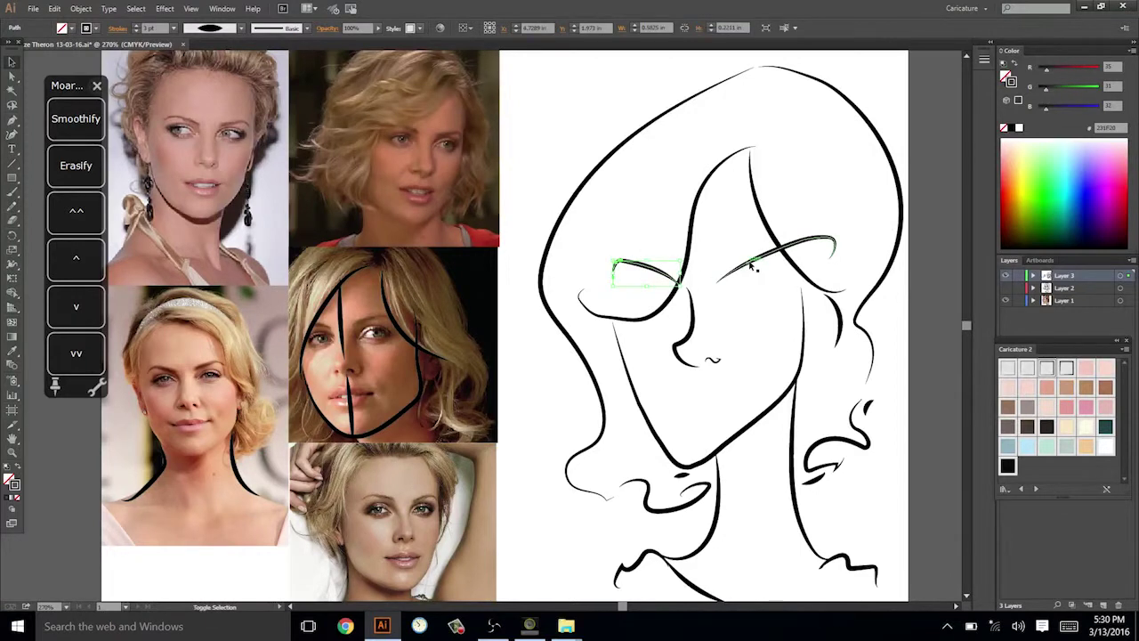
{"action": "left_click", "coordinate": [753, 266], "text": "shift"}
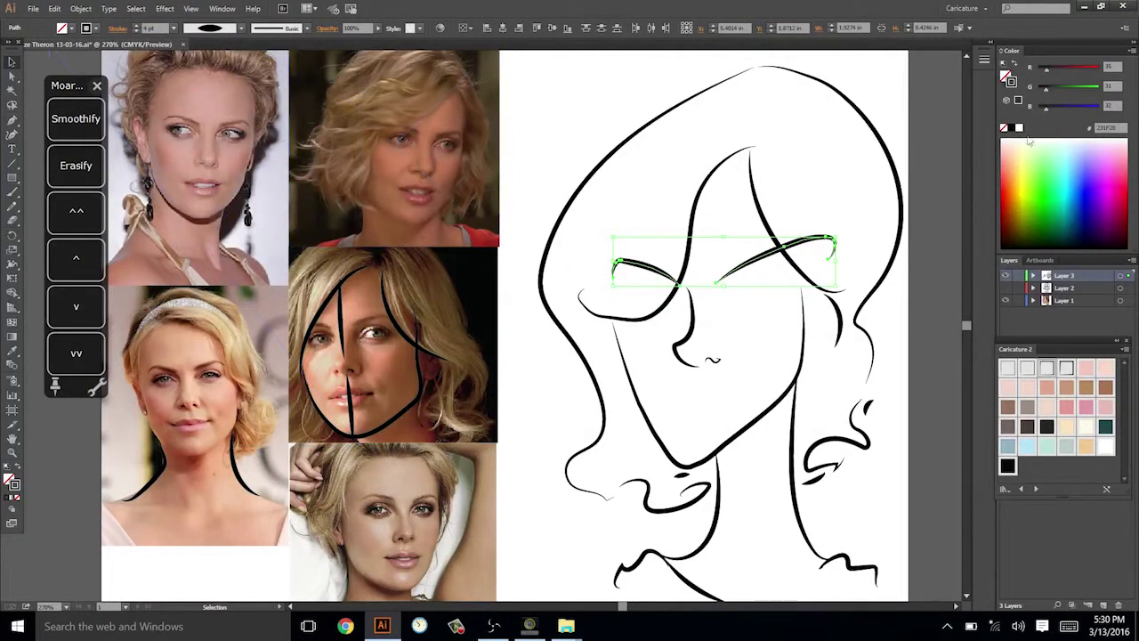
{"action": "left_click", "coordinate": [984, 59]}
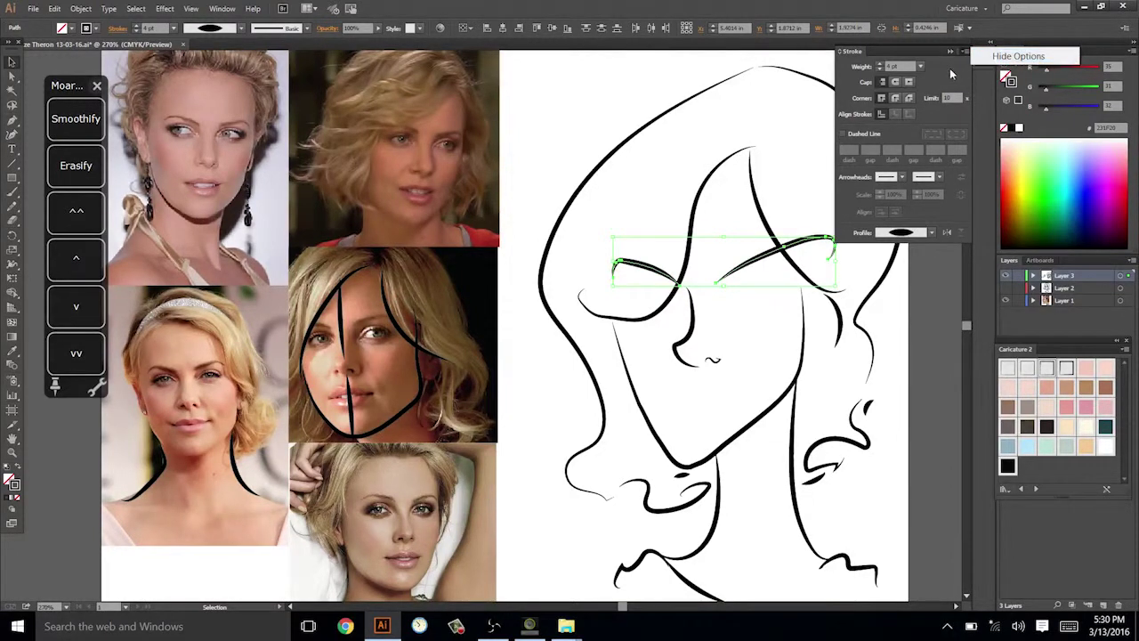
{"action": "left_click", "coordinate": [930, 232]}
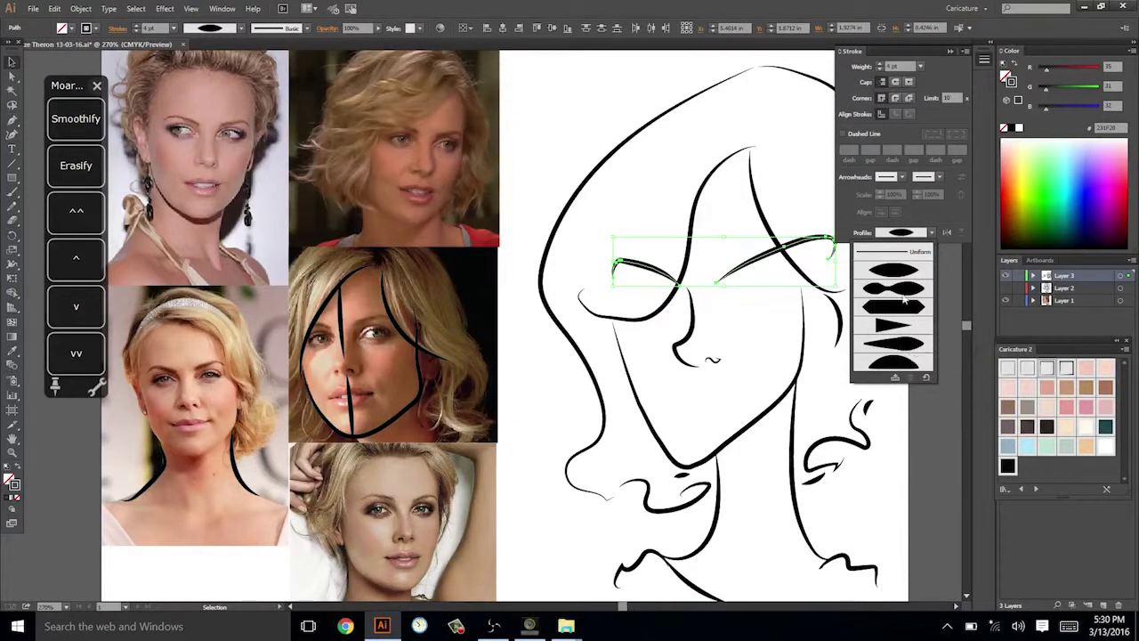
{"action": "left_click", "coordinate": [907, 346]}
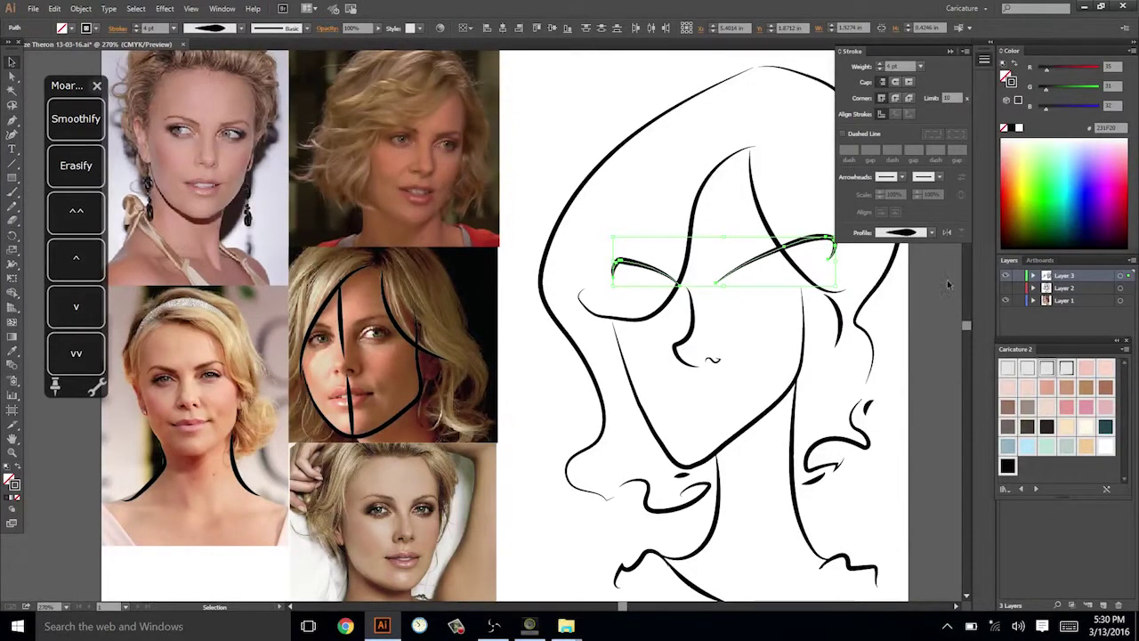
{"action": "left_click", "coordinate": [948, 233]}
{"action": "left_click", "coordinate": [947, 234]}
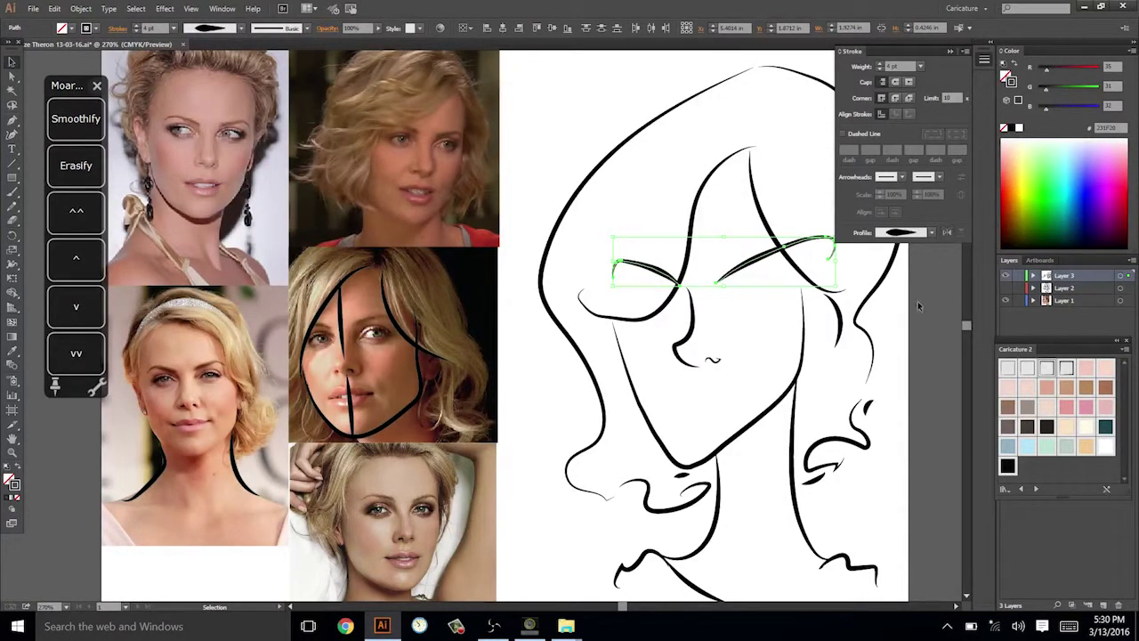
{"action": "left_click", "coordinate": [887, 260]}
{"action": "left_click", "coordinate": [949, 51]}
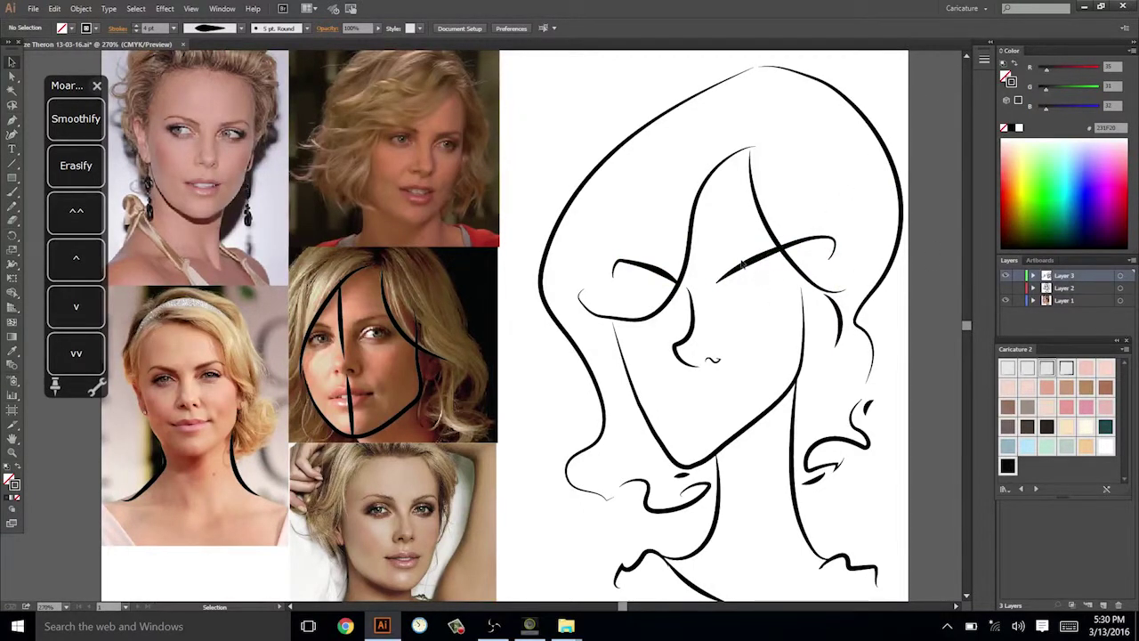
Move the right eyebrow slightly closer to the nose.
{"action": "left_click_drag", "start_coordinate": [757, 260], "coordinate": [748, 261]}
{"action": "left_click", "coordinate": [829, 174]}
{"action": "scroll", "coordinate": [881, 209], "scroll_direction": "down", "scroll_amount": 1}
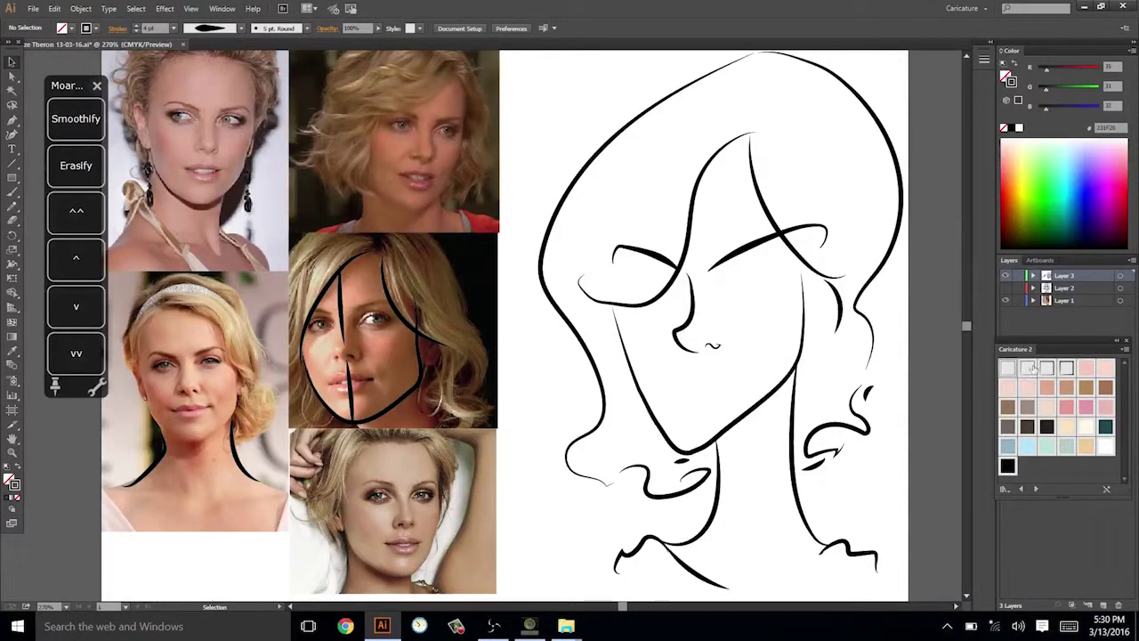
{"action": "key", "text": "n"}
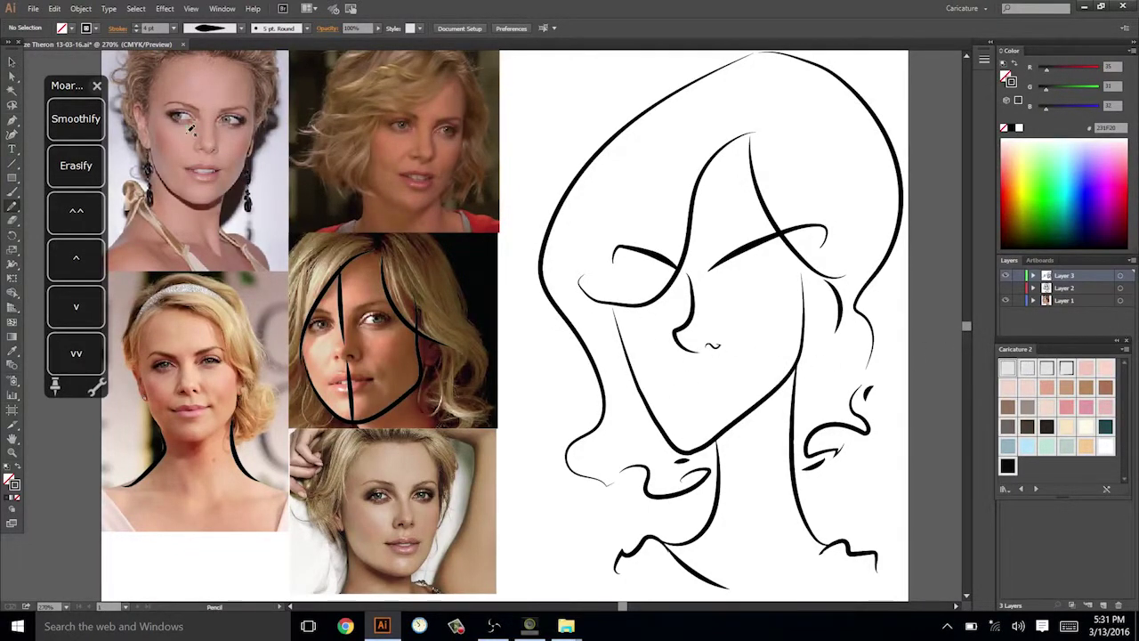
{"action": "left_click_drag", "start_coordinate": [190, 128], "coordinate": [198, 175]}
{"action": "left_click_drag", "start_coordinate": [228, 131], "coordinate": [230, 125]}
{"action": "key", "text": "ctrl+z"}
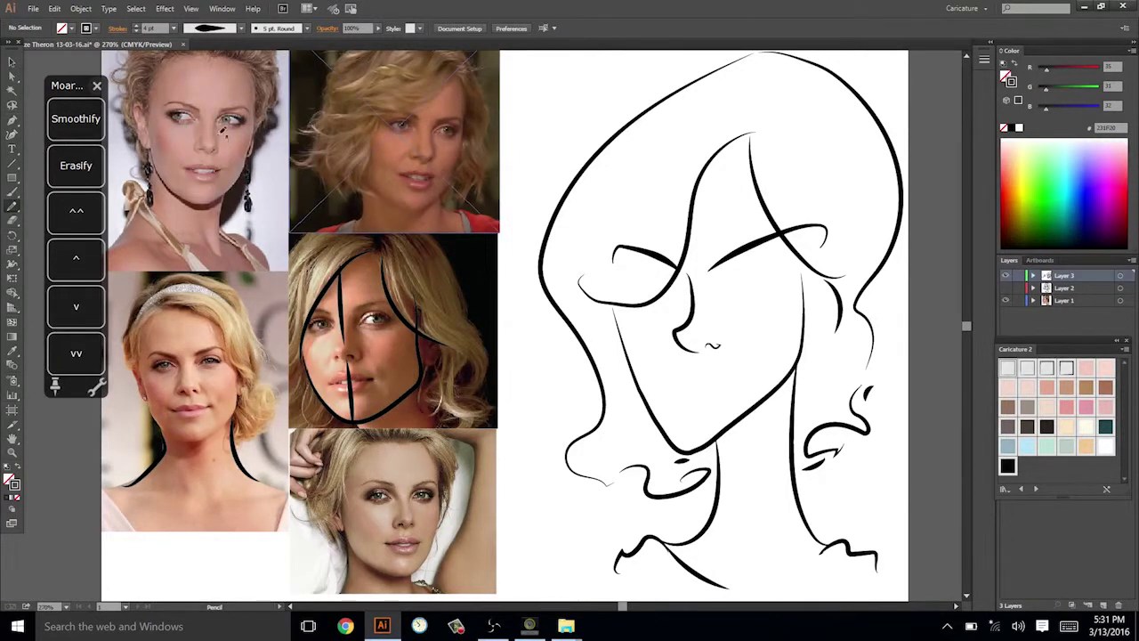
{"action": "left_click_drag", "start_coordinate": [185, 171], "coordinate": [185, 174]}
{"action": "key", "text": "ctrl+z"}
{"action": "left_click_drag", "start_coordinate": [688, 362], "coordinate": [686, 328]}
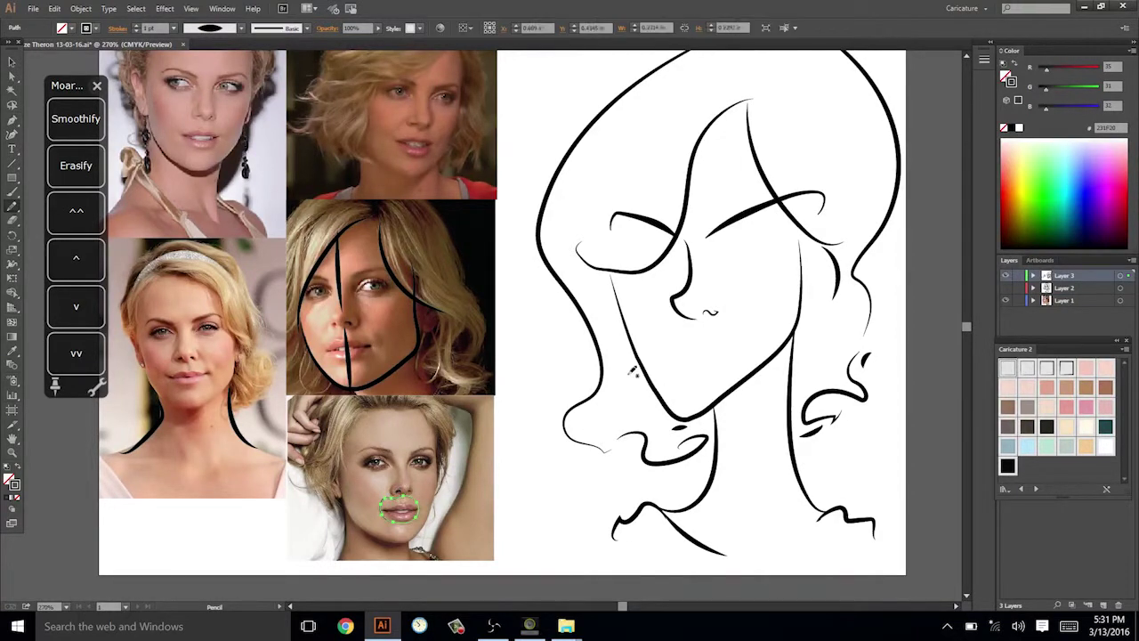
{"action": "key", "text": "ctrl+shift+a"}
{"action": "left_click_drag", "start_coordinate": [399, 233], "coordinate": [407, 270]}
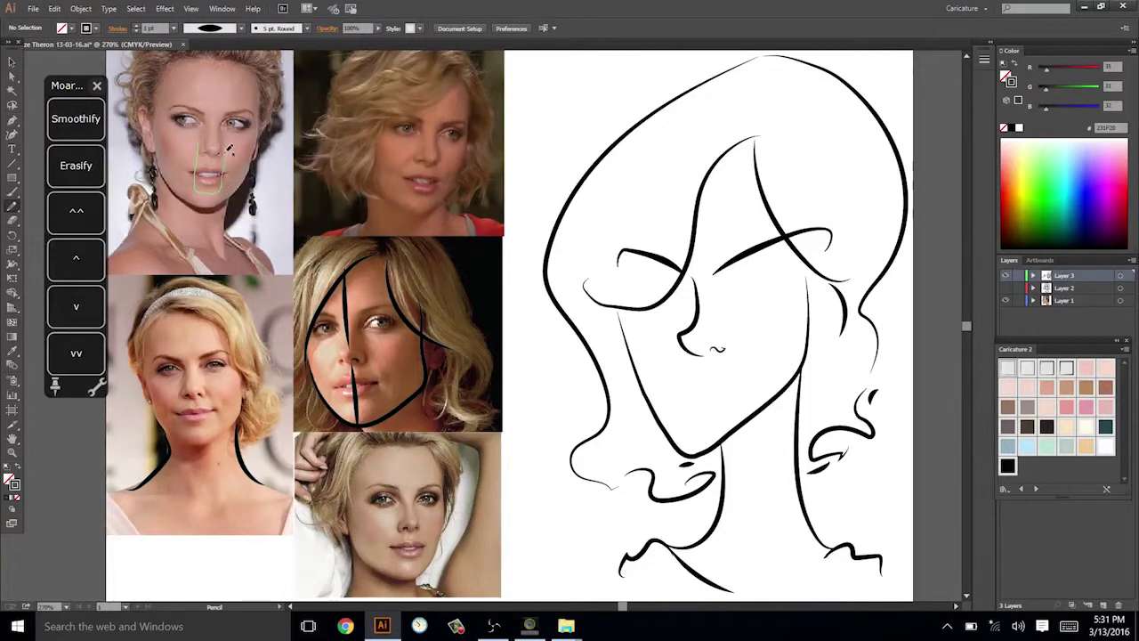
{"action": "mouse_move", "coordinate": [229, 150]}
{"action": "left_mouse_down"}
{"action": "mouse_move", "coordinate": [222, 143]}
{"action": "mouse_move", "coordinate": [185, 172]}
{"action": "mouse_move", "coordinate": [236, 174]}
{"action": "left_mouse_up"}
{"action": "key", "text": "ctrl+z"}
{"action": "key", "text": "ctrl+z"}
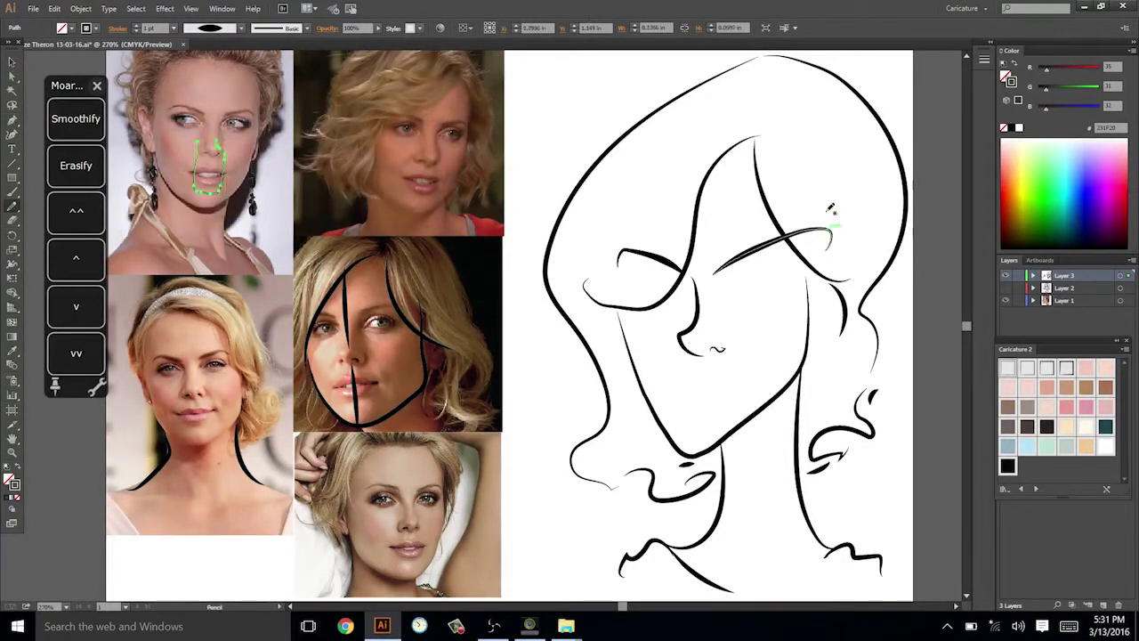
{"action": "key", "text": "ctrl+z"}
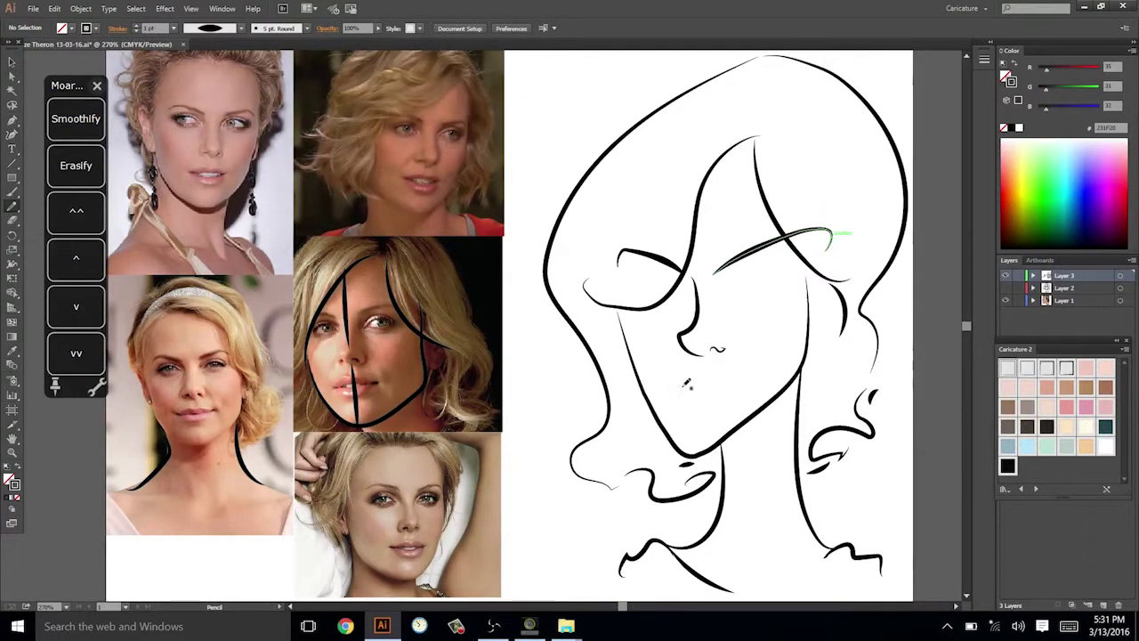
Delete the two centre line pieces and the traced jaw outline from the middle reference photo.
{"action": "key", "text": "v"}
{"action": "left_click", "coordinate": [355, 392]}
{"action": "key", "text": "Delete"}
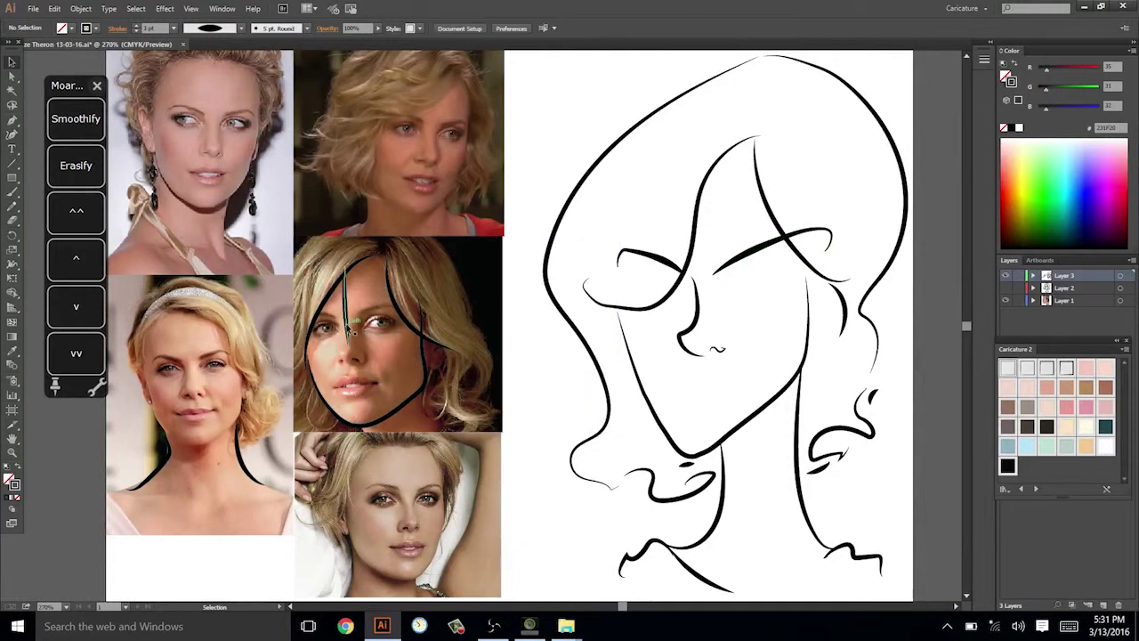
{"action": "left_click", "coordinate": [347, 325]}
{"action": "key", "text": "Delete"}
{"action": "key", "text": "Delete"}
Draw the mouth line with a small central peak below the nose and give it a 1 pt stroke.
{"action": "key", "text": "n"}
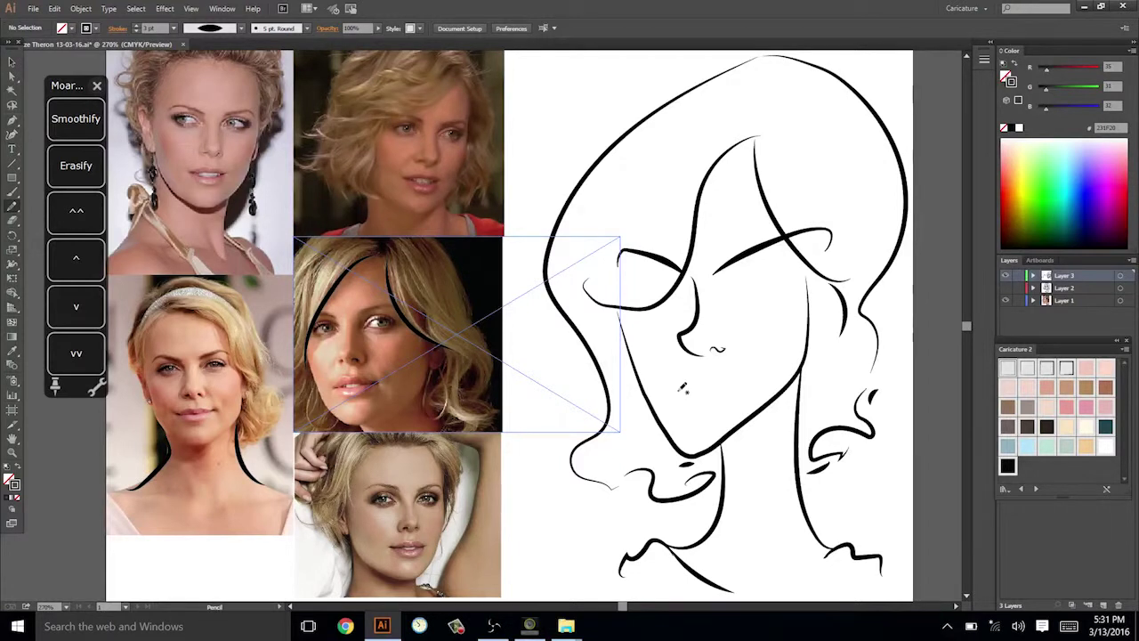
{"action": "left_click_drag", "start_coordinate": [721, 385], "coordinate": [743, 390]}
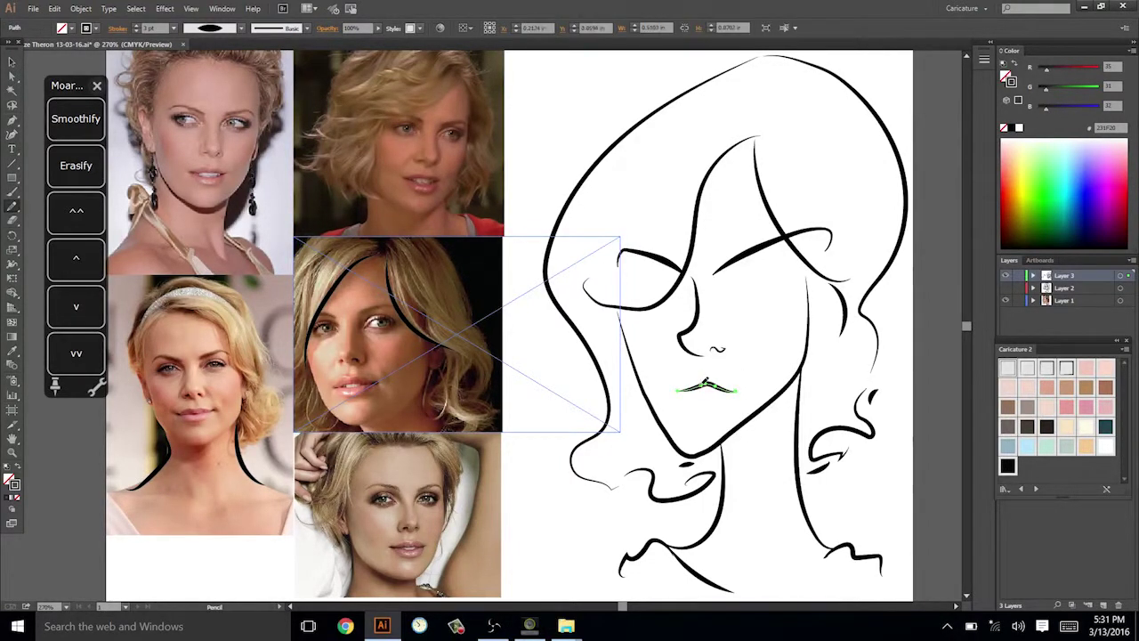
{"action": "left_click", "coordinate": [1007, 367]}
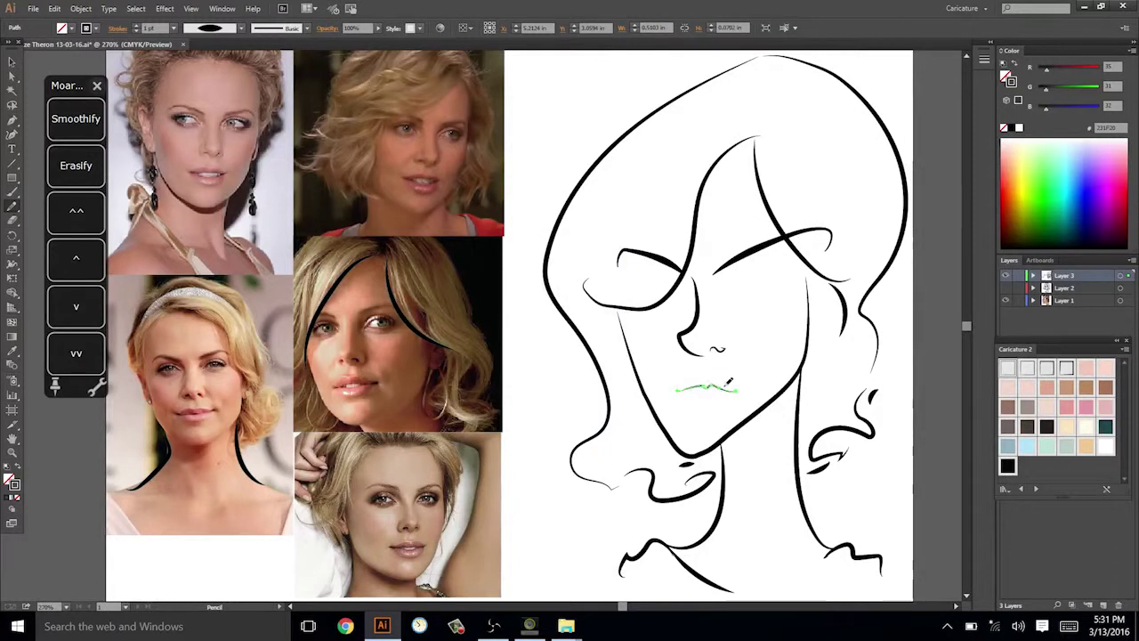
{"action": "key", "text": "ctrl+shift+a"}
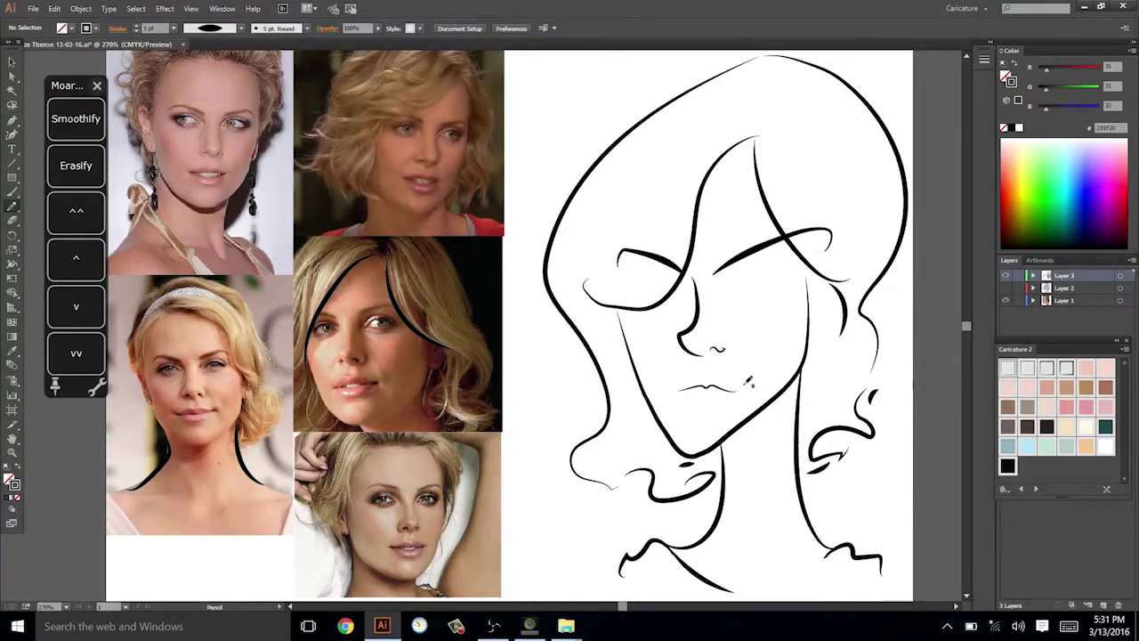
Add a small shape filled in black without a stroke at each corner of the mouth.
{"action": "left_click_drag", "start_coordinate": [745, 384], "coordinate": [738, 389]}
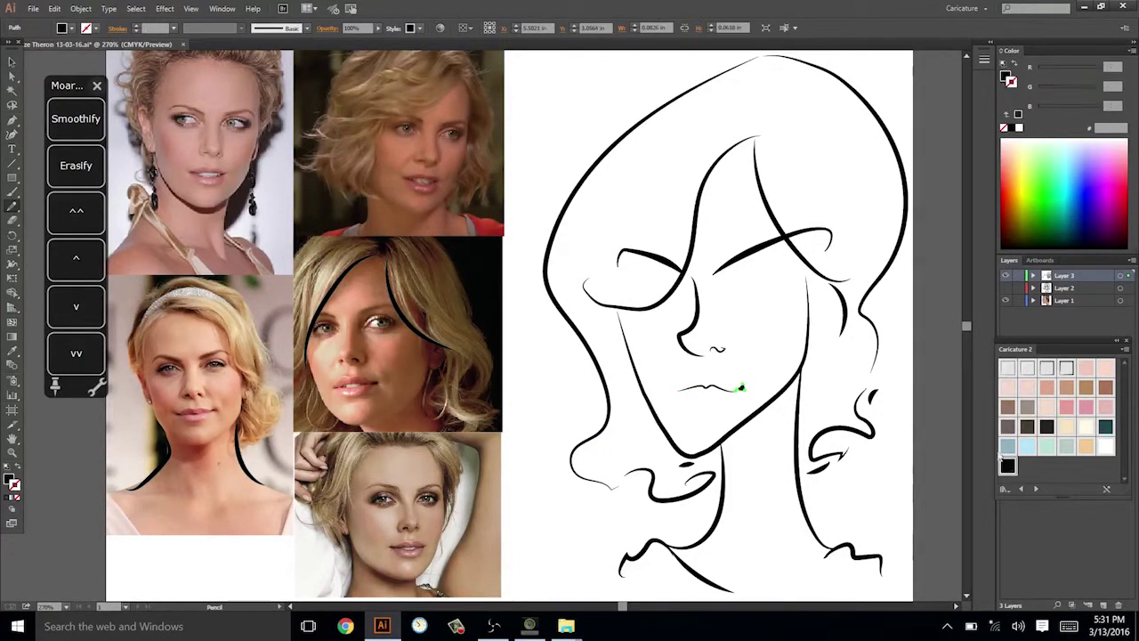
{"action": "key", "text": "ctrl+shift+a"}
{"action": "left_click_drag", "start_coordinate": [685, 384], "coordinate": [675, 389]}
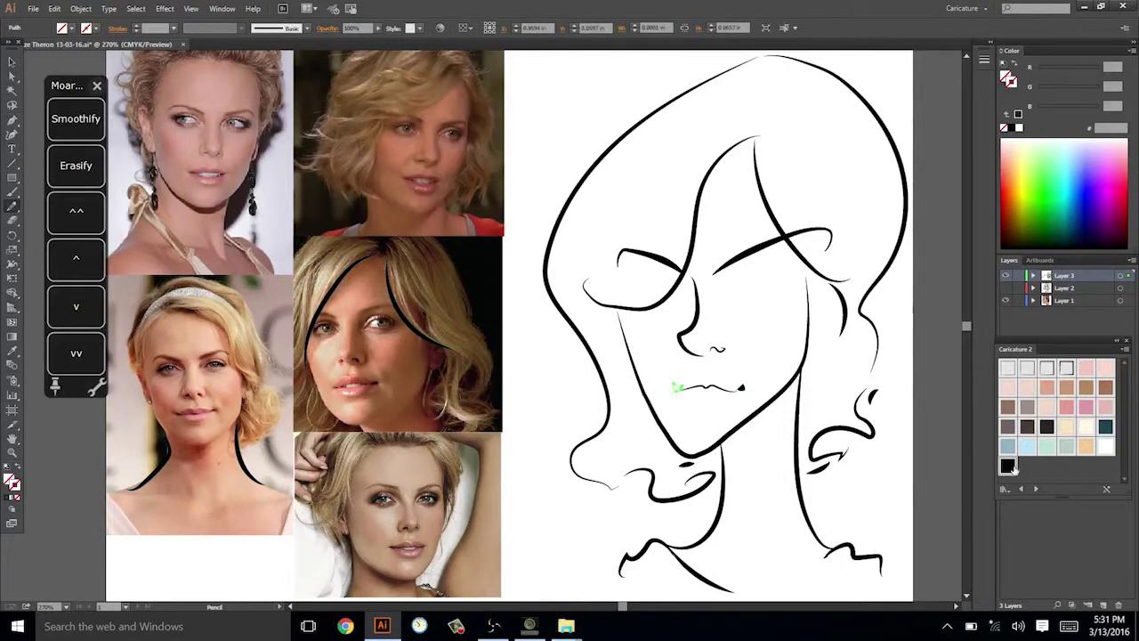
{"action": "key", "text": "ctrl+shift+a"}
{"action": "left_click_drag", "start_coordinate": [866, 398], "coordinate": [860, 393]}
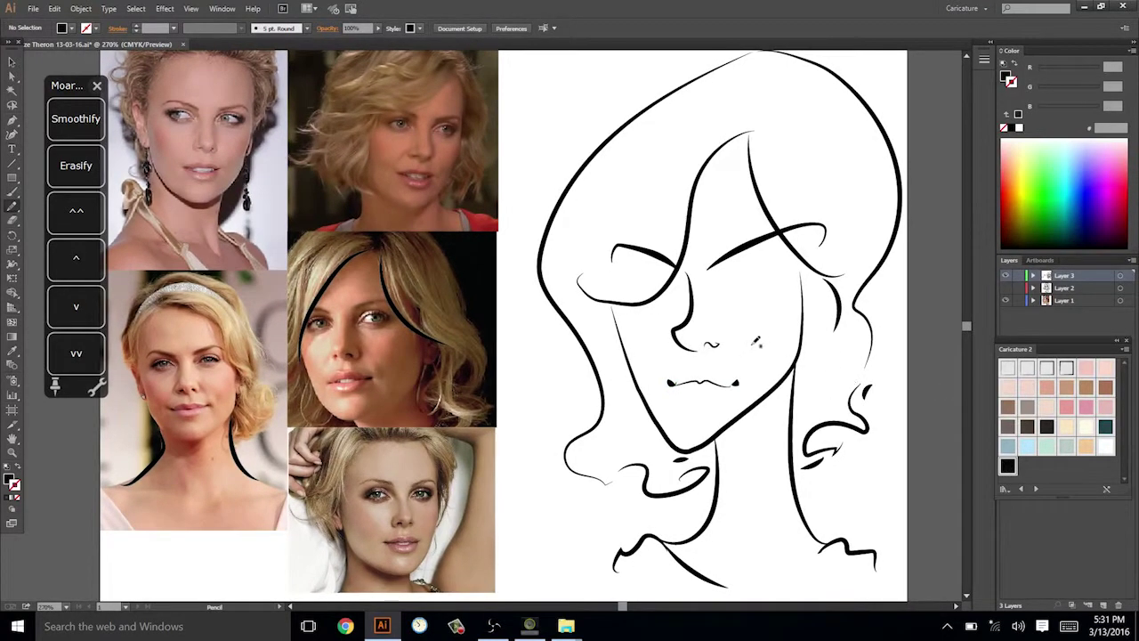
Nudge the black mark at the right corner of the mouth slightly downward.
{"action": "key", "text": "v"}
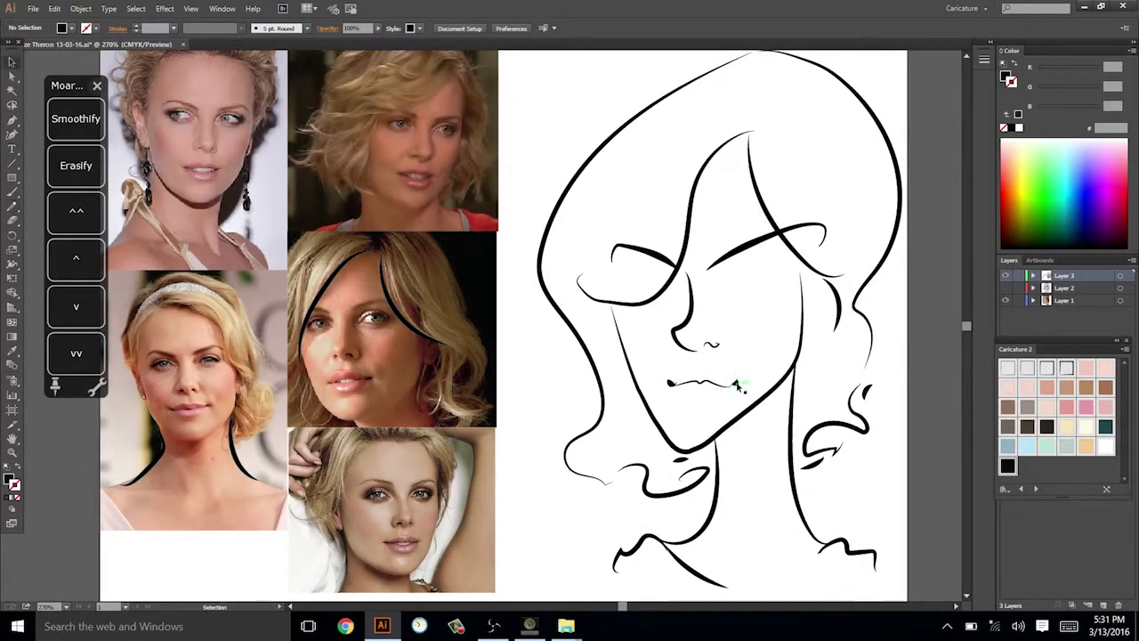
{"action": "left_click_drag", "start_coordinate": [737, 384], "coordinate": [737, 385]}
{"action": "left_click", "coordinate": [743, 365]}
{"action": "left_click", "coordinate": [754, 356]}
{"action": "key", "text": "n"}
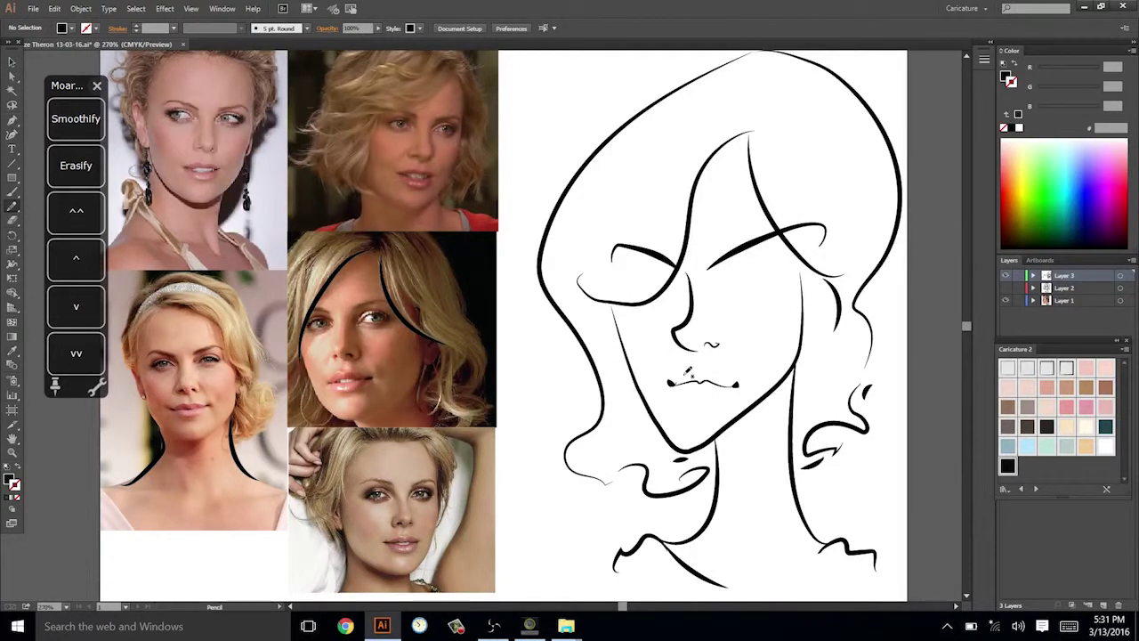
{"action": "left_click_drag", "start_coordinate": [715, 366], "coordinate": [731, 379]}
{"action": "key", "text": "ctrl+z"}
Draw a thin 1 pt curve just under the centre of the mouth line to close the upper lip.
{"action": "left_click", "coordinate": [1015, 367]}
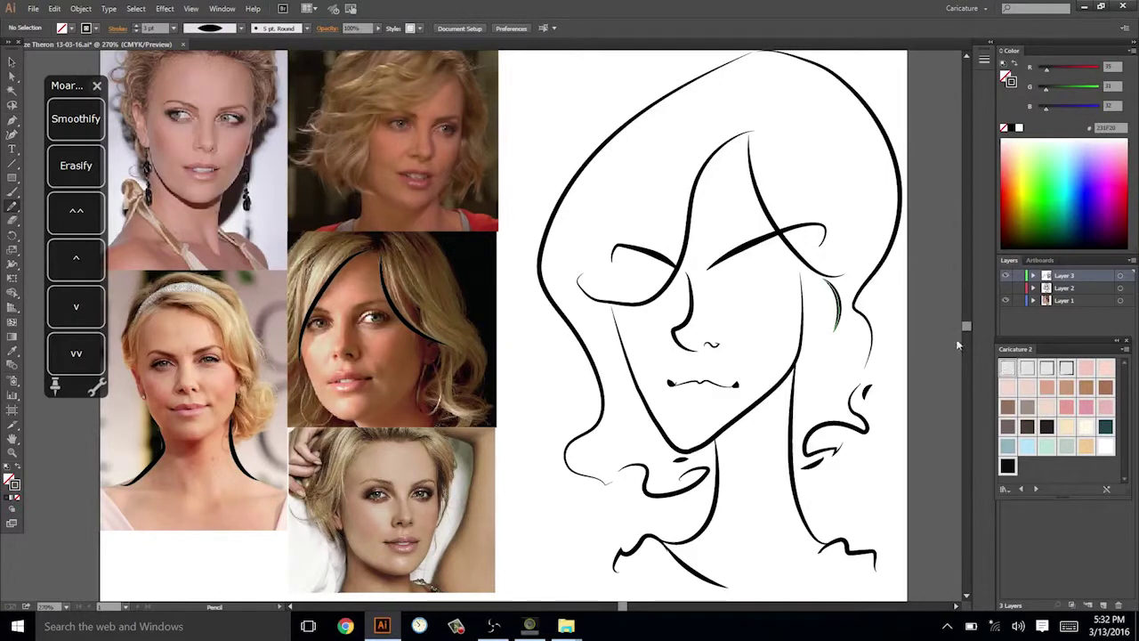
{"action": "left_click_drag", "start_coordinate": [701, 385], "coordinate": [734, 383]}
{"action": "key", "text": "space"}
{"action": "left_click_drag", "start_coordinate": [898, 351], "coordinate": [909, 349]}
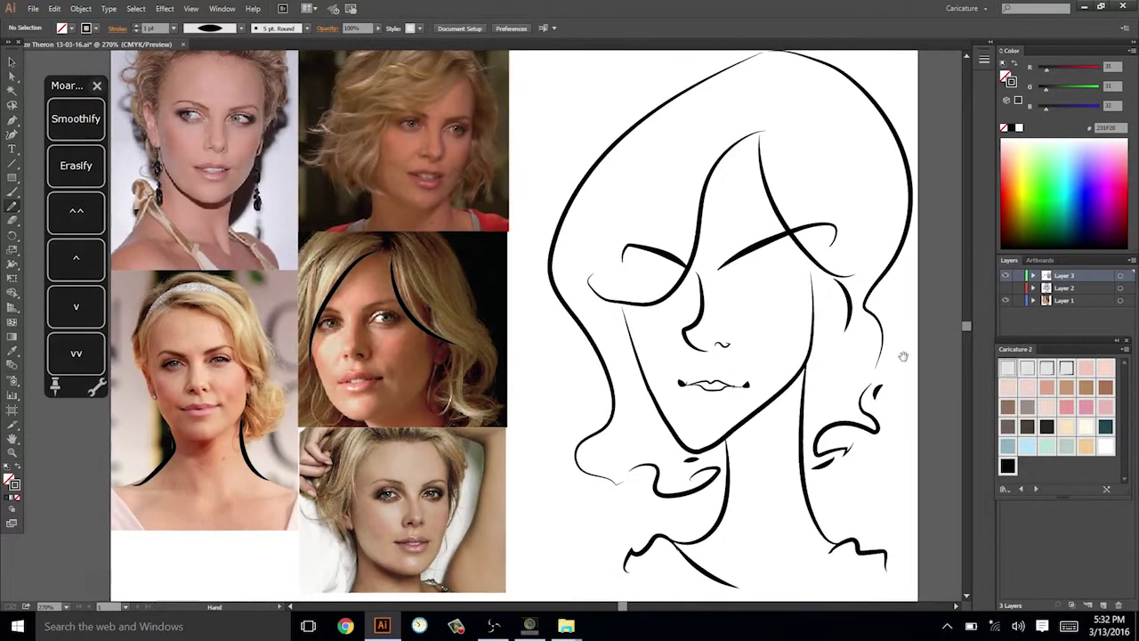
Draw a short 3 pt upward-curving stroke beneath the mouth to mark the bottom of the lower lip.
{"action": "left_click", "coordinate": [1045, 367]}
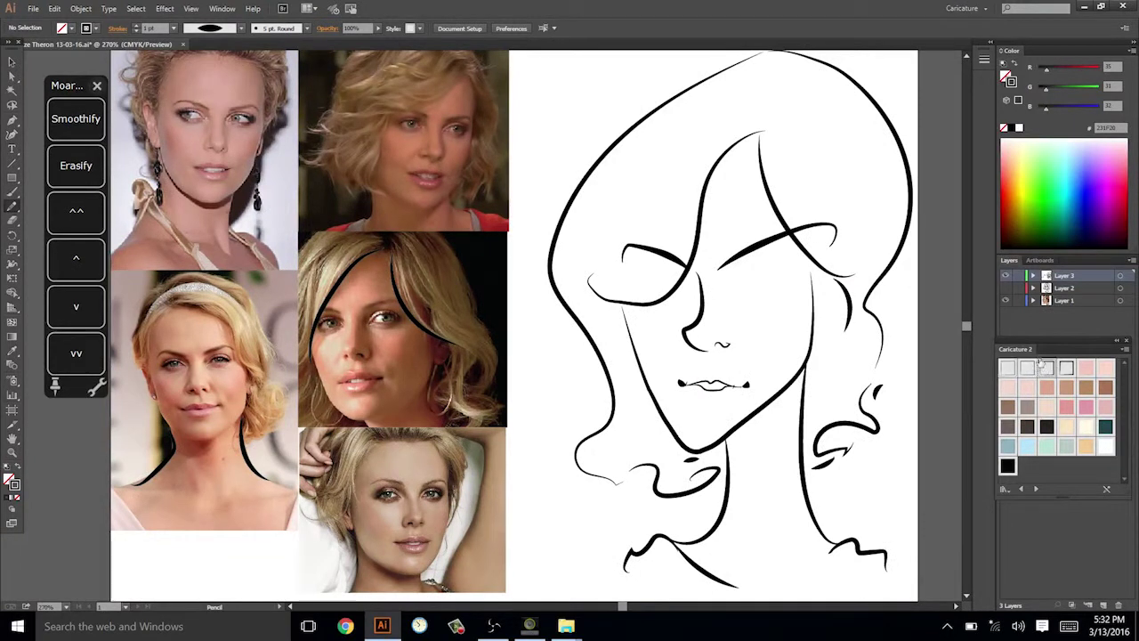
{"action": "left_click_drag", "start_coordinate": [692, 410], "coordinate": [730, 397]}
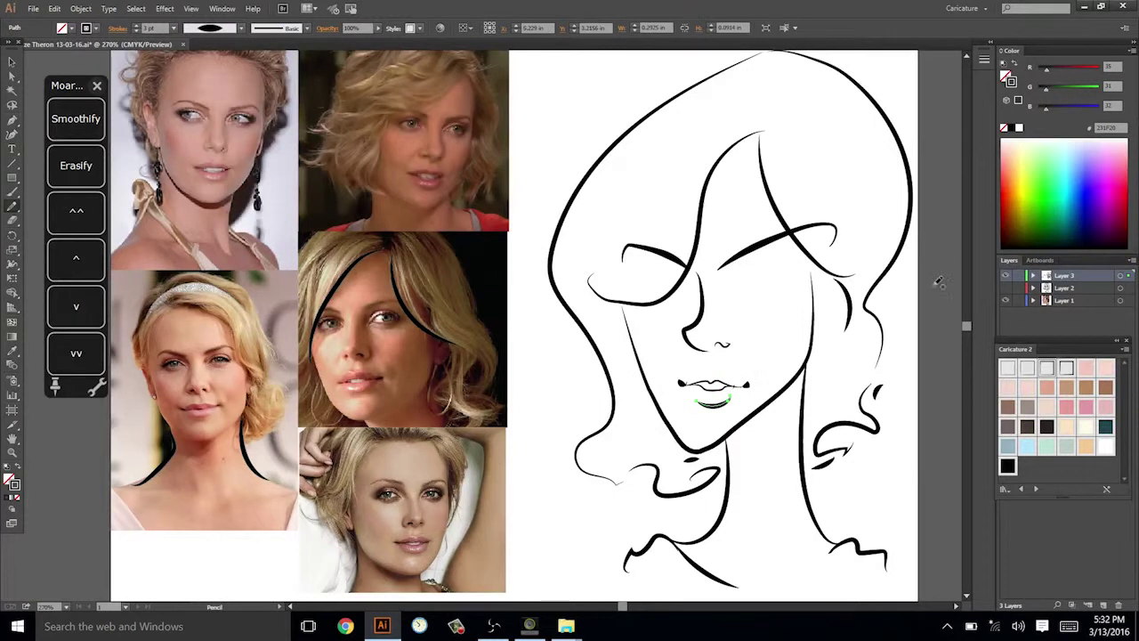
{"action": "key", "text": "ctrl+z"}
{"action": "left_click_drag", "start_coordinate": [736, 392], "coordinate": [732, 397]}
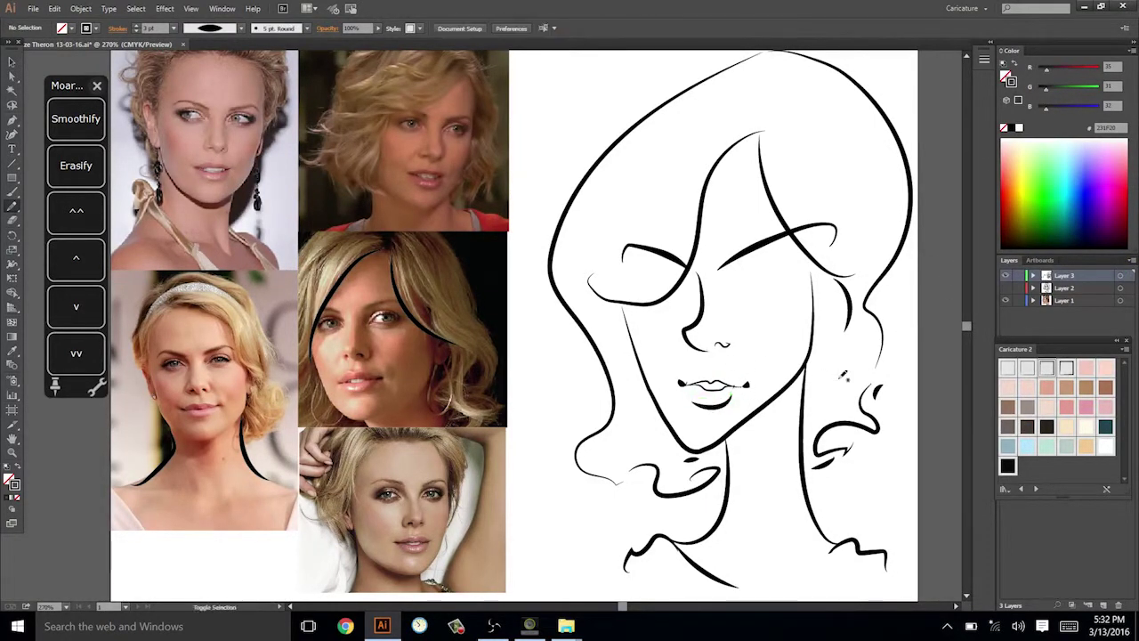
Try a low, flat upper lip outline above the mouth line with a 1 pt stroke.
{"action": "left_click_drag", "start_coordinate": [890, 363], "coordinate": [901, 367]}
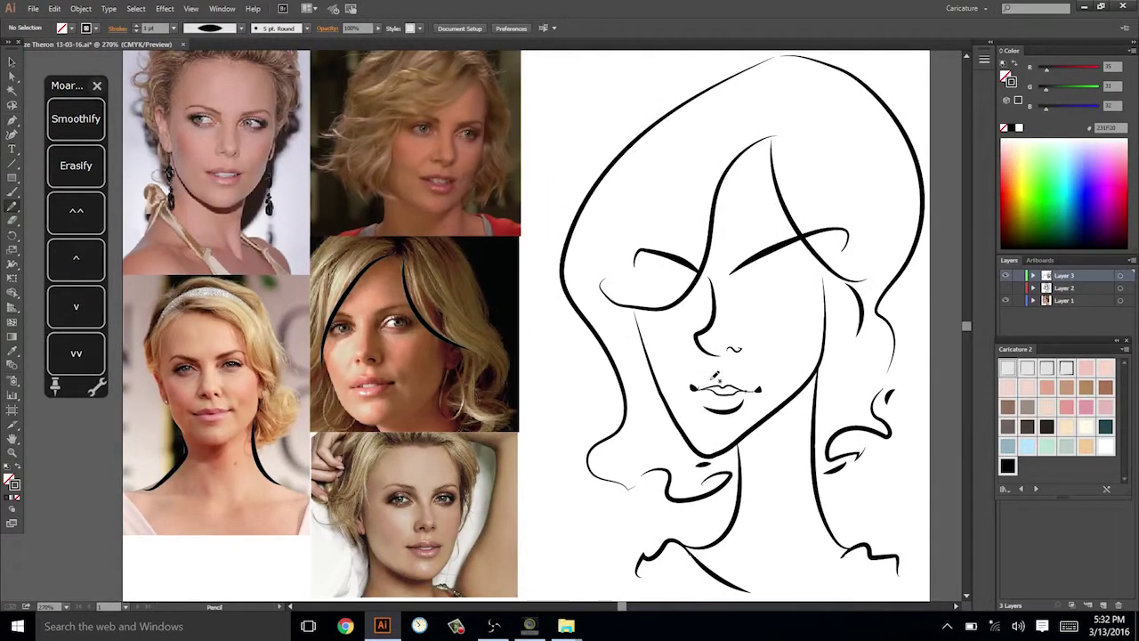
{"action": "left_click_drag", "start_coordinate": [731, 377], "coordinate": [745, 378]}
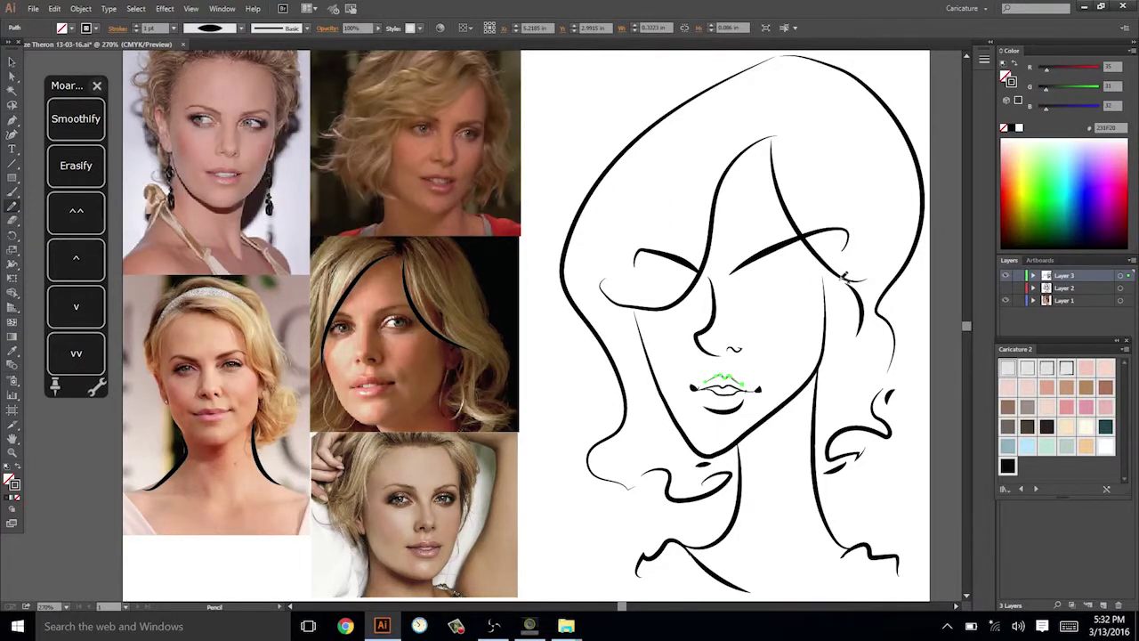
{"action": "left_click", "coordinate": [787, 327], "text": "ctrl"}
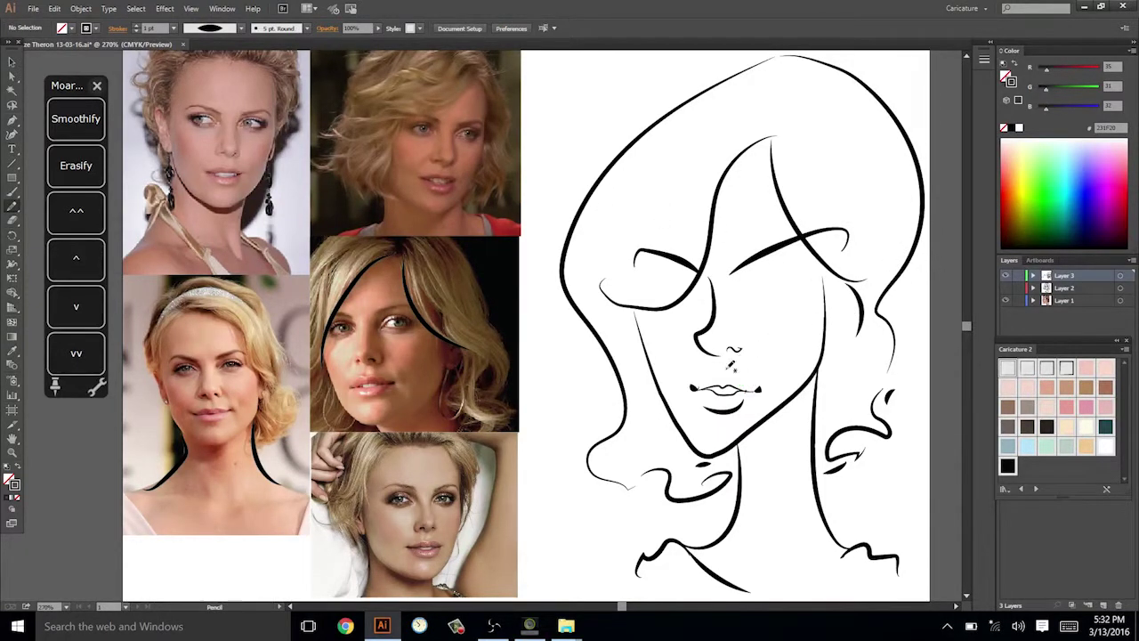
{"action": "left_click", "coordinate": [730, 387], "text": "ctrl"}
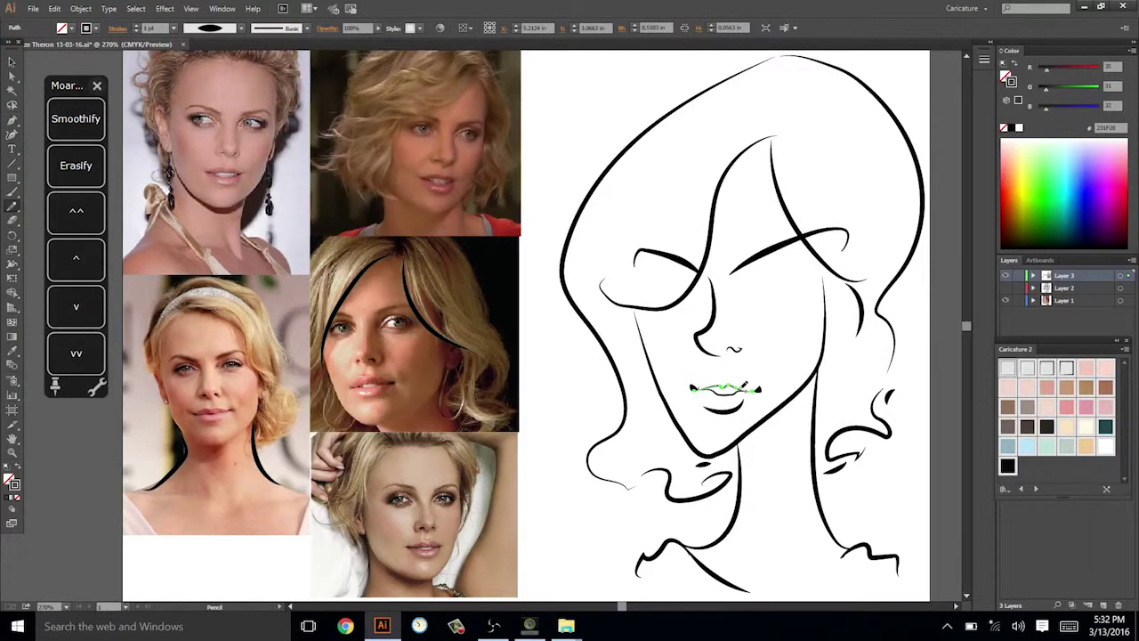
{"action": "left_click", "coordinate": [934, 295], "text": "ctrl"}
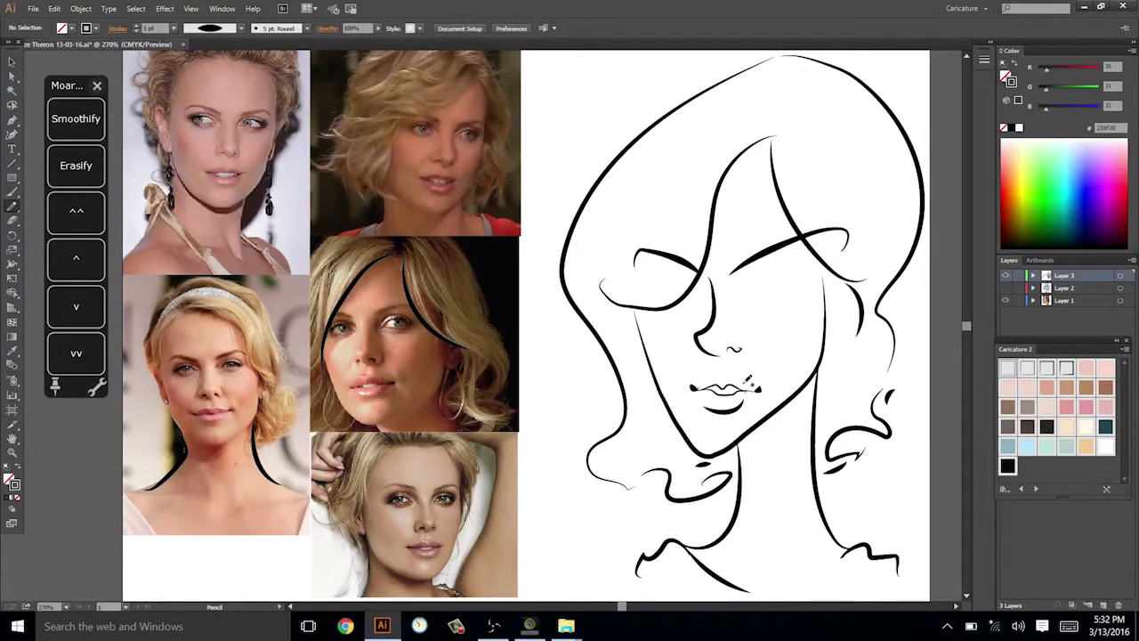
Try several taller upper lip outlines with a peaked centre above the mouth line, then delete the result.
{"action": "left_click_drag", "start_coordinate": [719, 372], "coordinate": [700, 386]}
{"action": "left_click", "coordinate": [902, 323], "text": "ctrl"}
{"action": "left_click_drag", "start_coordinate": [931, 285], "coordinate": [913, 281]}
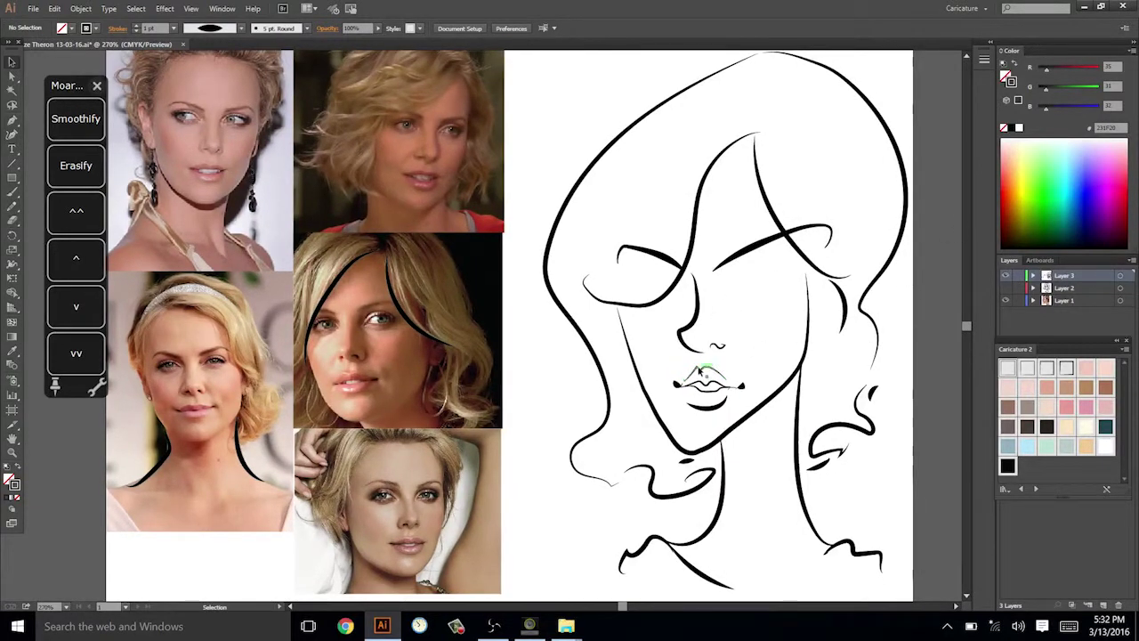
{"action": "left_click_drag", "start_coordinate": [685, 380], "coordinate": [720, 365]}
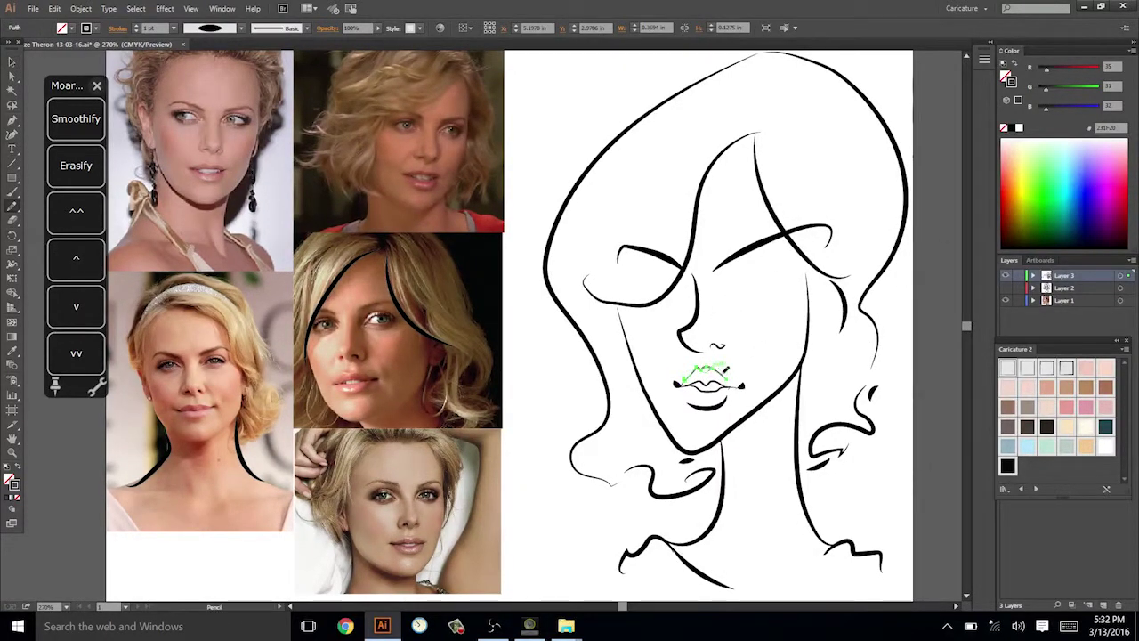
{"action": "key", "text": "ctrl+shift+a"}
{"action": "left_click_drag", "start_coordinate": [686, 381], "coordinate": [720, 370]}
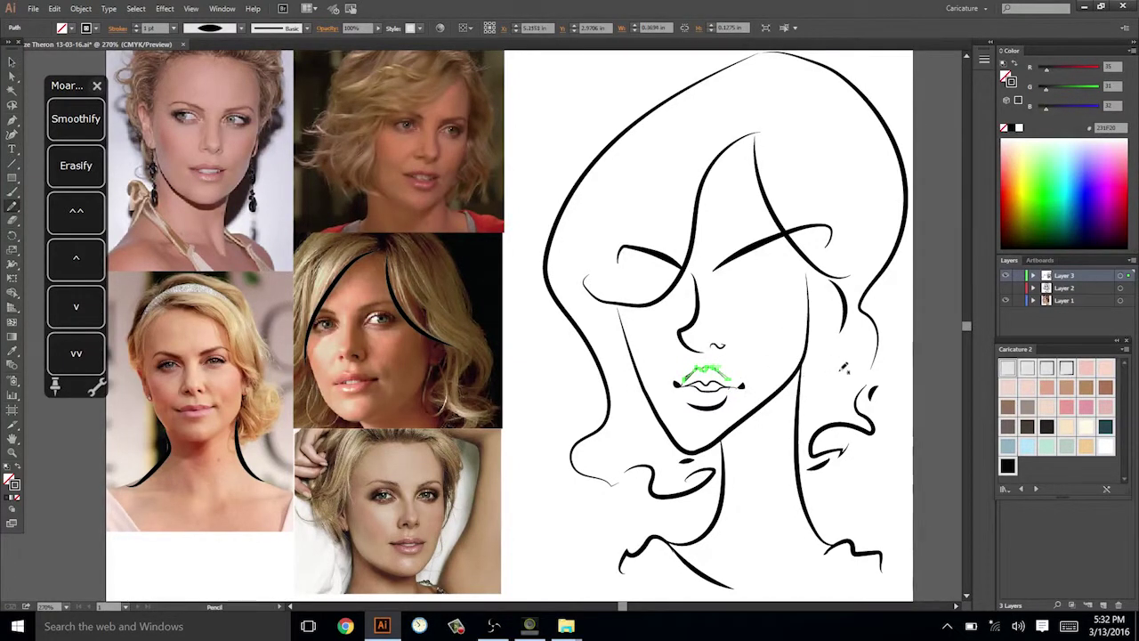
{"action": "key", "text": "ctrl+shift+a"}
{"action": "mouse_move", "coordinate": [686, 381]}
{"action": "left_mouse_down"}
{"action": "mouse_move", "coordinate": [722, 368]}
{"action": "mouse_move", "coordinate": [702, 367]}
{"action": "mouse_move", "coordinate": [746, 388]}
{"action": "left_mouse_up"}
{"action": "key", "text": "ctrl+shift+a"}
{"action": "key", "text": "ctrl+z"}
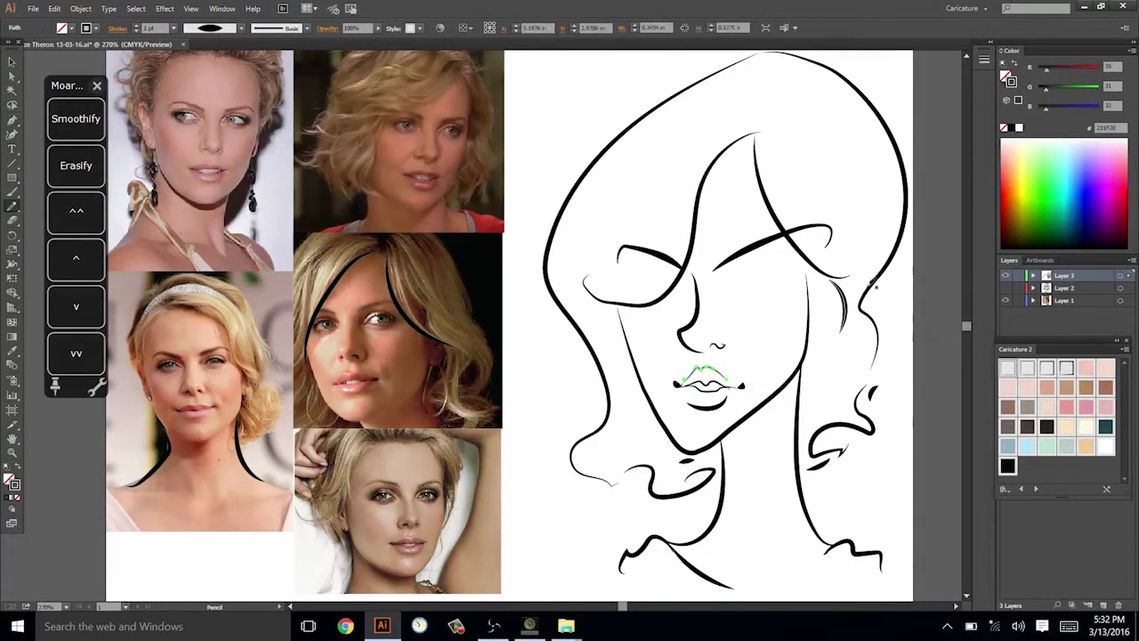
{"action": "key", "text": "ctrl+shift+a"}
{"action": "left_click", "coordinate": [722, 370], "text": "ctrl"}
{"action": "key", "text": "Delete"}
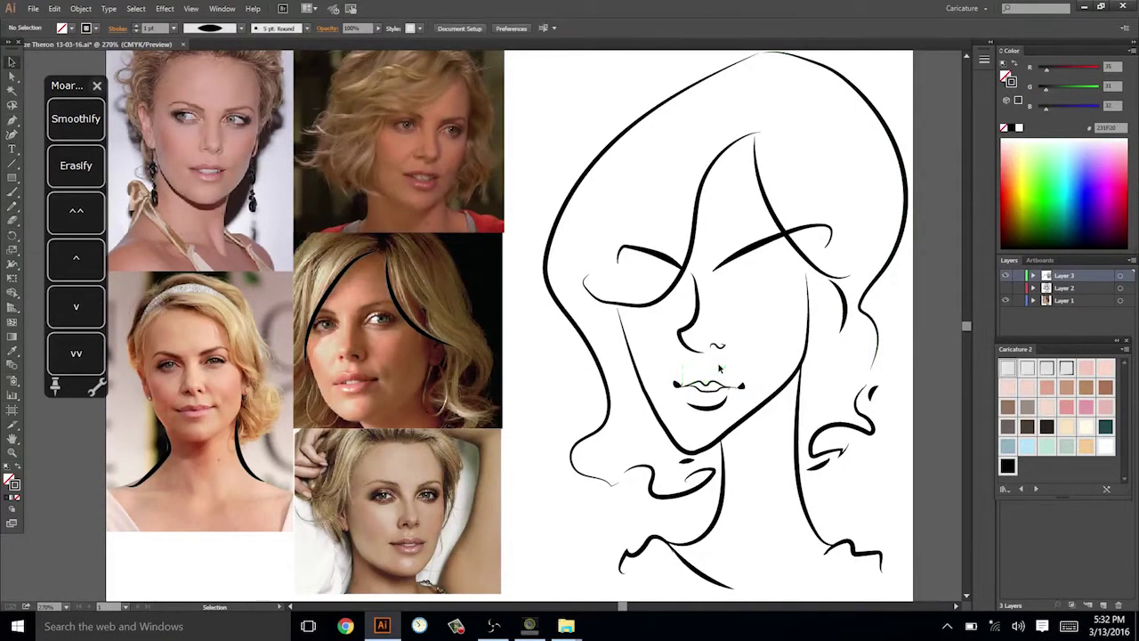
Draw the peaked 1 pt upper lip outline above the mouth line and shift the whole mouth slightly down and left.
{"action": "mouse_move", "coordinate": [699, 370]}
{"action": "left_mouse_down"}
{"action": "mouse_move", "coordinate": [719, 366]}
{"action": "mouse_move", "coordinate": [733, 385]}
{"action": "left_mouse_up"}
{"action": "key", "text": "ctrl+shift+a"}
{"action": "left_click_drag", "start_coordinate": [902, 361], "coordinate": [910, 365]}
{"action": "key", "text": "v"}
{"action": "mouse_move", "coordinate": [685, 418]}
{"action": "left_mouse_down"}
{"action": "mouse_move", "coordinate": [755, 374]}
{"action": "mouse_move", "coordinate": [726, 395]}
{"action": "left_mouse_up"}
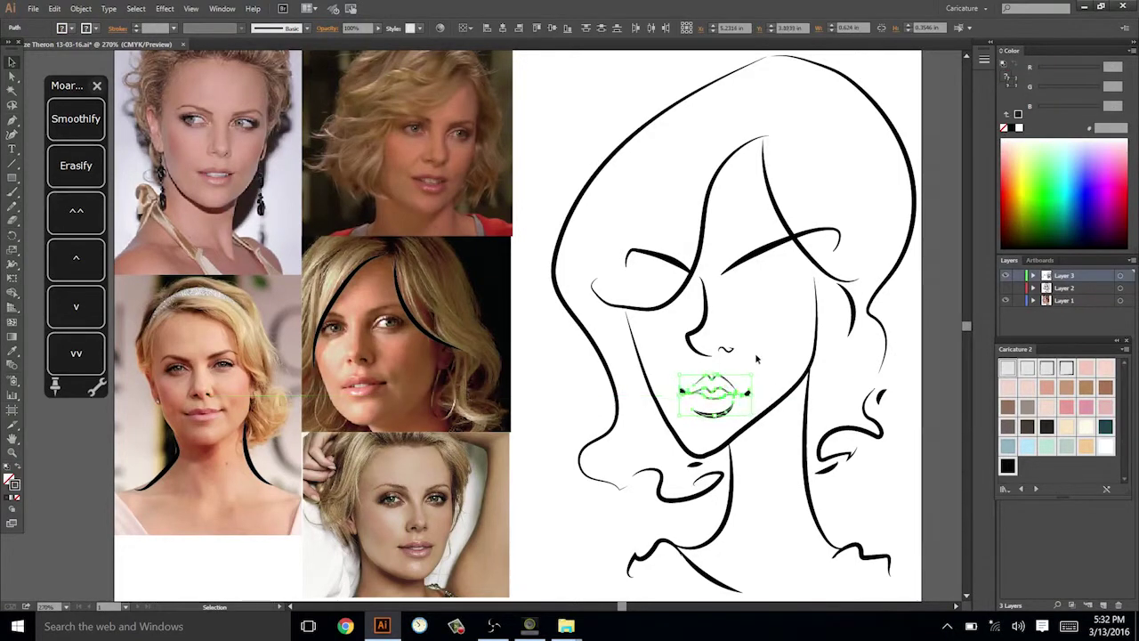
{"action": "left_click", "coordinate": [952, 280]}
Redraw the jaw line from the chin up towards the right cheek with a rounder curve.
{"action": "left_click_drag", "start_coordinate": [875, 354], "coordinate": [871, 361]}
{"action": "left_click_drag", "start_coordinate": [734, 441], "coordinate": [735, 438]}
{"action": "key", "text": "n"}
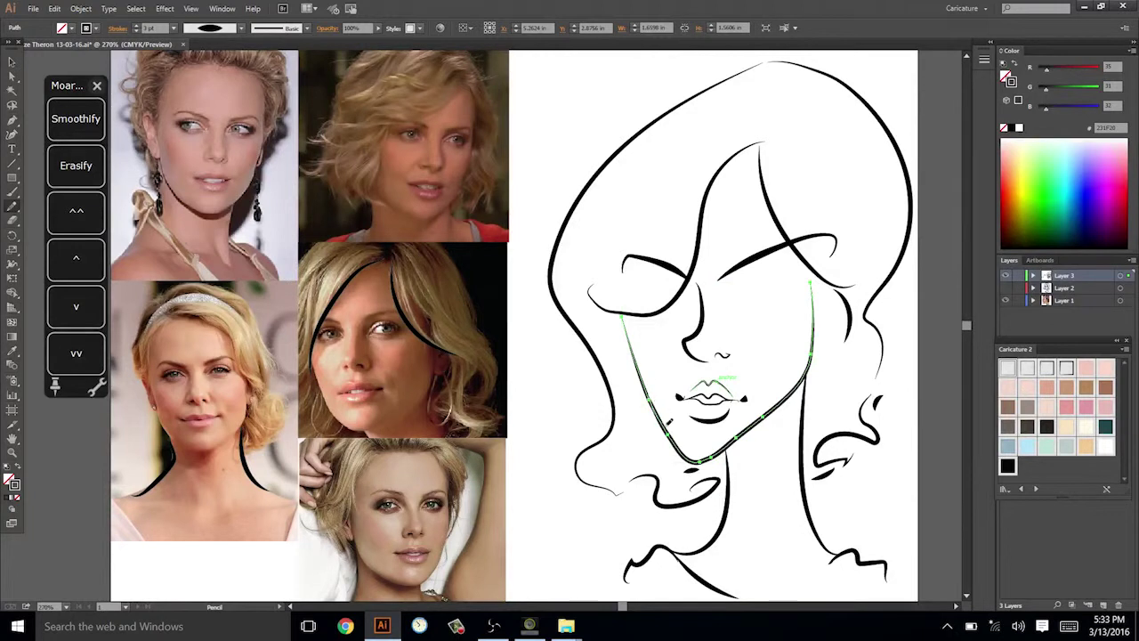
{"action": "mouse_move", "coordinate": [668, 424]}
{"action": "left_mouse_down"}
{"action": "mouse_move", "coordinate": [712, 449]}
{"action": "mouse_move", "coordinate": [774, 406]}
{"action": "left_mouse_up"}
{"action": "key", "text": "ctrl+z"}
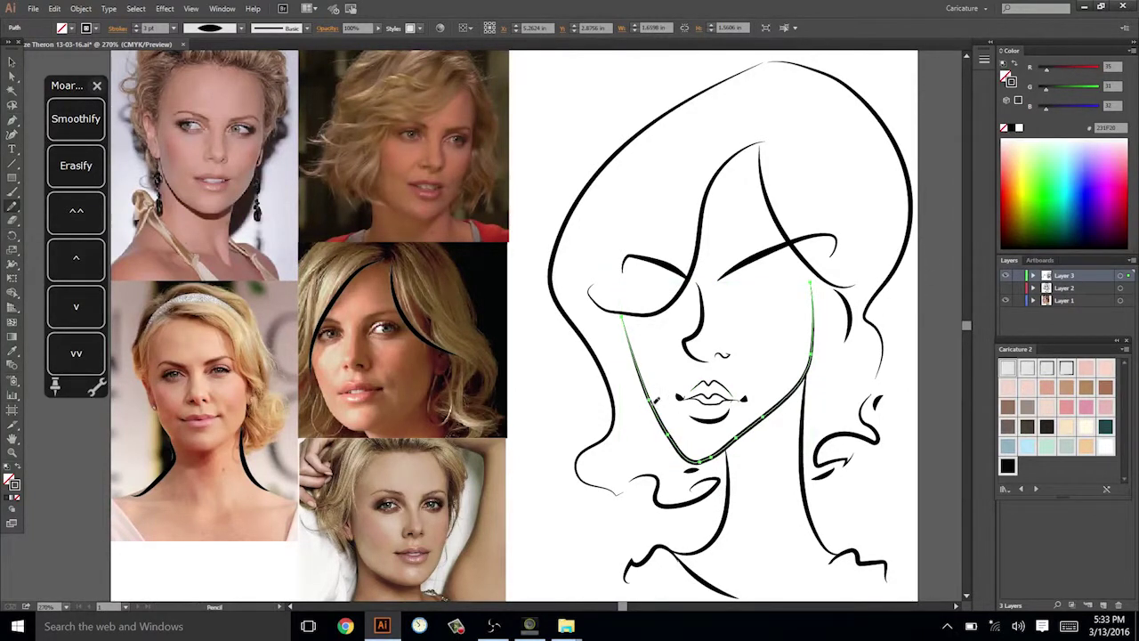
{"action": "mouse_move", "coordinate": [713, 450]}
{"action": "left_mouse_down"}
{"action": "mouse_move", "coordinate": [796, 388]}
{"action": "mouse_move", "coordinate": [780, 379]}
{"action": "left_mouse_up"}
{"action": "key", "text": "ctrl+shift+a"}
Smooth the jaw line along the chin and right cheek and refine its upper end beside the ear.
{"action": "key", "text": "v"}
{"action": "left_click", "coordinate": [747, 434]}
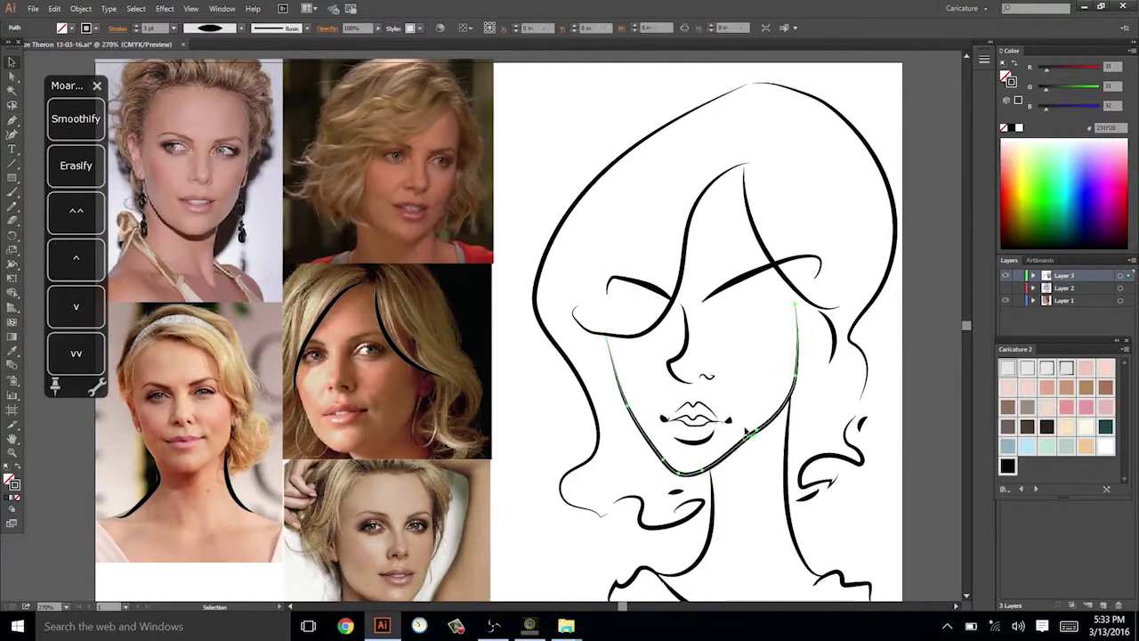
{"action": "left_click", "coordinate": [78, 134]}
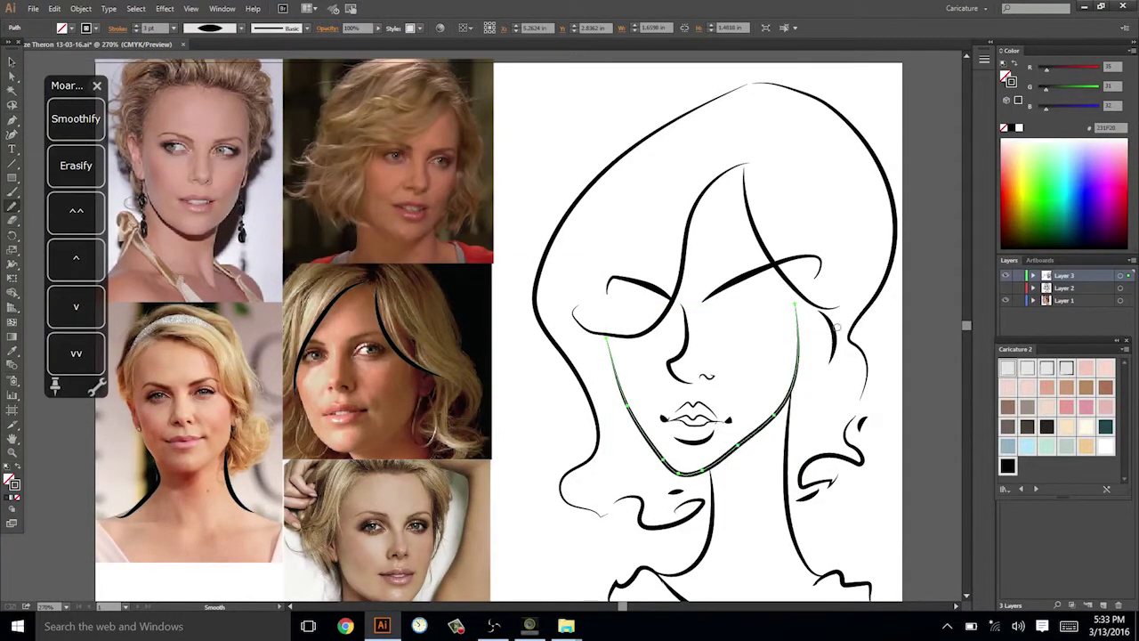
{"action": "mouse_move", "coordinate": [645, 459]}
{"action": "left_mouse_down"}
{"action": "mouse_move", "coordinate": [685, 464]}
{"action": "mouse_move", "coordinate": [831, 334]}
{"action": "mouse_move", "coordinate": [884, 303]}
{"action": "mouse_move", "coordinate": [882, 312]}
{"action": "left_mouse_up"}
{"action": "key", "text": "ctrl+shift+a"}
{"action": "key", "text": "n"}
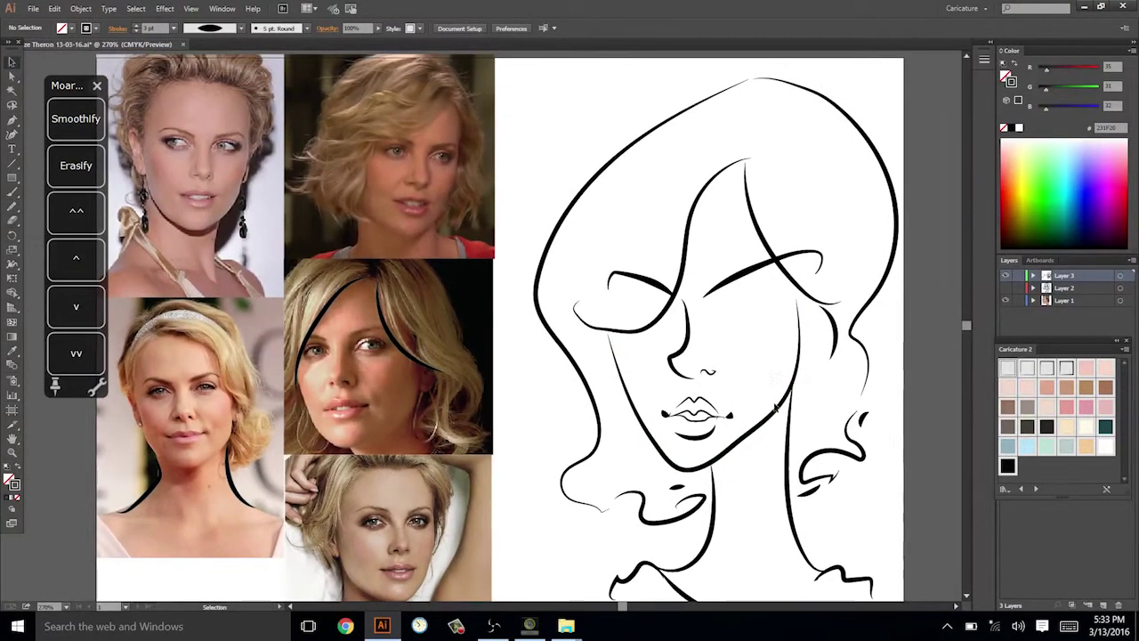
{"action": "left_click", "coordinate": [779, 390], "text": "ctrl"}
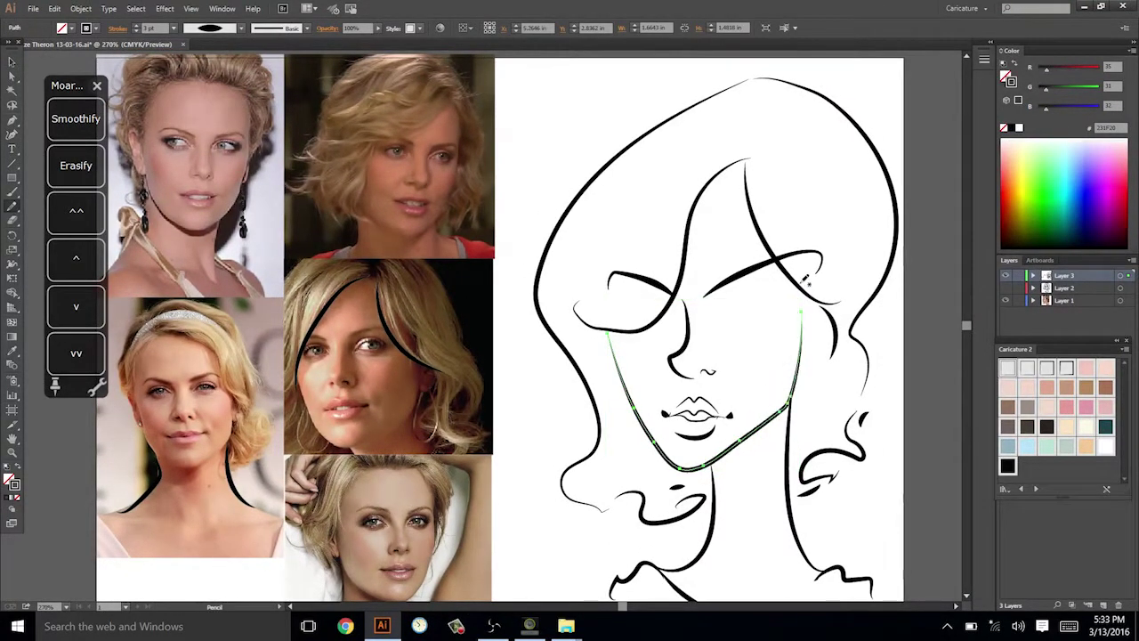
{"action": "key", "text": "ctrl+shift+a"}
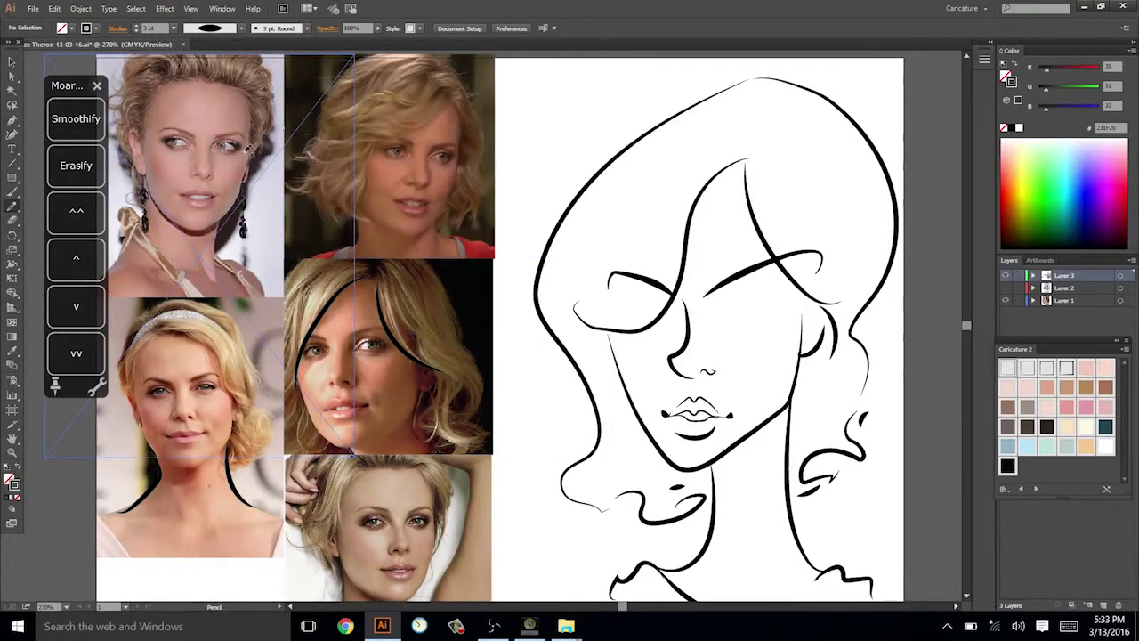
Trace the right-hand face contour in the upper-left reference photo and move the traced line onto the blank area beside the sketch.
{"action": "mouse_move", "coordinate": [250, 100]}
{"action": "left_mouse_down"}
{"action": "mouse_move", "coordinate": [258, 152]}
{"action": "mouse_move", "coordinate": [208, 224]}
{"action": "left_mouse_up"}
{"action": "key", "text": "v"}
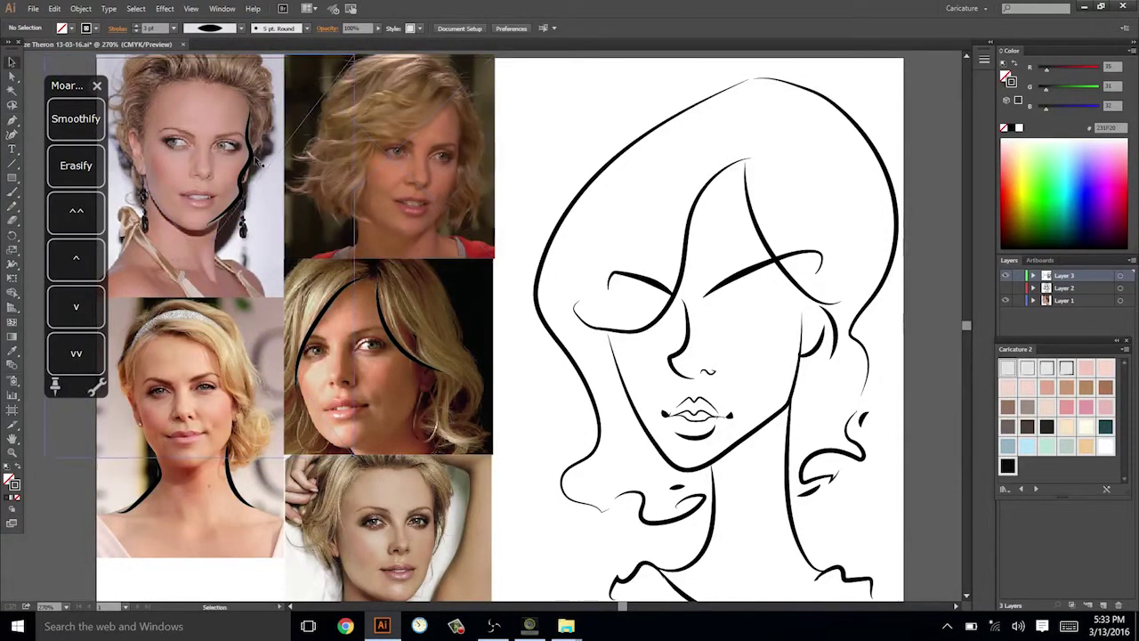
{"action": "left_click_drag", "start_coordinate": [250, 149], "coordinate": [549, 134]}
{"action": "left_click", "coordinate": [605, 129]}
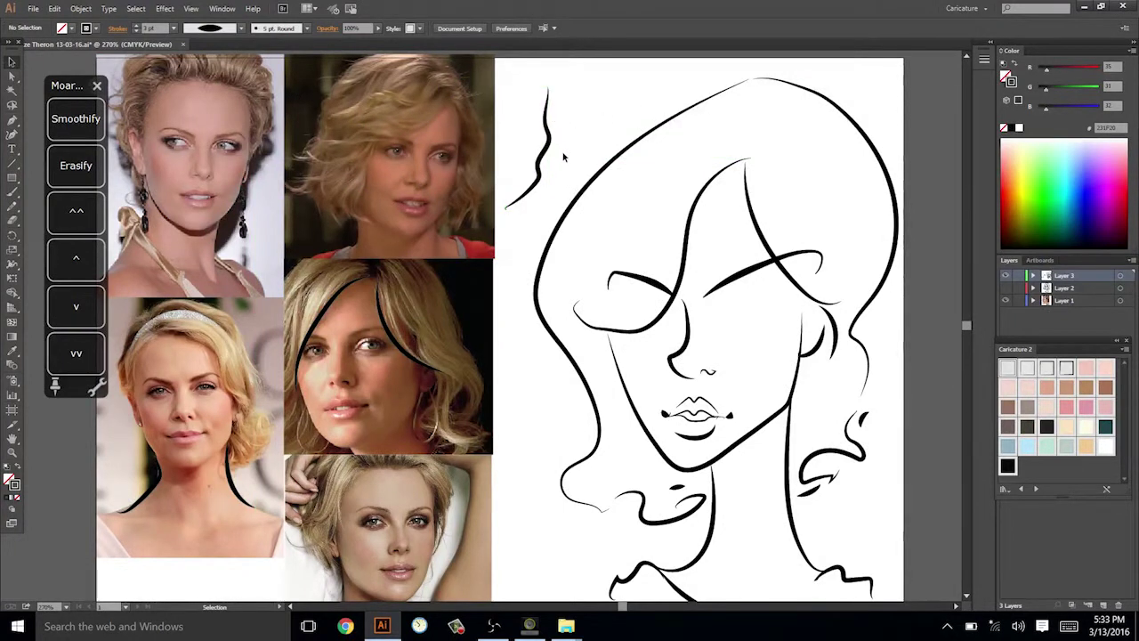
Try to reshape the left side of the face outline with a cheekbone curve and an indent beside the mouth.
{"action": "left_click", "coordinate": [633, 389]}
{"action": "key", "text": "n"}
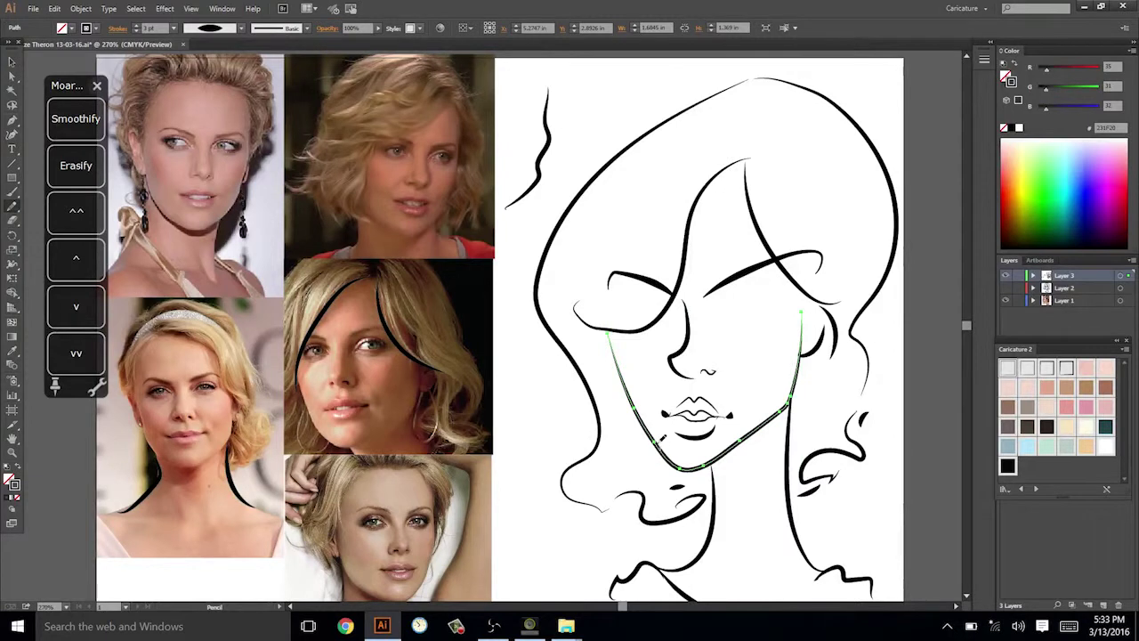
{"action": "left_click_drag", "start_coordinate": [662, 445], "coordinate": [623, 316]}
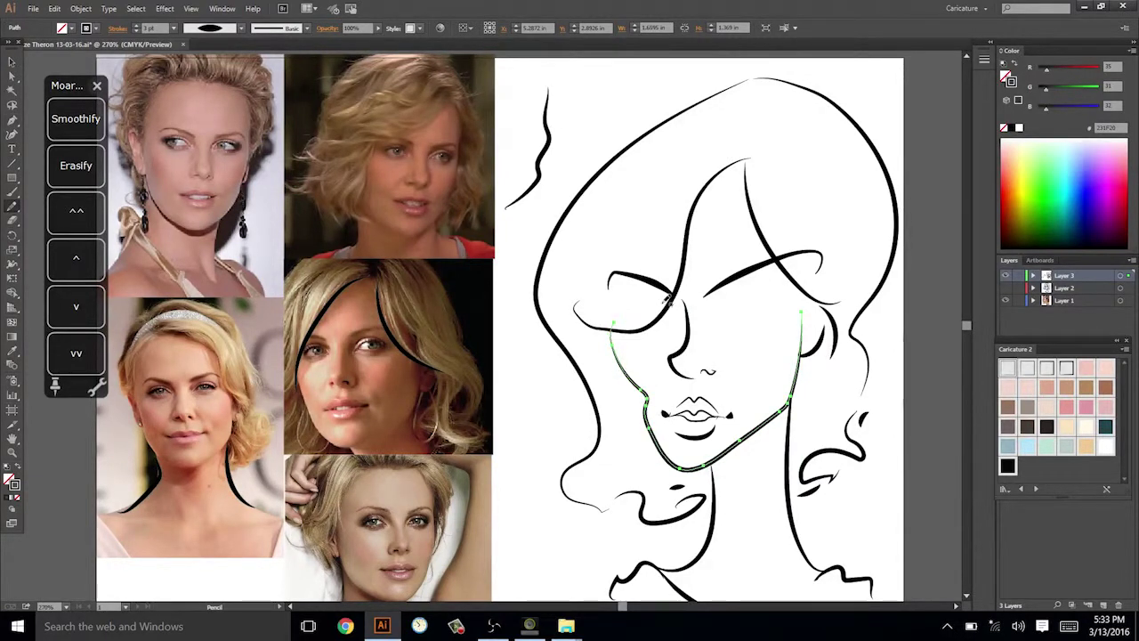
{"action": "left_click", "coordinate": [904, 240], "text": "ctrl"}
{"action": "left_click_drag", "start_coordinate": [915, 323], "coordinate": [910, 289]}
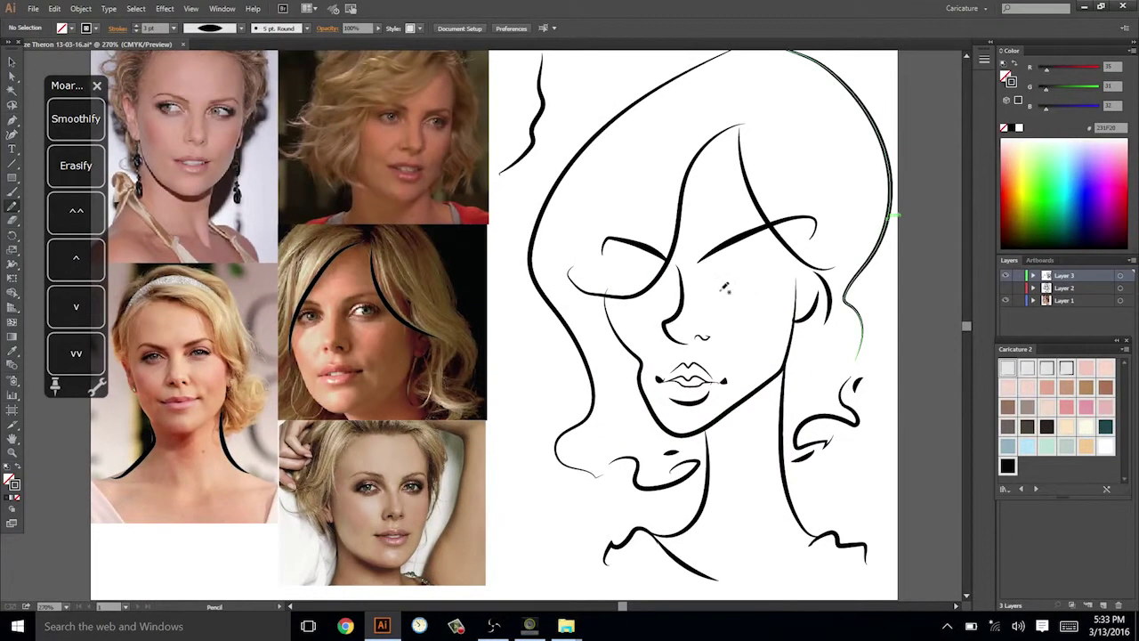
{"action": "left_click_drag", "start_coordinate": [781, 300], "coordinate": [772, 345]}
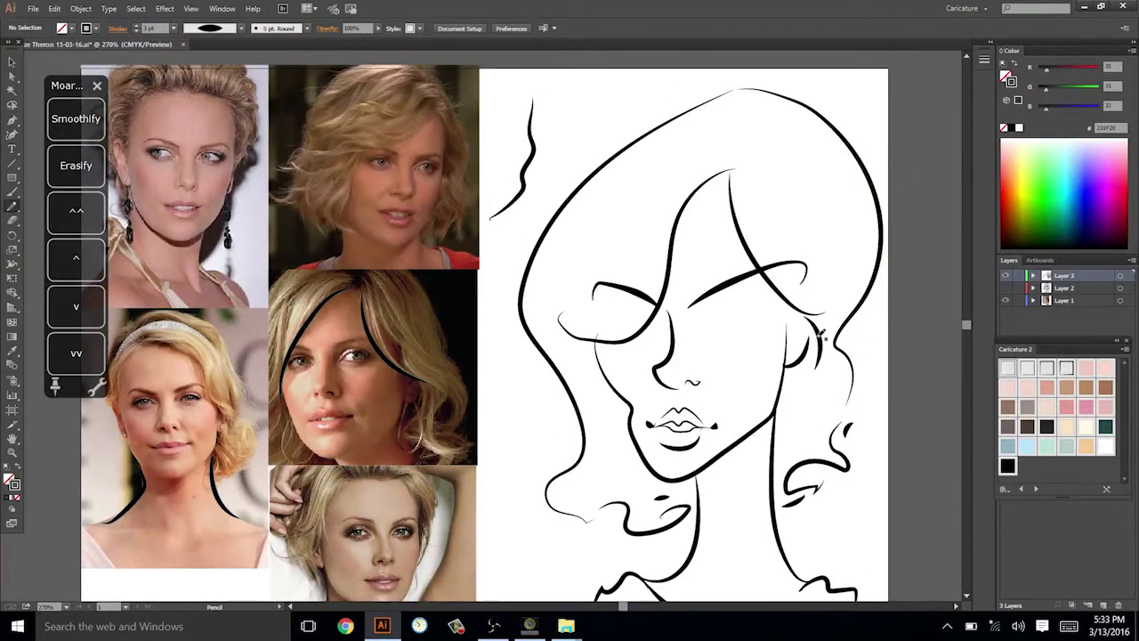
Undo the reshaped left cheek and delete the traced contour line beside the hair.
{"action": "key", "text": "ctrl+z"}
{"action": "left_click", "coordinate": [856, 335], "text": "ctrl"}
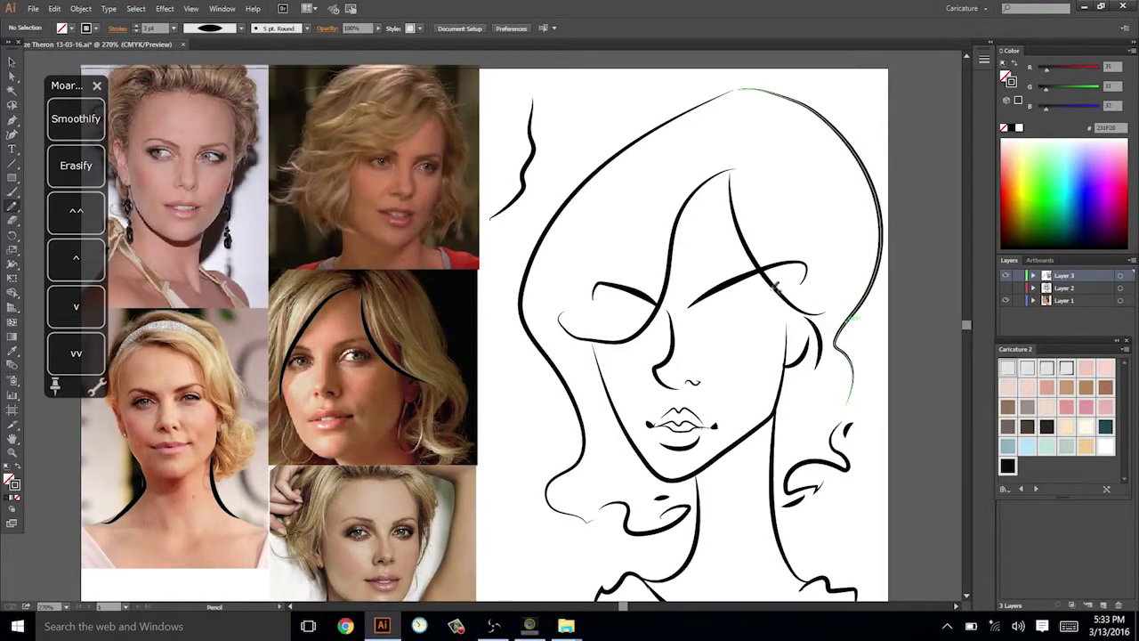
{"action": "key", "text": "v"}
{"action": "left_click", "coordinate": [524, 184]}
{"action": "key", "text": "Delete"}
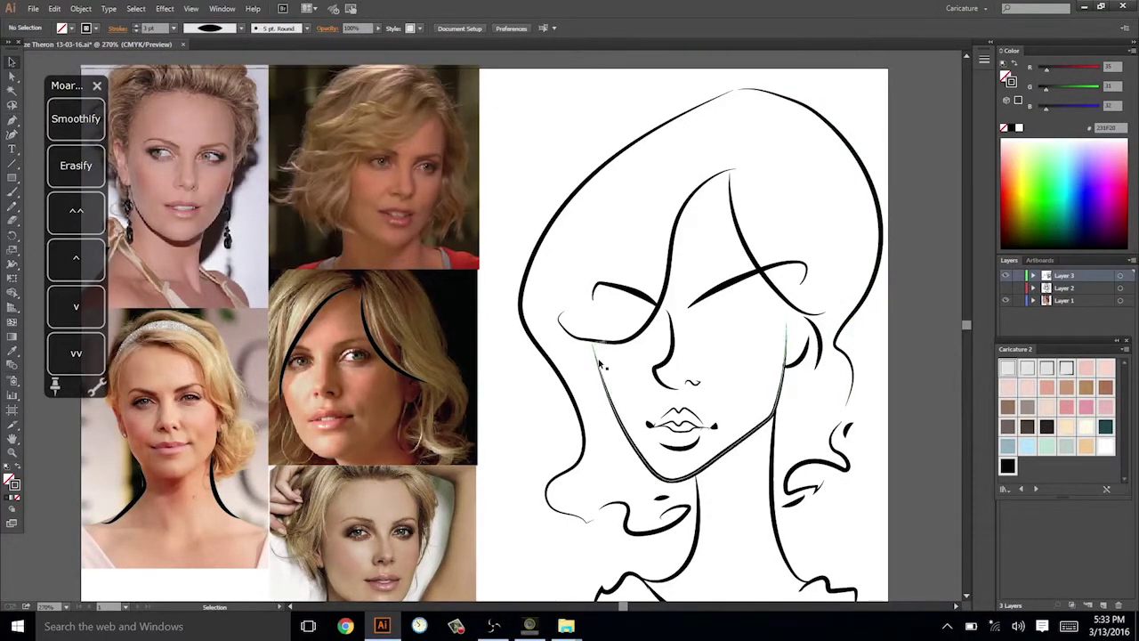
Draw a thin 1 pt arched upper eyelid line below the right eyebrow.
{"action": "left_click_drag", "start_coordinate": [792, 422], "coordinate": [797, 420]}
{"action": "key", "text": "n"}
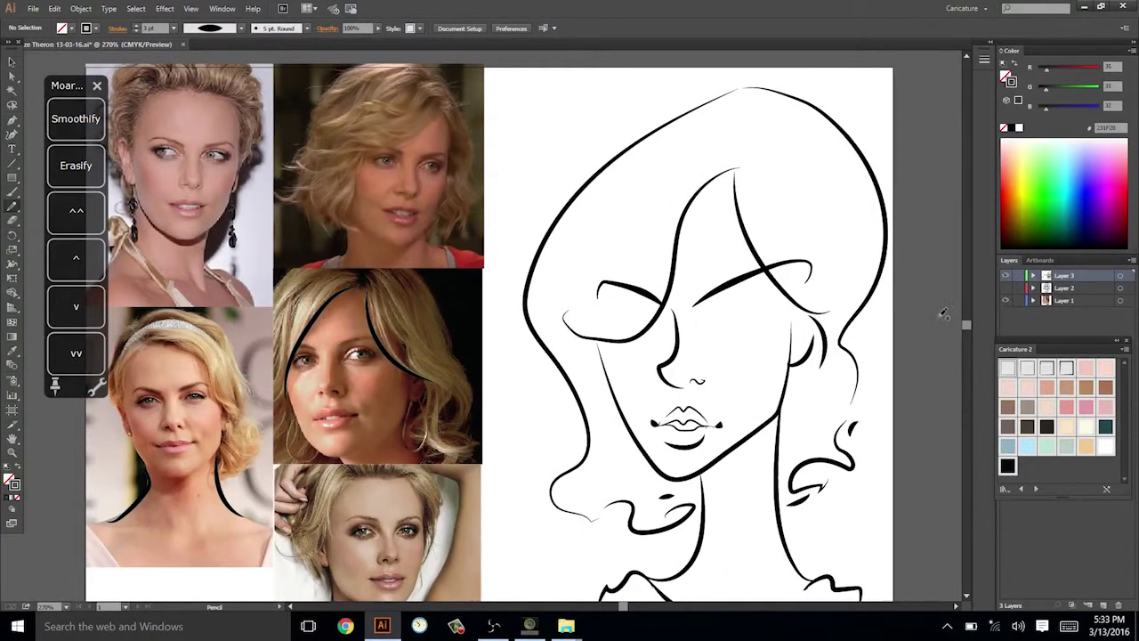
{"action": "left_click_drag", "start_coordinate": [841, 363], "coordinate": [839, 348]}
{"action": "left_click_drag", "start_coordinate": [861, 406], "coordinate": [856, 368]}
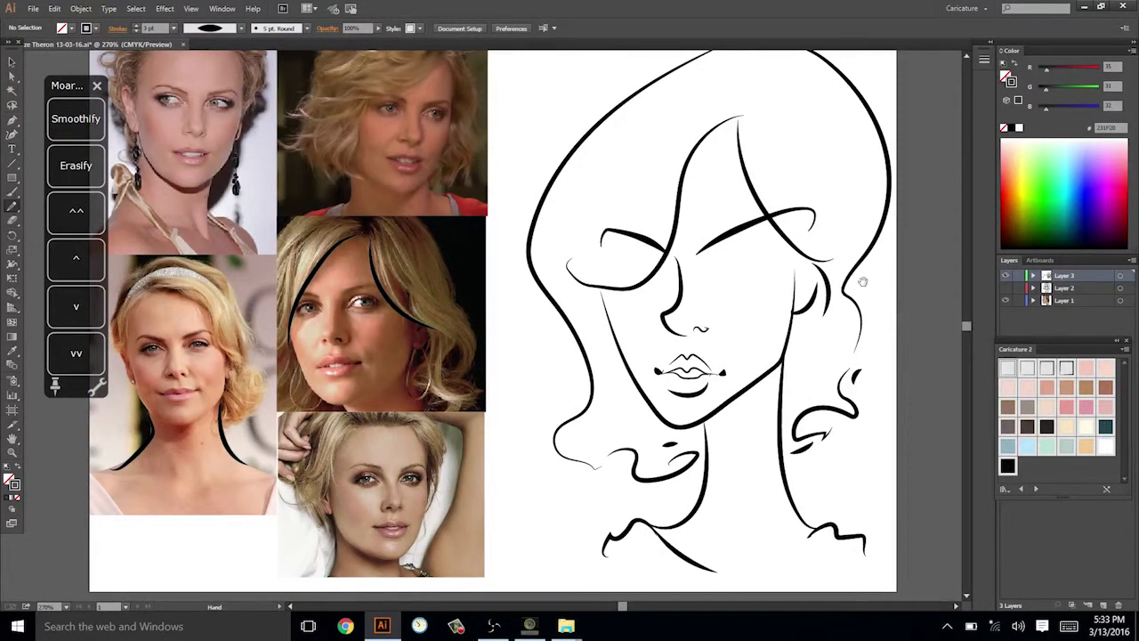
{"action": "left_click_drag", "start_coordinate": [862, 281], "coordinate": [873, 304]}
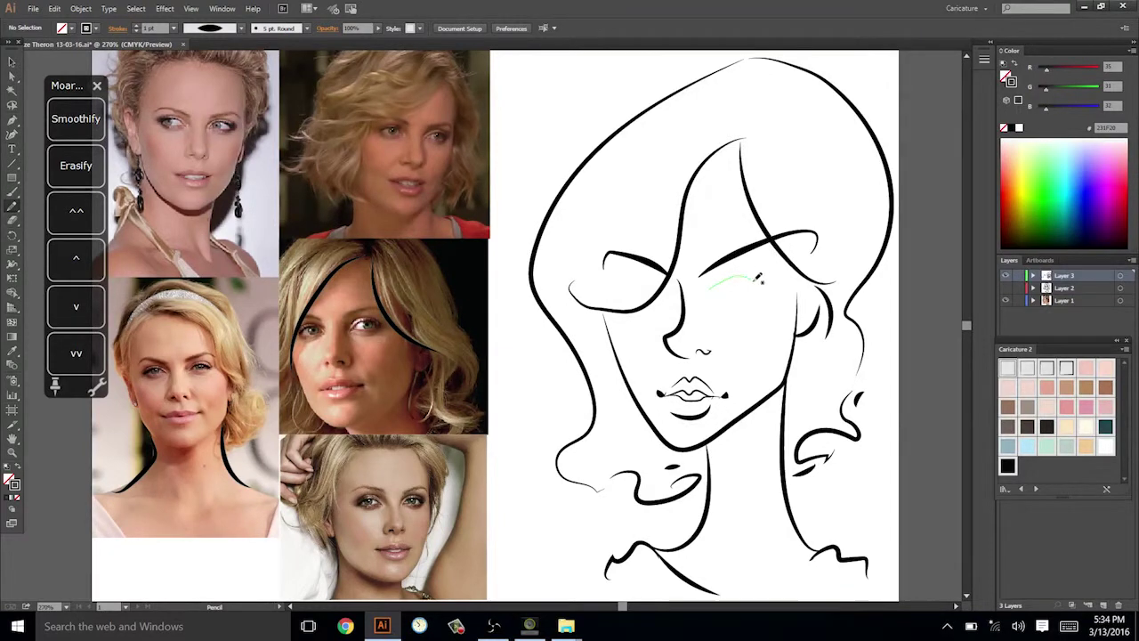
{"action": "left_click_drag", "start_coordinate": [754, 282], "coordinate": [759, 285]}
{"action": "left_click", "coordinate": [896, 287], "text": "ctrl"}
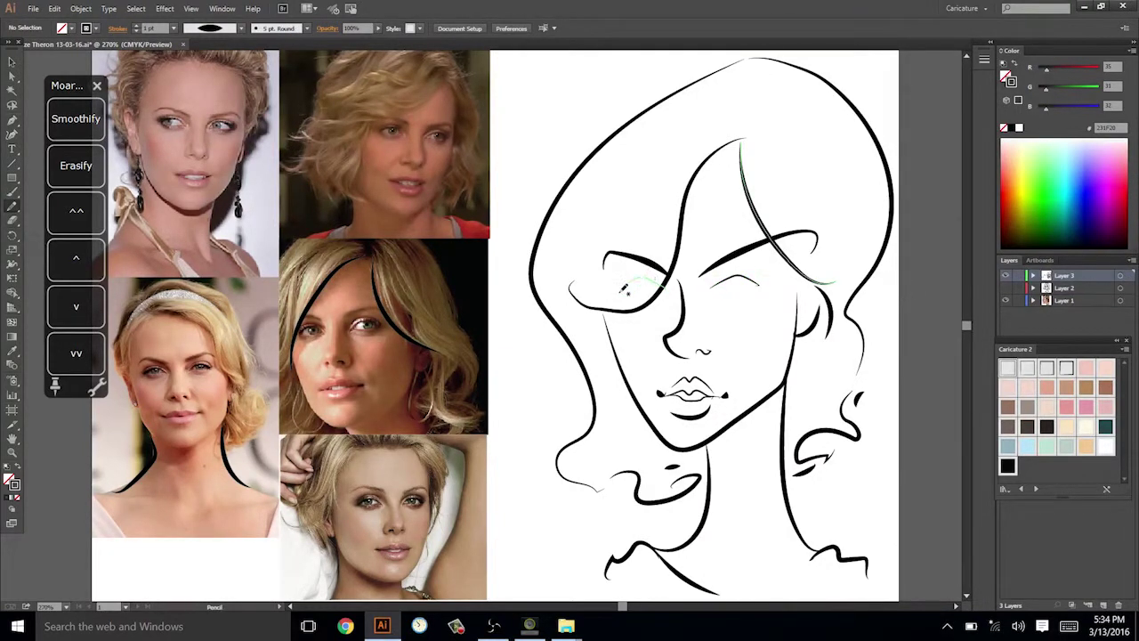
Redraw the left hair fringe line so it sweeps straighter from the parting down across the left brow.
{"action": "scroll", "coordinate": [850, 302], "scroll_direction": "right", "scroll_amount": 1}
{"action": "key", "text": "v"}
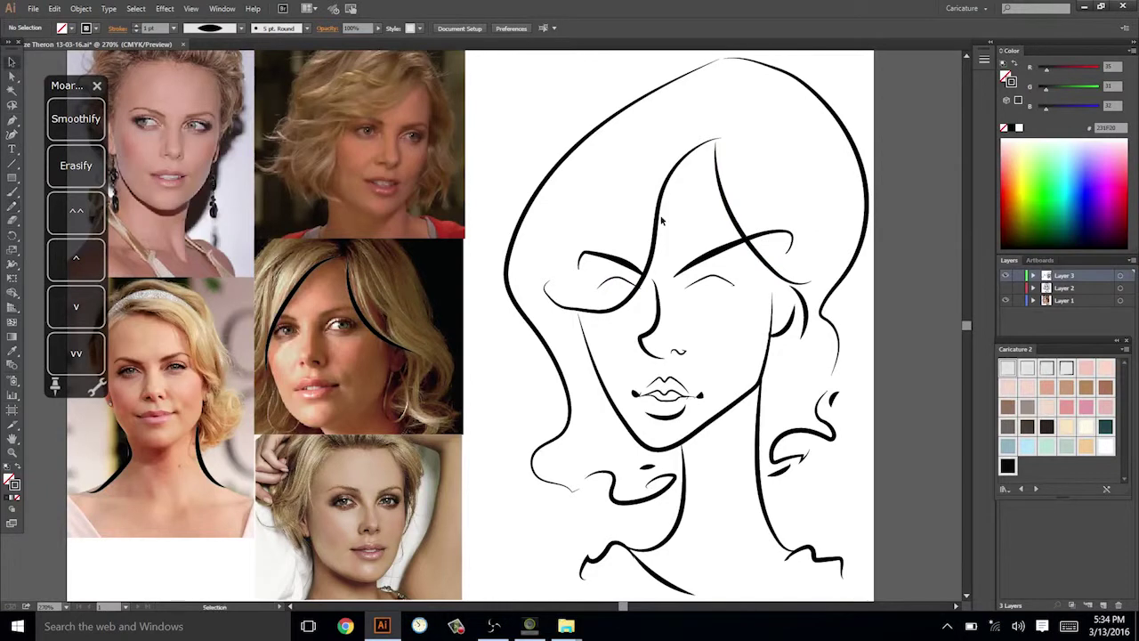
{"action": "left_click", "coordinate": [661, 220]}
{"action": "key", "text": "n"}
{"action": "mouse_move", "coordinate": [566, 301]}
{"action": "left_mouse_down"}
{"action": "mouse_move", "coordinate": [627, 254]}
{"action": "mouse_move", "coordinate": [676, 177]}
{"action": "left_mouse_up"}
{"action": "left_click_drag", "start_coordinate": [562, 301], "coordinate": [694, 150]}
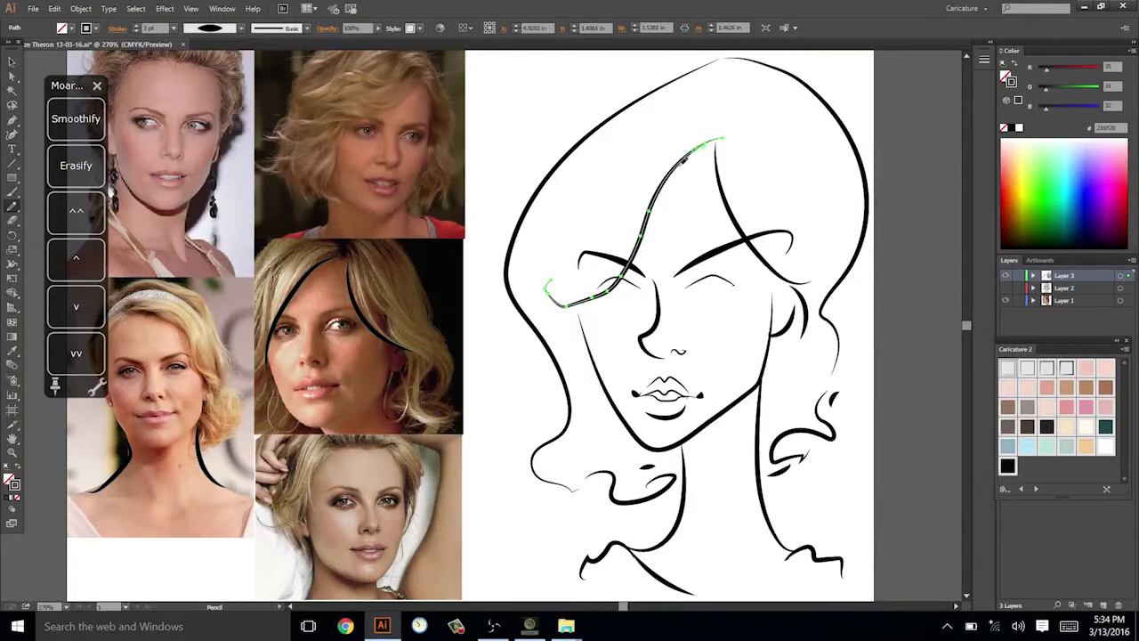
{"action": "left_click_drag", "start_coordinate": [630, 250], "coordinate": [563, 298]}
{"action": "left_click", "coordinate": [926, 219], "text": "ctrl"}
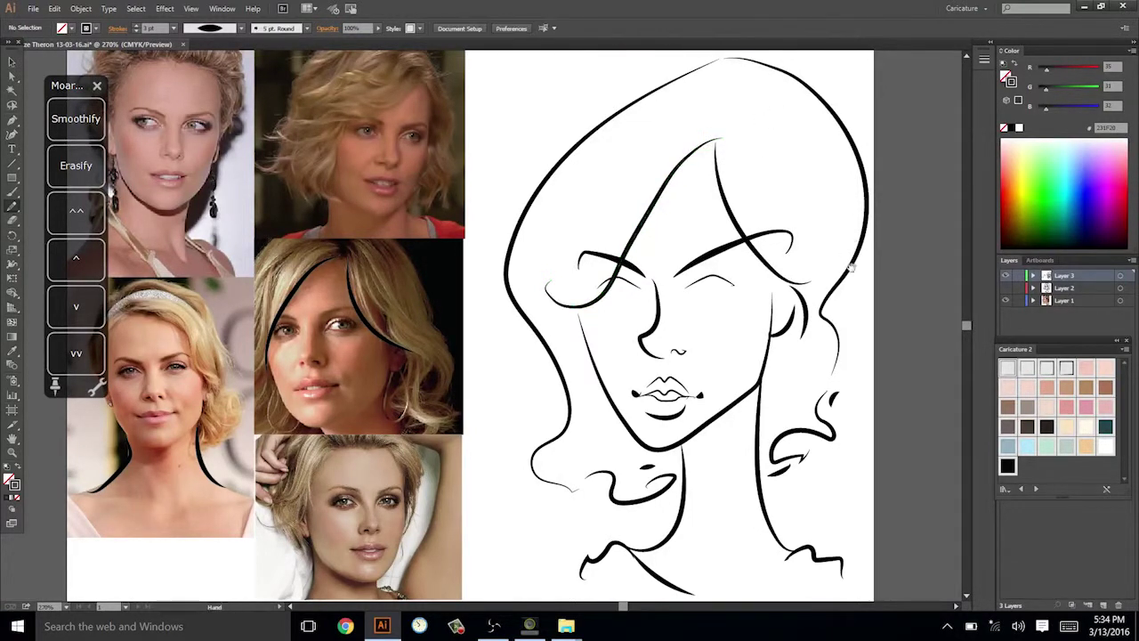
{"action": "left_click_drag", "start_coordinate": [926, 219], "coordinate": [893, 207]}
{"action": "key", "text": "v"}
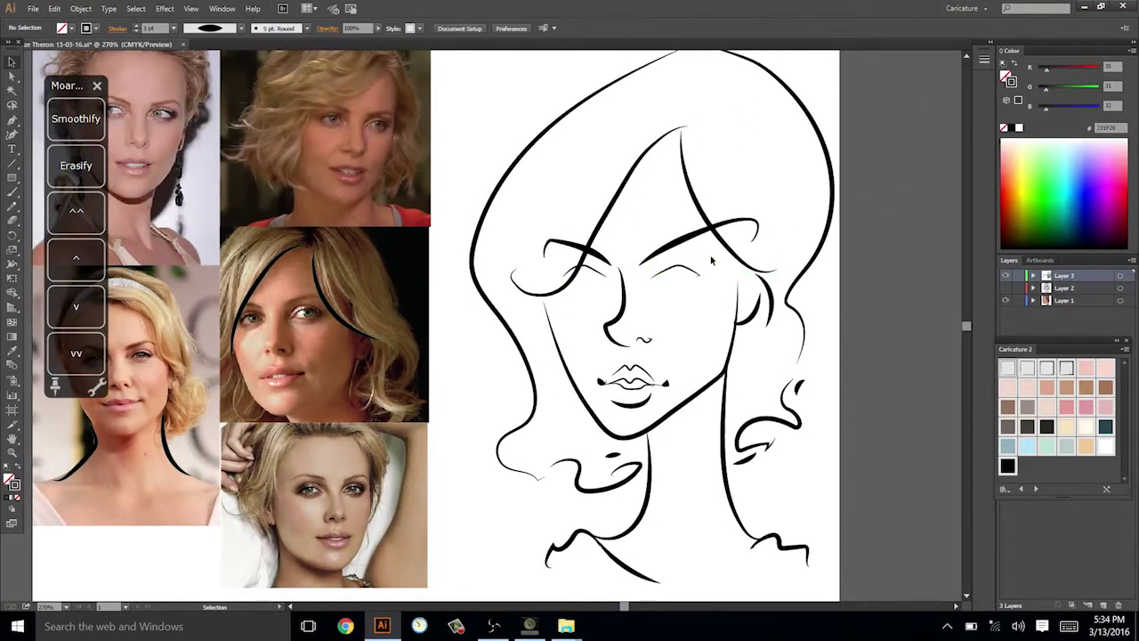
Nudge the left and right upper eyelid lines into better positions beneath the eyebrows.
{"action": "left_click_drag", "start_coordinate": [836, 371], "coordinate": [863, 380]}
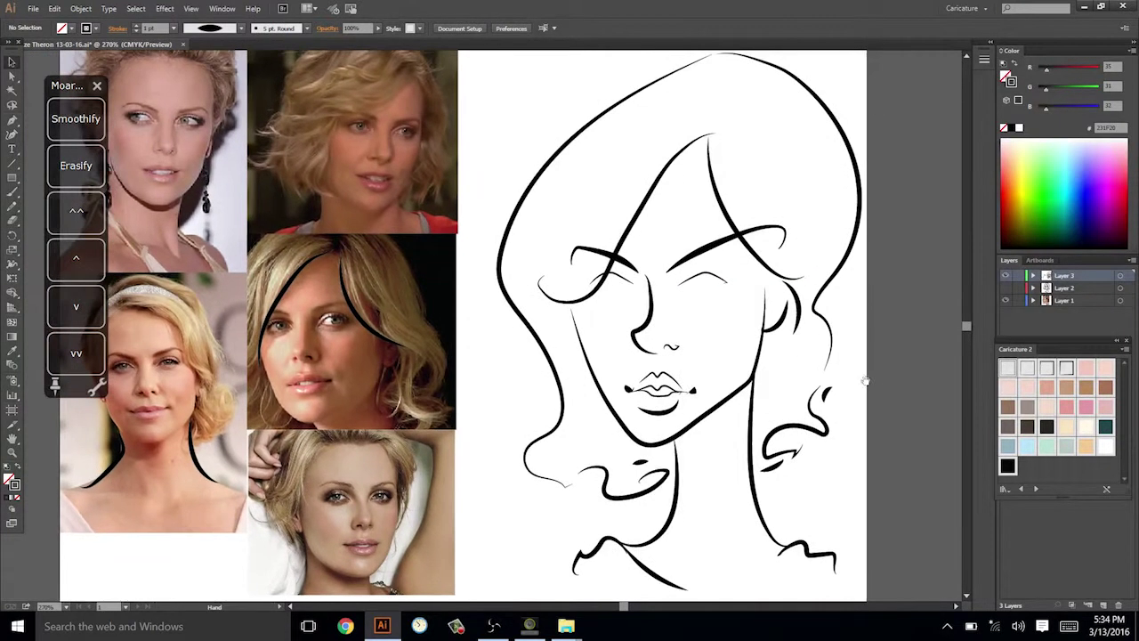
{"action": "left_click_drag", "start_coordinate": [627, 283], "coordinate": [631, 283]}
{"action": "left_click", "coordinate": [834, 254]}
{"action": "mouse_move", "coordinate": [727, 270]}
{"action": "left_mouse_down"}
{"action": "mouse_move", "coordinate": [741, 277]}
{"action": "mouse_move", "coordinate": [700, 286]}
{"action": "mouse_move", "coordinate": [731, 286]}
{"action": "left_mouse_up"}
{"action": "left_click_drag", "start_coordinate": [648, 285], "coordinate": [720, 286]}
{"action": "left_click", "coordinate": [673, 255]}
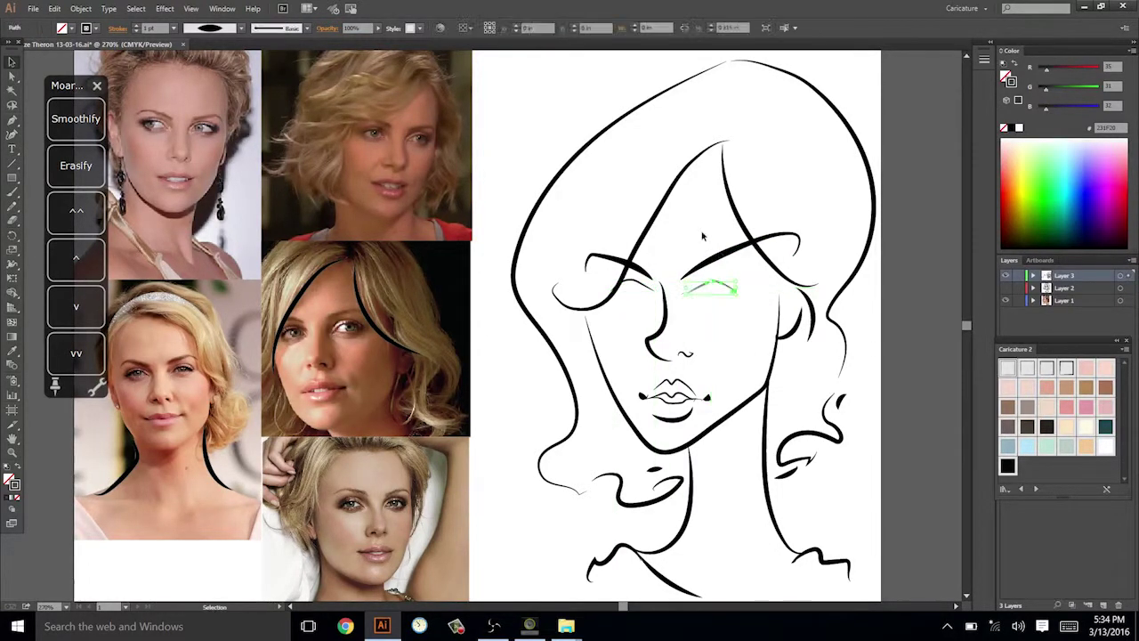
{"action": "left_click", "coordinate": [716, 230]}
{"action": "left_click_drag", "start_coordinate": [861, 303], "coordinate": [856, 306]}
{"action": "left_click_drag", "start_coordinate": [635, 289], "coordinate": [631, 287]}
{"action": "left_click", "coordinate": [704, 226]}
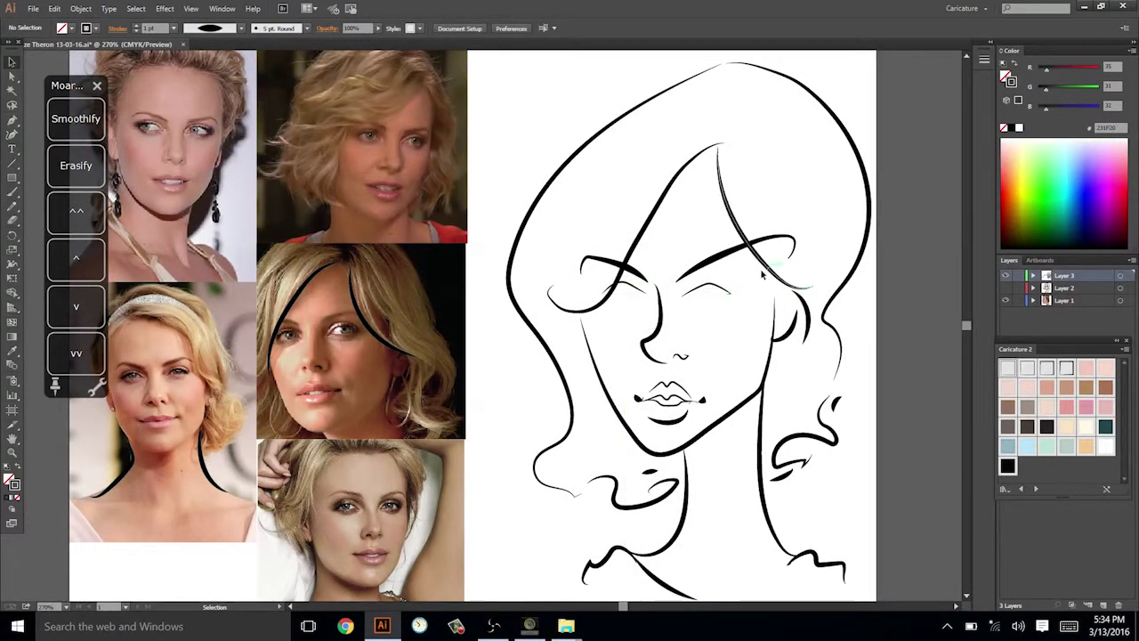
{"action": "left_click", "coordinate": [722, 285]}
{"action": "left_click", "coordinate": [761, 218]}
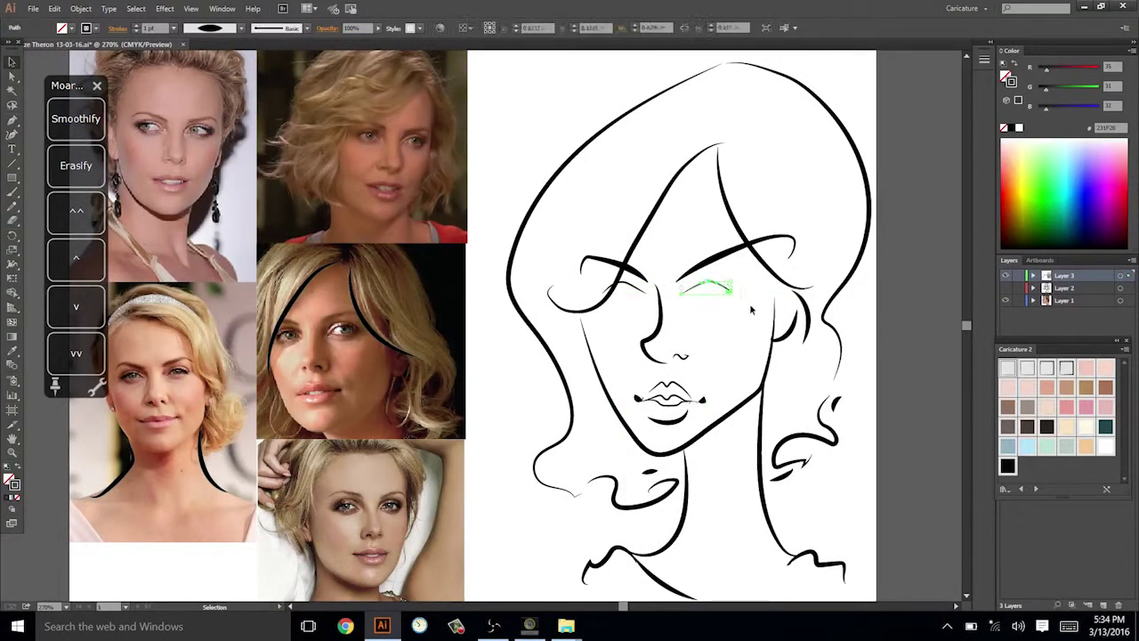
{"action": "left_click_drag", "start_coordinate": [710, 282], "coordinate": [716, 285]}
{"action": "left_click", "coordinate": [743, 302]}
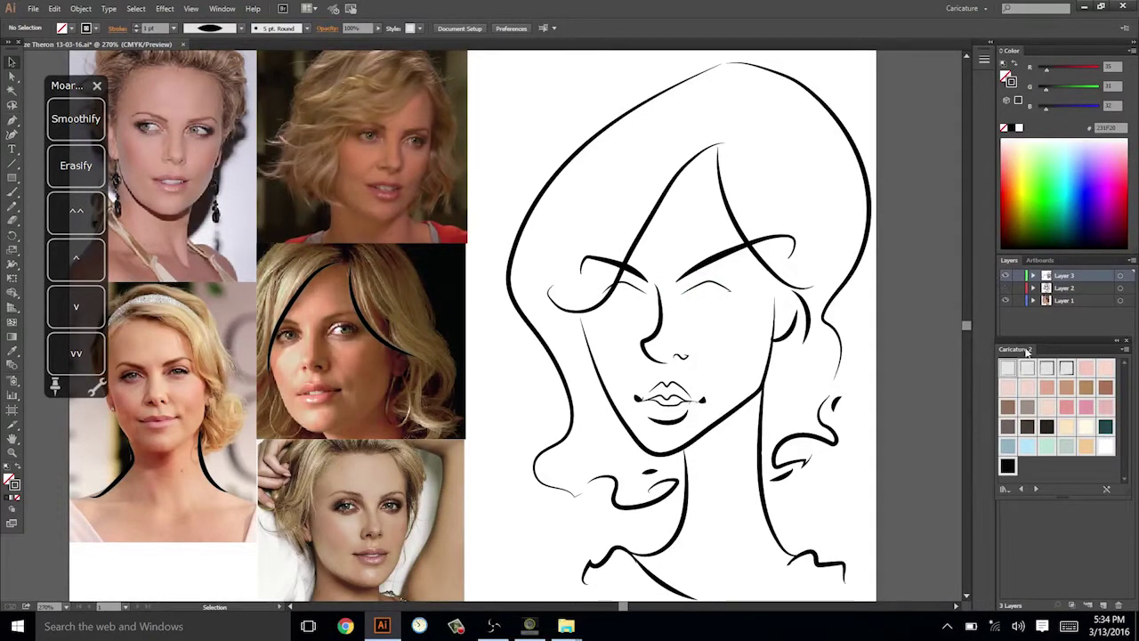
Try a black-filled lash wedge along the outer half of the right upper eyelid, and undo it.
{"action": "key", "text": "n"}
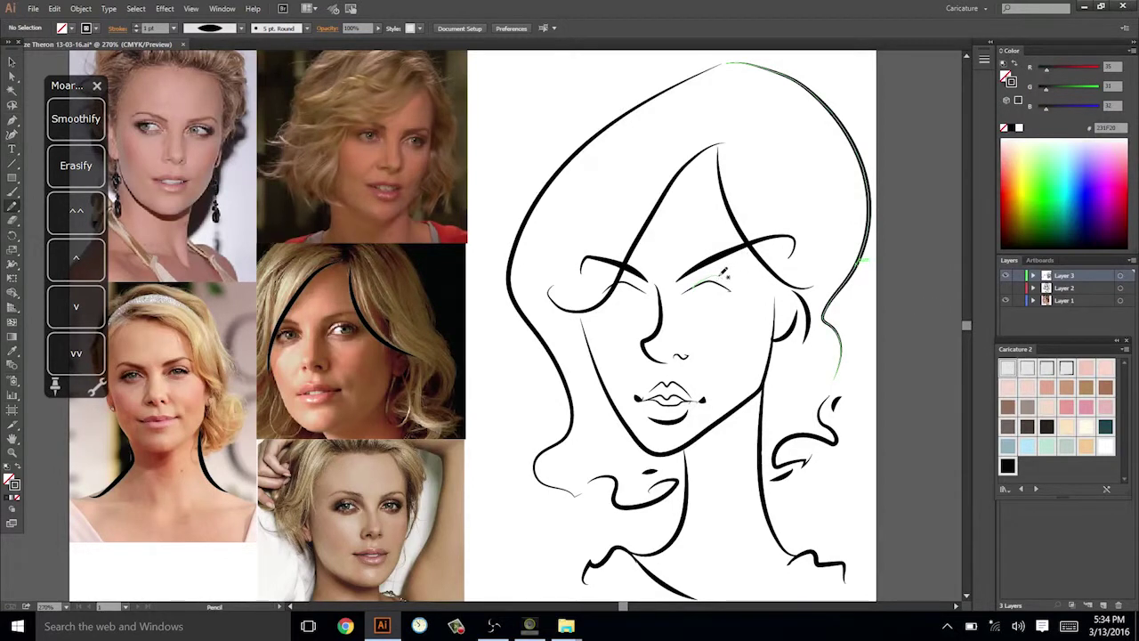
{"action": "mouse_move", "coordinate": [722, 280]}
{"action": "left_mouse_down"}
{"action": "mouse_move", "coordinate": [755, 282]}
{"action": "mouse_move", "coordinate": [718, 297]}
{"action": "mouse_move", "coordinate": [728, 292]}
{"action": "mouse_move", "coordinate": [696, 282]}
{"action": "left_mouse_up"}
{"action": "left_click", "coordinate": [1007, 465]}
{"action": "key", "text": "ctrl+shift+a"}
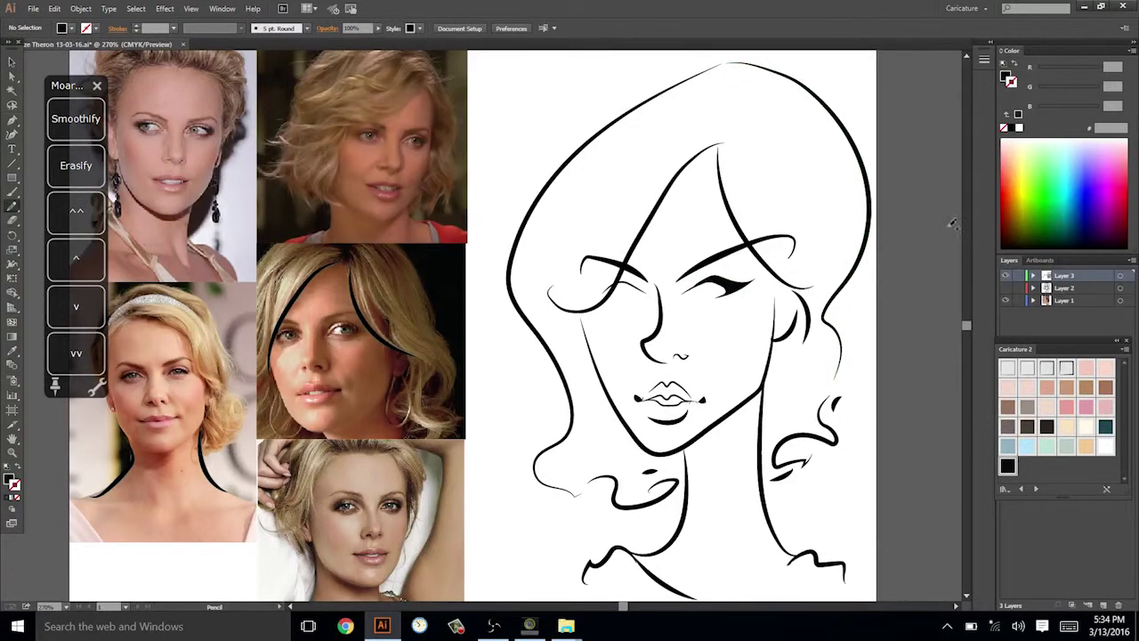
{"action": "left_click_drag", "start_coordinate": [818, 254], "coordinate": [832, 261]}
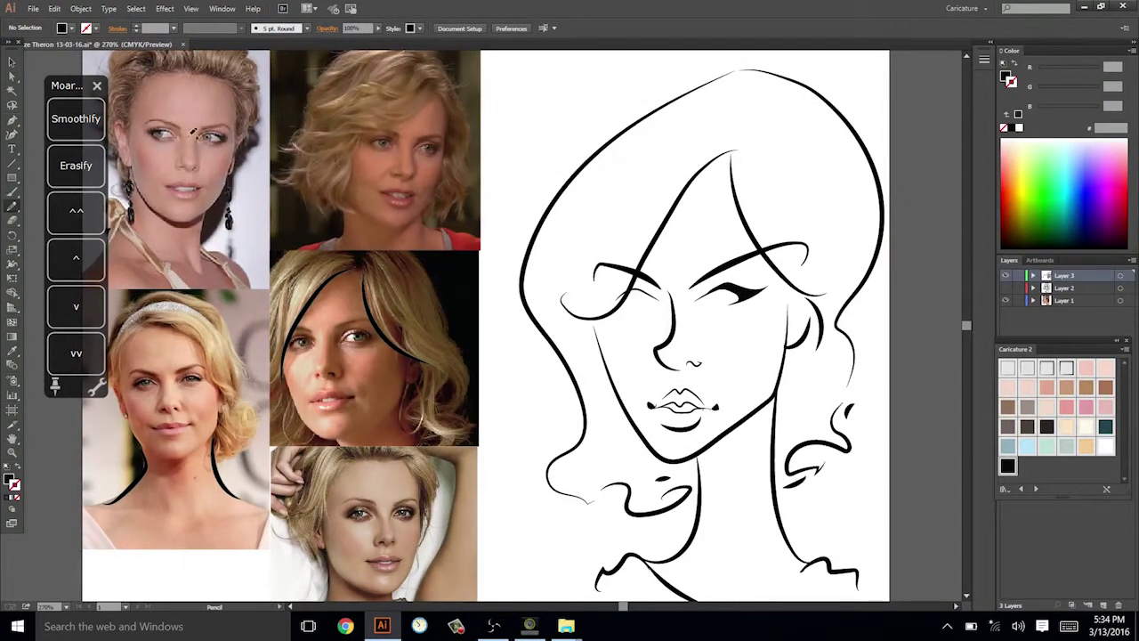
{"action": "key", "text": "ctrl+z"}
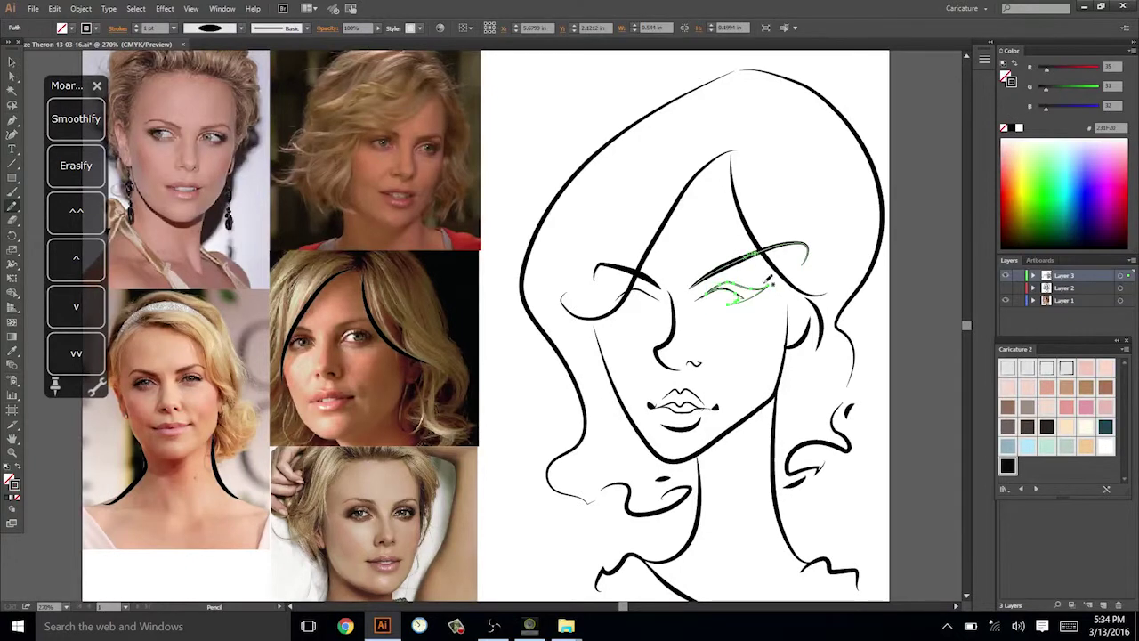
{"action": "left_click_drag", "start_coordinate": [770, 283], "coordinate": [772, 285]}
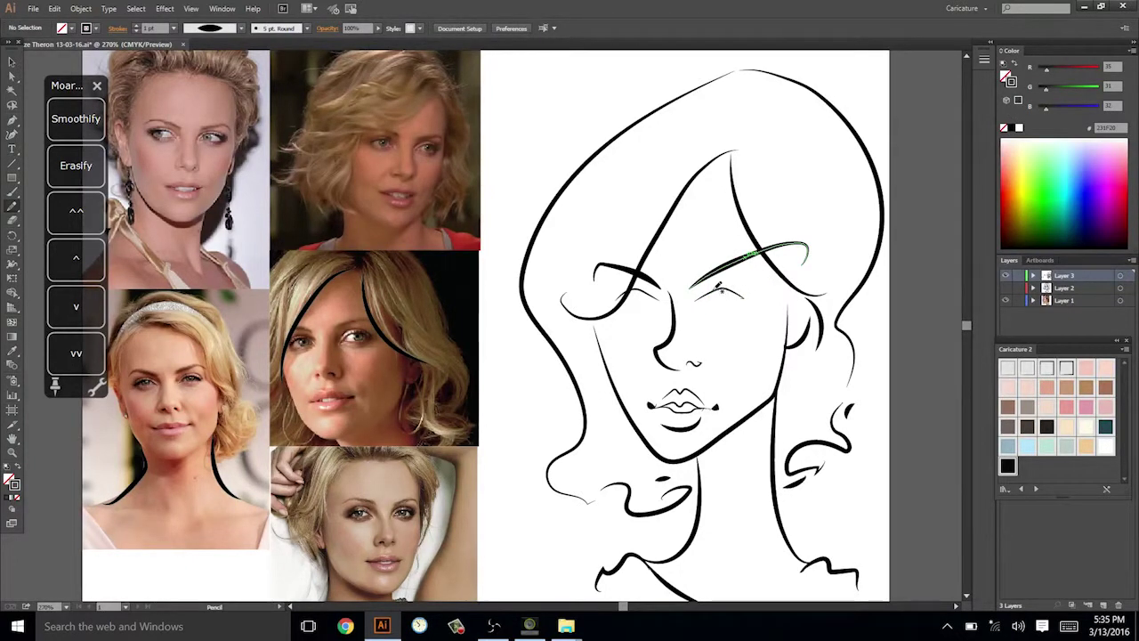
{"action": "left_click", "coordinate": [763, 254], "text": "ctrl"}
{"action": "left_click", "coordinate": [779, 229], "text": "ctrl"}
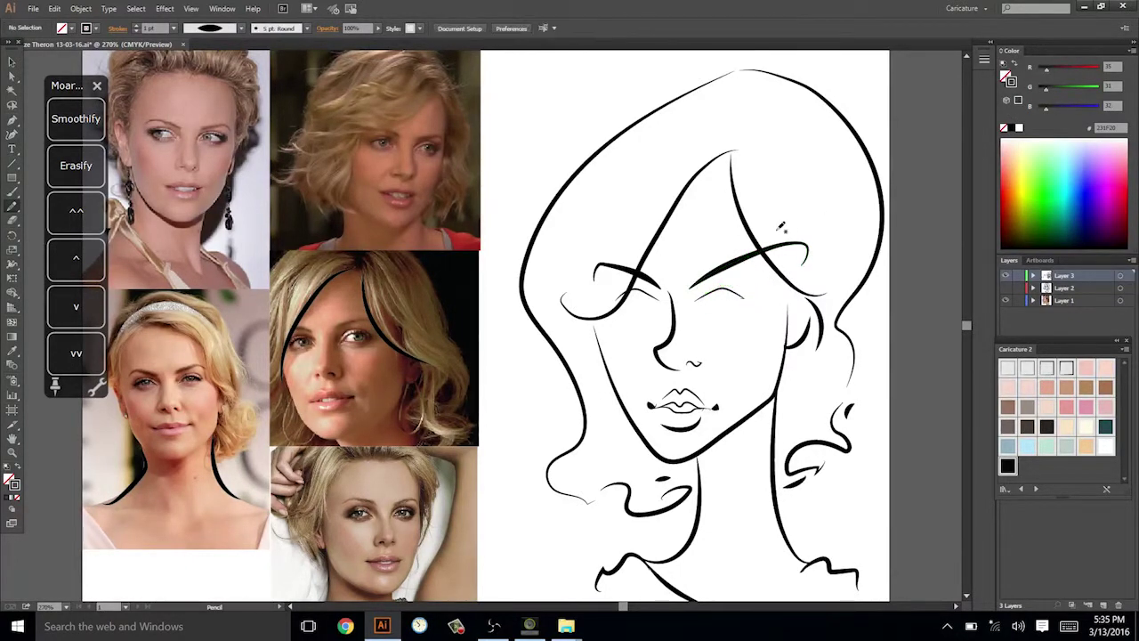
Draw thin 1 pt crease lines above both upper eyelids with the Pencil tool.
{"action": "left_click", "coordinate": [1008, 369]}
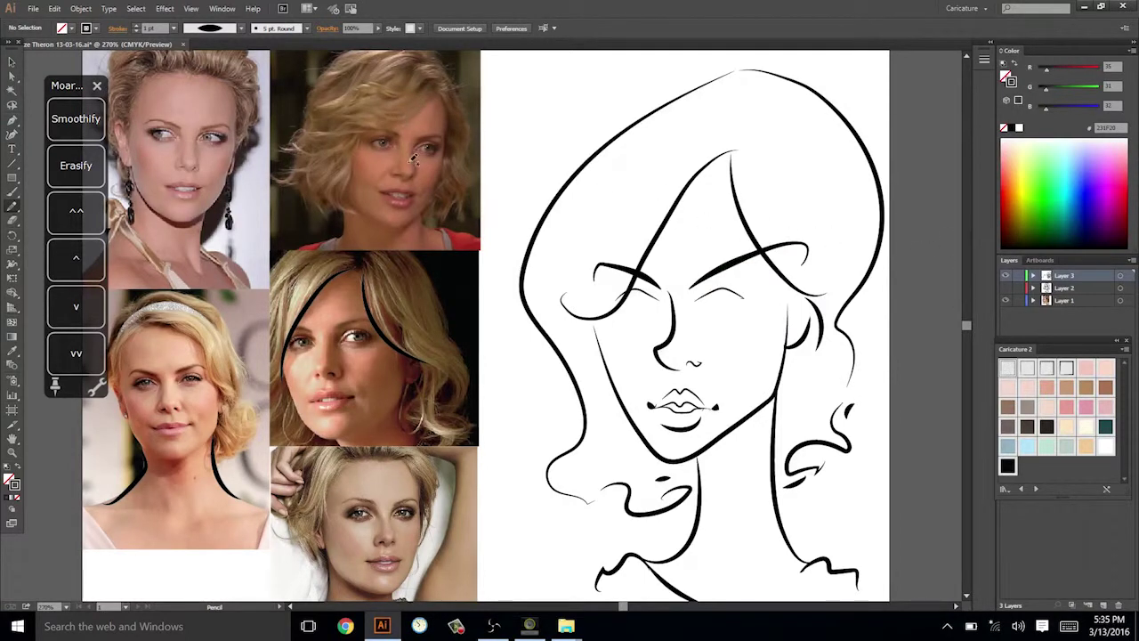
{"action": "left_click_drag", "start_coordinate": [703, 286], "coordinate": [743, 294]}
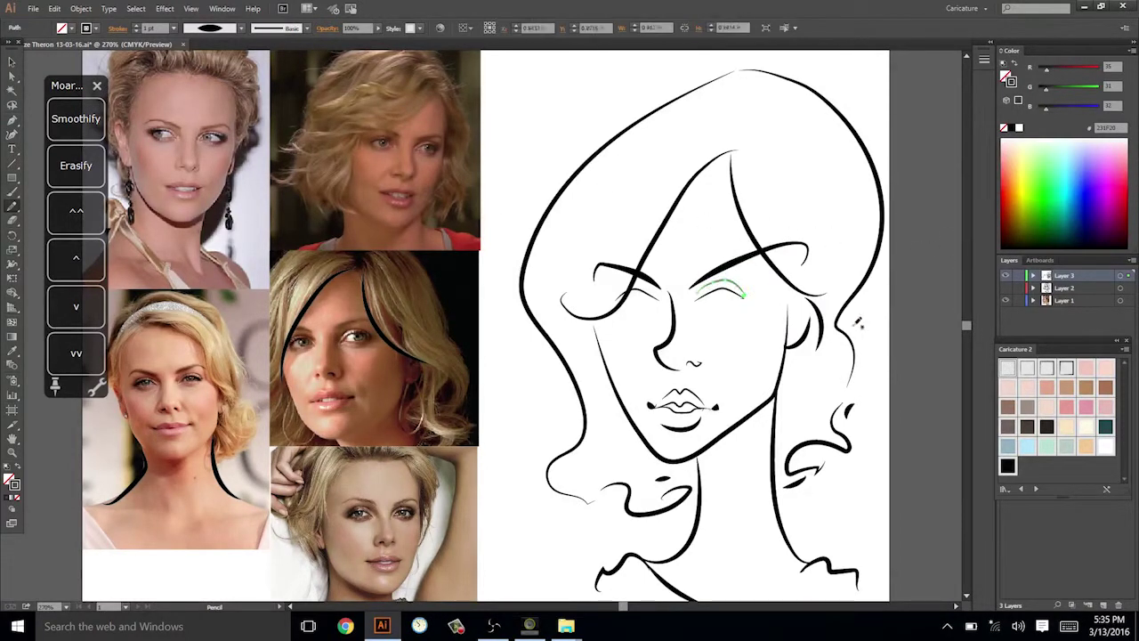
{"action": "left_click_drag", "start_coordinate": [622, 292], "coordinate": [655, 288]}
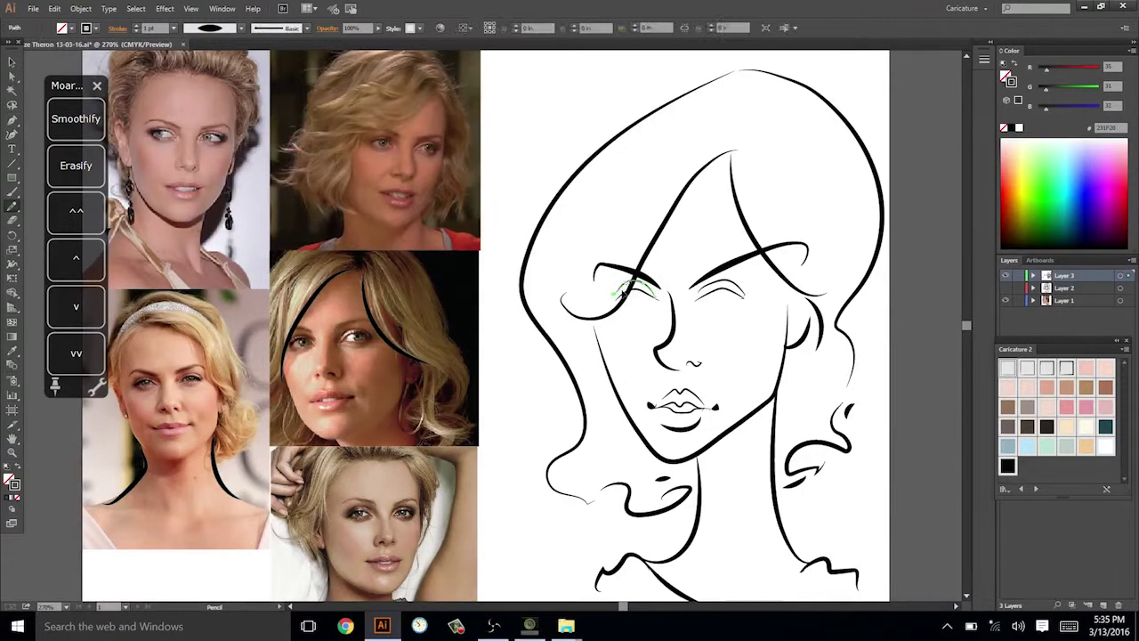
{"action": "key", "text": "ctrl+shift+a"}
{"action": "left_click_drag", "start_coordinate": [859, 320], "coordinate": [846, 306]}
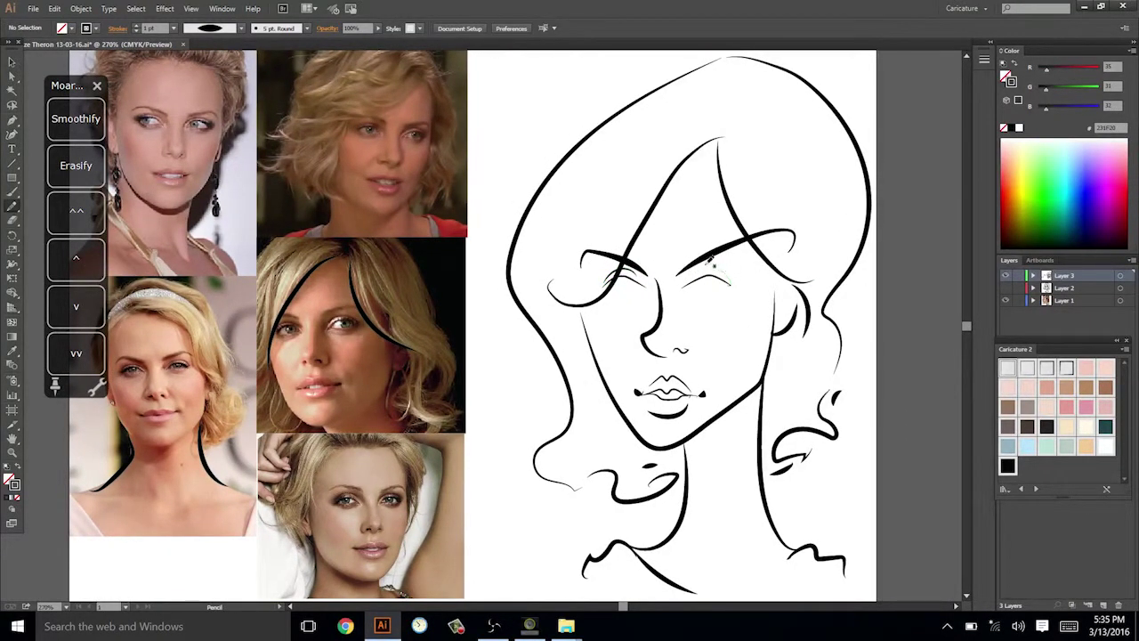
{"action": "left_click_drag", "start_coordinate": [711, 263], "coordinate": [692, 272]}
{"action": "key", "text": "ctrl+shift+a"}
{"action": "mouse_move", "coordinate": [885, 278]}
{"action": "left_mouse_down"}
{"action": "mouse_move", "coordinate": [868, 262]}
{"action": "mouse_move", "coordinate": [905, 312]}
{"action": "left_mouse_up"}
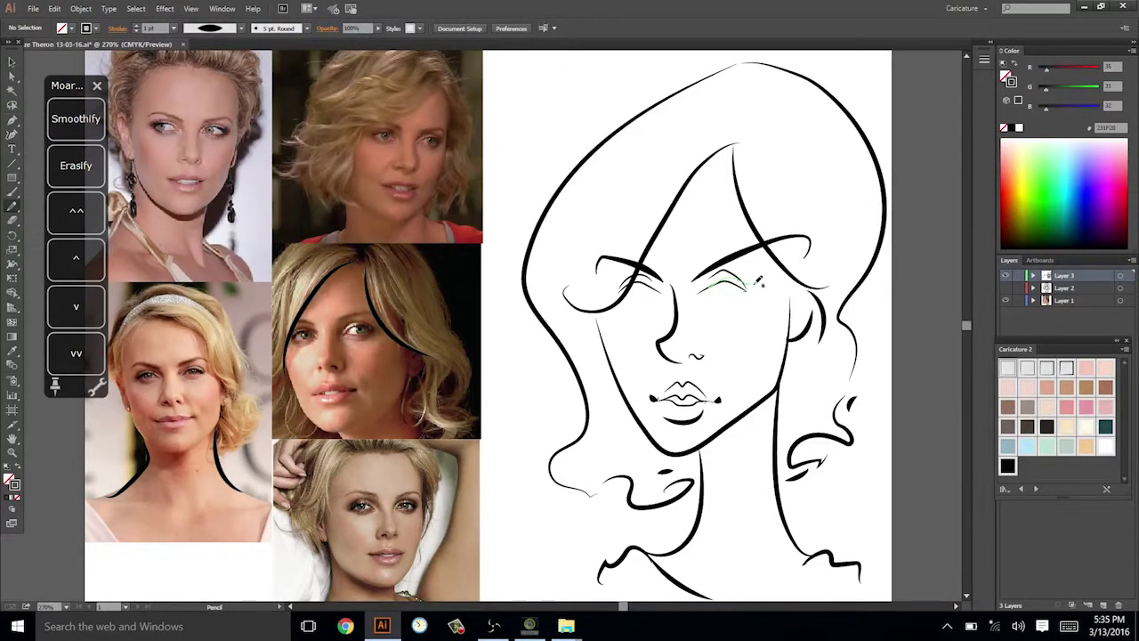
Draw a closed lash shape at the outer end of the right upper eyelid and fill it black.
{"action": "left_click_drag", "start_coordinate": [754, 292], "coordinate": [710, 288]}
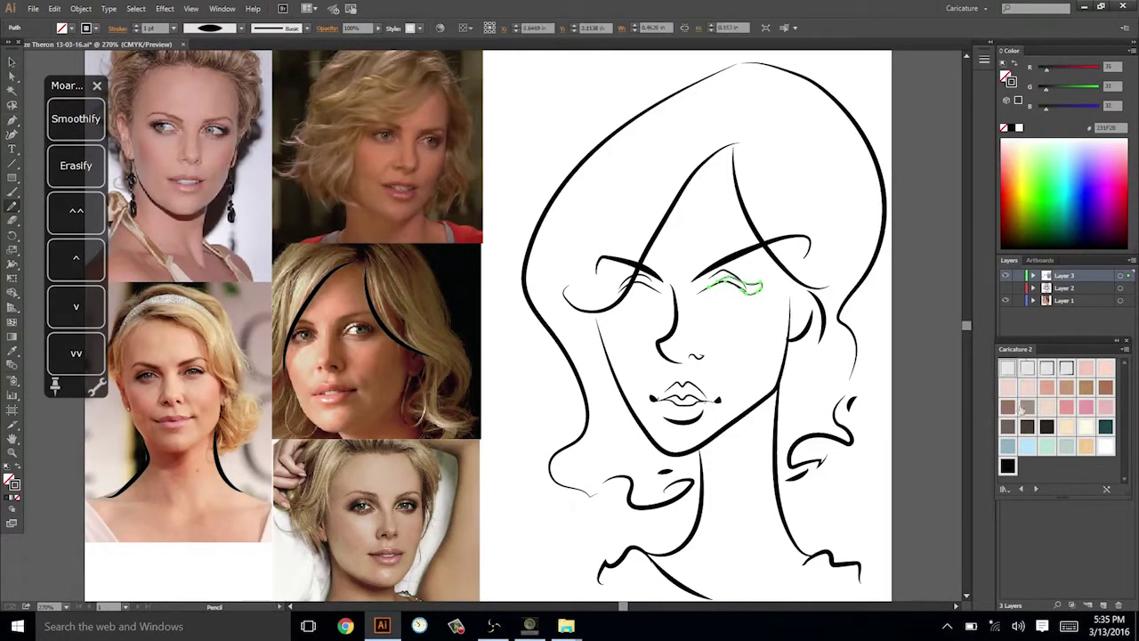
{"action": "left_click", "coordinate": [1007, 466]}
{"action": "key", "text": "ctrl+shift+a"}
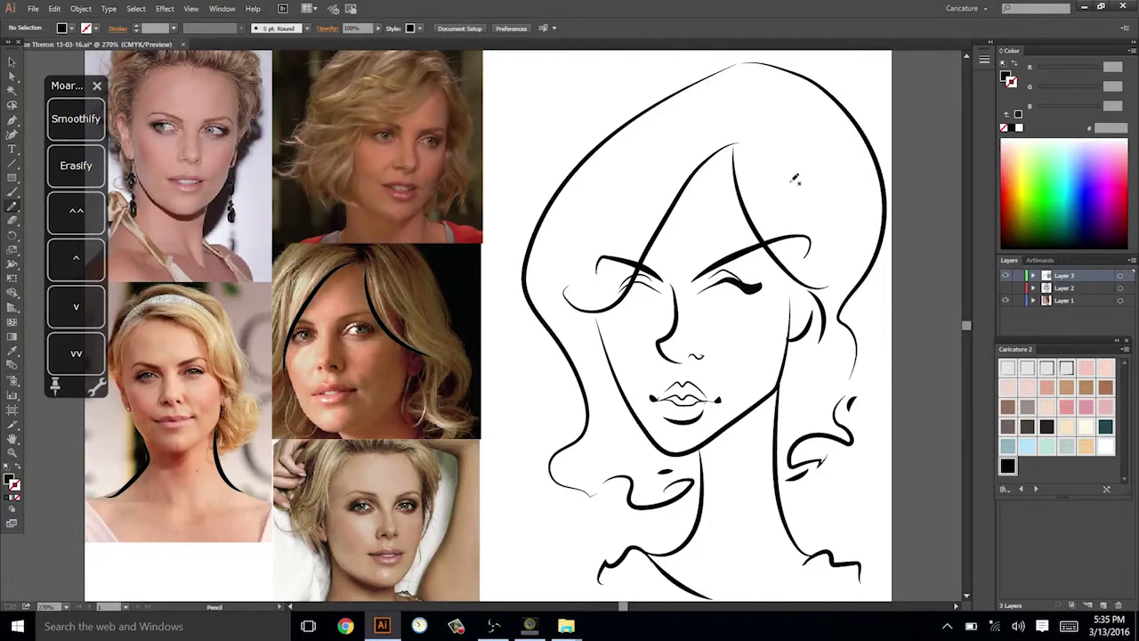
{"action": "left_click_drag", "start_coordinate": [832, 219], "coordinate": [865, 217]}
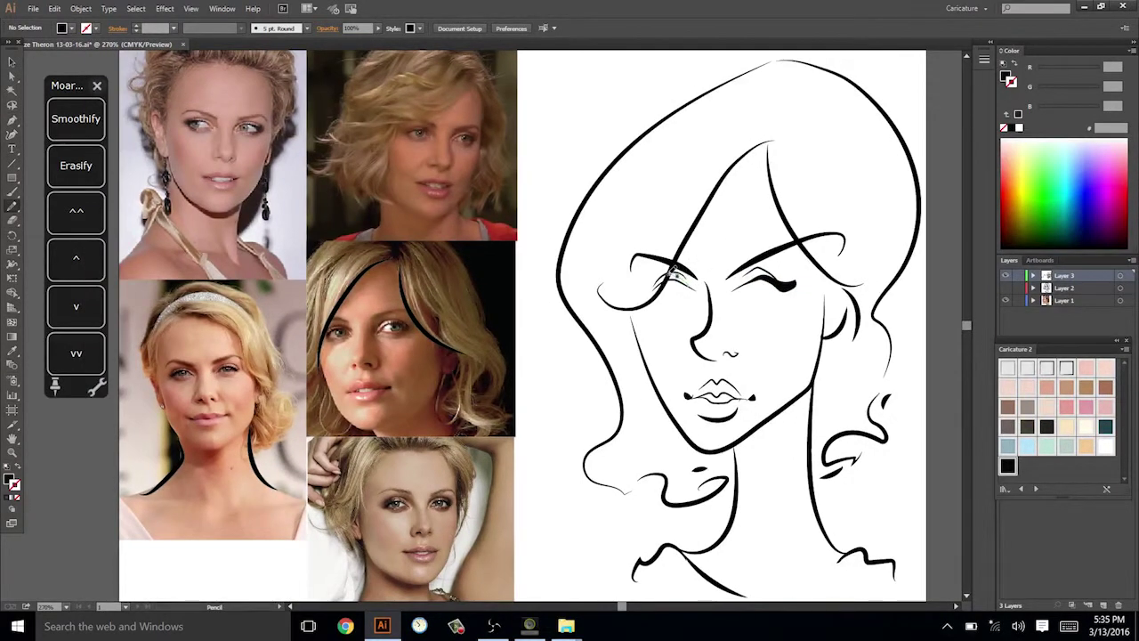
Try a black-filled lash shape on the outer corner of the left eye, and undo it.
{"action": "mouse_move", "coordinate": [676, 276]}
{"action": "left_mouse_down"}
{"action": "mouse_move", "coordinate": [670, 296]}
{"action": "mouse_move", "coordinate": [664, 286]}
{"action": "mouse_move", "coordinate": [691, 272]}
{"action": "left_mouse_up"}
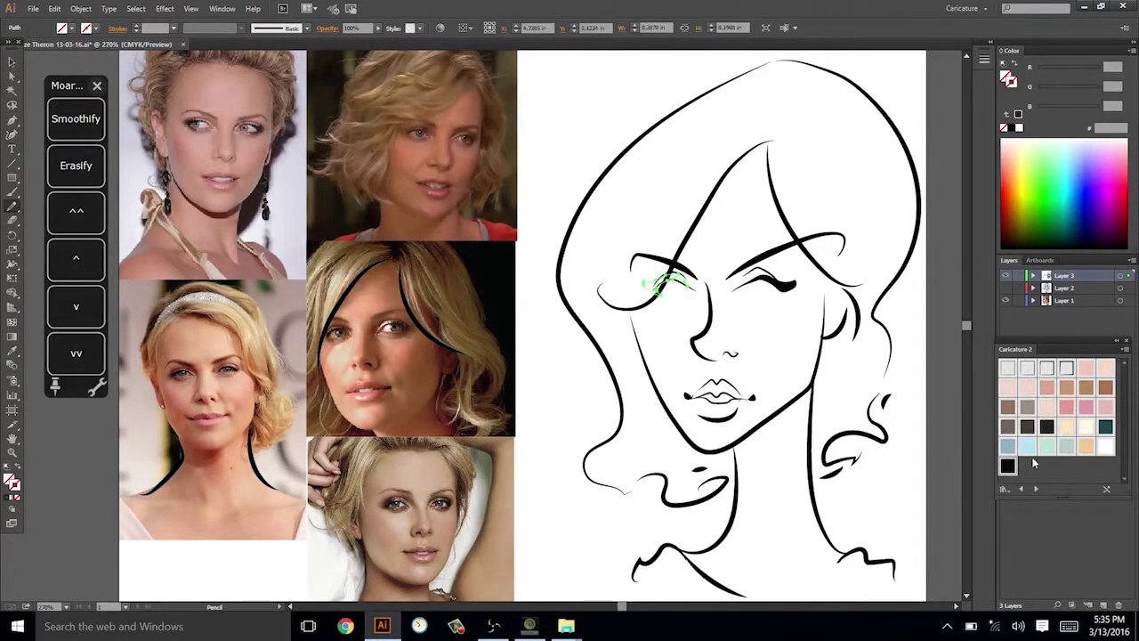
{"action": "left_click", "coordinate": [1007, 467]}
{"action": "key", "text": "ctrl+shift+a"}
{"action": "left_click_drag", "start_coordinate": [878, 356], "coordinate": [873, 347]}
{"action": "key", "text": "v"}
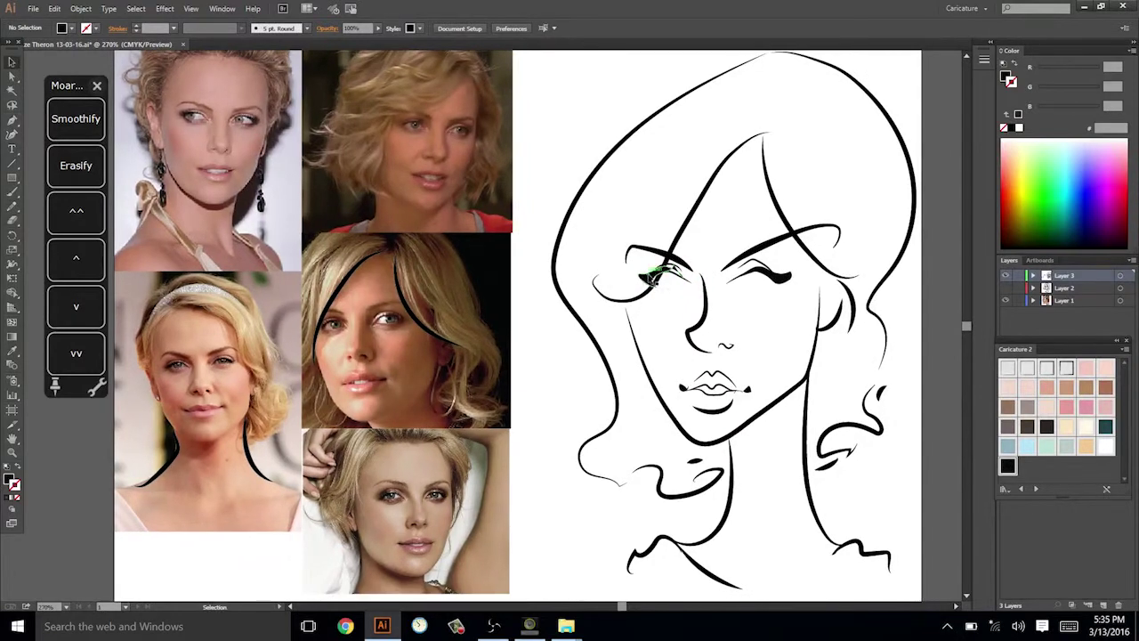
{"action": "key", "text": "n"}
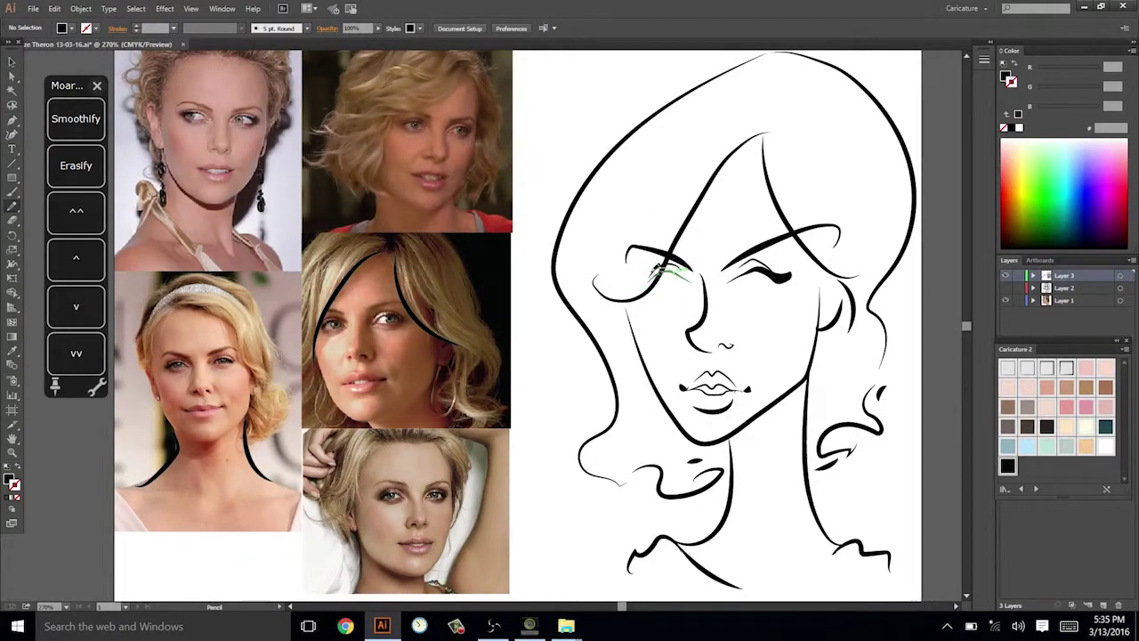
Draw a closed lash shape at the outer corner of the left eye and fill it black.
{"action": "mouse_move", "coordinate": [657, 268]}
{"action": "left_mouse_down"}
{"action": "mouse_move", "coordinate": [640, 273]}
{"action": "mouse_move", "coordinate": [667, 269]}
{"action": "left_mouse_up"}
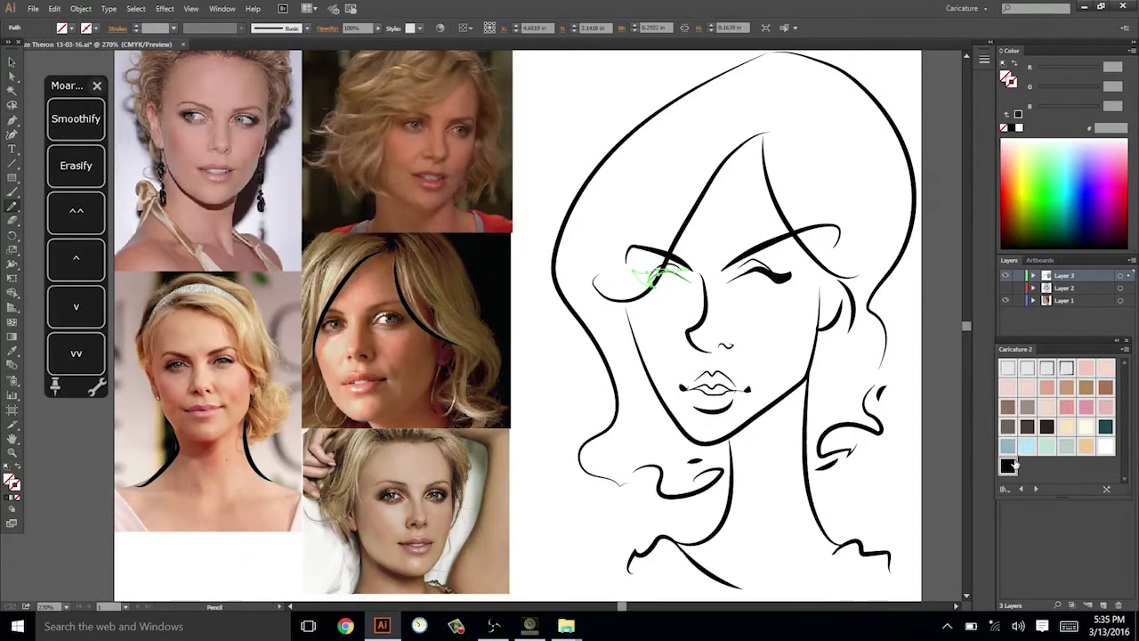
{"action": "left_click", "coordinate": [1007, 466]}
{"action": "key", "text": "ctrl+shift+a"}
{"action": "key", "text": "space"}
{"action": "left_click_drag", "start_coordinate": [901, 361], "coordinate": [881, 377]}
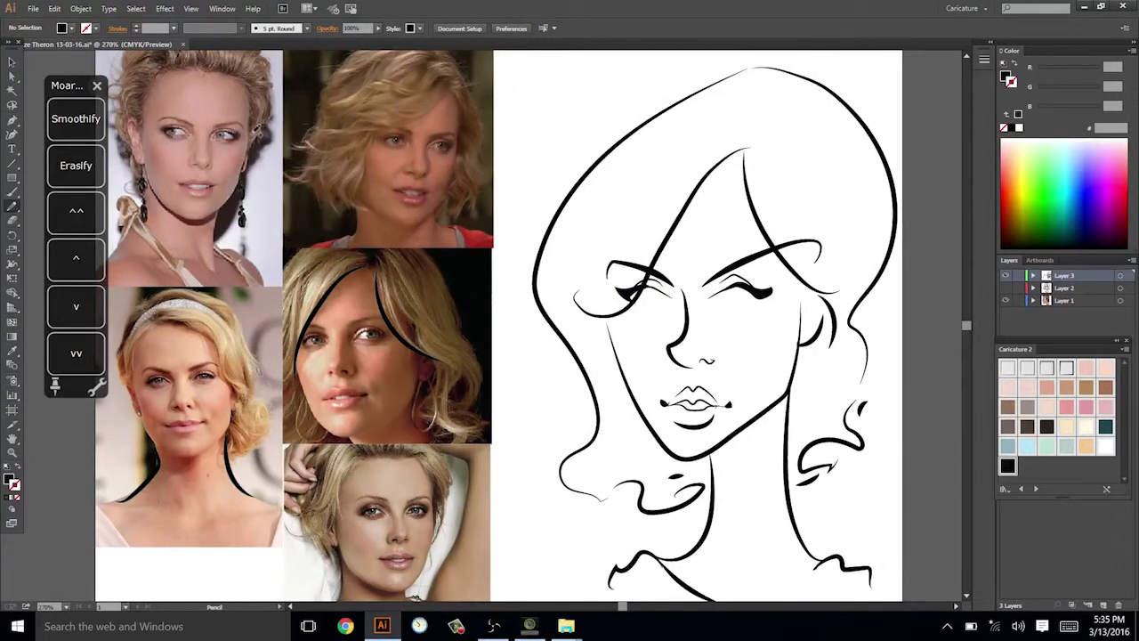
Add a black-filled lower lash shape beneath the outer corner of the right eye.
{"action": "left_click_drag", "start_coordinate": [247, 133], "coordinate": [230, 137]}
{"action": "key", "text": "ctrl+z"}
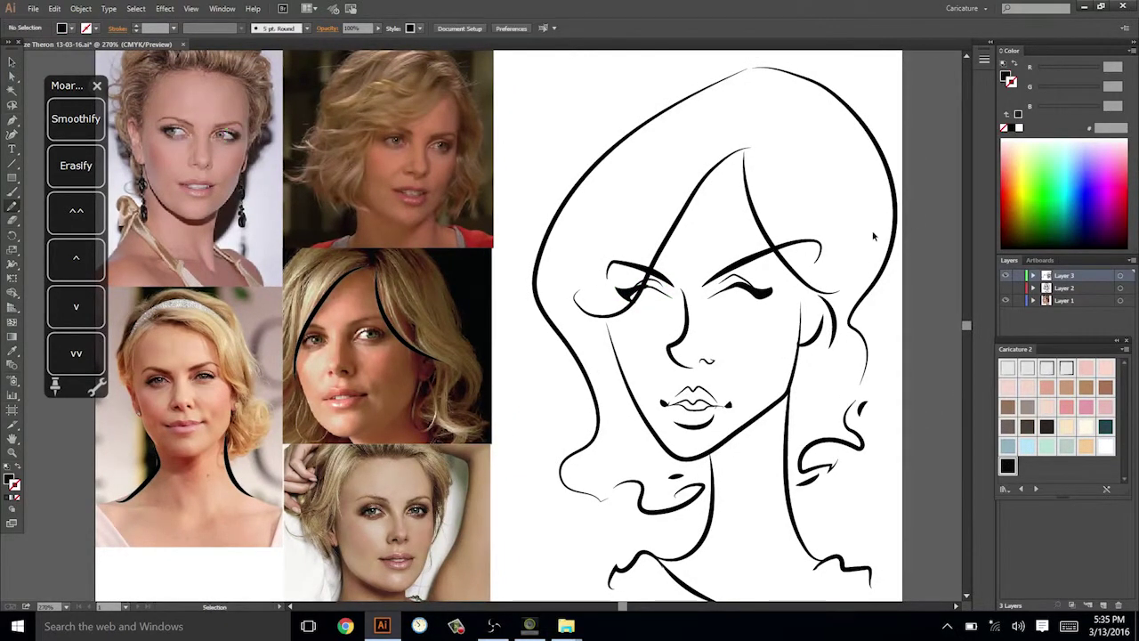
{"action": "left_click_drag", "start_coordinate": [738, 304], "coordinate": [768, 286]}
{"action": "left_click", "coordinate": [1007, 466]}
{"action": "left_click", "coordinate": [881, 403], "text": "ctrl"}
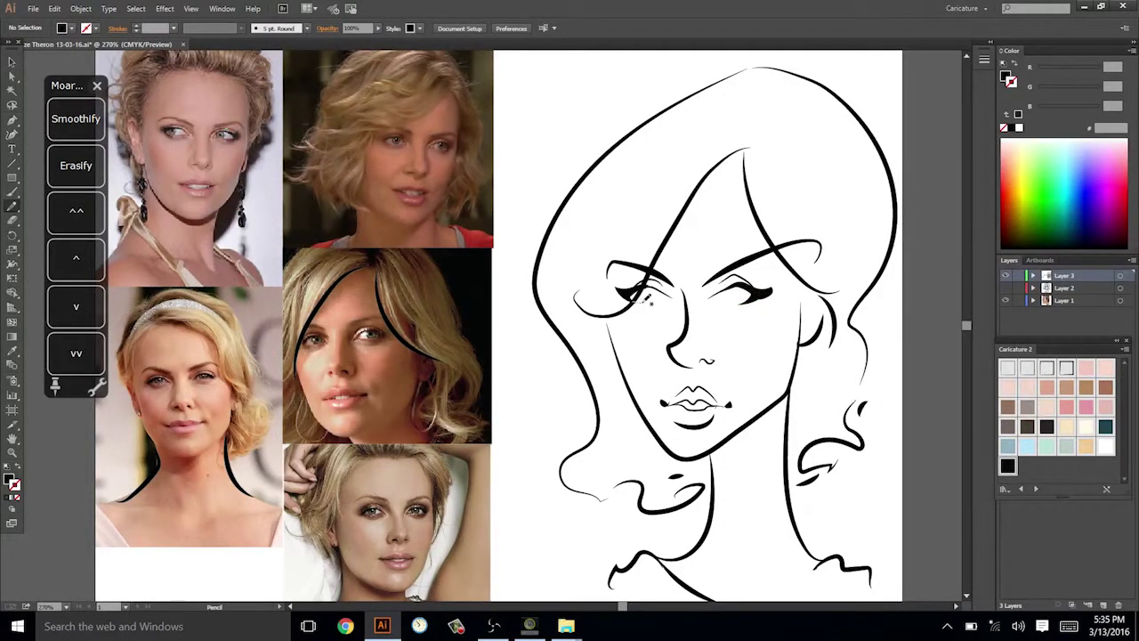
Draw short thin 1 pt lower eyelid lines beneath both eyes.
{"action": "left_click_drag", "start_coordinate": [644, 302], "coordinate": [660, 296]}
{"action": "left_click", "coordinate": [902, 289], "text": "ctrl"}
{"action": "left_click", "coordinate": [1007, 369]}
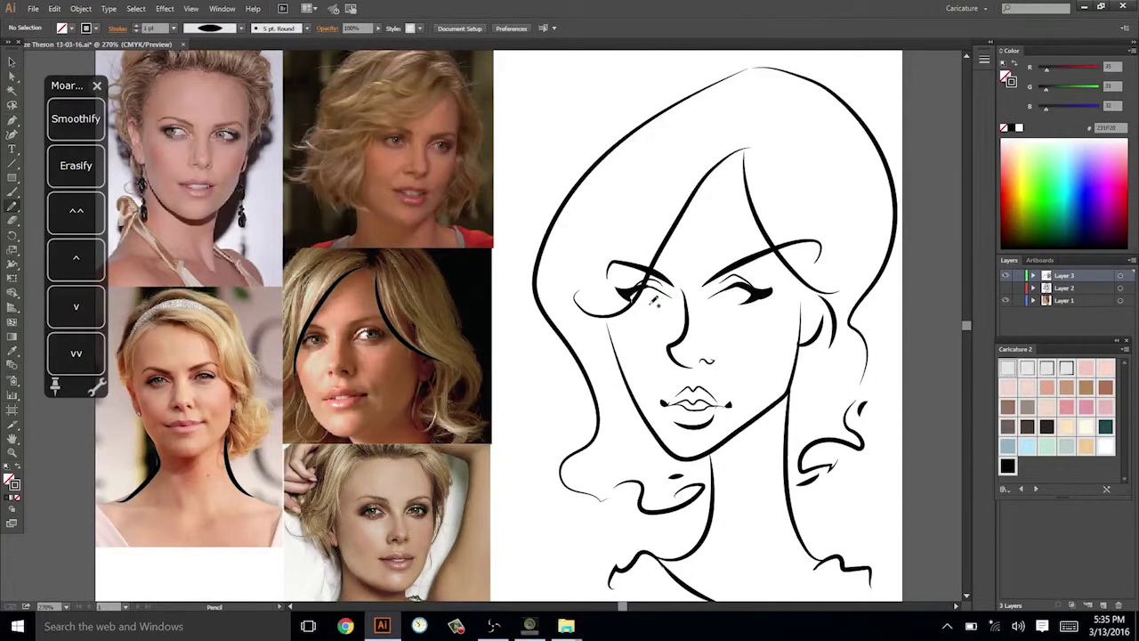
{"action": "left_click_drag", "start_coordinate": [656, 304], "coordinate": [660, 302]}
{"action": "left_click", "coordinate": [901, 234], "text": "ctrl"}
{"action": "key", "text": "ctrl+z"}
{"action": "left_click_drag", "start_coordinate": [632, 306], "coordinate": [739, 303]}
{"action": "key", "text": "ctrl+shift+a"}
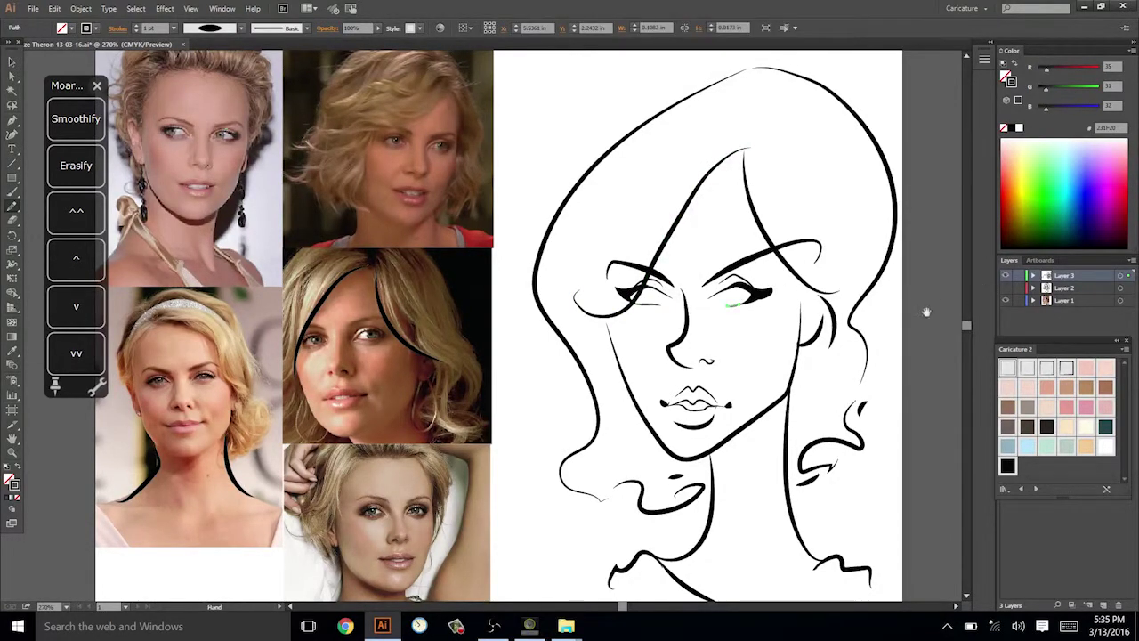
{"action": "left_click", "coordinate": [933, 260], "text": "ctrl"}
{"action": "left_click_drag", "start_coordinate": [892, 327], "coordinate": [889, 338], "text": "space"}
Select all the lines of the right eye together and shift them slightly outward from the nose.
{"action": "key", "text": "v"}
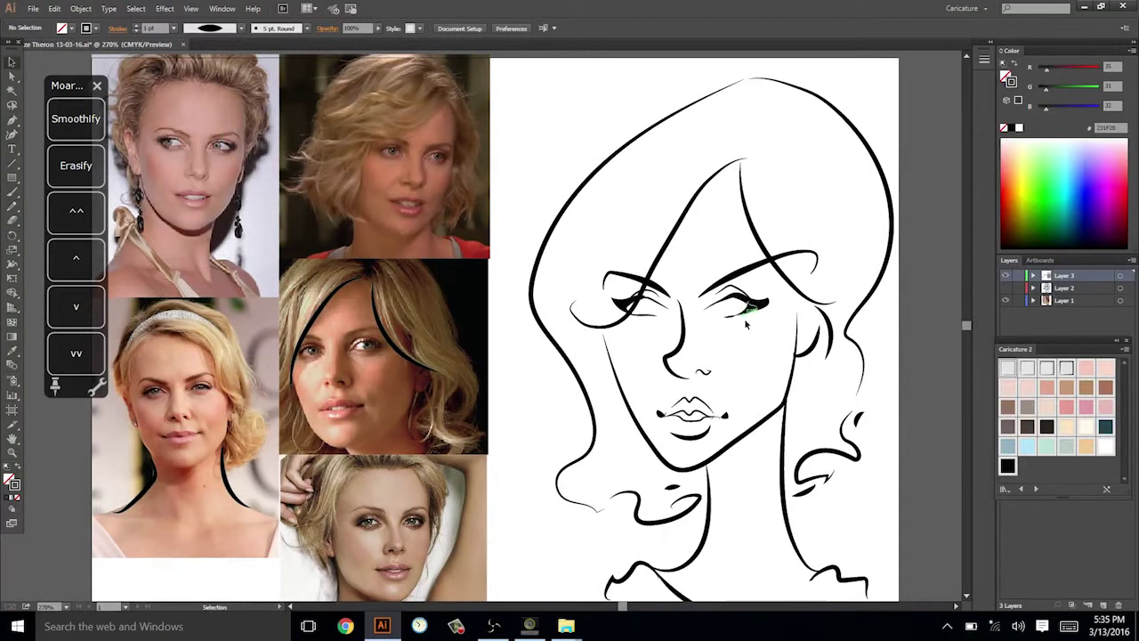
{"action": "left_click_drag", "start_coordinate": [744, 324], "coordinate": [776, 294]}
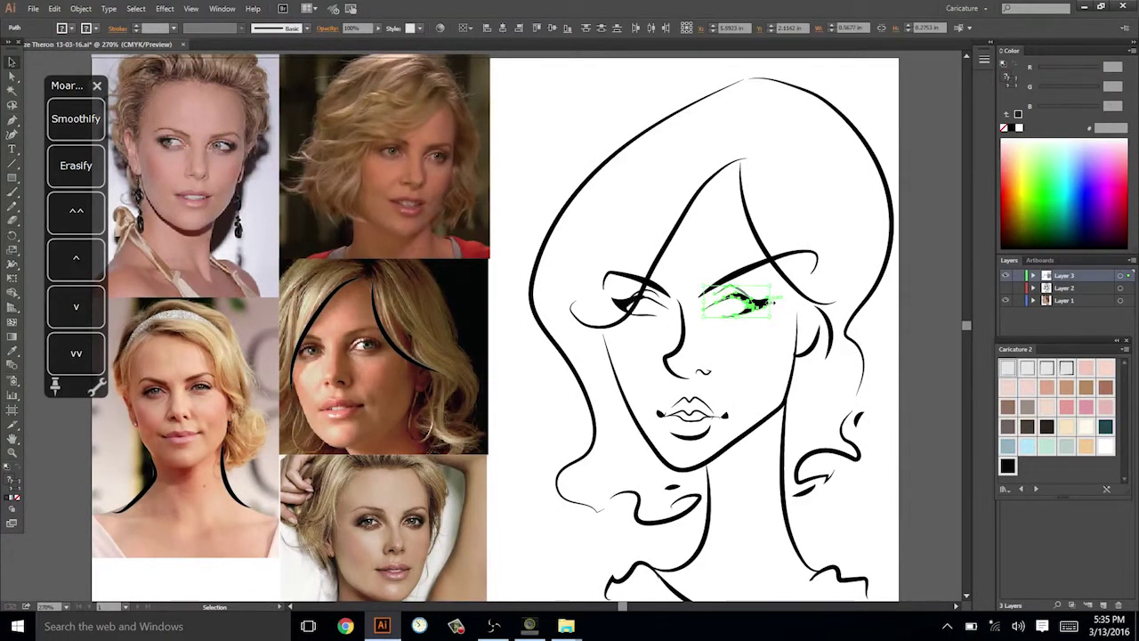
{"action": "key", "text": "ctrl+shift+a"}
{"action": "mouse_move", "coordinate": [895, 320]}
{"action": "left_mouse_down"}
{"action": "mouse_move", "coordinate": [901, 310]}
{"action": "mouse_move", "coordinate": [896, 331]}
{"action": "left_mouse_up"}
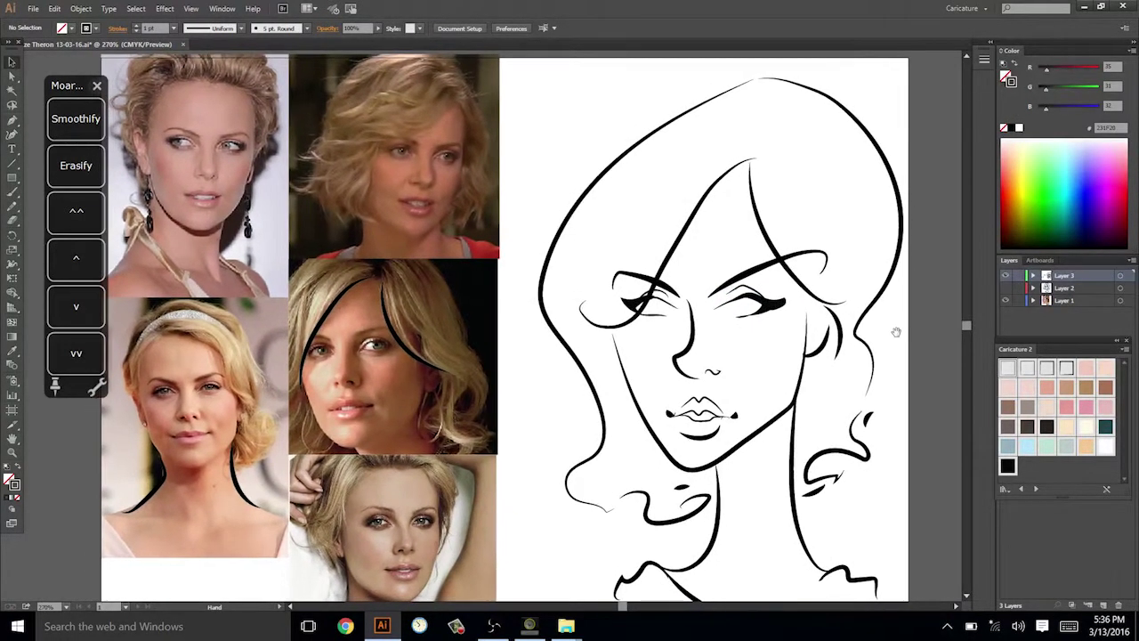
Draw a black-filled shape with the Pencil tool along the outer half of the right eye's lower lid.
{"action": "left_click", "coordinate": [757, 322]}
{"action": "key", "text": "ctrl+shift+a"}
{"action": "key", "text": "n"}
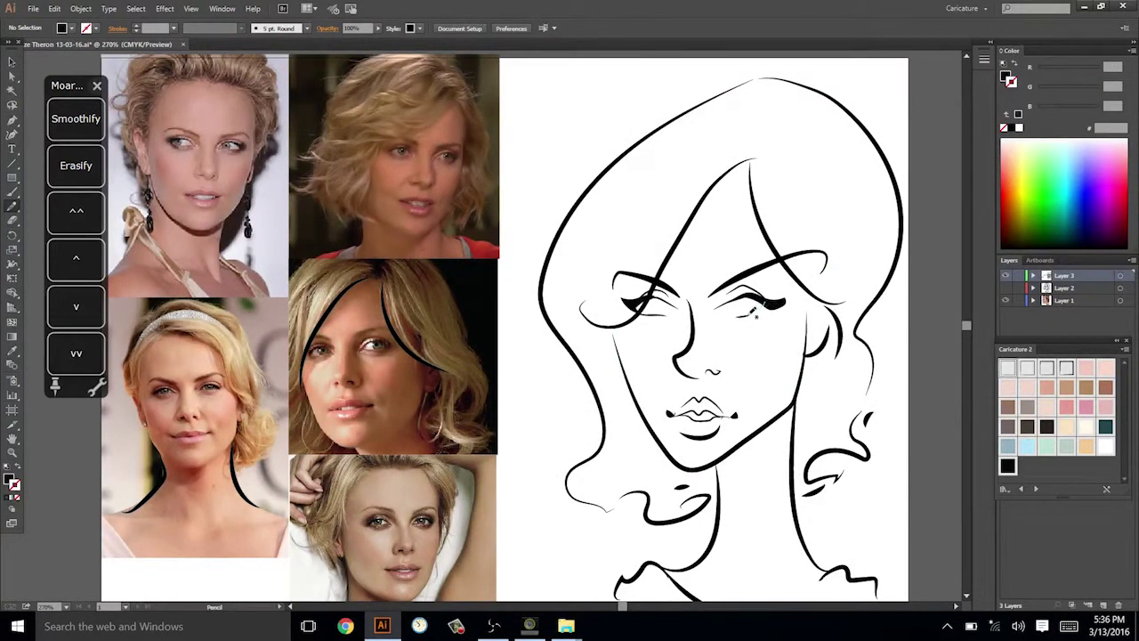
{"action": "left_click_drag", "start_coordinate": [747, 313], "coordinate": [781, 300]}
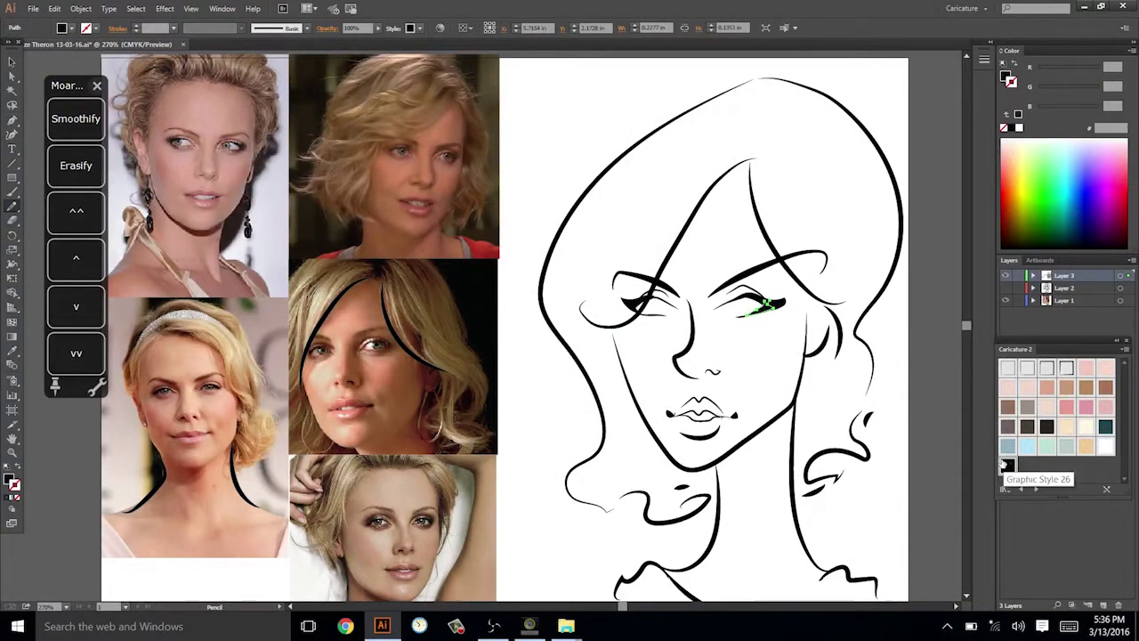
{"action": "key", "text": "ctrl+shift+a"}
Select the lines of the right eye and then the left eye to check how the two eyes are placed.
{"action": "left_click_drag", "start_coordinate": [872, 348], "coordinate": [884, 321]}
{"action": "key", "text": "v"}
{"action": "mouse_move", "coordinate": [734, 335]}
{"action": "left_mouse_down"}
{"action": "mouse_move", "coordinate": [798, 296]}
{"action": "mouse_move", "coordinate": [770, 297]}
{"action": "mouse_move", "coordinate": [788, 318]}
{"action": "left_mouse_up"}
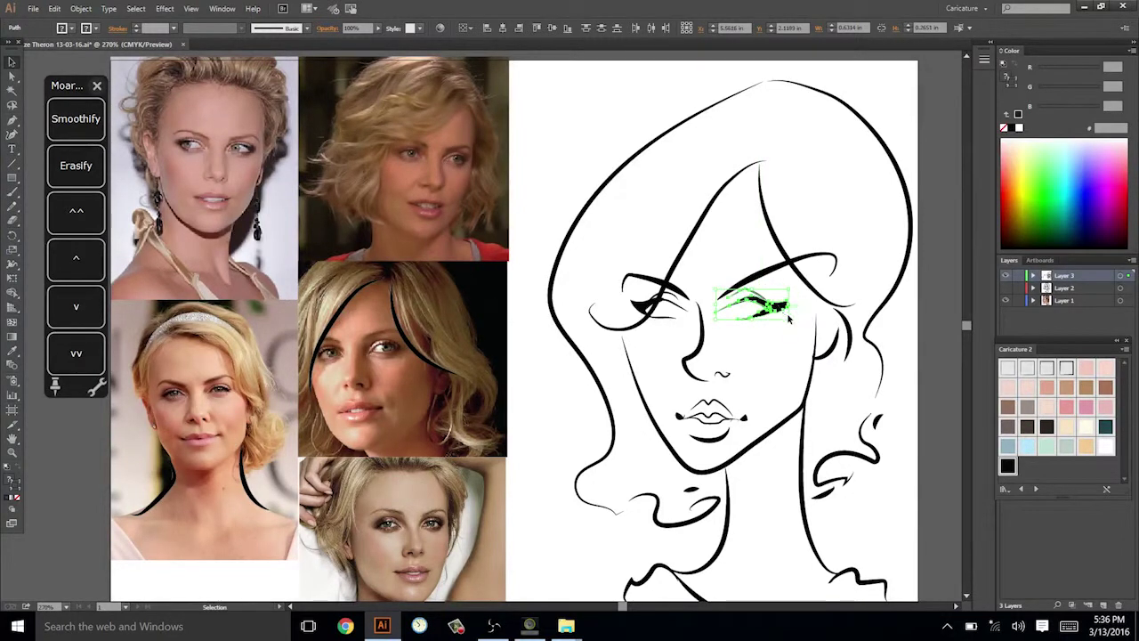
{"action": "left_click", "coordinate": [833, 326]}
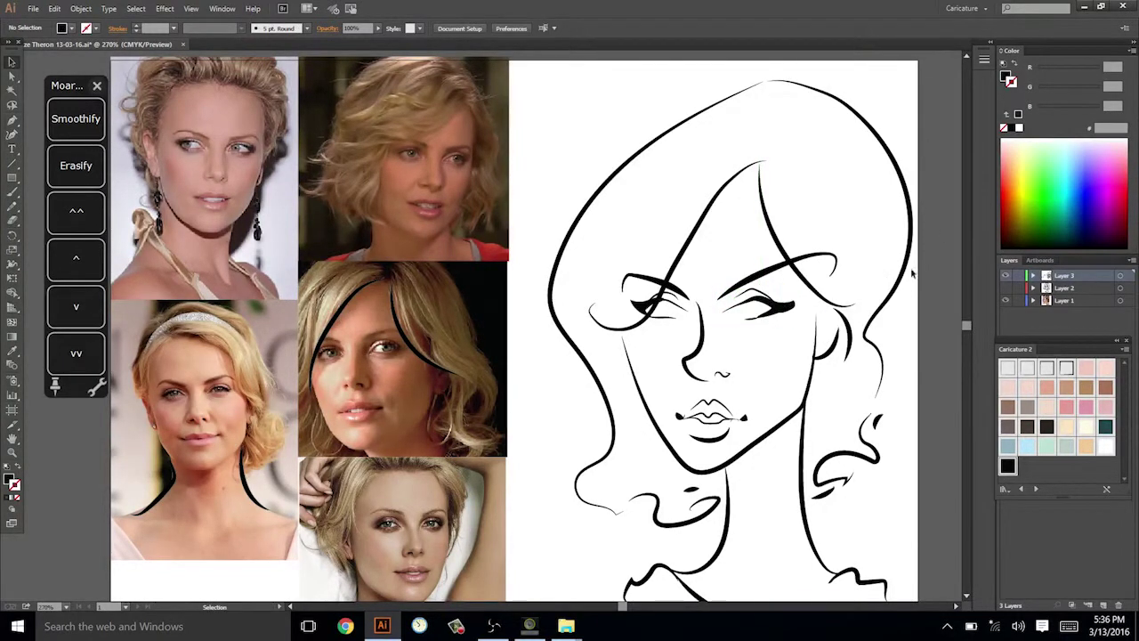
{"action": "left_click_drag", "start_coordinate": [921, 312], "coordinate": [912, 301]}
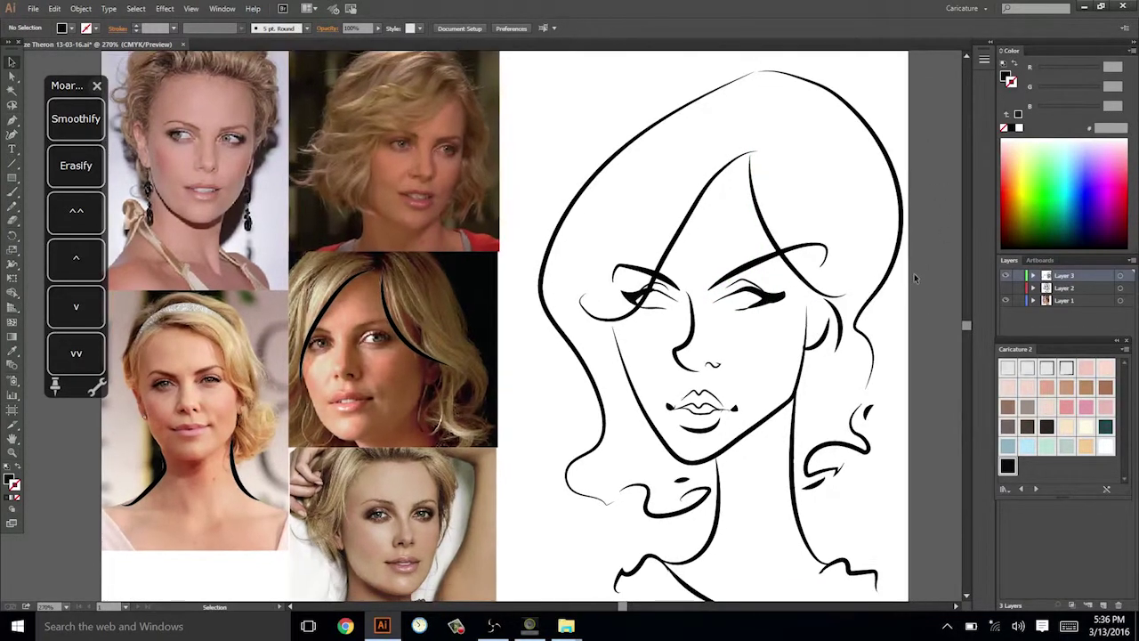
{"action": "mouse_move", "coordinate": [667, 305]}
{"action": "left_mouse_down"}
{"action": "mouse_move", "coordinate": [667, 288]}
{"action": "mouse_move", "coordinate": [637, 299]}
{"action": "left_mouse_up"}
{"action": "left_click", "coordinate": [650, 324]}
{"action": "mouse_move", "coordinate": [670, 300]}
{"action": "left_mouse_down"}
{"action": "mouse_move", "coordinate": [673, 288]}
{"action": "mouse_move", "coordinate": [644, 297]}
{"action": "mouse_move", "coordinate": [666, 285]}
{"action": "left_mouse_up"}
{"action": "left_click", "coordinate": [771, 248]}
{"action": "left_click", "coordinate": [722, 247]}
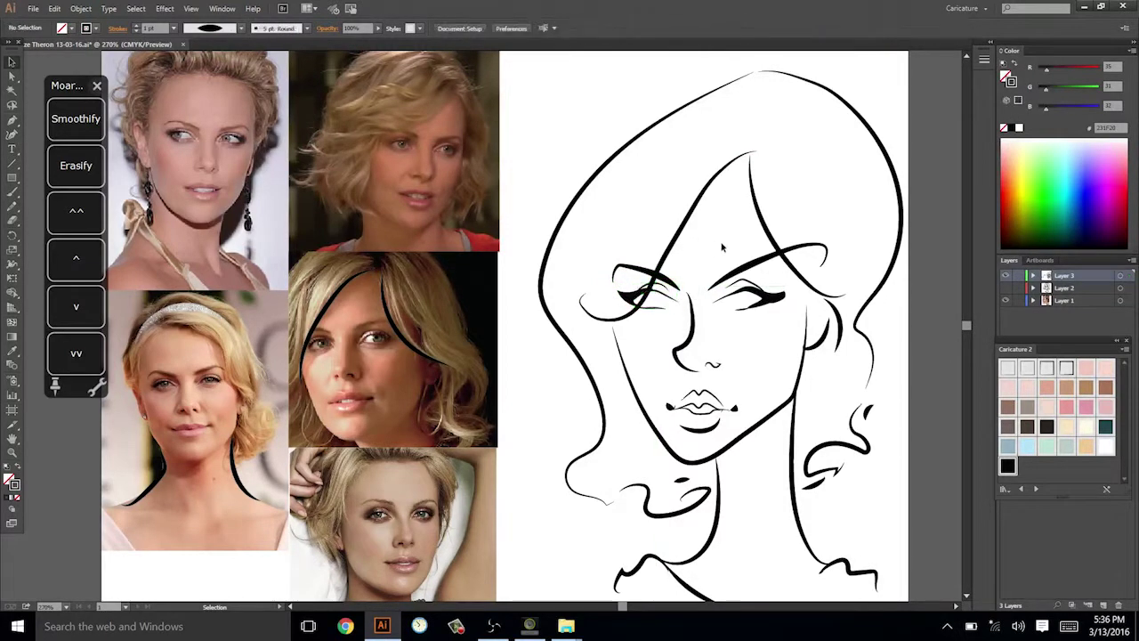
Reshape the black upper and lower lash shapes at the outer corner of the right eye with the Pencil tool.
{"action": "left_click", "coordinate": [776, 297]}
{"action": "key", "text": "n"}
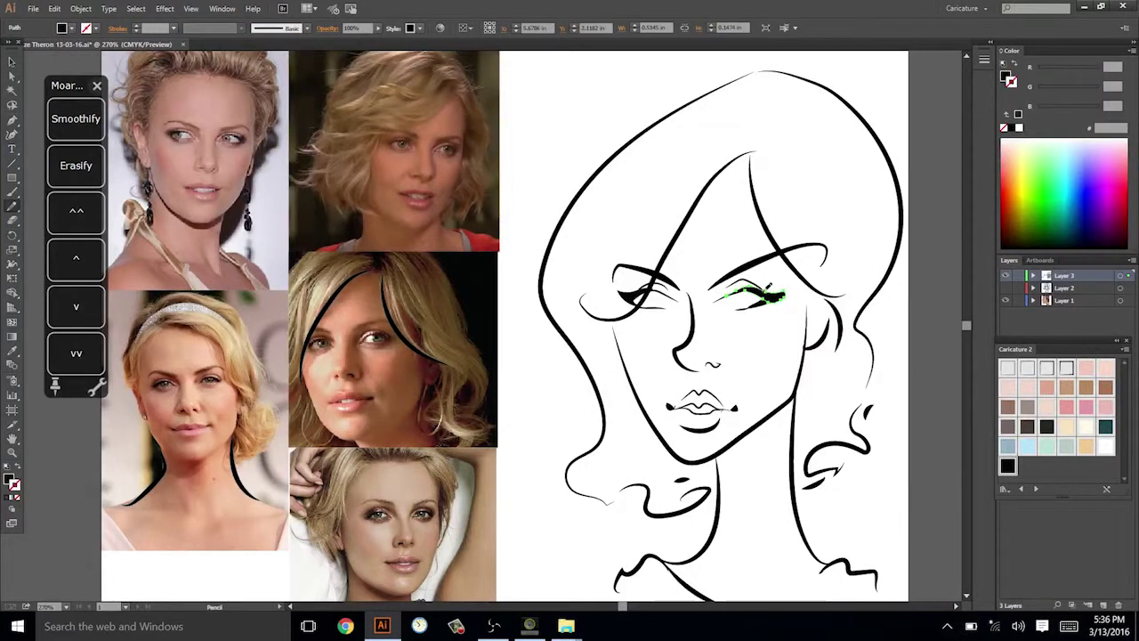
{"action": "left_click", "coordinate": [879, 261], "text": "ctrl"}
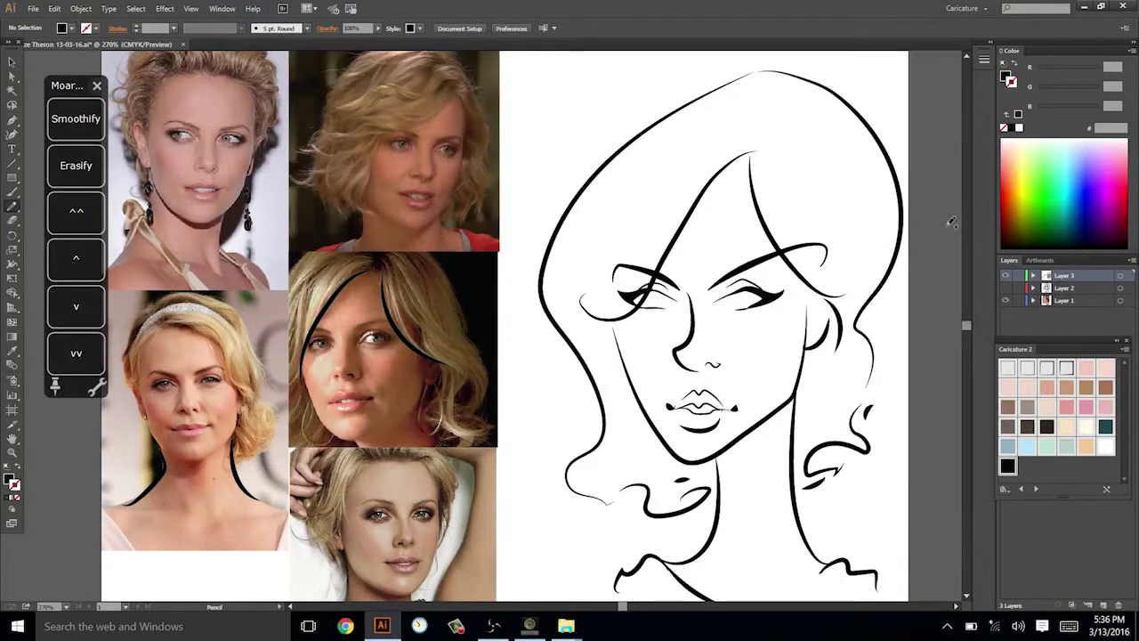
{"action": "left_click_drag", "start_coordinate": [823, 272], "coordinate": [817, 275]}
{"action": "key", "text": "v"}
{"action": "left_click", "coordinate": [761, 302]}
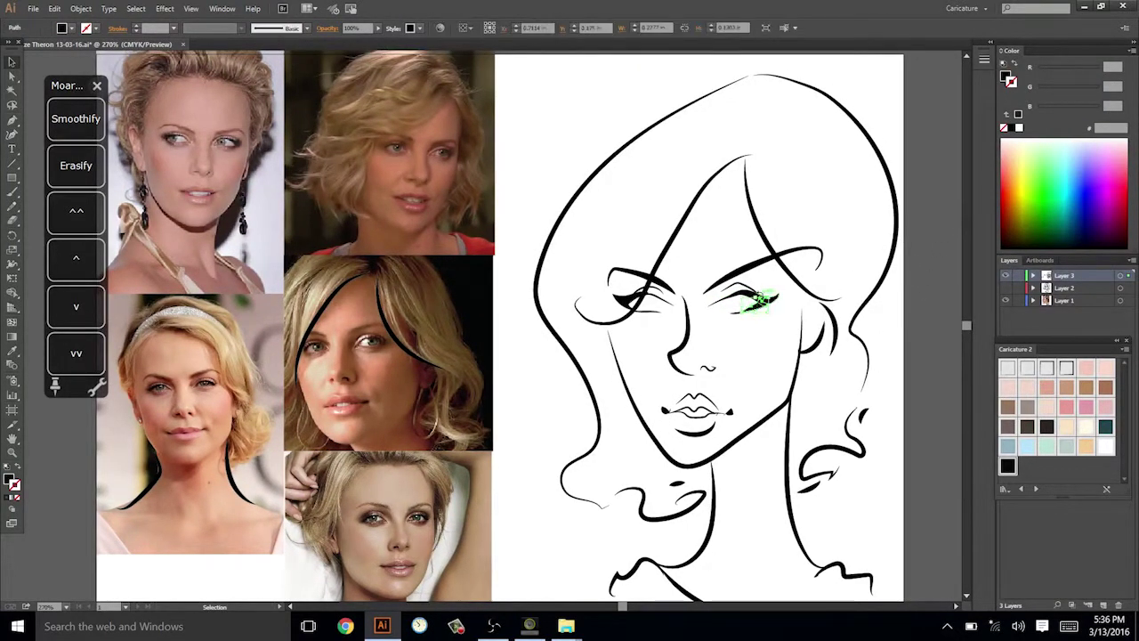
{"action": "key", "text": "n"}
{"action": "left_click_drag", "start_coordinate": [767, 303], "coordinate": [729, 313]}
{"action": "left_click", "coordinate": [868, 255], "text": "ctrl"}
{"action": "mouse_move", "coordinate": [862, 281]}
{"action": "left_mouse_down"}
{"action": "mouse_move", "coordinate": [888, 269]}
{"action": "mouse_move", "coordinate": [858, 330]}
{"action": "left_mouse_up"}
Redraw the curved shadow line beneath the lower lip with a tapered 1 pt black stroke.
{"action": "left_click", "coordinate": [1006, 368]}
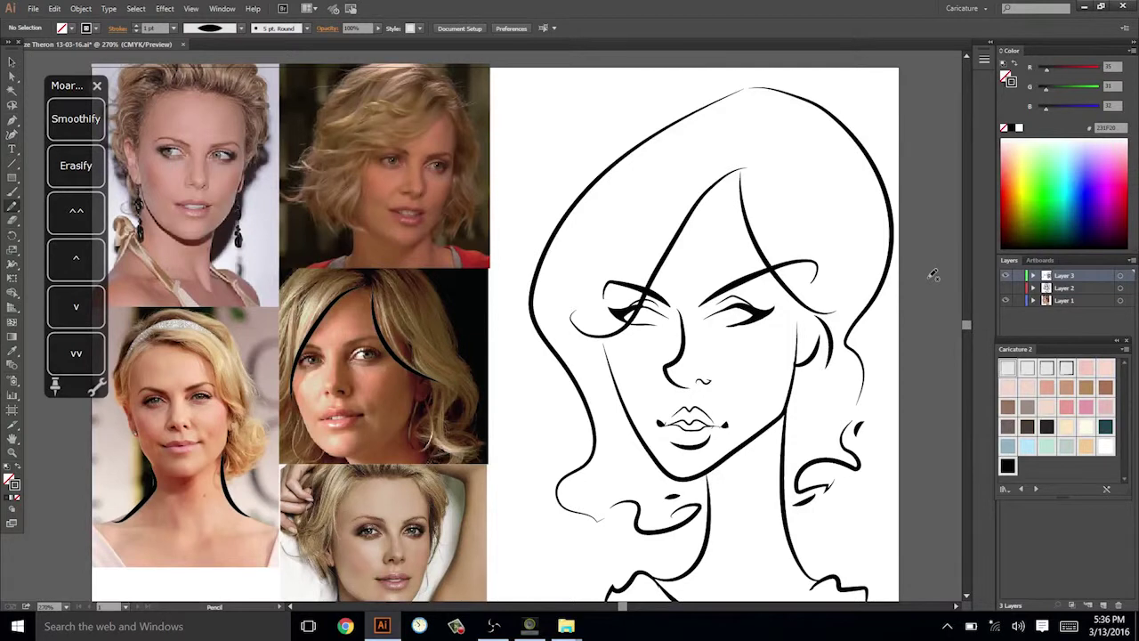
{"action": "mouse_move", "coordinate": [884, 412]}
{"action": "left_mouse_down"}
{"action": "mouse_move", "coordinate": [884, 382]}
{"action": "mouse_move", "coordinate": [902, 371]}
{"action": "left_mouse_up"}
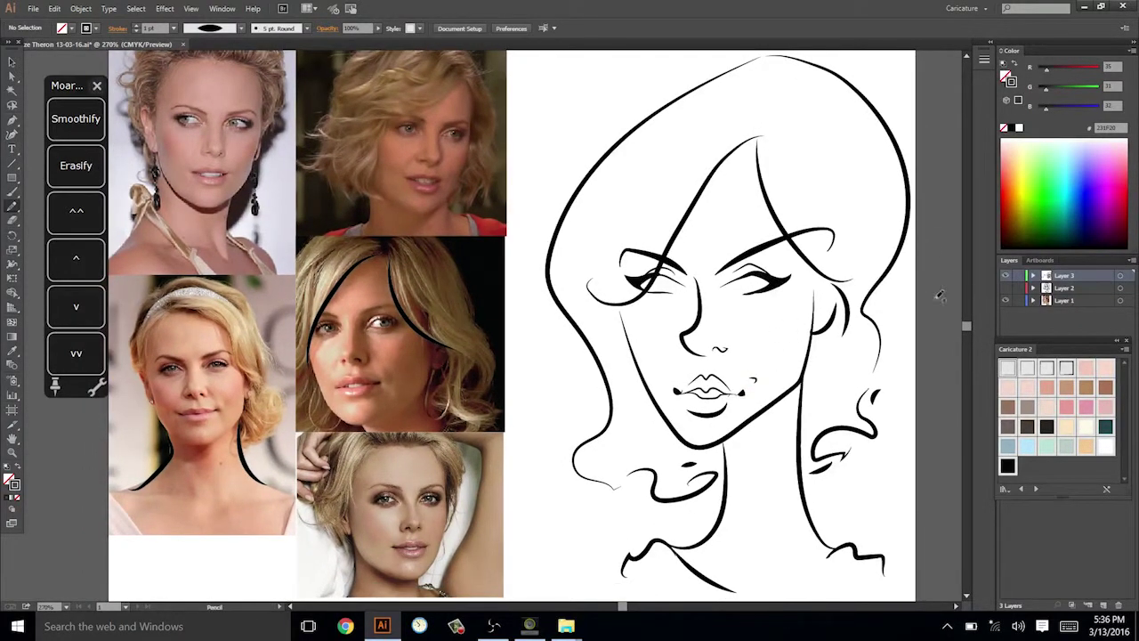
{"action": "left_click_drag", "start_coordinate": [923, 339], "coordinate": [892, 386]}
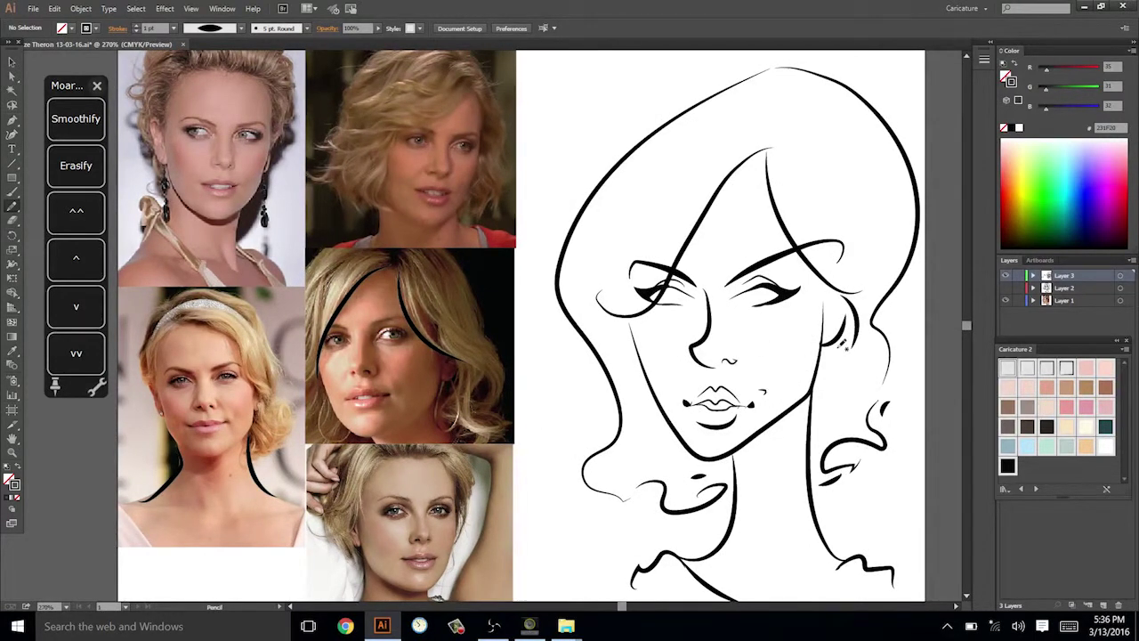
{"action": "mouse_move", "coordinate": [820, 368]}
{"action": "left_mouse_down"}
{"action": "mouse_move", "coordinate": [821, 339]}
{"action": "mouse_move", "coordinate": [822, 351]}
{"action": "left_mouse_up"}
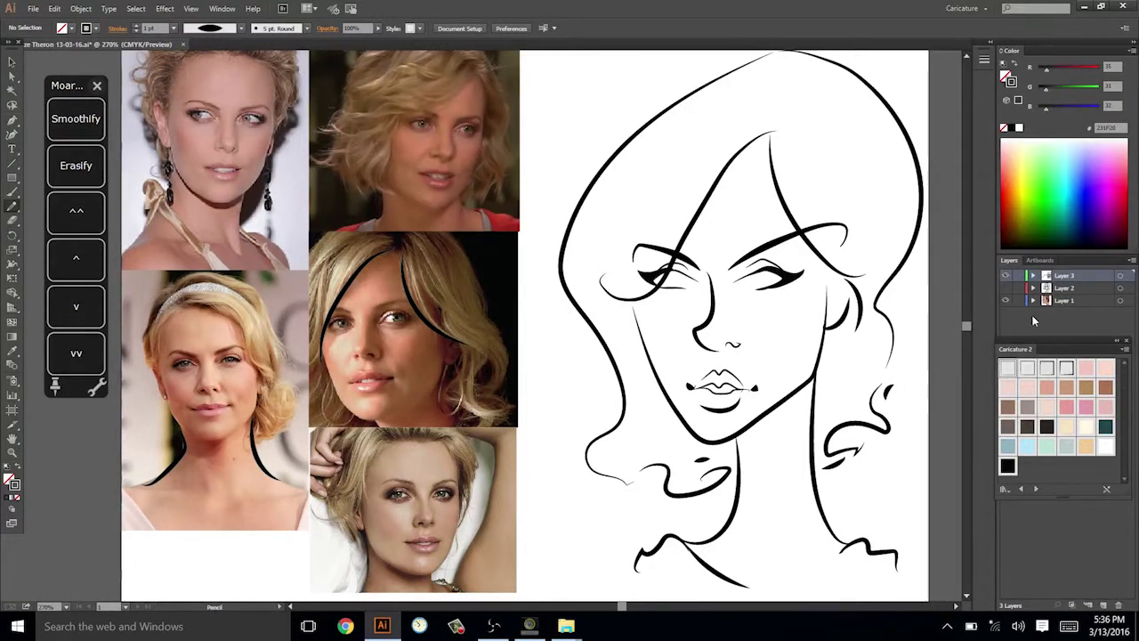
{"action": "left_click_drag", "start_coordinate": [704, 409], "coordinate": [737, 409]}
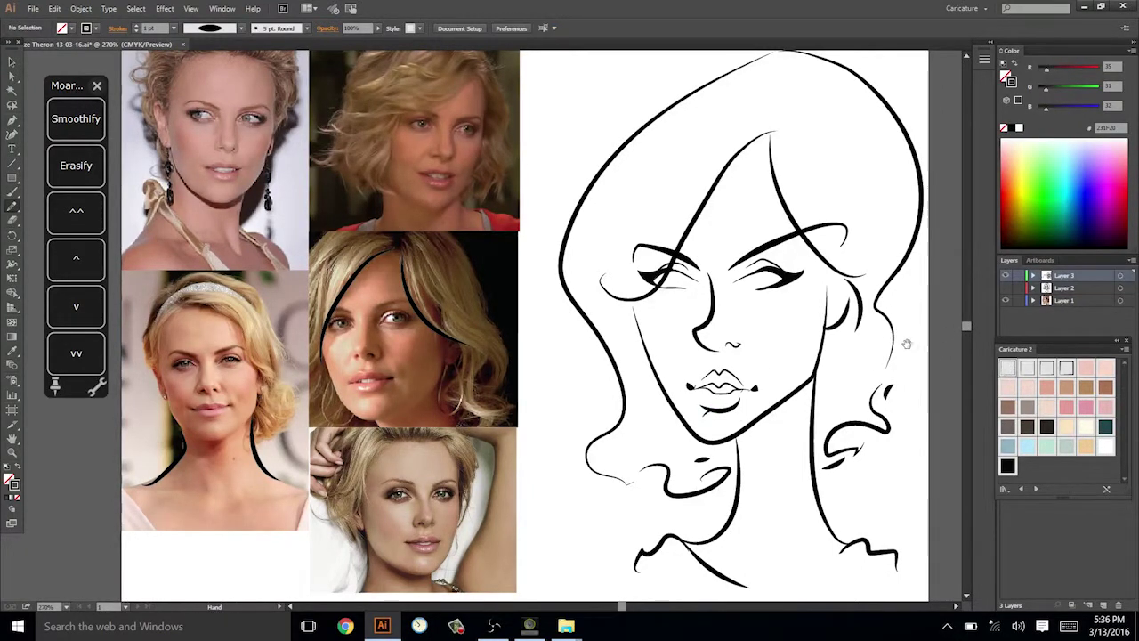
{"action": "left_click_drag", "start_coordinate": [917, 338], "coordinate": [907, 360]}
{"action": "left_click_drag", "start_coordinate": [708, 433], "coordinate": [719, 440]}
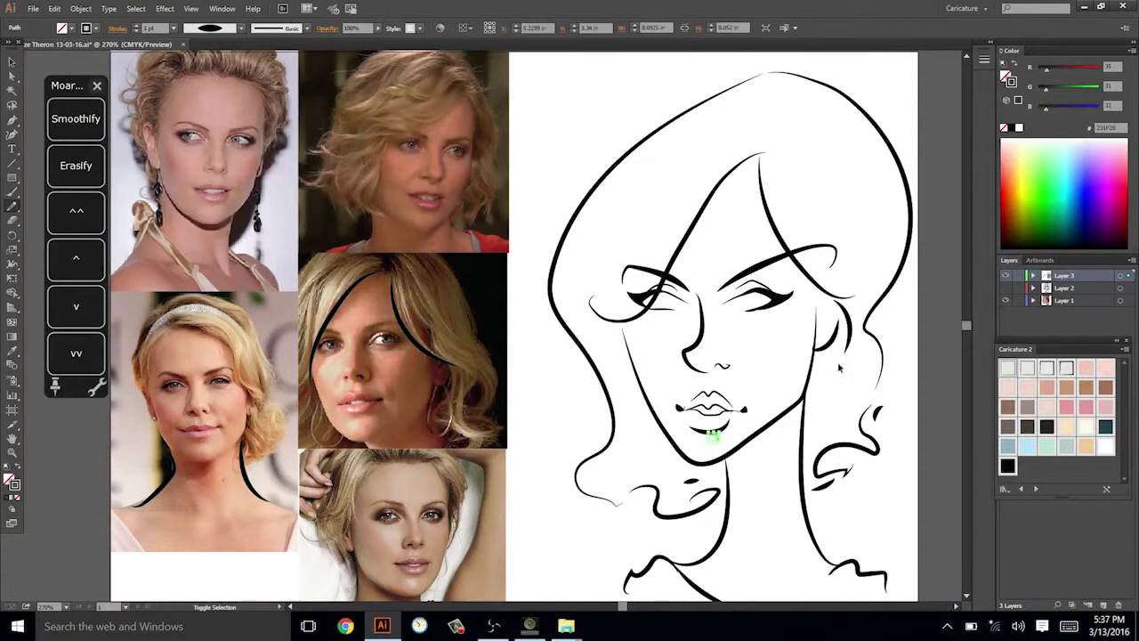
{"action": "key", "text": "ctrl+z"}
{"action": "left_click_drag", "start_coordinate": [917, 343], "coordinate": [914, 337]}
{"action": "left_click_drag", "start_coordinate": [691, 428], "coordinate": [719, 428]}
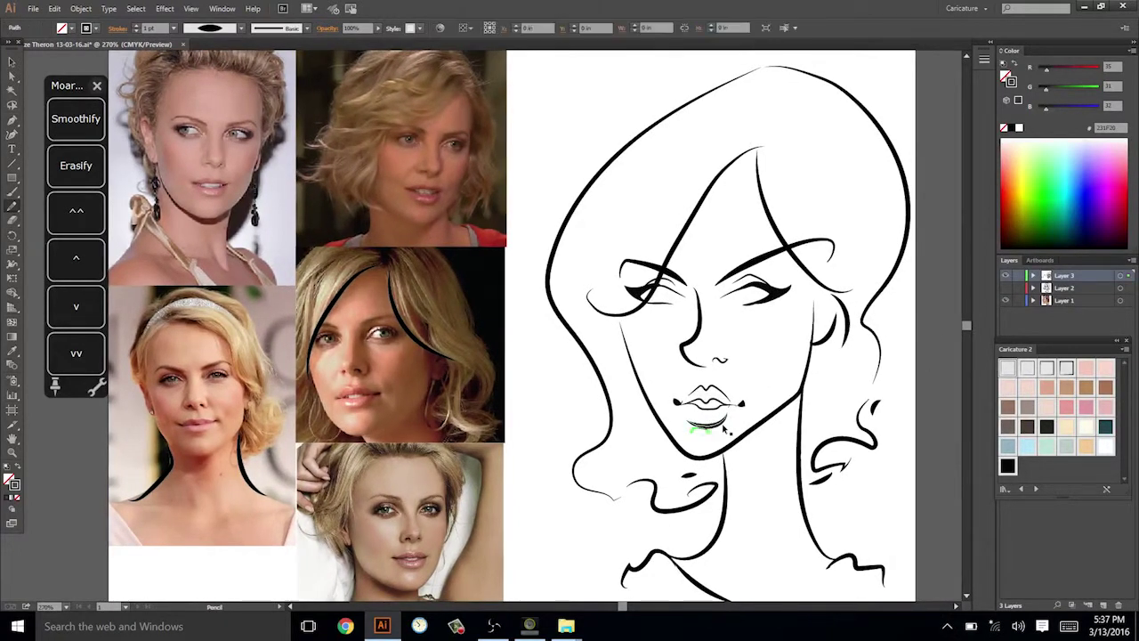
{"action": "key", "text": "ctrl+shift+a"}
Try drawing a blue-grey filled iris in the right eye on Layer 3, and cut it from that layer.
{"action": "mouse_move", "coordinate": [921, 365]}
{"action": "left_mouse_down"}
{"action": "mouse_move", "coordinate": [926, 376]}
{"action": "mouse_move", "coordinate": [899, 374]}
{"action": "left_mouse_up"}
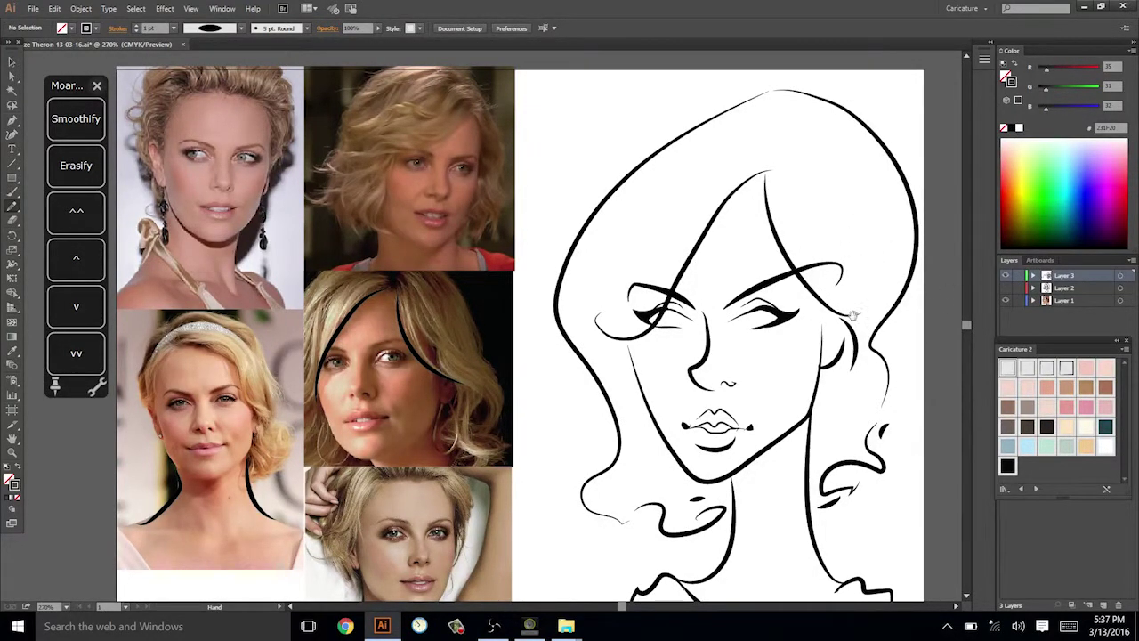
{"action": "left_click_drag", "start_coordinate": [851, 311], "coordinate": [832, 285]}
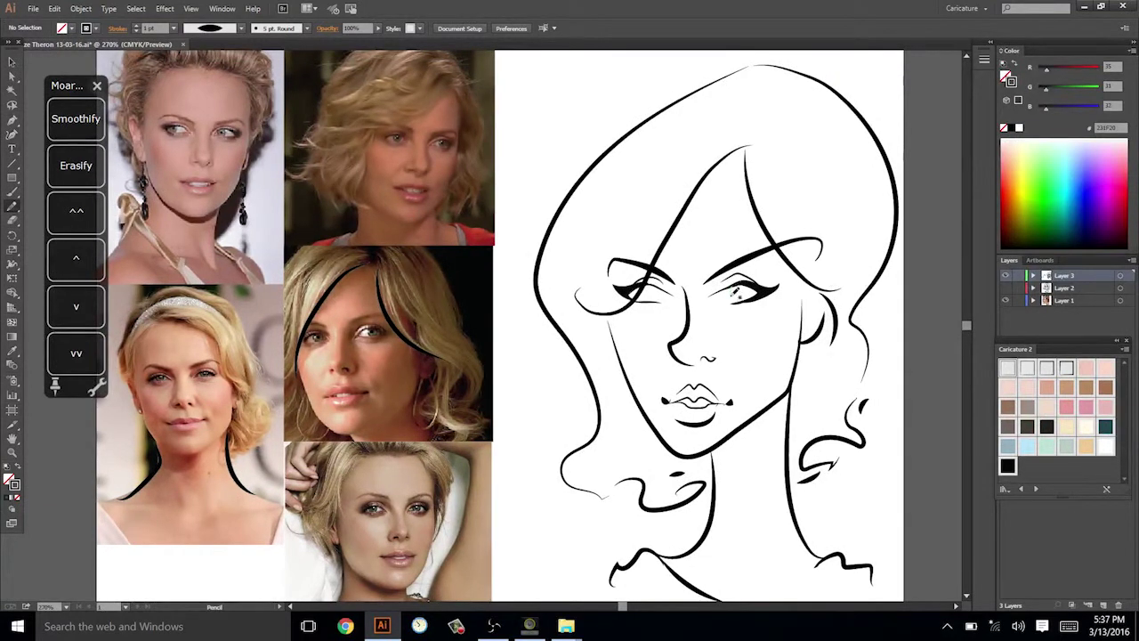
{"action": "mouse_move", "coordinate": [735, 291]}
{"action": "left_mouse_down"}
{"action": "mouse_move", "coordinate": [760, 288]}
{"action": "mouse_move", "coordinate": [745, 298]}
{"action": "left_mouse_up"}
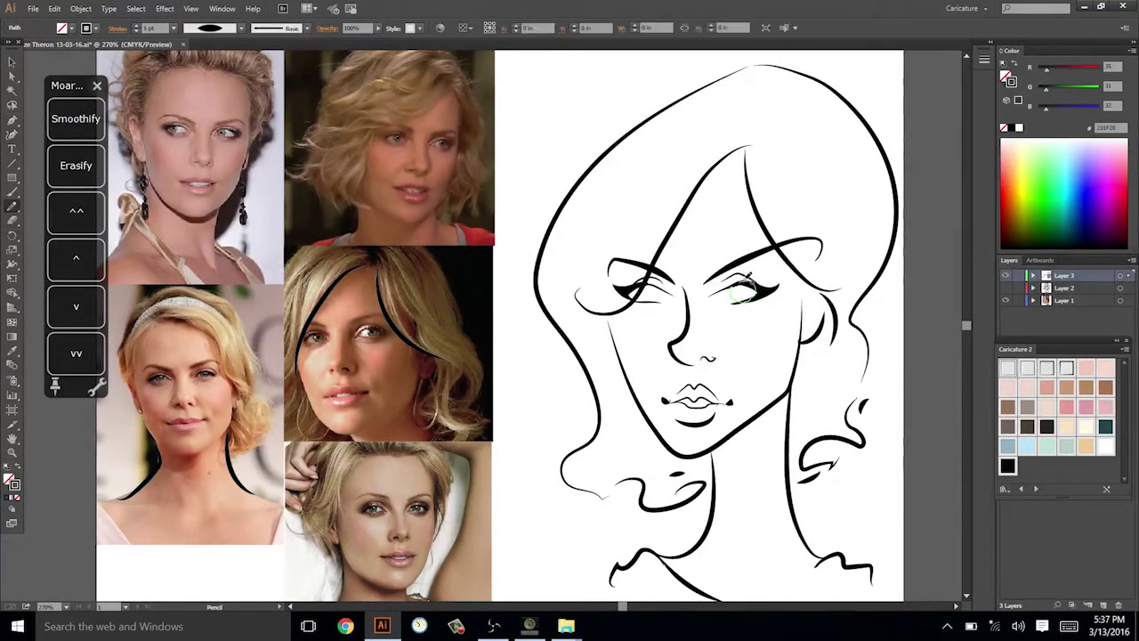
{"action": "left_click", "coordinate": [1007, 445]}
{"action": "key", "text": "ctrl+shift+a"}
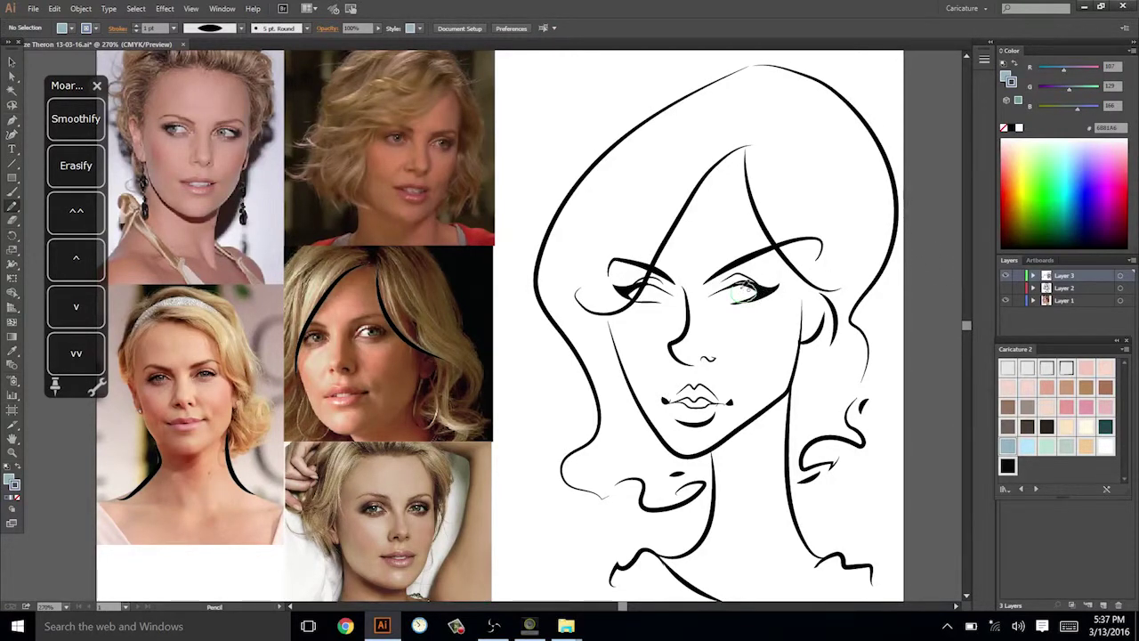
{"action": "left_click_drag", "start_coordinate": [743, 290], "coordinate": [748, 285]}
{"action": "left_click", "coordinate": [1007, 447]}
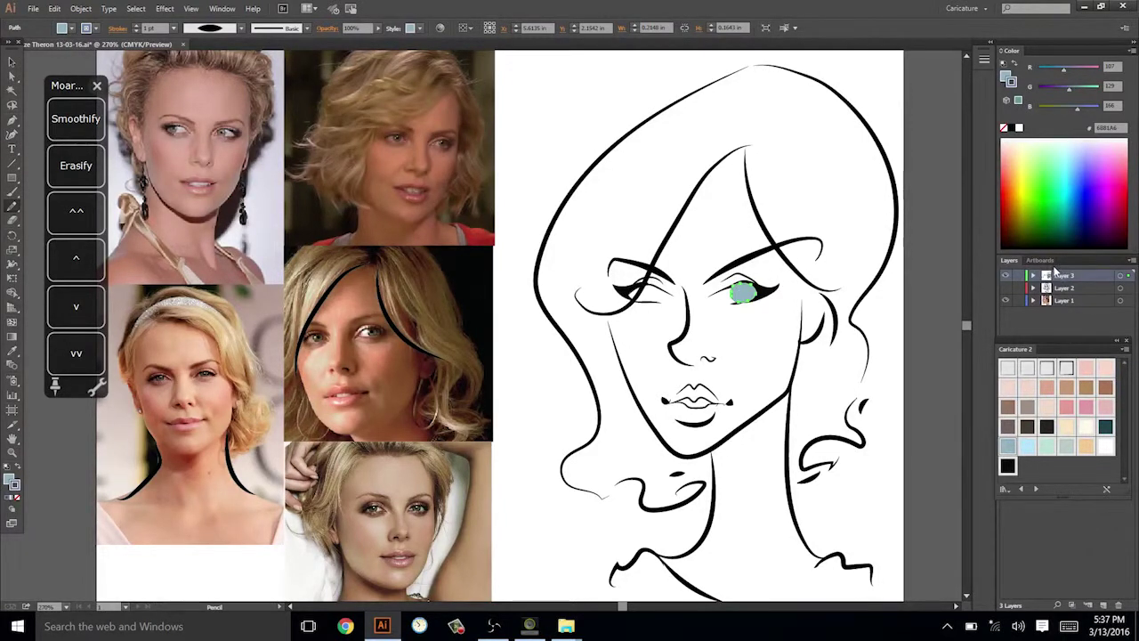
{"action": "key", "text": "ctrl+x"}
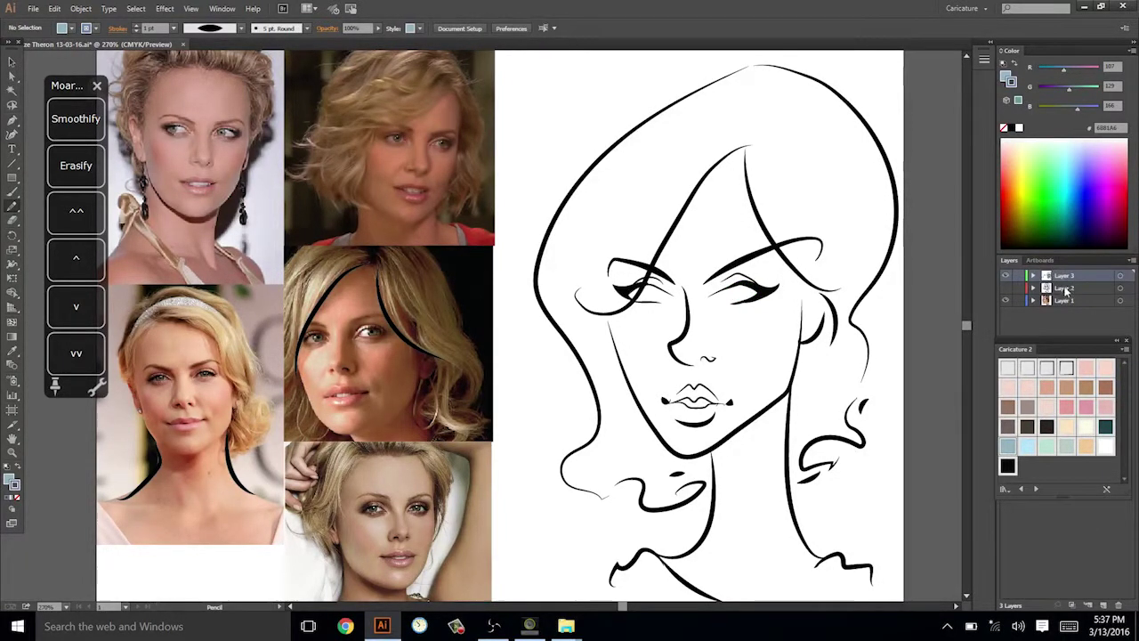
Create a new layer above Layer 2 and draw a blue-grey filled iris in the right eye on it.
{"action": "left_click", "coordinate": [1066, 289]}
{"action": "left_click", "coordinate": [1103, 604]}
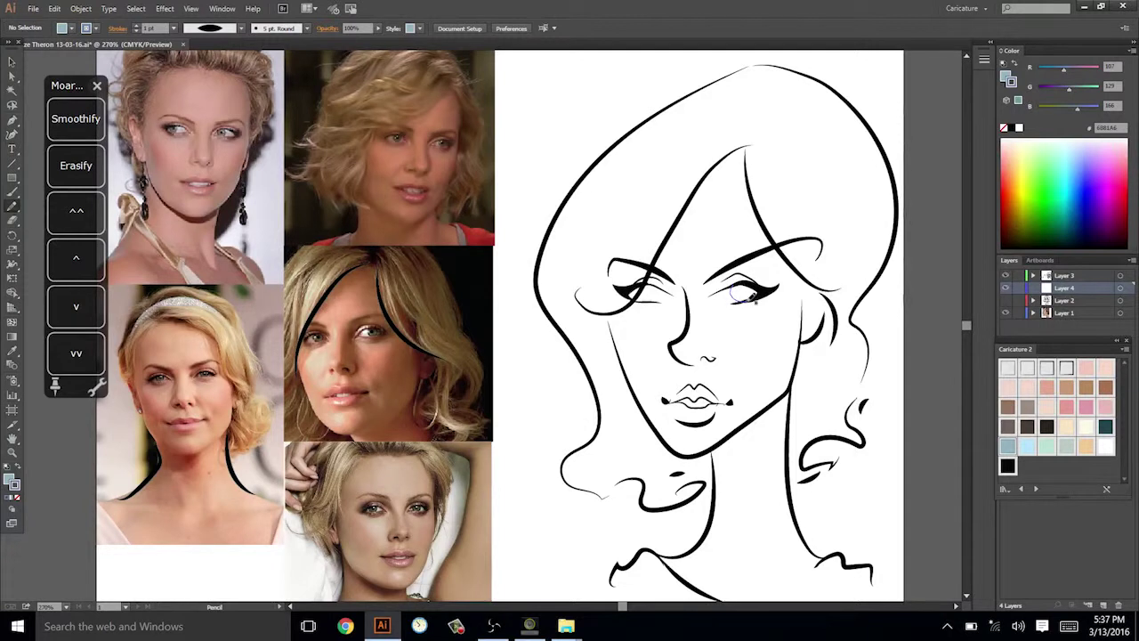
{"action": "left_click_drag", "start_coordinate": [750, 281], "coordinate": [757, 297]}
{"action": "left_click", "coordinate": [1005, 447]}
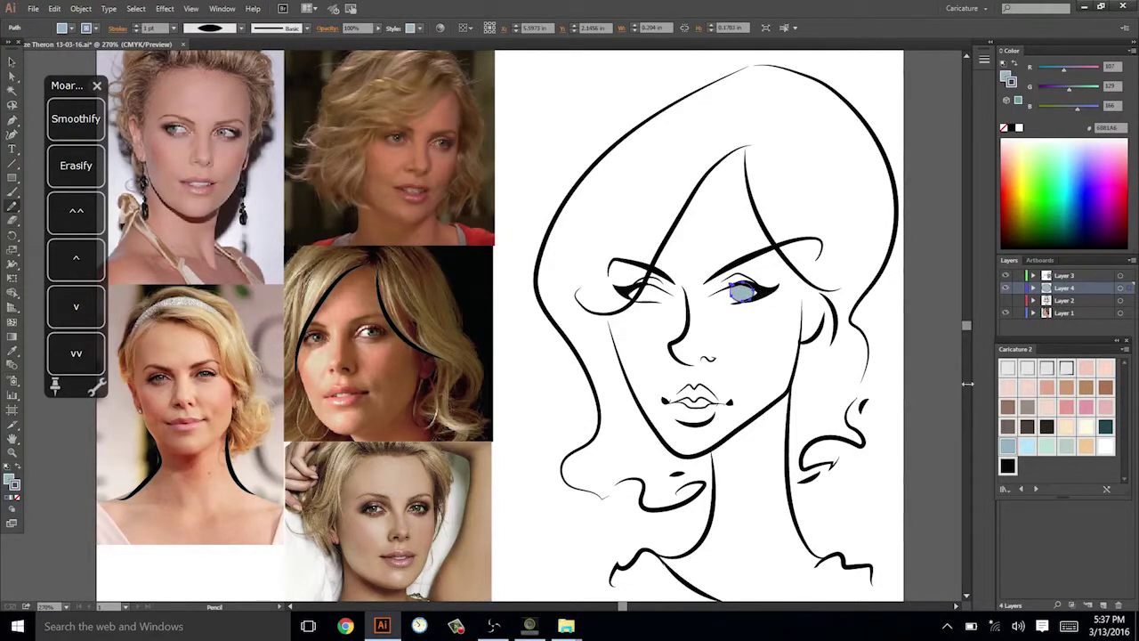
{"action": "key", "text": "ctrl+shift+a"}
Try drawing a blue-grey filled iris in the left eye, and undo it.
{"action": "mouse_move", "coordinate": [667, 276]}
{"action": "left_mouse_down"}
{"action": "mouse_move", "coordinate": [650, 286]}
{"action": "mouse_move", "coordinate": [660, 300]}
{"action": "mouse_move", "coordinate": [669, 286]}
{"action": "mouse_move", "coordinate": [660, 278]}
{"action": "left_mouse_up"}
{"action": "left_click", "coordinate": [1007, 449]}
{"action": "key", "text": "ctrl+shift+a"}
{"action": "left_click_drag", "start_coordinate": [935, 427], "coordinate": [957, 430]}
{"action": "left_click", "coordinate": [671, 300], "text": "ctrl"}
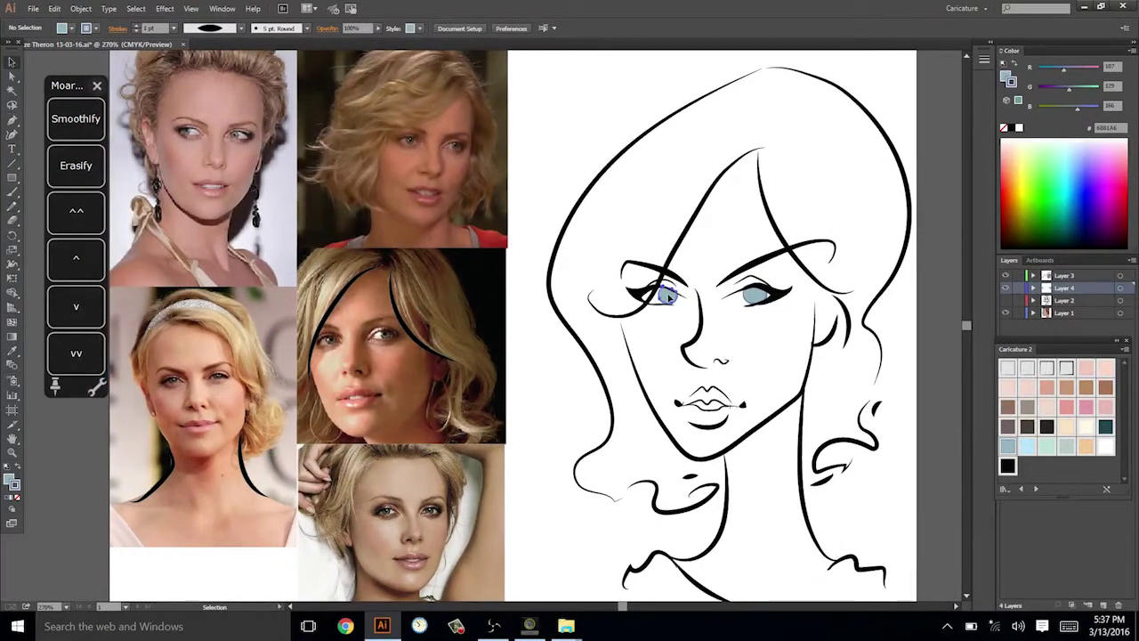
{"action": "key", "text": "ctrl+shift+a"}
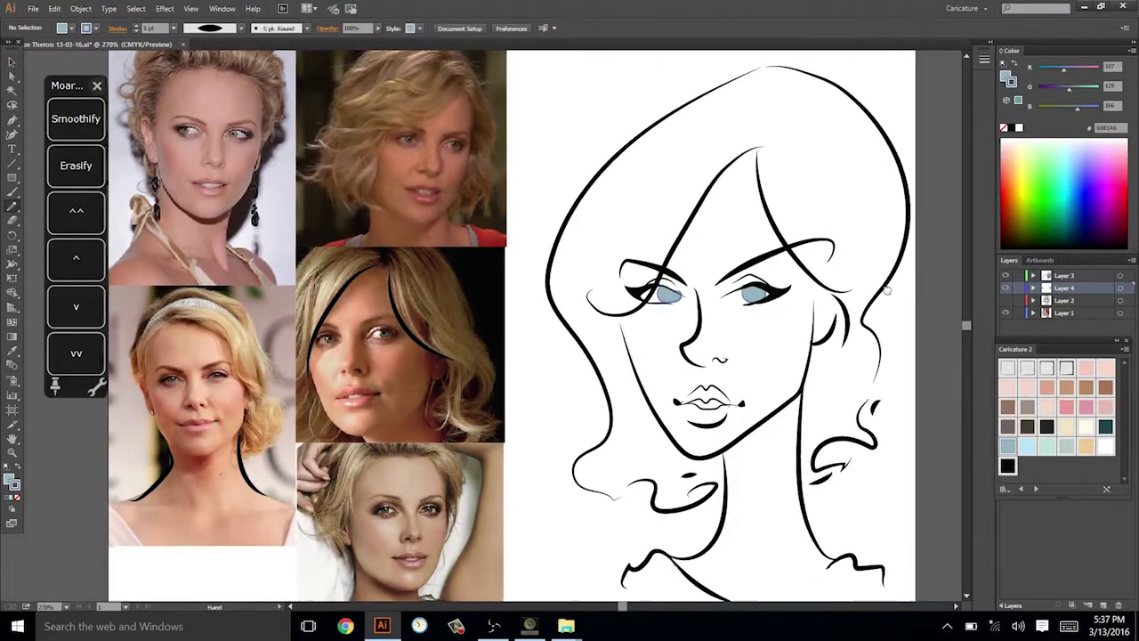
{"action": "left_click_drag", "start_coordinate": [853, 219], "coordinate": [839, 213]}
{"action": "key", "text": "ctrl+z"}
{"action": "key", "text": "ctrl+z"}
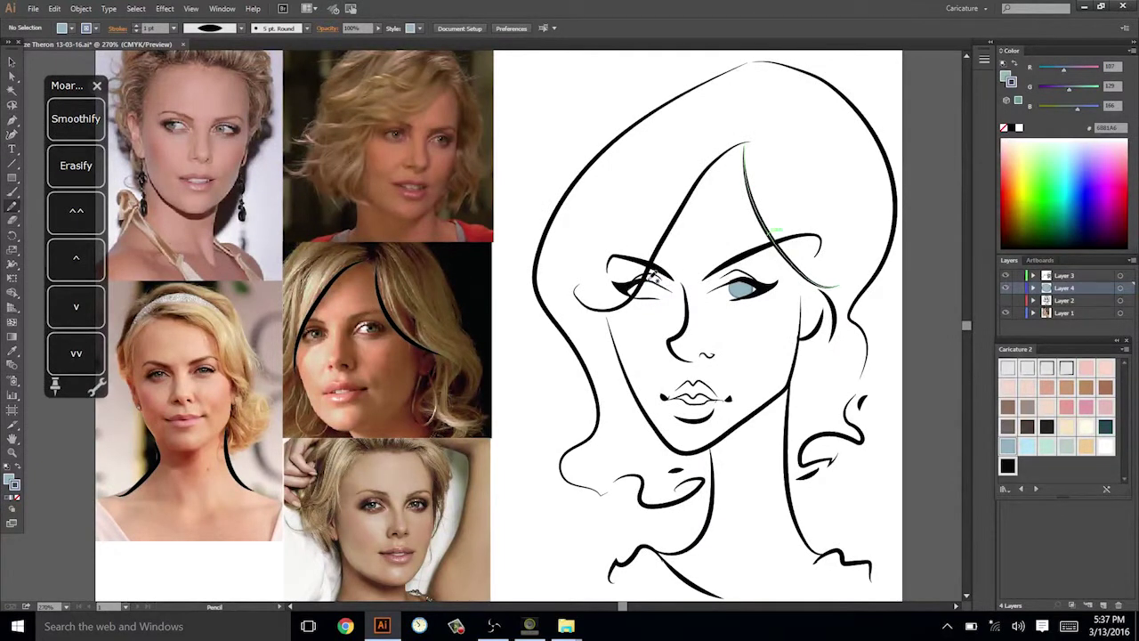
Redraw the left eye's iris on Layer 4 and give it the same blue-grey fill as the right iris.
{"action": "left_click_drag", "start_coordinate": [656, 277], "coordinate": [653, 281]}
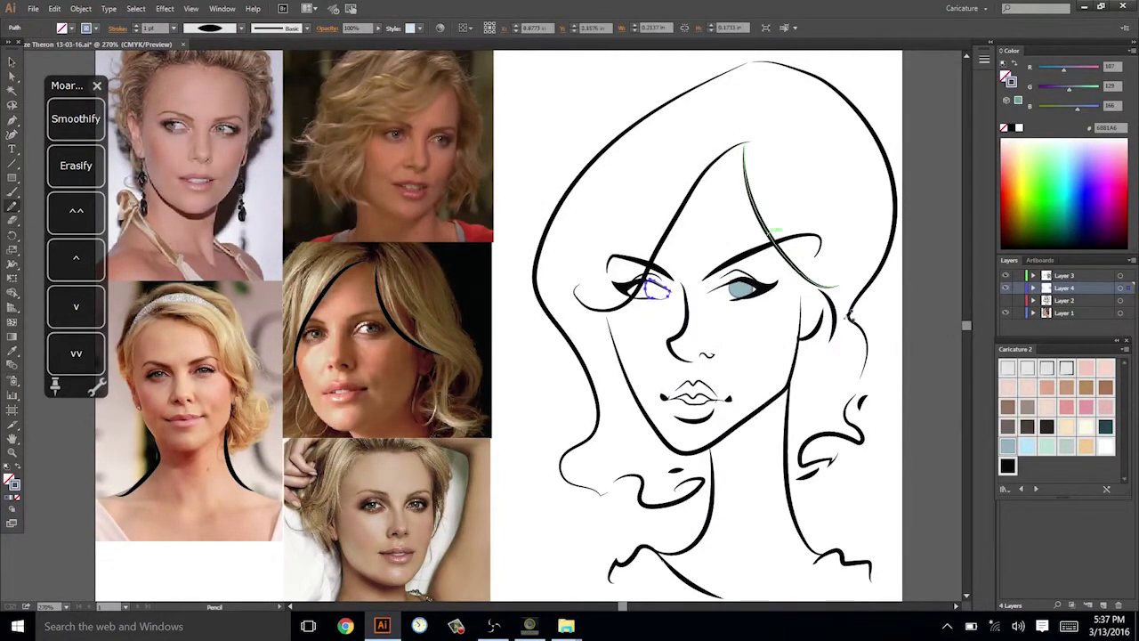
{"action": "key", "text": "ctrl+shift+a"}
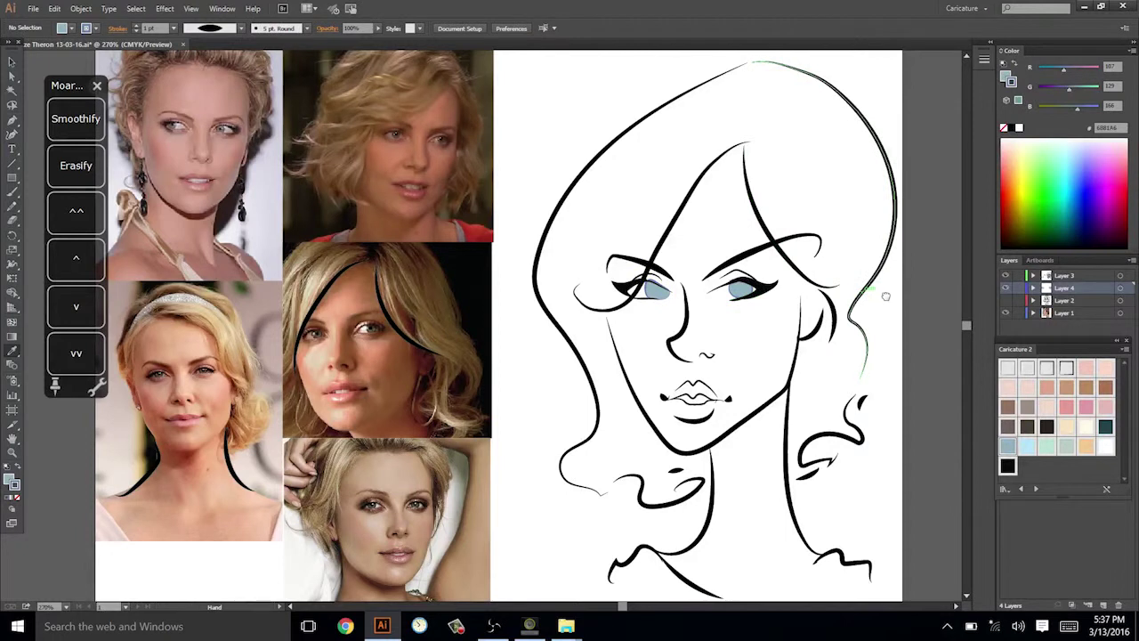
{"action": "left_click_drag", "start_coordinate": [888, 296], "coordinate": [900, 319]}
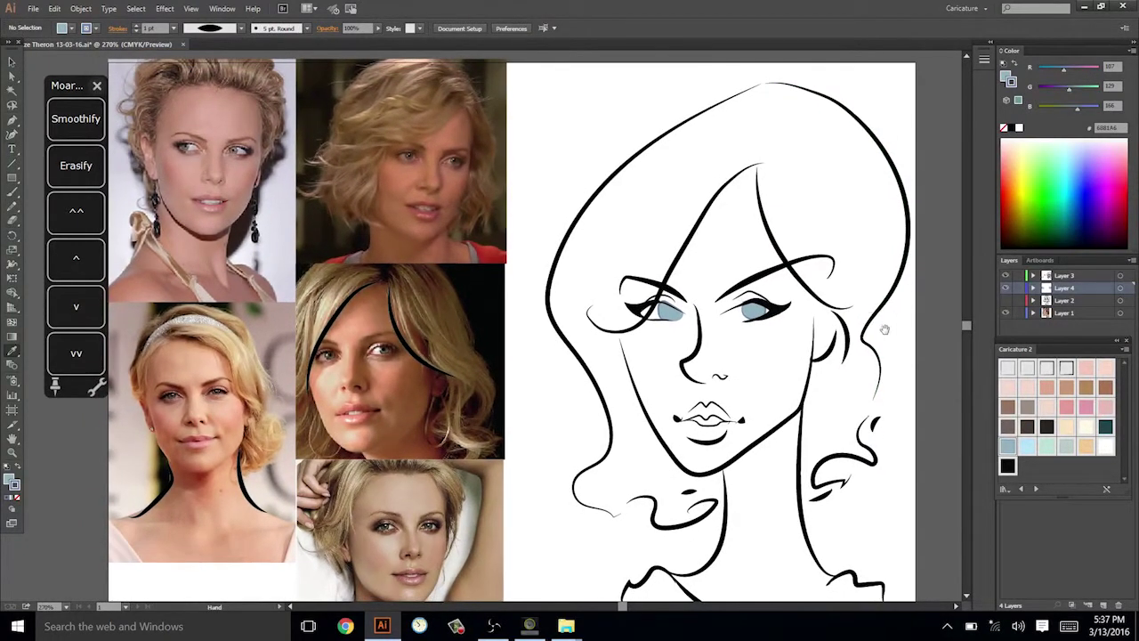
{"action": "left_click", "coordinate": [665, 310], "text": "ctrl"}
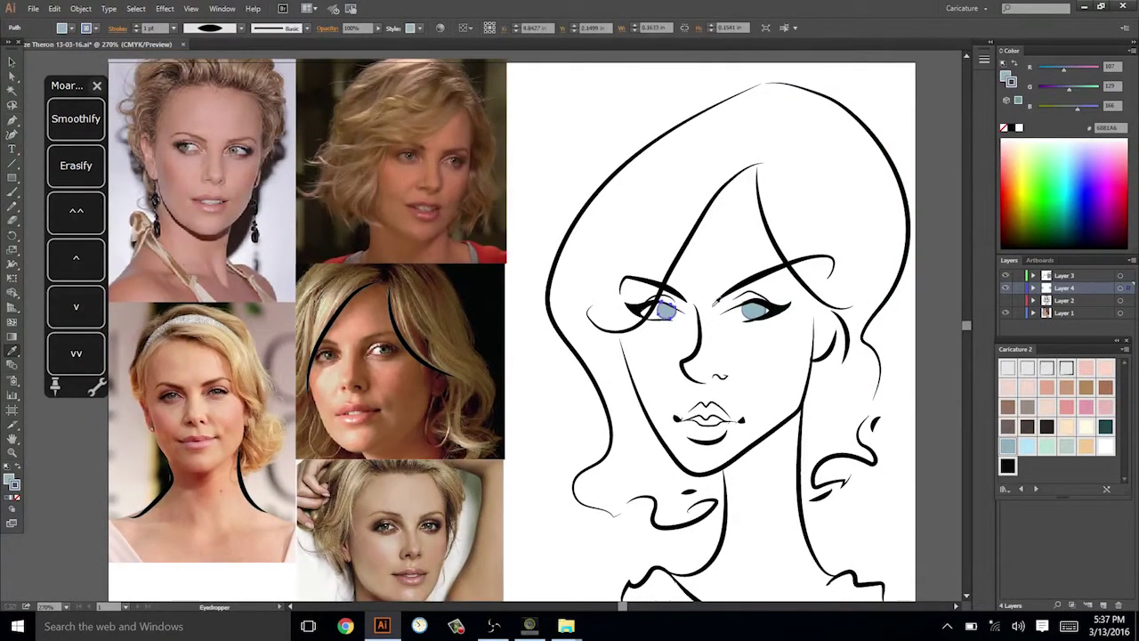
{"action": "left_click", "coordinate": [909, 295], "text": "ctrl"}
{"action": "left_click_drag", "start_coordinate": [909, 296], "coordinate": [906, 270]}
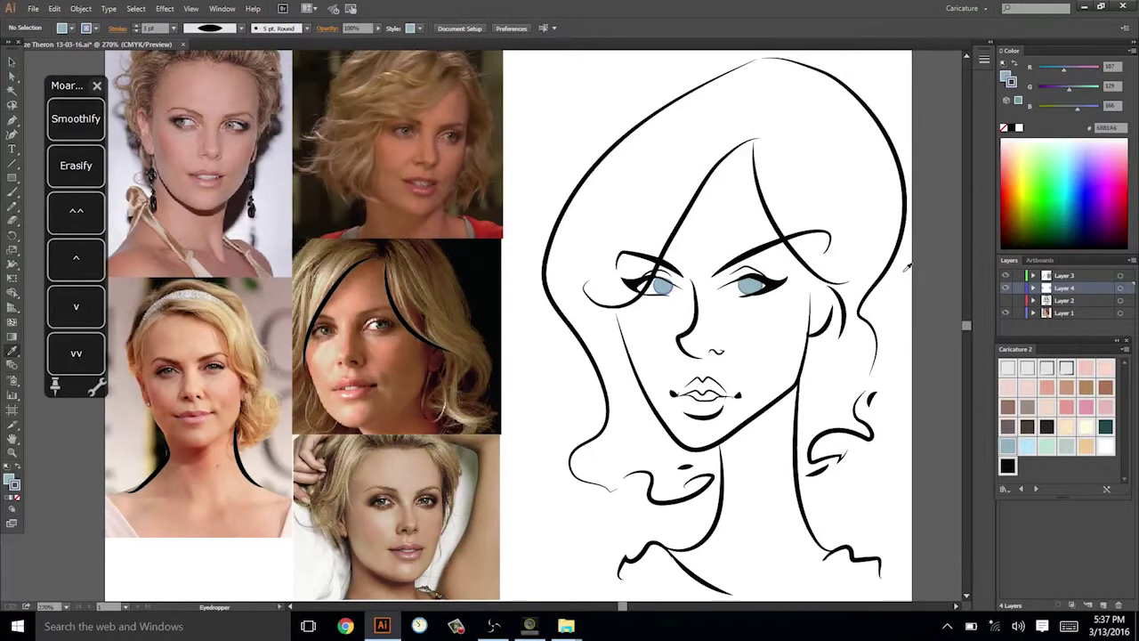
Draw small black-filled pupils inside the irises of both eyes.
{"action": "left_click", "coordinate": [1007, 466]}
{"action": "key", "text": "n"}
{"action": "left_click_drag", "start_coordinate": [666, 285], "coordinate": [666, 285]}
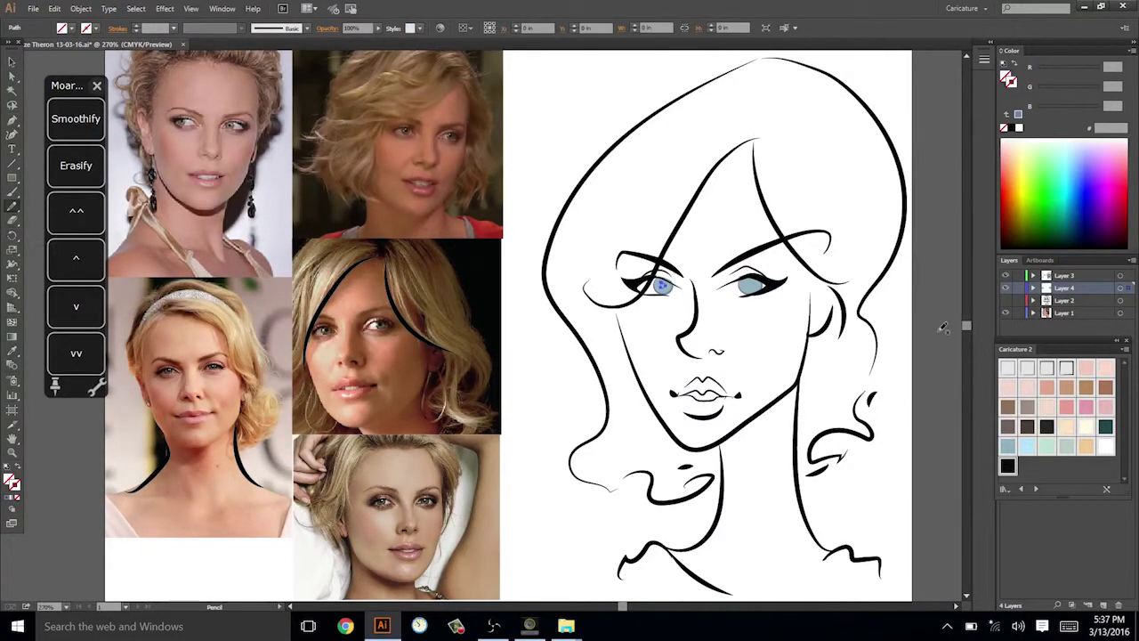
{"action": "left_click", "coordinate": [1007, 466]}
{"action": "left_click", "coordinate": [909, 356], "text": "ctrl"}
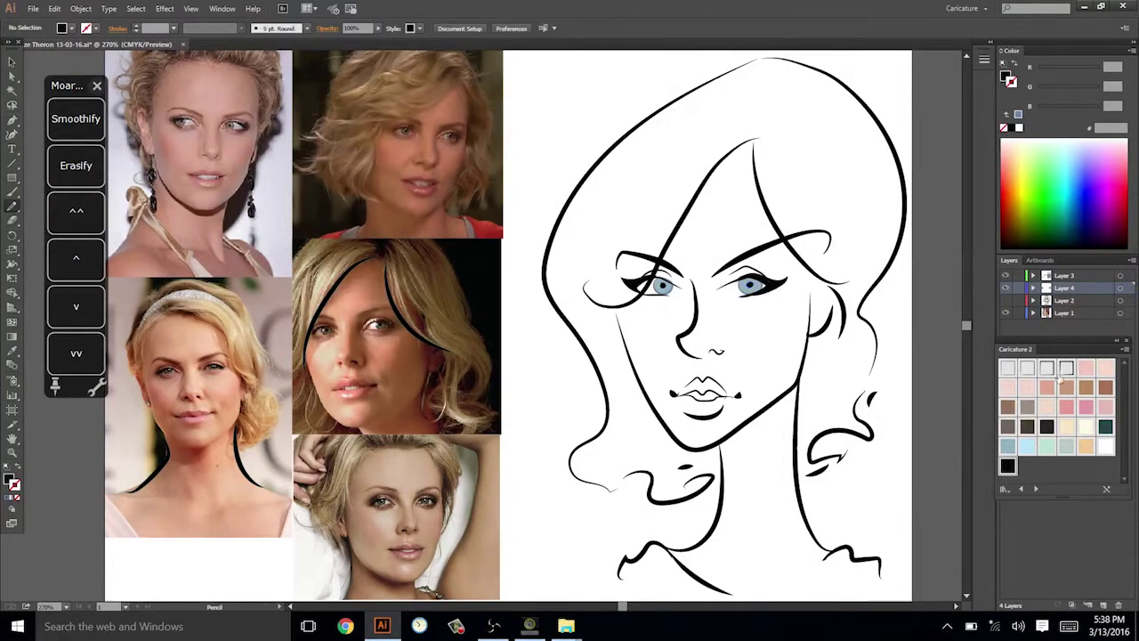
Draw a small white-filled highlight over the pupil of each eye.
{"action": "left_click", "coordinate": [1103, 446]}
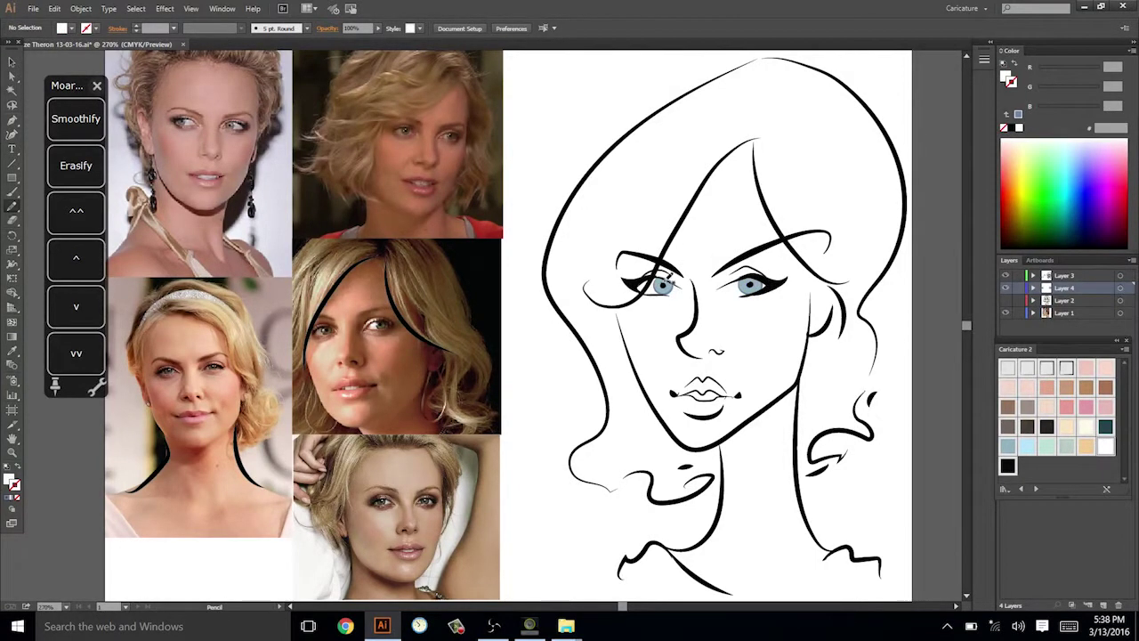
{"action": "left_click", "coordinate": [663, 284]}
{"action": "left_click", "coordinate": [1105, 447]}
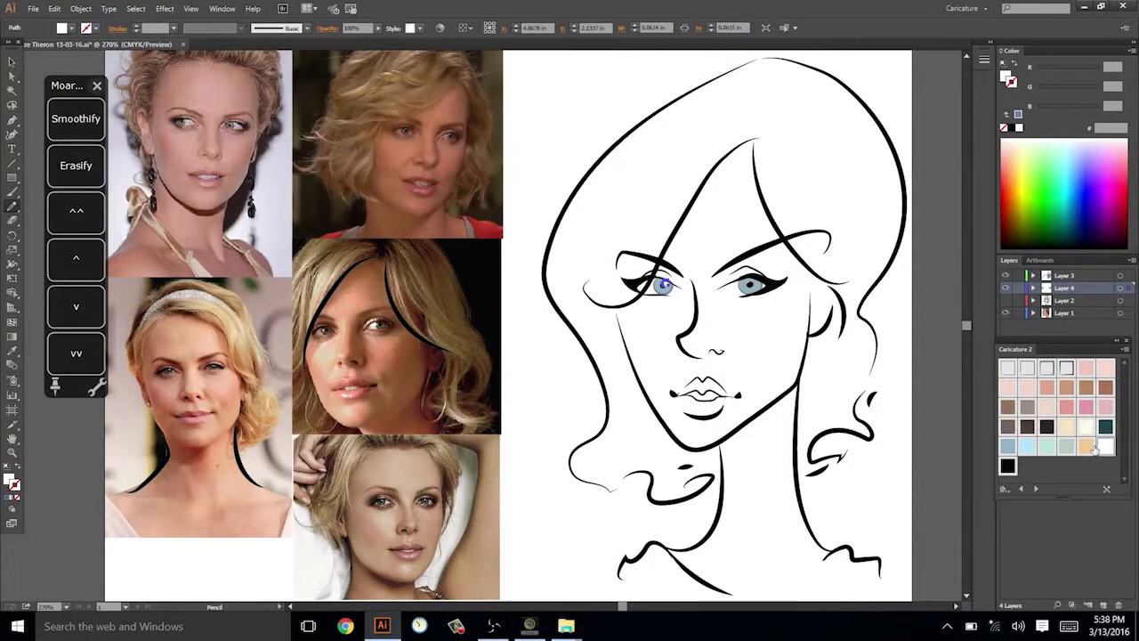
{"action": "key", "text": "ctrl+shift+a"}
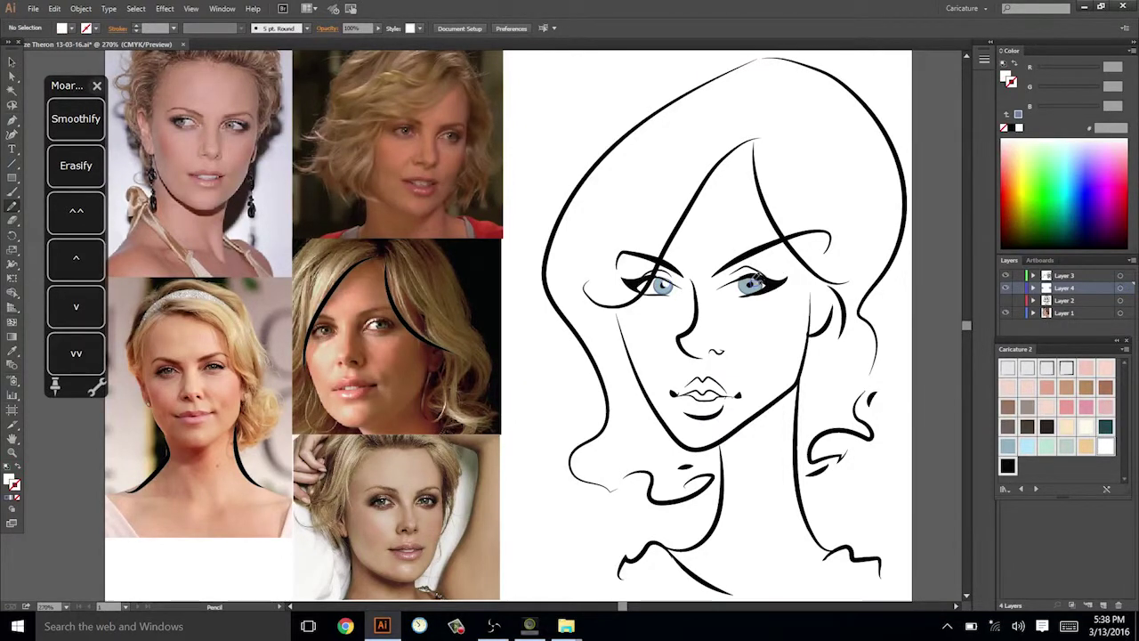
{"action": "left_click_drag", "start_coordinate": [753, 282], "coordinate": [754, 283]}
{"action": "left_click", "coordinate": [1105, 446]}
{"action": "key", "text": "ctrl+shift+a"}
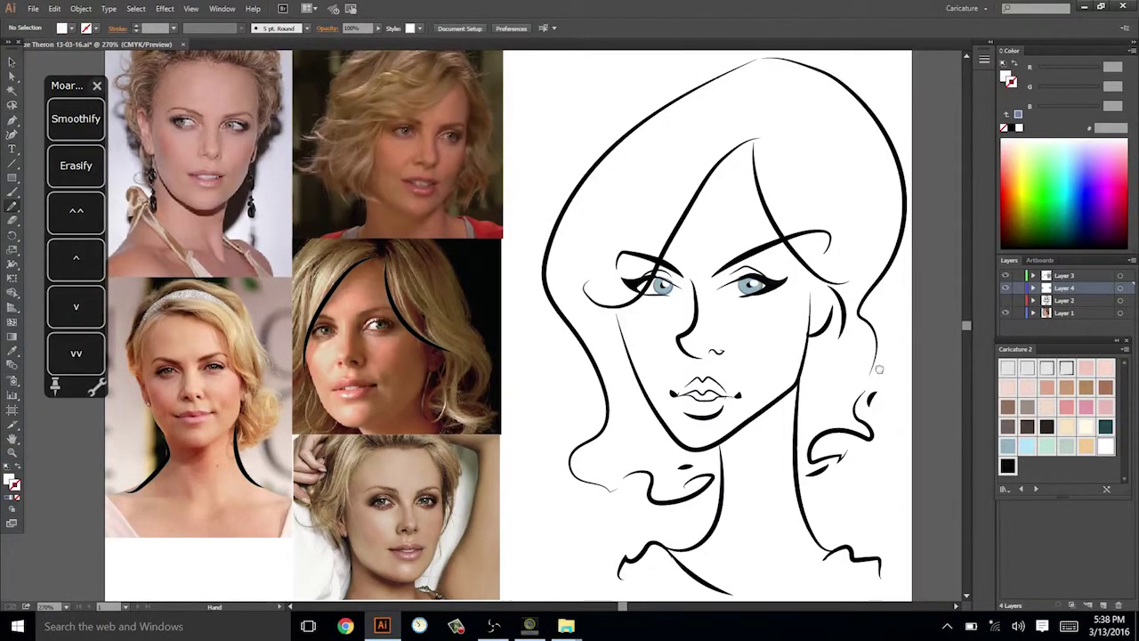
{"action": "mouse_move", "coordinate": [878, 368]}
{"action": "left_mouse_down"}
{"action": "mouse_move", "coordinate": [890, 377]}
{"action": "mouse_move", "coordinate": [887, 362]}
{"action": "left_mouse_up"}
{"action": "left_click_drag", "start_coordinate": [856, 279], "coordinate": [891, 289]}
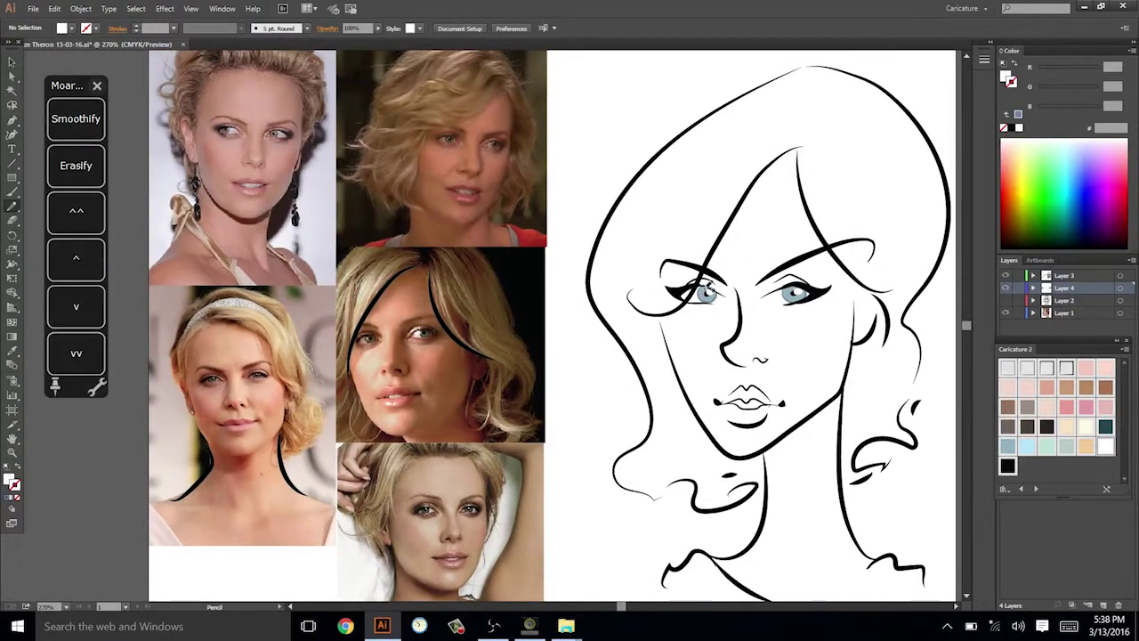
Add another tiny white-filled highlight inside the iris of both eyes.
{"action": "left_click", "coordinate": [705, 291]}
{"action": "left_click", "coordinate": [1107, 447]}
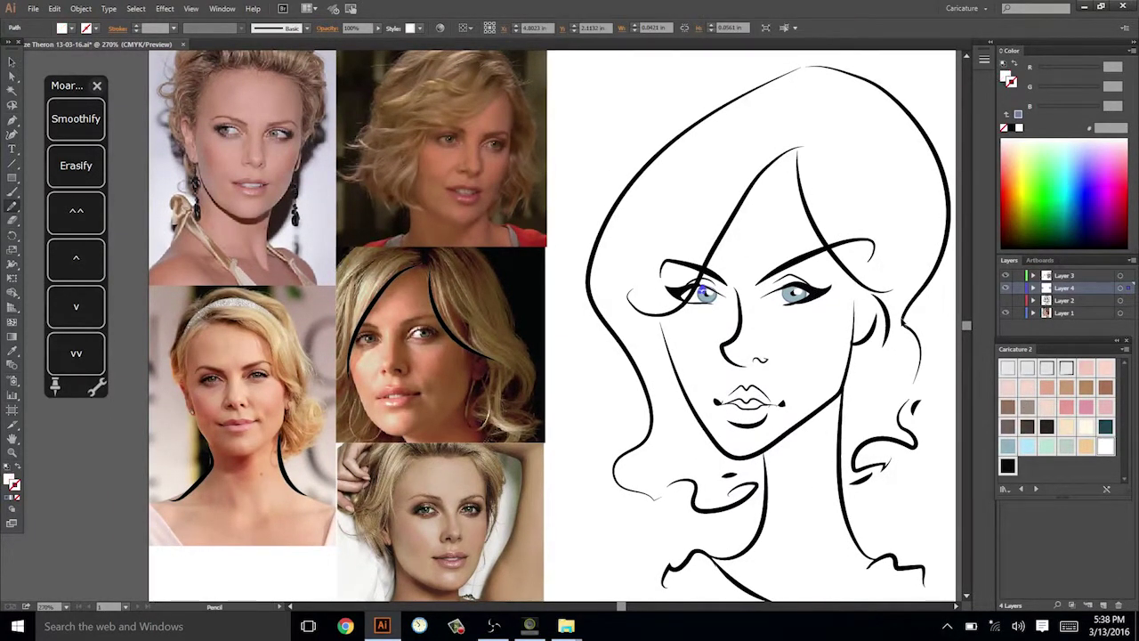
{"action": "key", "text": "ctrl+shift+a"}
{"action": "left_click", "coordinate": [792, 291]}
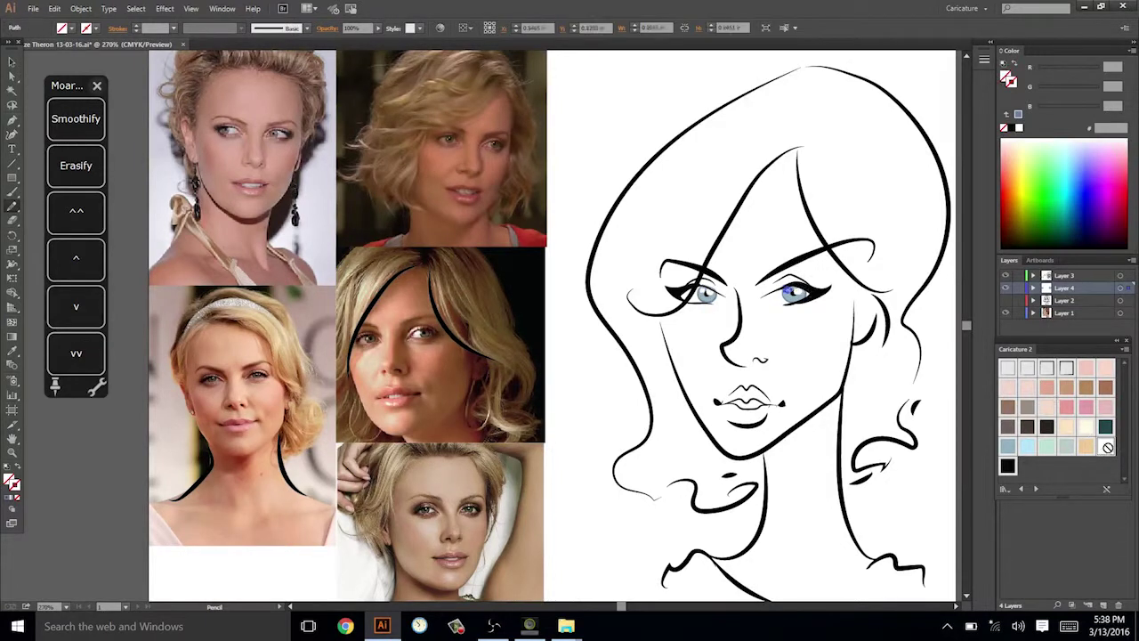
{"action": "key", "text": "ctrl+shift+a"}
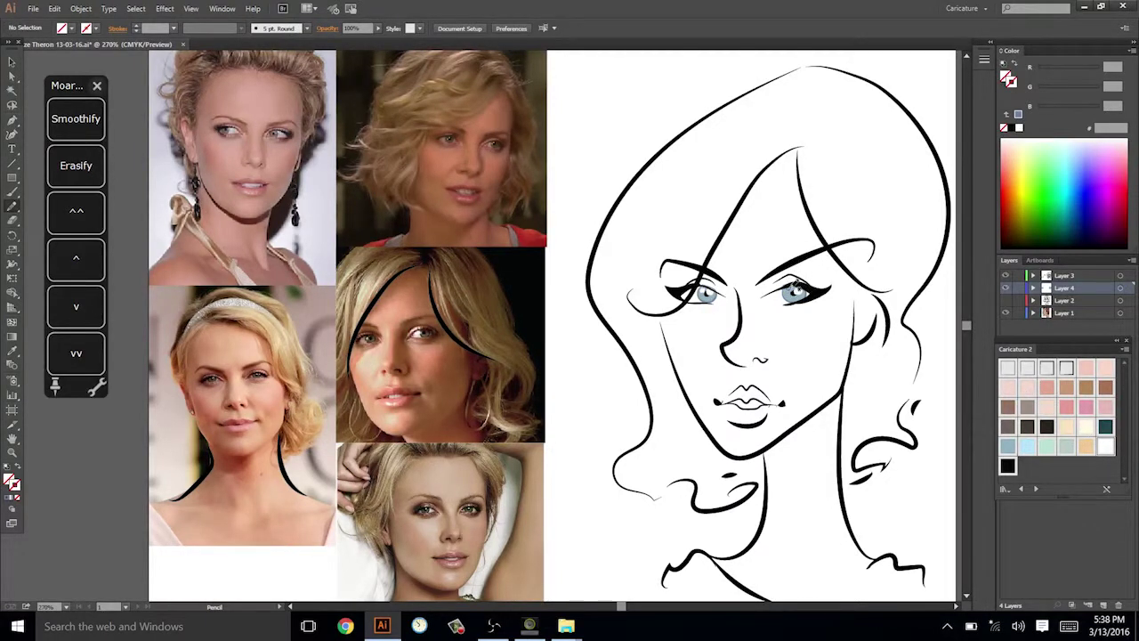
{"action": "left_click_drag", "start_coordinate": [907, 415], "coordinate": [897, 405]}
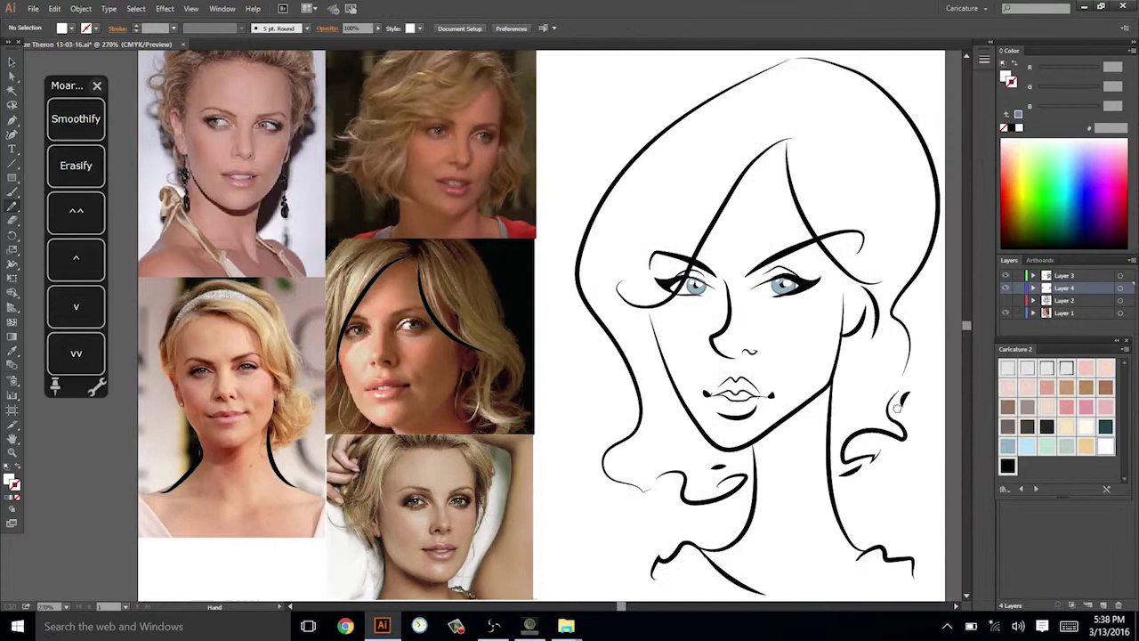
{"action": "scroll", "coordinate": [896, 407], "scroll_direction": "up", "scroll_amount": 1}
{"action": "left_click_drag", "start_coordinate": [891, 269], "coordinate": [890, 273]}
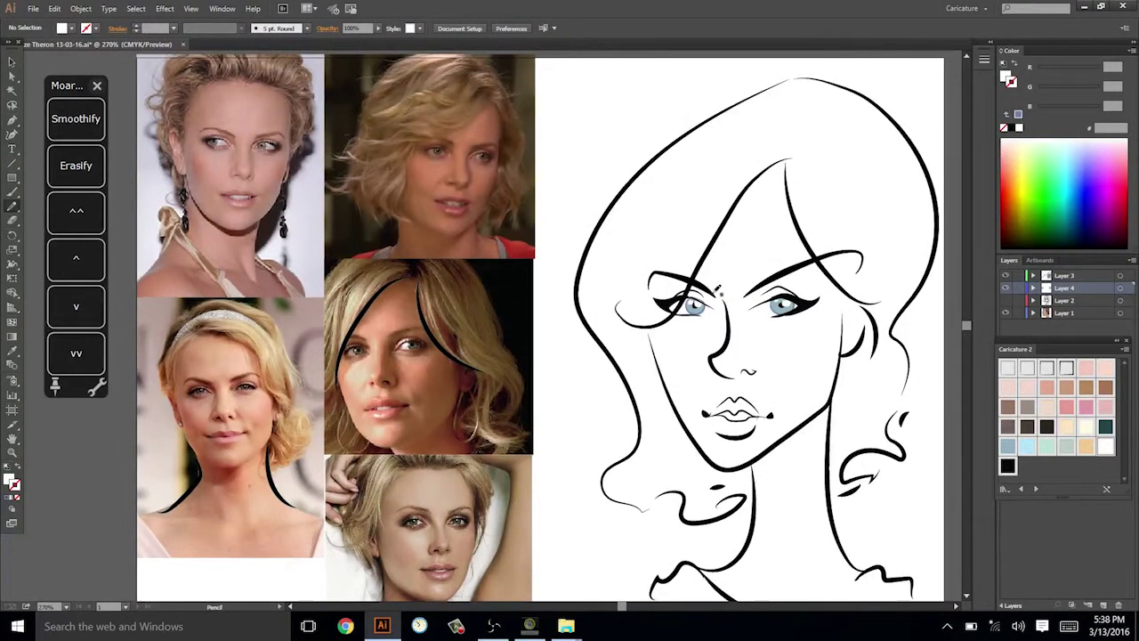
{"action": "left_click_drag", "start_coordinate": [696, 304], "coordinate": [695, 302]}
{"action": "left_click", "coordinate": [795, 279], "text": "ctrl"}
Redraw the right eyebrow with the Pencil tool so its curled outer end is shorter.
{"action": "key", "text": "space"}
{"action": "mouse_move", "coordinate": [900, 338]}
{"action": "left_mouse_down"}
{"action": "mouse_move", "coordinate": [905, 323]}
{"action": "mouse_move", "coordinate": [906, 370]}
{"action": "left_mouse_up"}
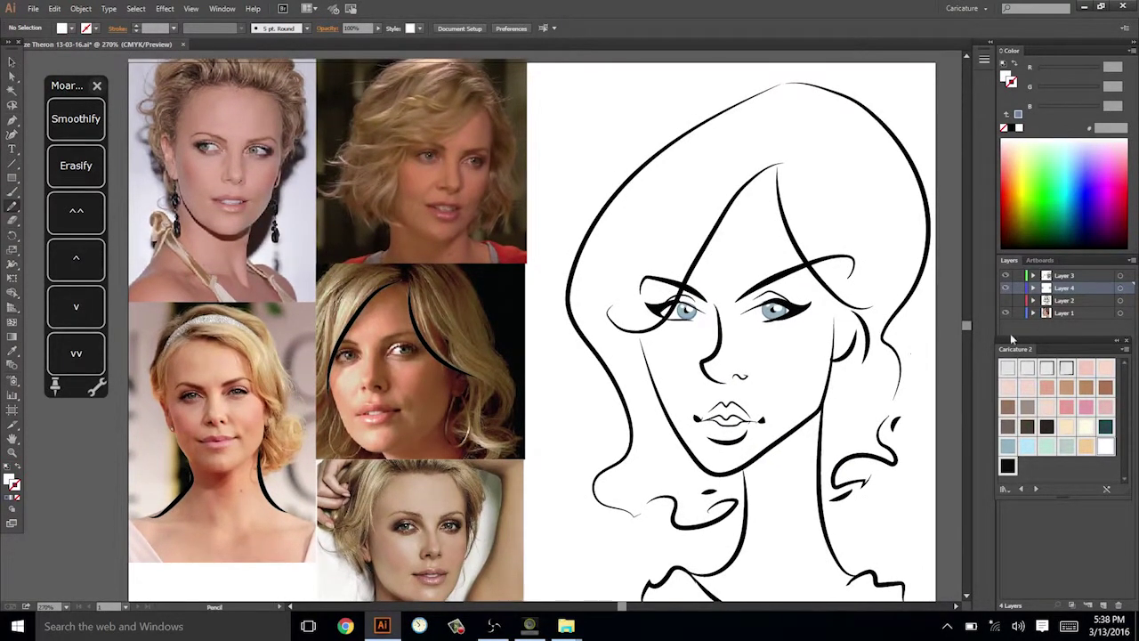
{"action": "key", "text": "space"}
{"action": "left_click_drag", "start_coordinate": [913, 409], "coordinate": [895, 394]}
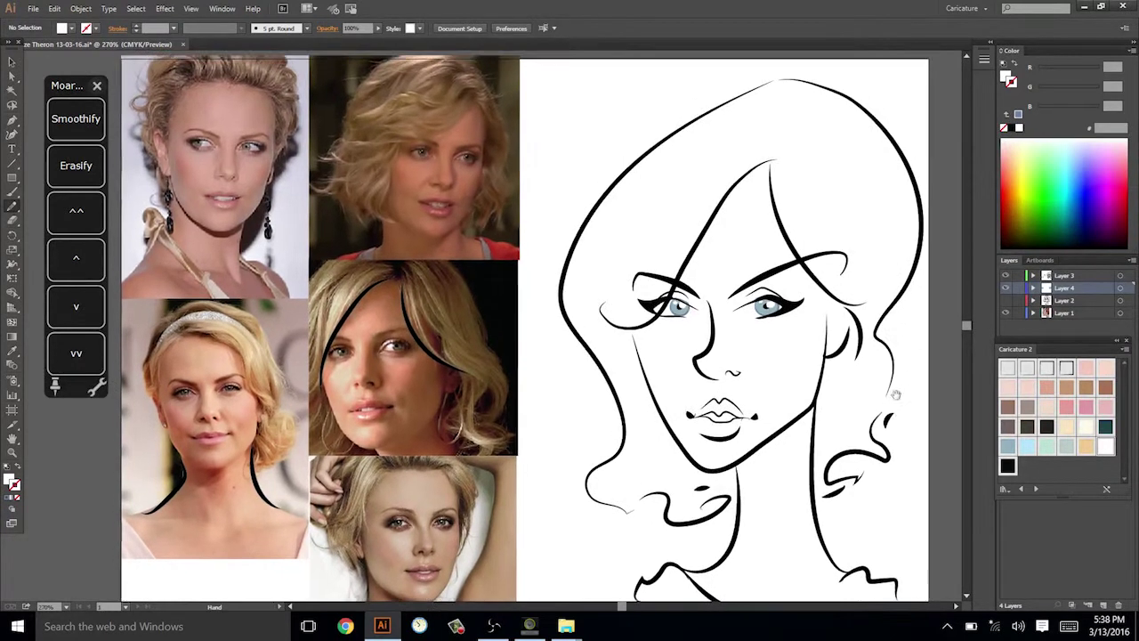
{"action": "key", "text": "v"}
{"action": "left_click", "coordinate": [773, 271]}
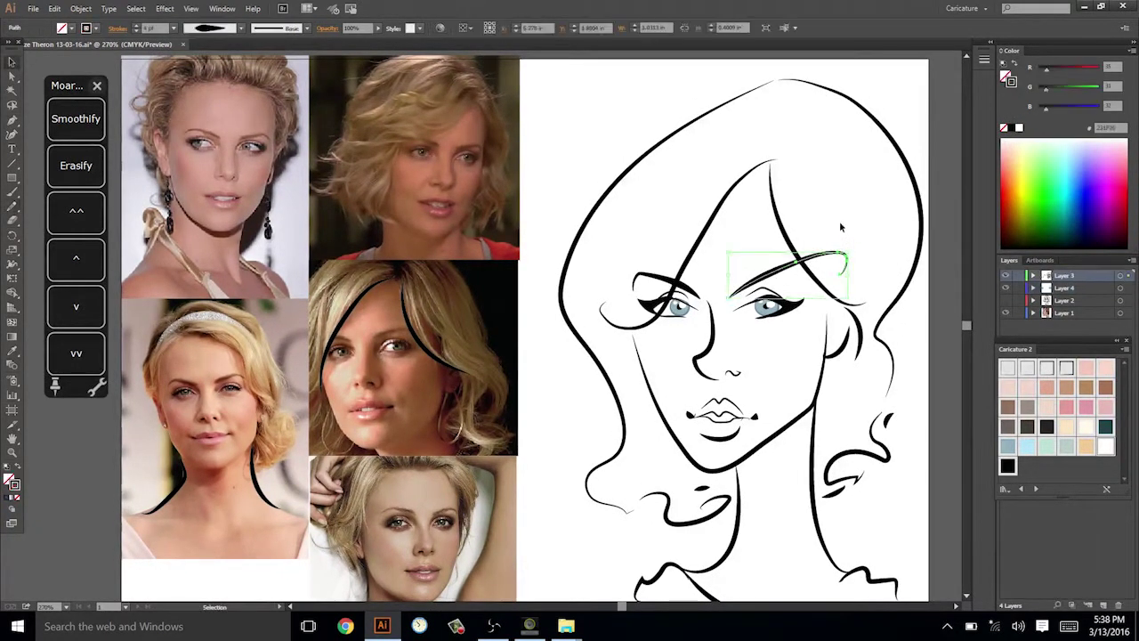
{"action": "key", "text": "n"}
{"action": "left_click_drag", "start_coordinate": [747, 283], "coordinate": [828, 252]}
{"action": "key", "text": "ctrl+shift+a"}
{"action": "key", "text": "ctrl+z"}
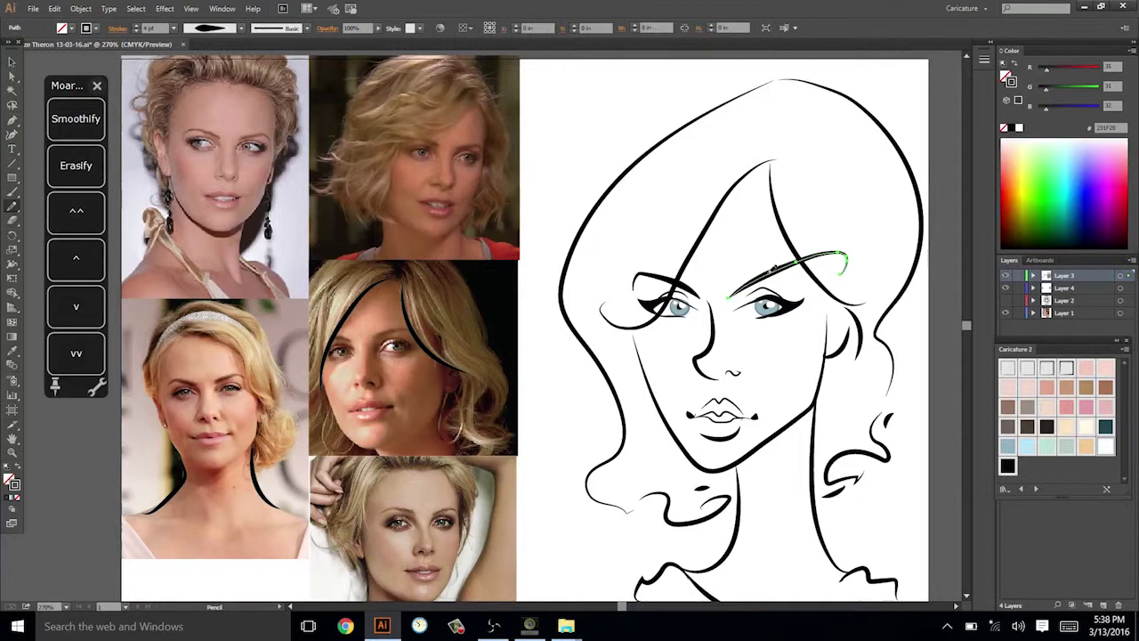
{"action": "mouse_move", "coordinate": [749, 283]}
{"action": "left_mouse_down"}
{"action": "mouse_move", "coordinate": [803, 249]}
{"action": "mouse_move", "coordinate": [831, 265]}
{"action": "left_mouse_up"}
{"action": "key", "text": "ctrl+shift+a"}
Reshape the right eyebrow's arch once more, tightening the small curl at its outer tip.
{"action": "scroll", "coordinate": [903, 228], "scroll_direction": "down", "scroll_amount": 1}
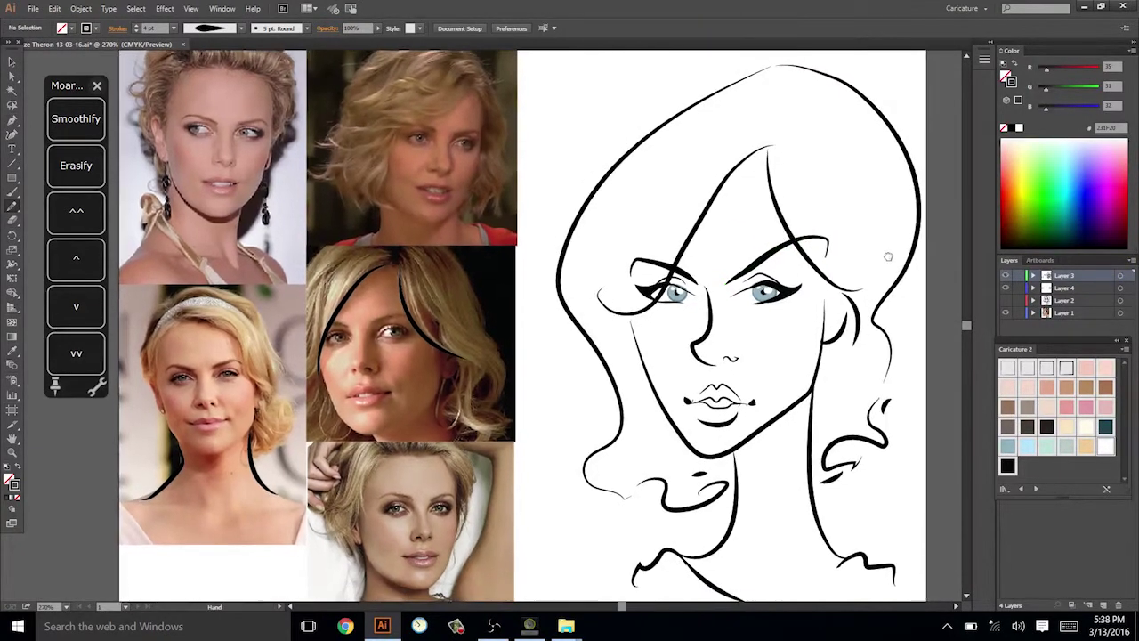
{"action": "key", "text": "v"}
{"action": "left_click", "coordinate": [757, 264]}
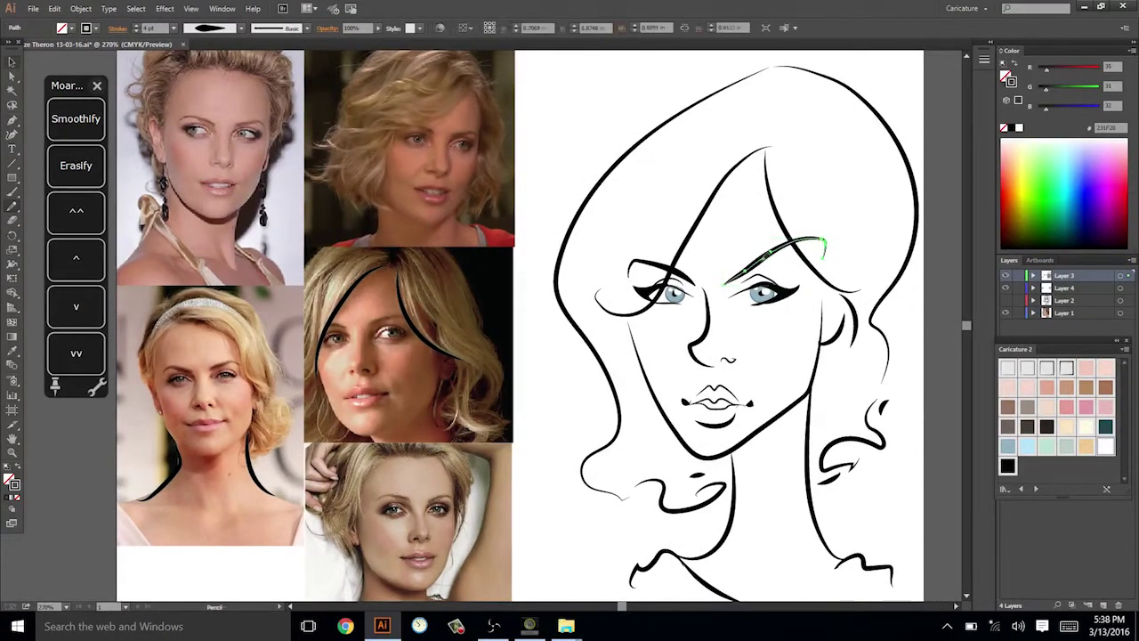
{"action": "key", "text": "n"}
{"action": "left_click_drag", "start_coordinate": [745, 270], "coordinate": [811, 244]}
{"action": "key", "text": "ctrl+shift+a"}
Select the left eyebrow and redraw it as a smoother arch with a small curl at its outer tip.
{"action": "key", "text": "v"}
{"action": "left_click", "coordinate": [676, 269]}
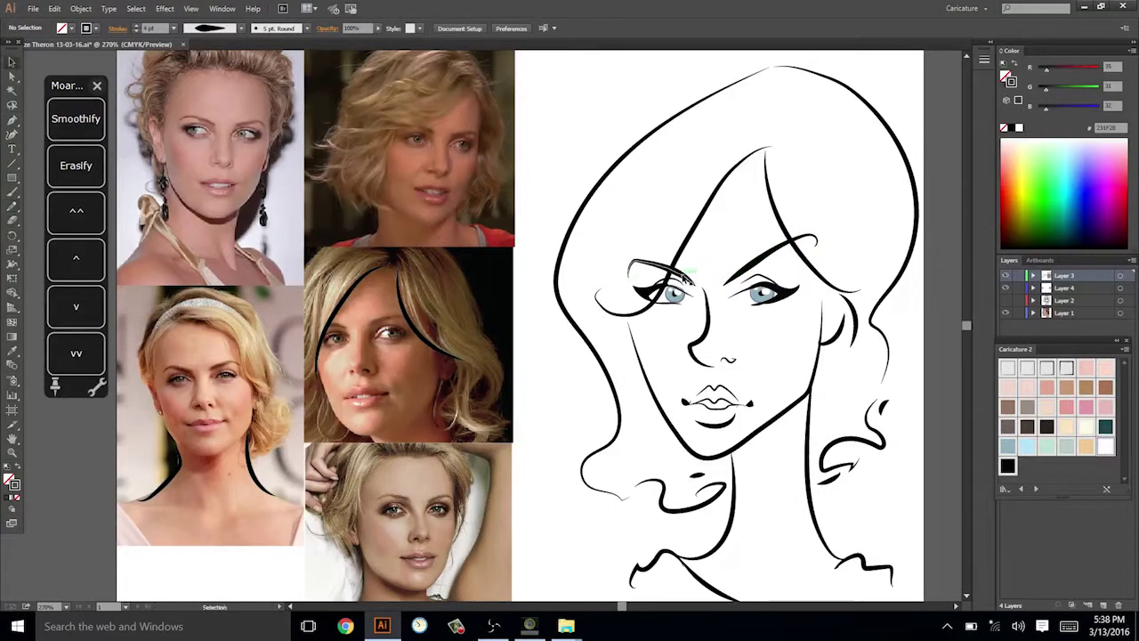
{"action": "left_click", "coordinate": [861, 253]}
{"action": "left_click_drag", "start_coordinate": [876, 239], "coordinate": [878, 248]}
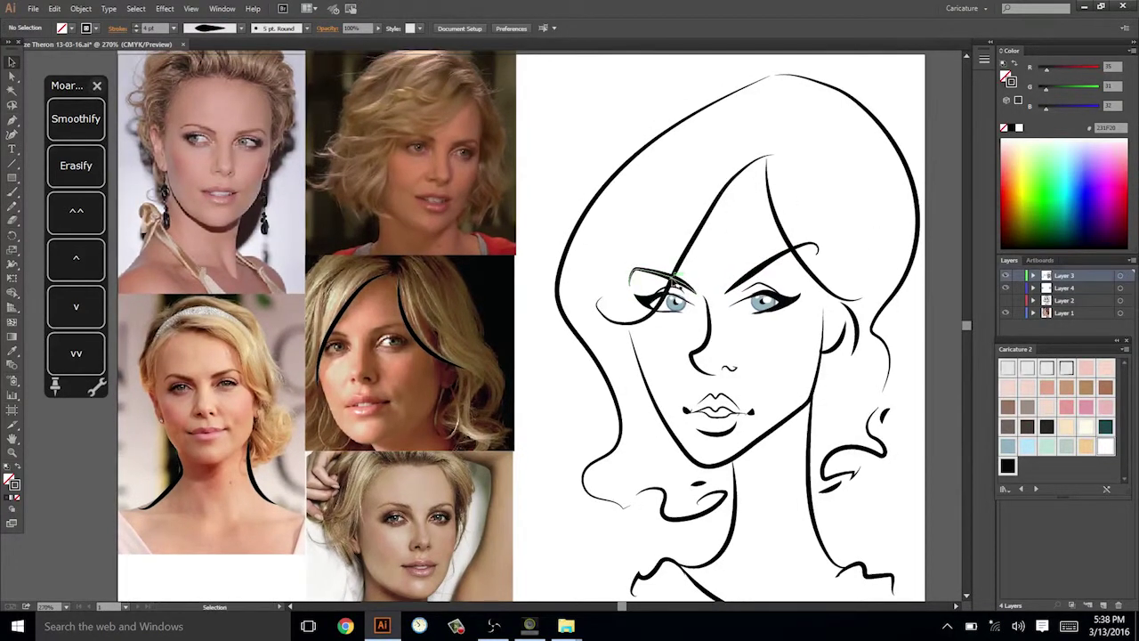
{"action": "left_click", "coordinate": [682, 281]}
{"action": "key", "text": "n"}
{"action": "mouse_move", "coordinate": [683, 281]}
{"action": "left_mouse_down"}
{"action": "mouse_move", "coordinate": [660, 270]}
{"action": "mouse_move", "coordinate": [627, 280]}
{"action": "left_mouse_up"}
{"action": "key", "text": "ctrl+shift+a"}
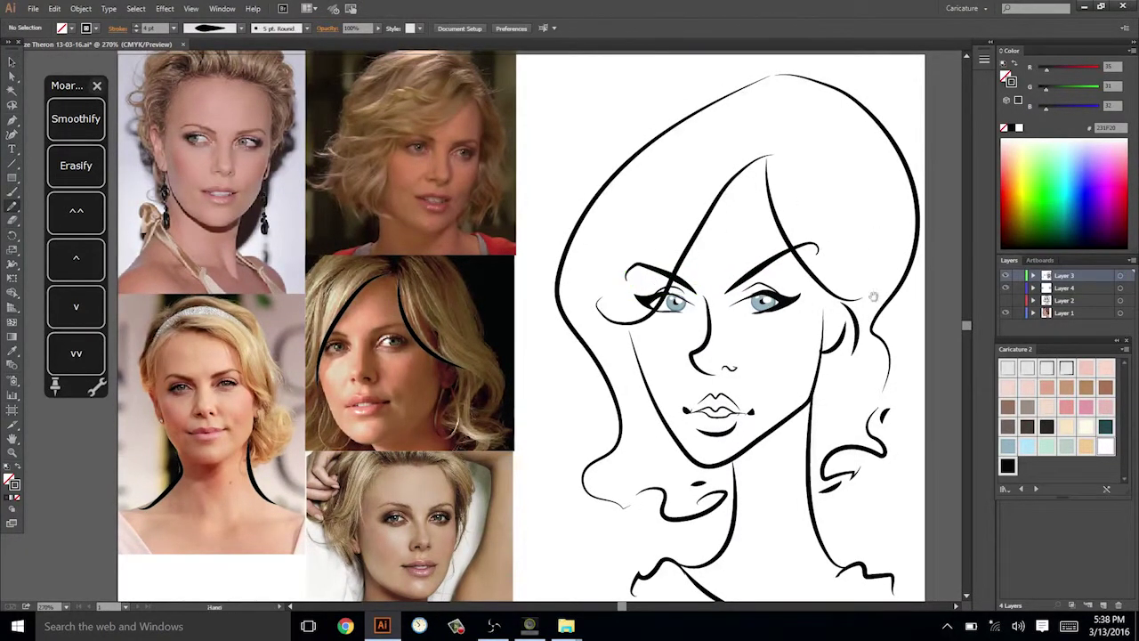
Try redrawing the jawline with a shallower, higher chin, and undo it.
{"action": "mouse_move", "coordinate": [897, 263]}
{"action": "left_mouse_down"}
{"action": "mouse_move", "coordinate": [848, 229]}
{"action": "mouse_move", "coordinate": [897, 244]}
{"action": "left_mouse_up"}
{"action": "left_click_drag", "start_coordinate": [890, 289], "coordinate": [886, 294]}
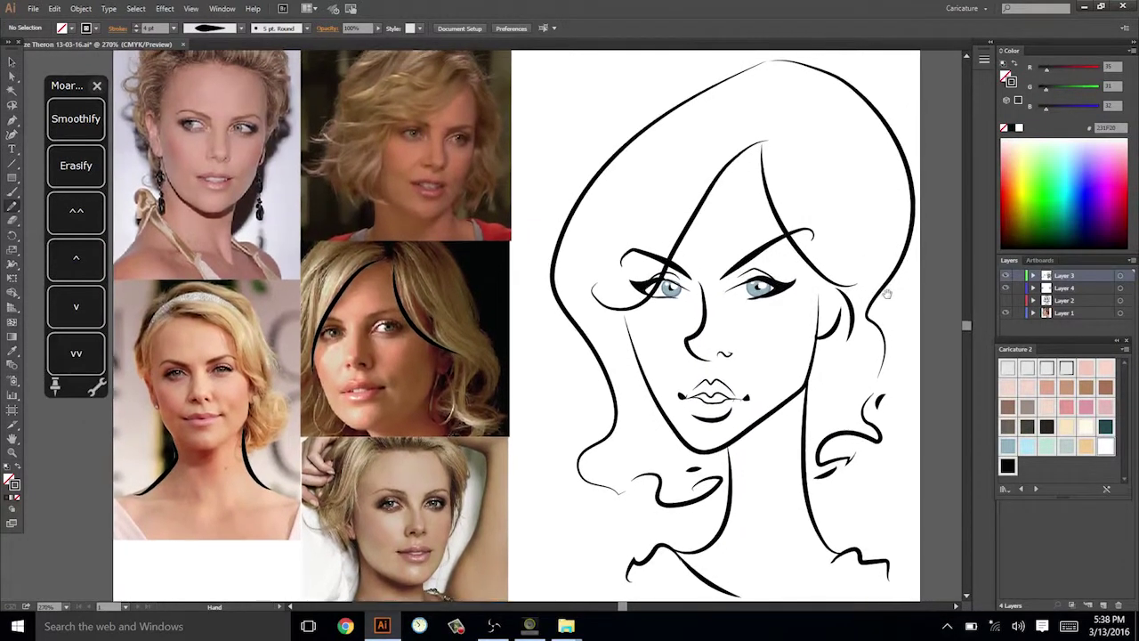
{"action": "left_click", "coordinate": [738, 438], "text": "ctrl"}
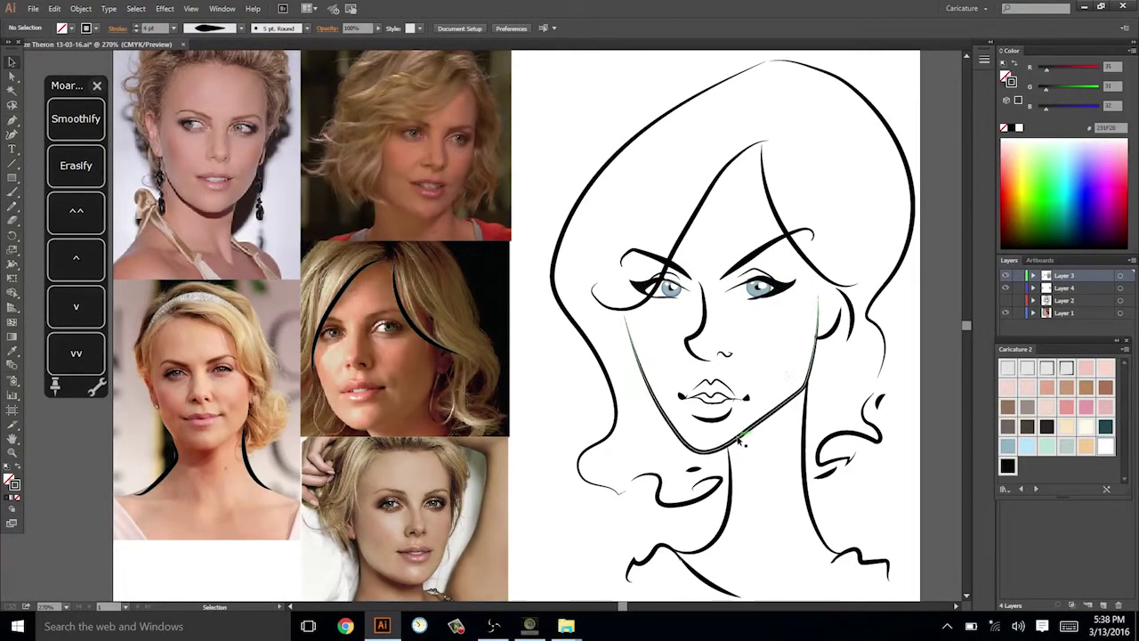
{"action": "left_click", "coordinate": [773, 405], "text": "ctrl"}
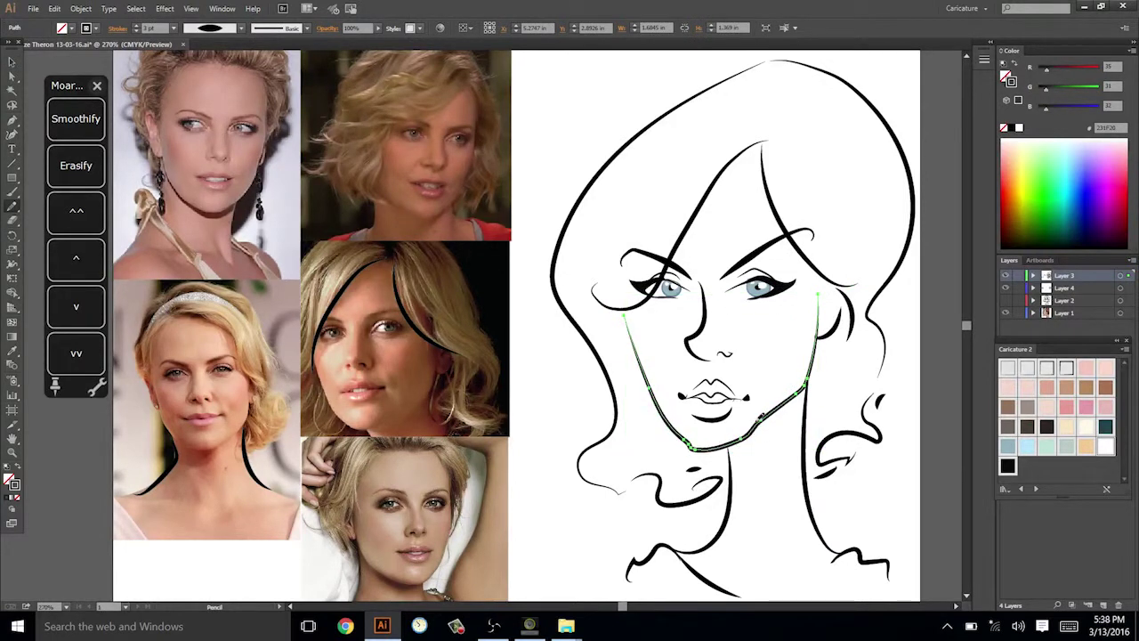
{"action": "left_click_drag", "start_coordinate": [696, 439], "coordinate": [790, 399]}
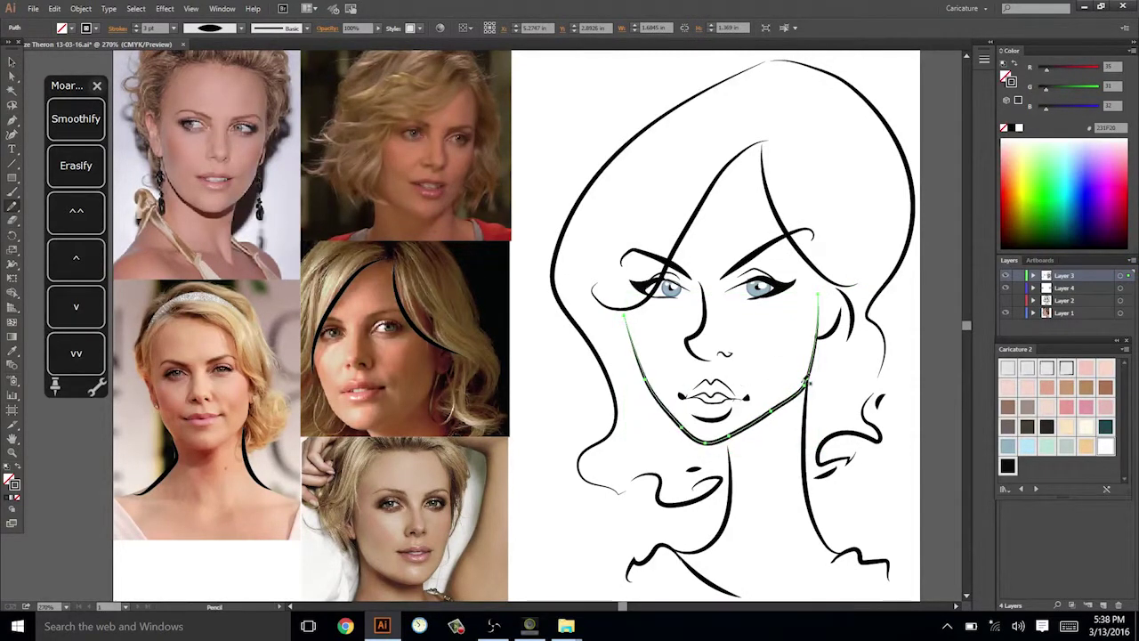
{"action": "left_click", "coordinate": [824, 334], "text": "ctrl"}
{"action": "key", "text": "ctrl+z"}
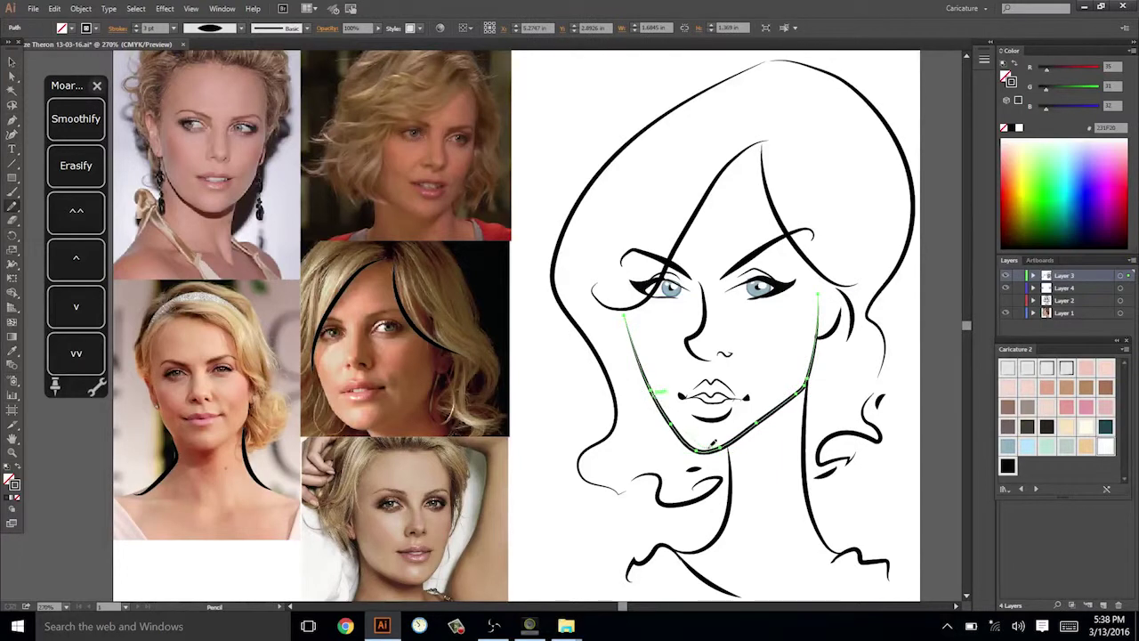
Try several reshaping strokes along the chin and both sides of the jaw, and undo the last one.
{"action": "left_click_drag", "start_coordinate": [711, 443], "coordinate": [792, 388]}
{"action": "mouse_move", "coordinate": [816, 294]}
{"action": "left_mouse_down"}
{"action": "mouse_move", "coordinate": [788, 403]}
{"action": "mouse_move", "coordinate": [715, 443]}
{"action": "mouse_move", "coordinate": [656, 374]}
{"action": "left_mouse_up"}
{"action": "left_click_drag", "start_coordinate": [622, 316], "coordinate": [659, 386]}
{"action": "mouse_move", "coordinate": [708, 441]}
{"action": "left_mouse_down"}
{"action": "mouse_move", "coordinate": [780, 393]}
{"action": "mouse_move", "coordinate": [709, 450]}
{"action": "mouse_move", "coordinate": [656, 397]}
{"action": "left_mouse_up"}
{"action": "left_click_drag", "start_coordinate": [702, 448], "coordinate": [796, 385]}
{"action": "left_click_drag", "start_coordinate": [818, 293], "coordinate": [674, 404]}
{"action": "left_click_drag", "start_coordinate": [703, 448], "coordinate": [790, 392]}
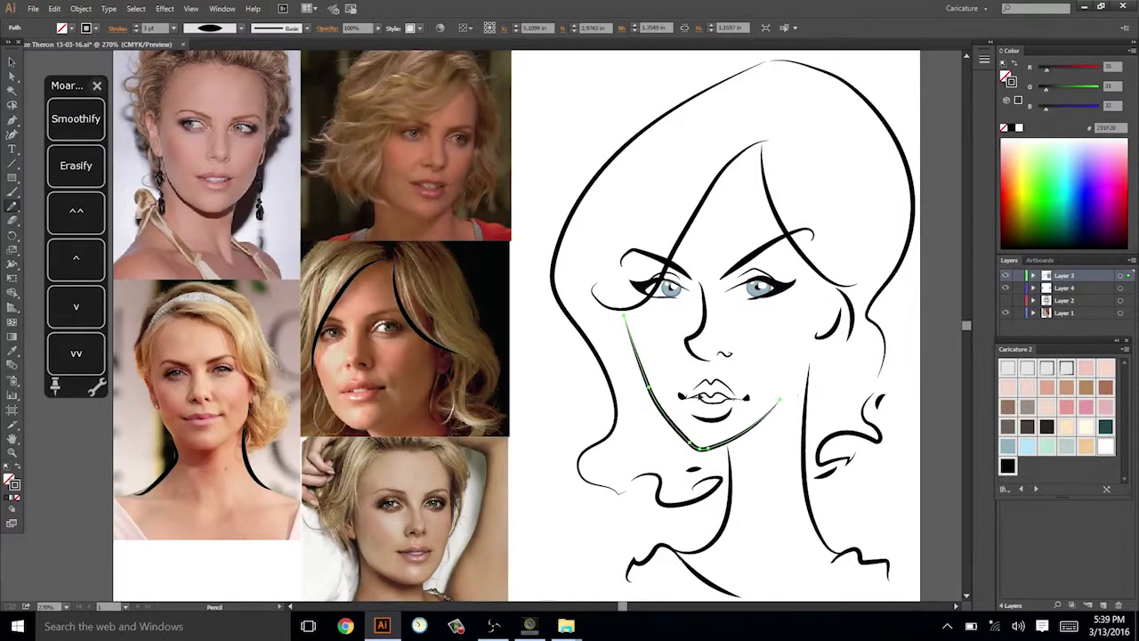
{"action": "key", "text": "ctrl+z"}
Redraw the lower jawline from the left cheek around a narrow chin up to the right side of the jaw.
{"action": "left_click_drag", "start_coordinate": [699, 447], "coordinate": [787, 396]}
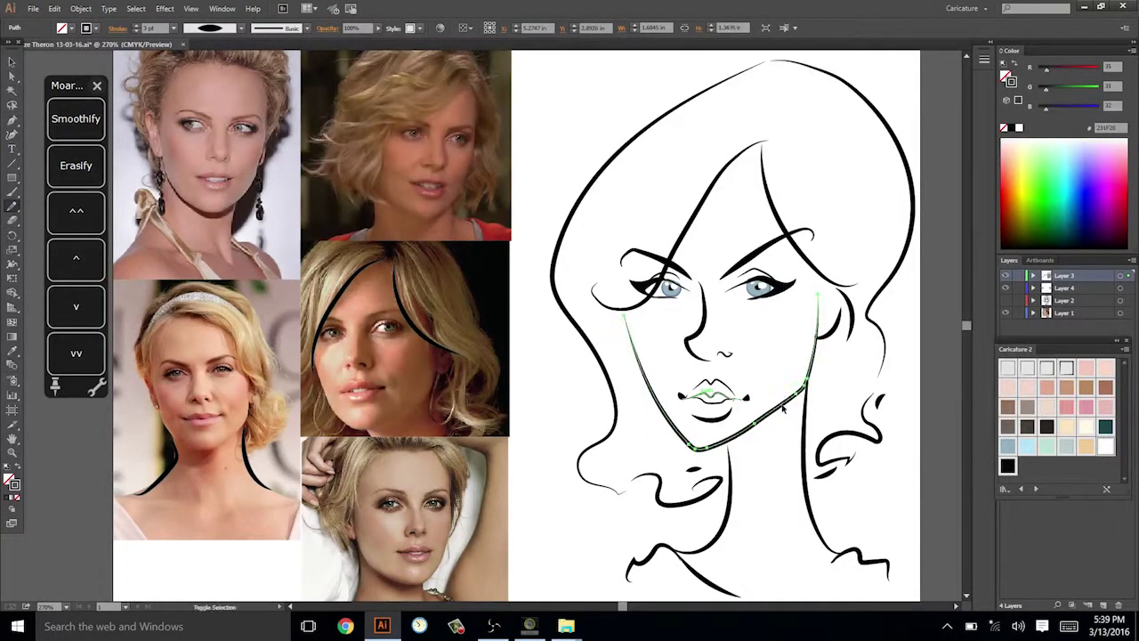
{"action": "key", "text": "ctrl+shift+a"}
{"action": "mouse_move", "coordinate": [886, 369]}
{"action": "left_mouse_down"}
{"action": "mouse_move", "coordinate": [881, 380]}
{"action": "mouse_move", "coordinate": [873, 366]}
{"action": "left_mouse_up"}
{"action": "left_click", "coordinate": [680, 434], "text": "ctrl"}
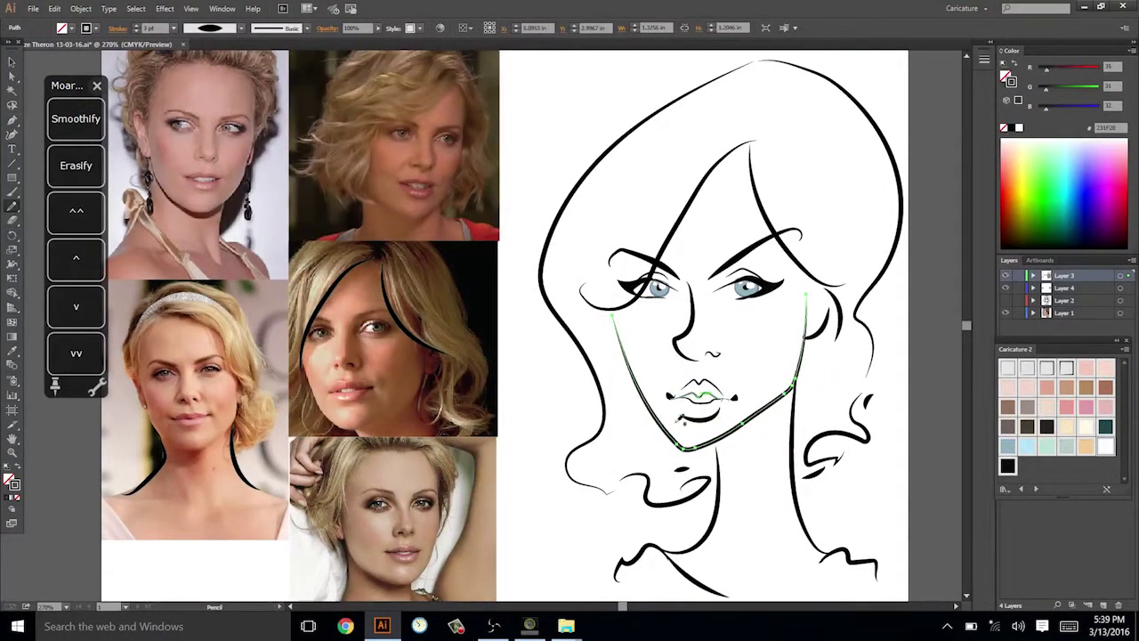
{"action": "mouse_move", "coordinate": [657, 419]}
{"action": "left_mouse_down"}
{"action": "mouse_move", "coordinate": [681, 447]}
{"action": "mouse_move", "coordinate": [770, 402]}
{"action": "left_mouse_up"}
{"action": "key", "text": "ctrl+shift+a"}
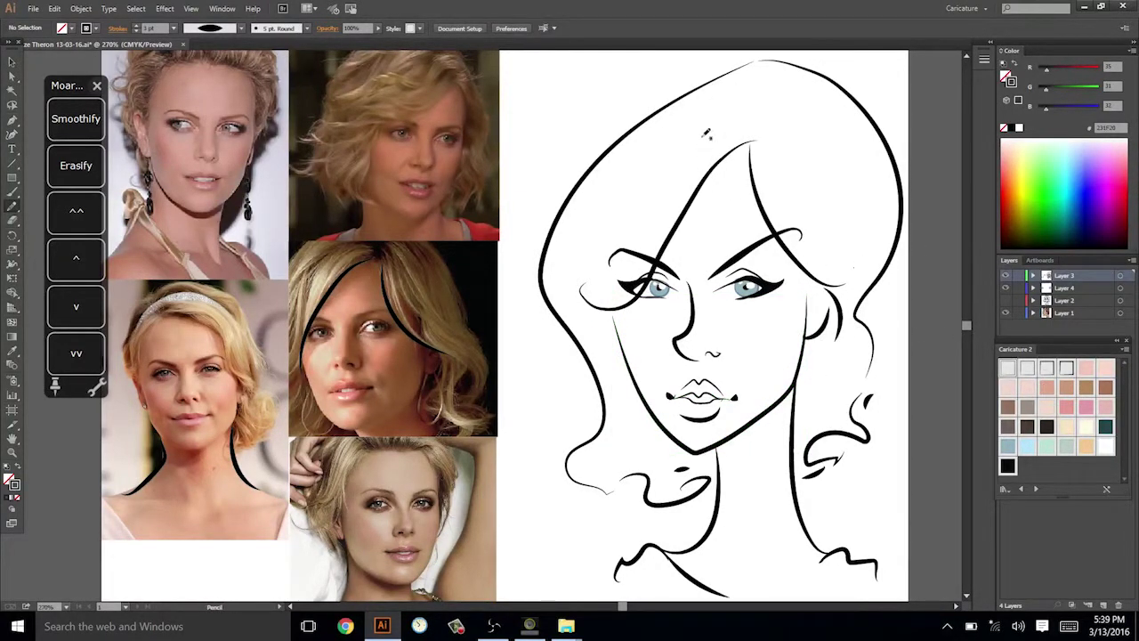
Draw a vertical guideline from the forehead through the chin to check the face's alignment, and delete it.
{"action": "left_click_drag", "start_coordinate": [701, 136], "coordinate": [695, 471]}
{"action": "key", "text": "ctrl+z"}
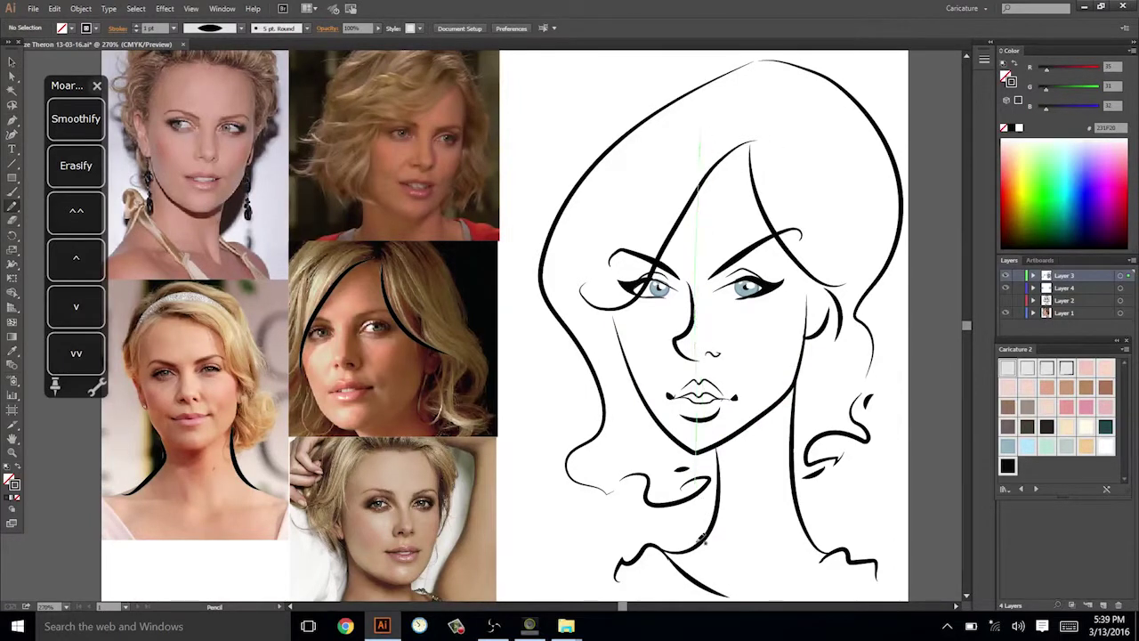
{"action": "left_click_drag", "start_coordinate": [702, 538], "coordinate": [702, 534]}
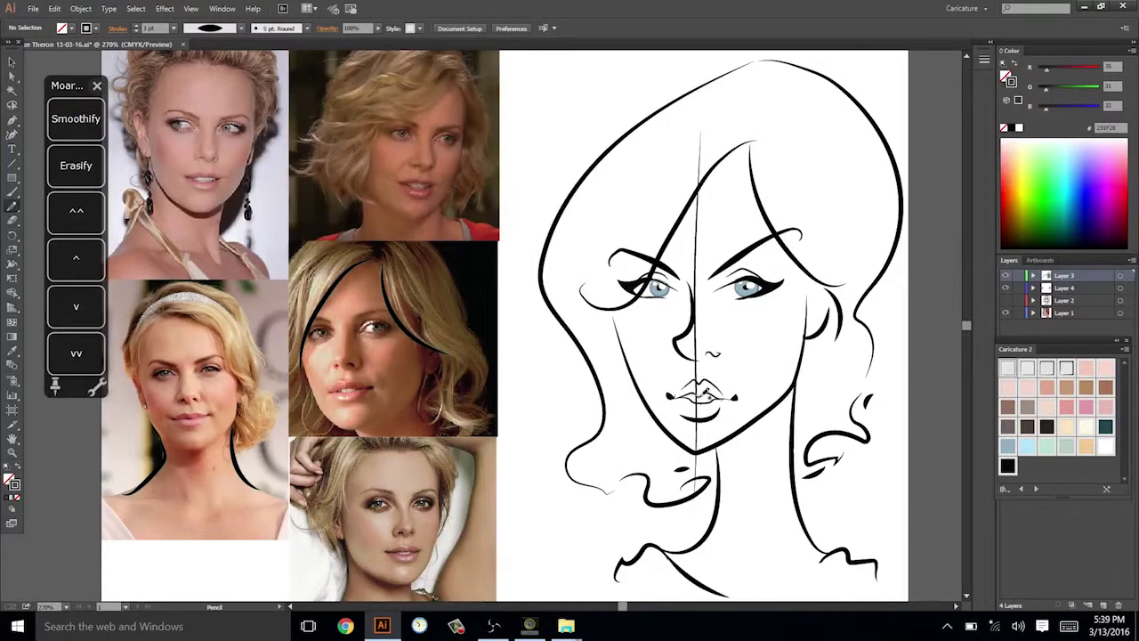
{"action": "left_click", "coordinate": [713, 385], "text": "ctrl"}
{"action": "left_click", "coordinate": [828, 326], "text": "ctrl"}
{"action": "key", "text": "v"}
{"action": "left_click", "coordinate": [698, 446]}
{"action": "key", "text": "Delete"}
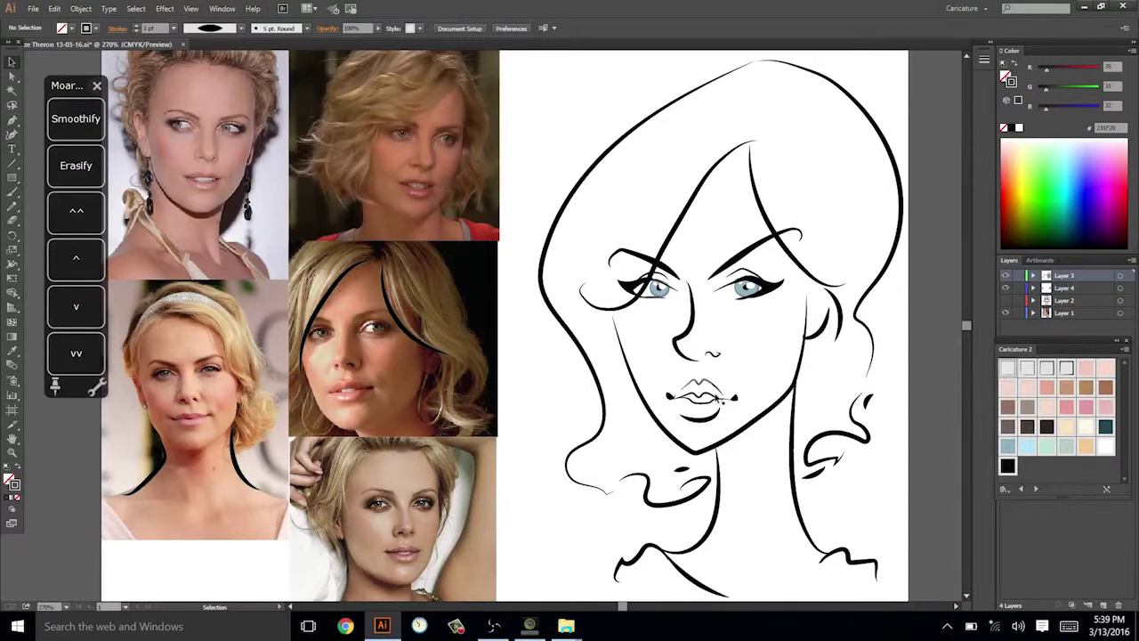
Try shifting the mouth and jawline together slightly to the left, and undo the move.
{"action": "left_click_drag", "start_coordinate": [681, 394], "coordinate": [711, 417]}
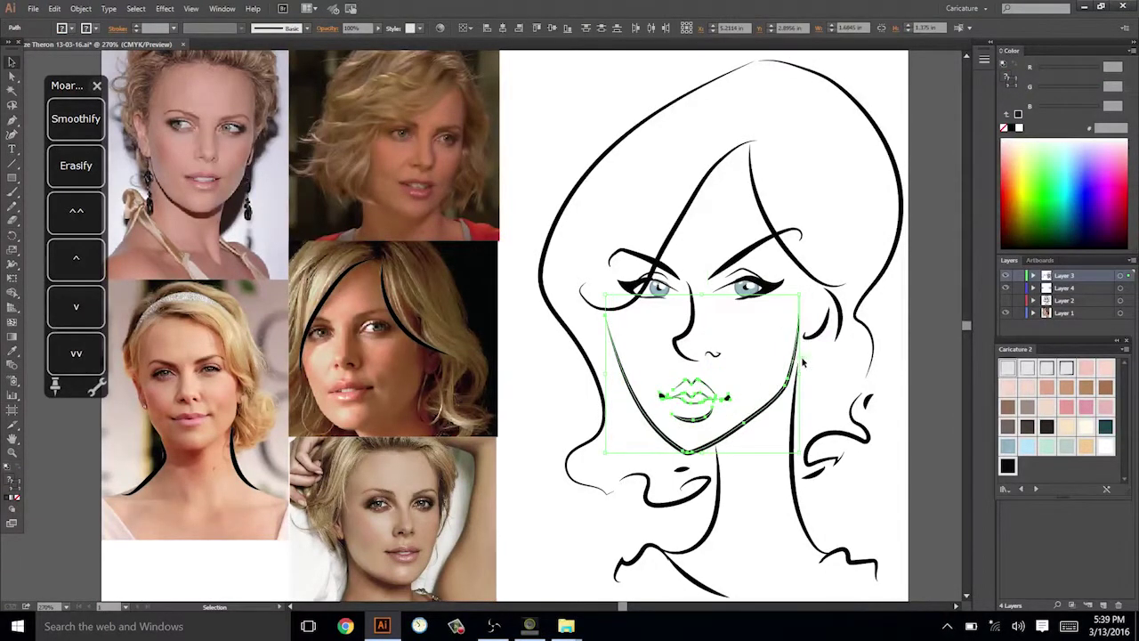
{"action": "left_click", "coordinate": [843, 380]}
{"action": "key", "text": "ctrl+z"}
{"action": "left_click", "coordinate": [883, 335]}
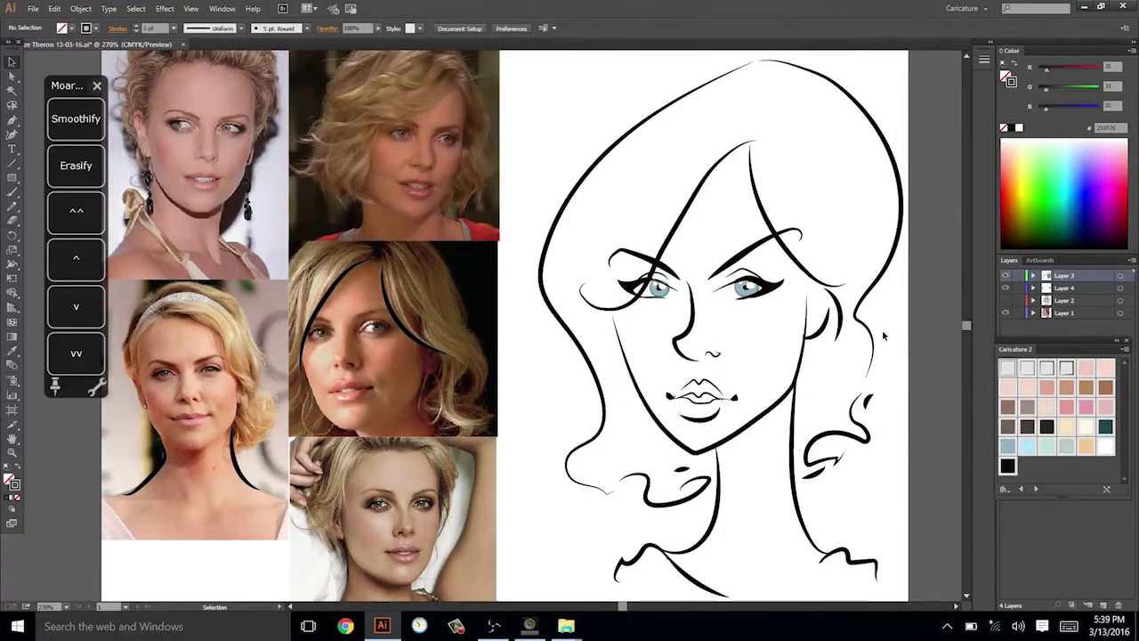
{"action": "left_click_drag", "start_coordinate": [890, 310], "coordinate": [891, 325]}
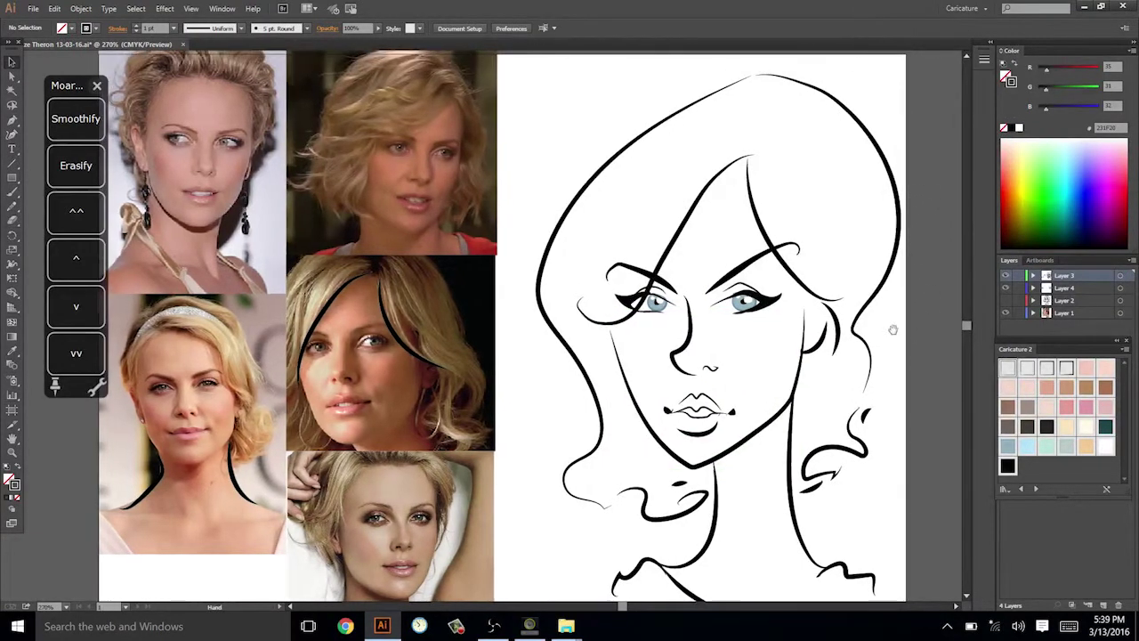
{"action": "mouse_move", "coordinate": [914, 486]}
{"action": "left_mouse_down"}
{"action": "mouse_move", "coordinate": [922, 495]}
{"action": "mouse_move", "coordinate": [922, 476]}
{"action": "left_mouse_up"}
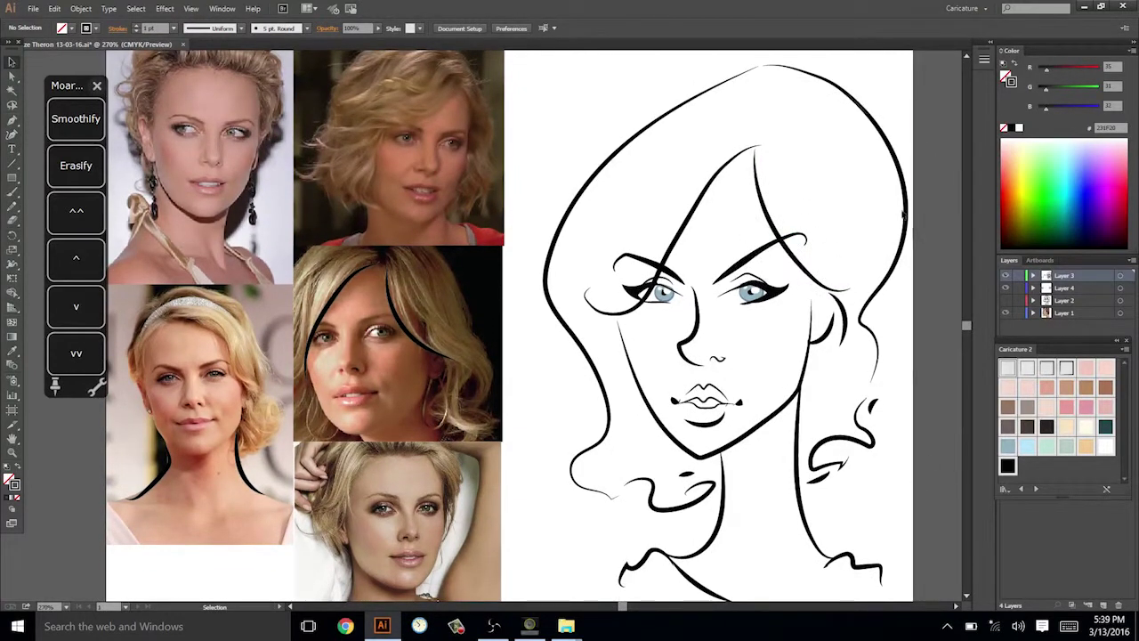
Draw small black-filled Pencil shapes with no stroke along the mouth line between the lips, one on each side.
{"action": "left_click_drag", "start_coordinate": [909, 256], "coordinate": [908, 248]}
{"action": "left_click_drag", "start_coordinate": [891, 330], "coordinate": [895, 322]}
{"action": "key", "text": "n"}
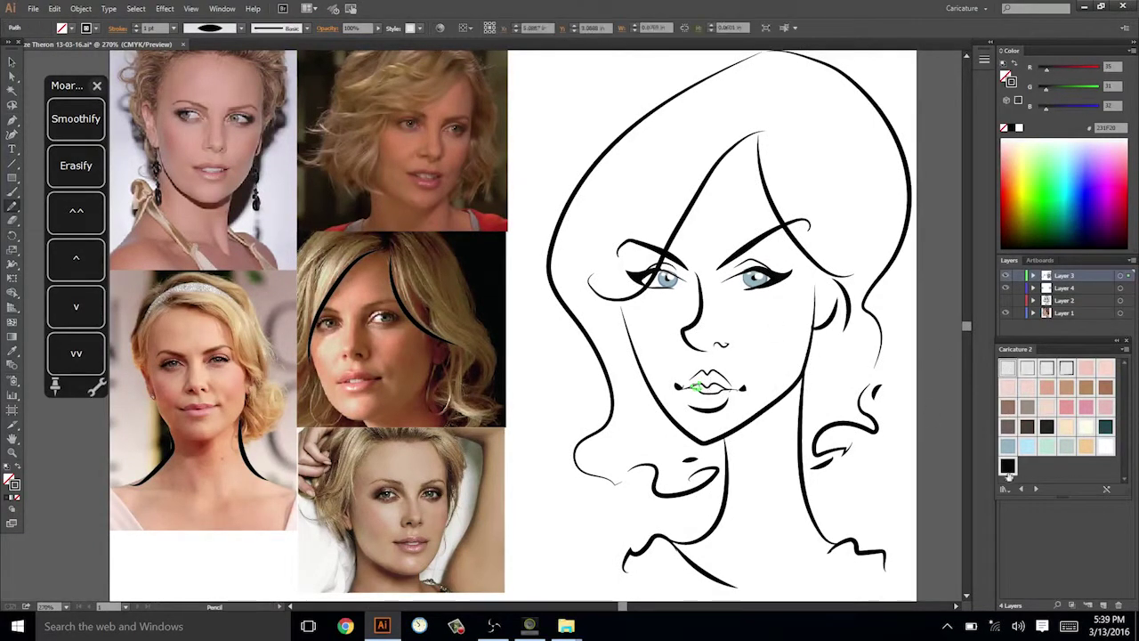
{"action": "key", "text": "shift+x"}
{"action": "key", "text": "shift+x"}
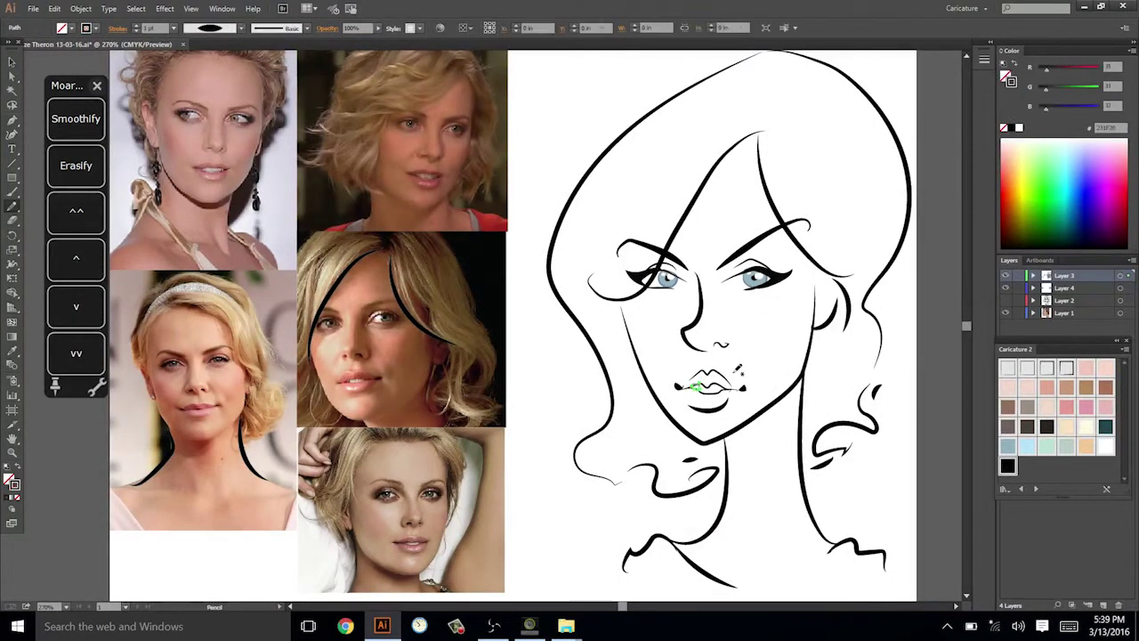
{"action": "left_click_drag", "start_coordinate": [693, 384], "coordinate": [711, 388]}
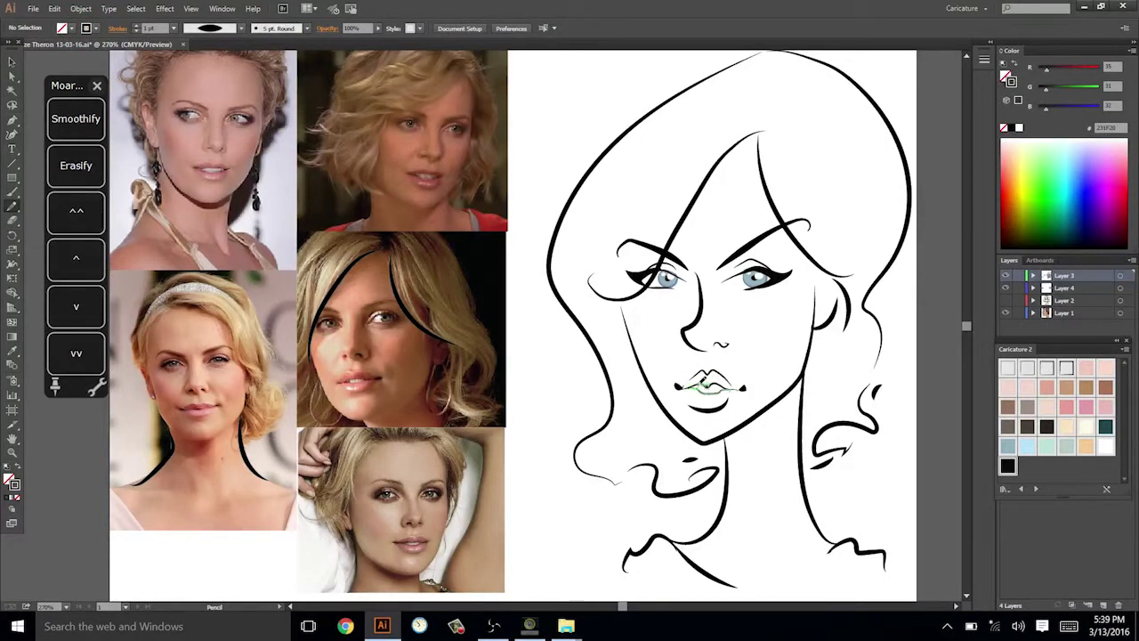
{"action": "key", "text": "shift+x"}
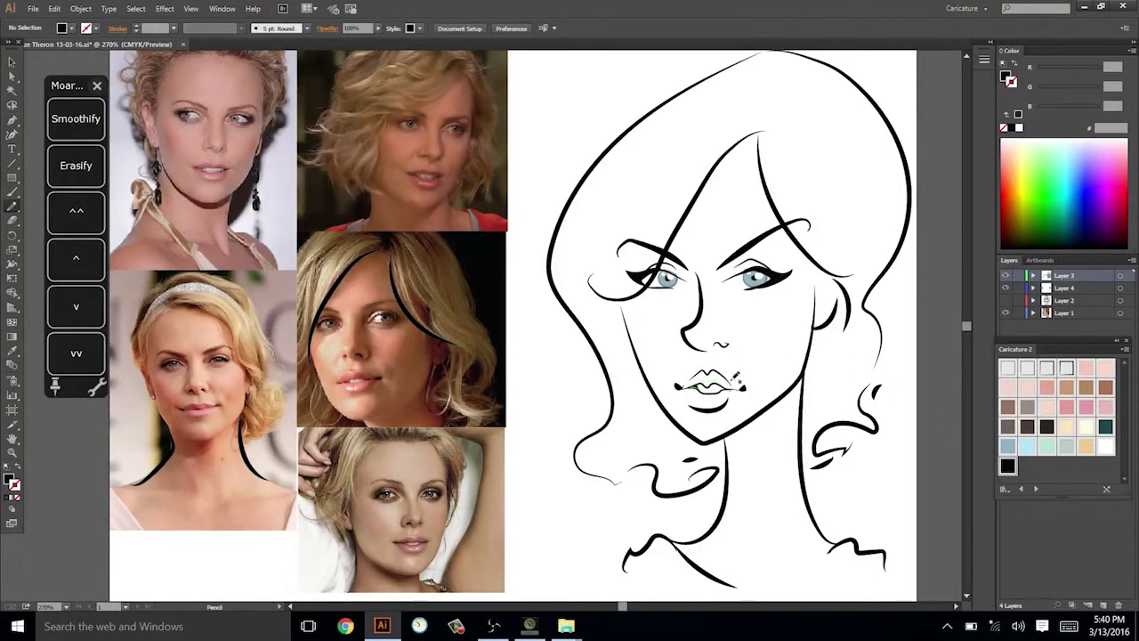
{"action": "left_click_drag", "start_coordinate": [732, 384], "coordinate": [719, 390]}
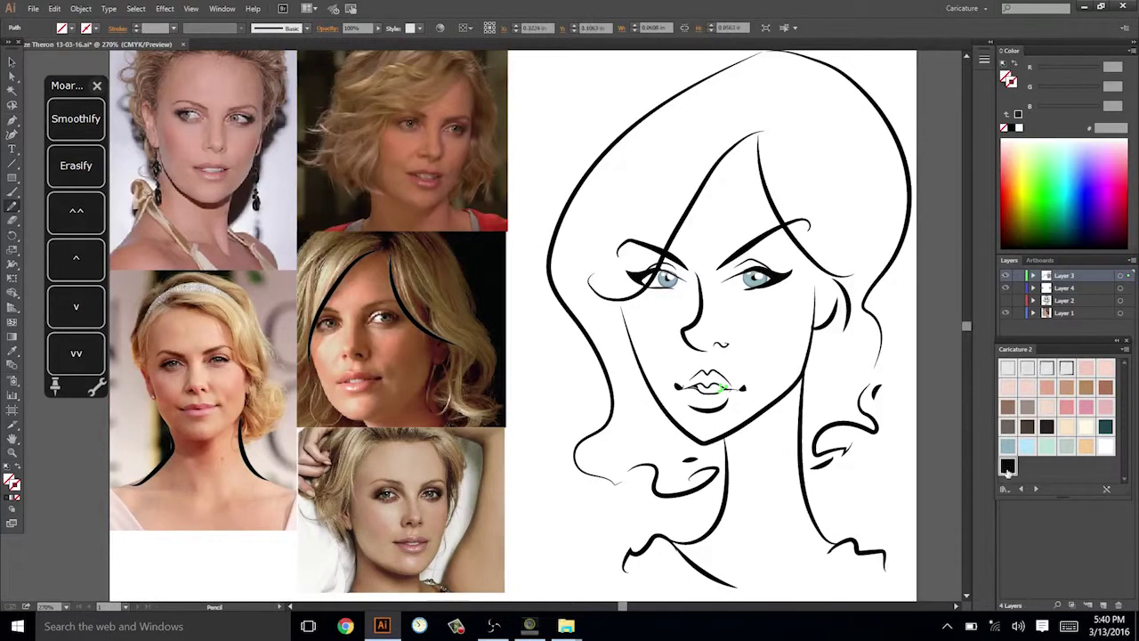
{"action": "left_click_drag", "start_coordinate": [859, 362], "coordinate": [871, 367]}
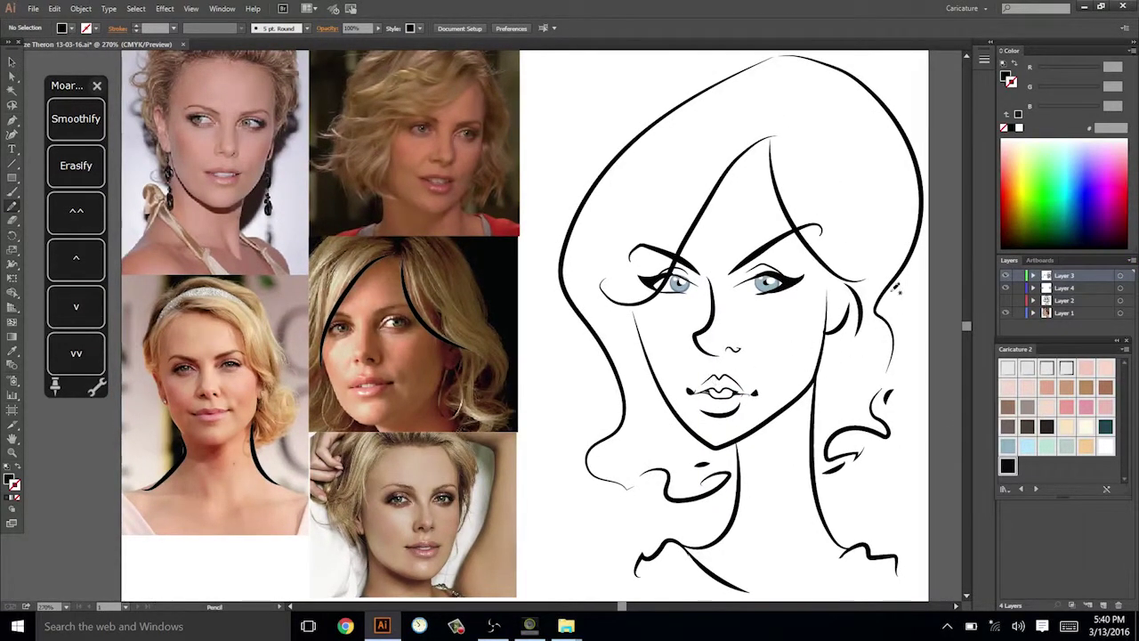
Try shifting the shadow line below the lower lip slightly, and undo the change.
{"action": "key", "text": "v"}
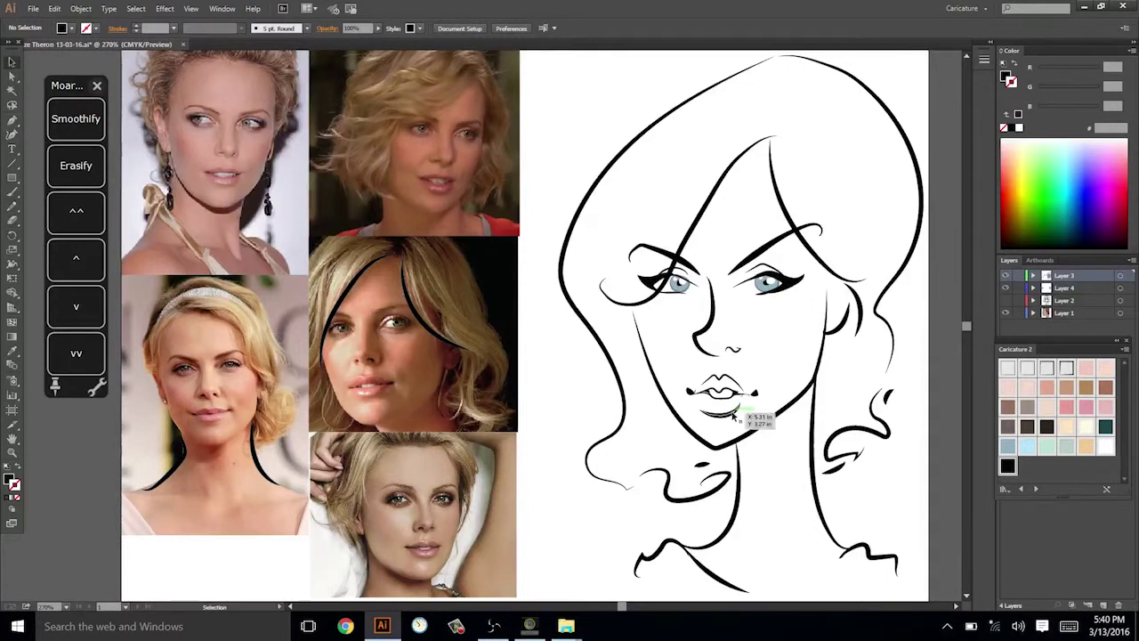
{"action": "left_click_drag", "start_coordinate": [738, 411], "coordinate": [732, 409]}
{"action": "left_click", "coordinate": [772, 358]}
{"action": "key", "text": "ctrl+z"}
Try moving the nose line and nostril slightly upward, away from the lips.
{"action": "left_click_drag", "start_coordinate": [696, 359], "coordinate": [718, 352]}
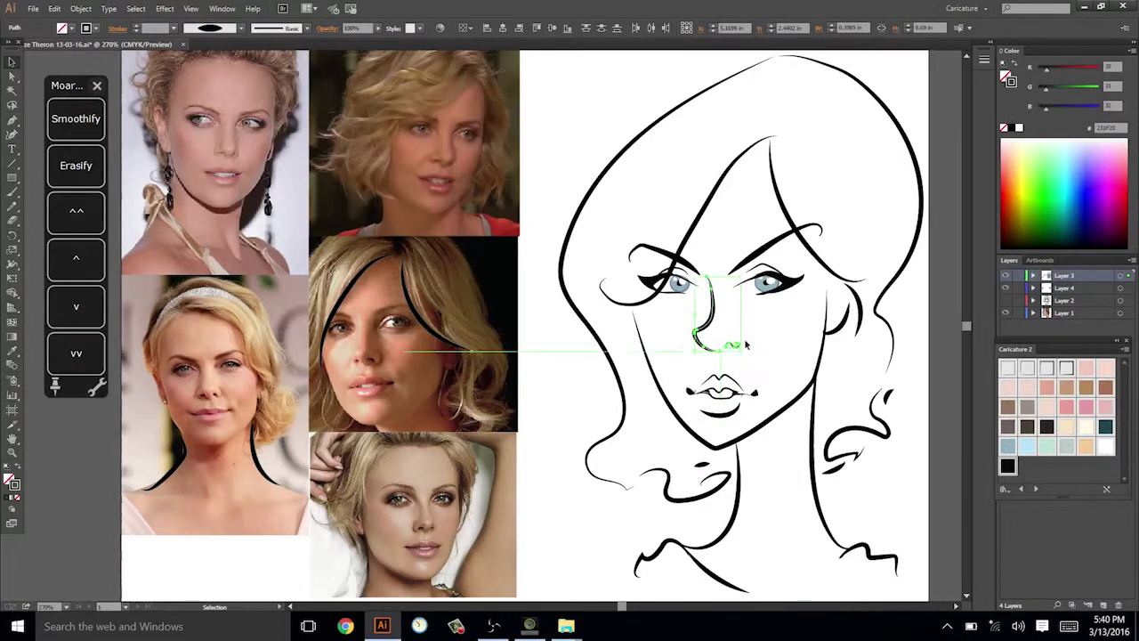
{"action": "left_click", "coordinate": [778, 326]}
{"action": "mouse_move", "coordinate": [925, 325]}
{"action": "left_mouse_down"}
{"action": "mouse_move", "coordinate": [908, 340]}
{"action": "mouse_move", "coordinate": [931, 330]}
{"action": "mouse_move", "coordinate": [921, 336]}
{"action": "mouse_move", "coordinate": [920, 308]}
{"action": "left_mouse_up"}
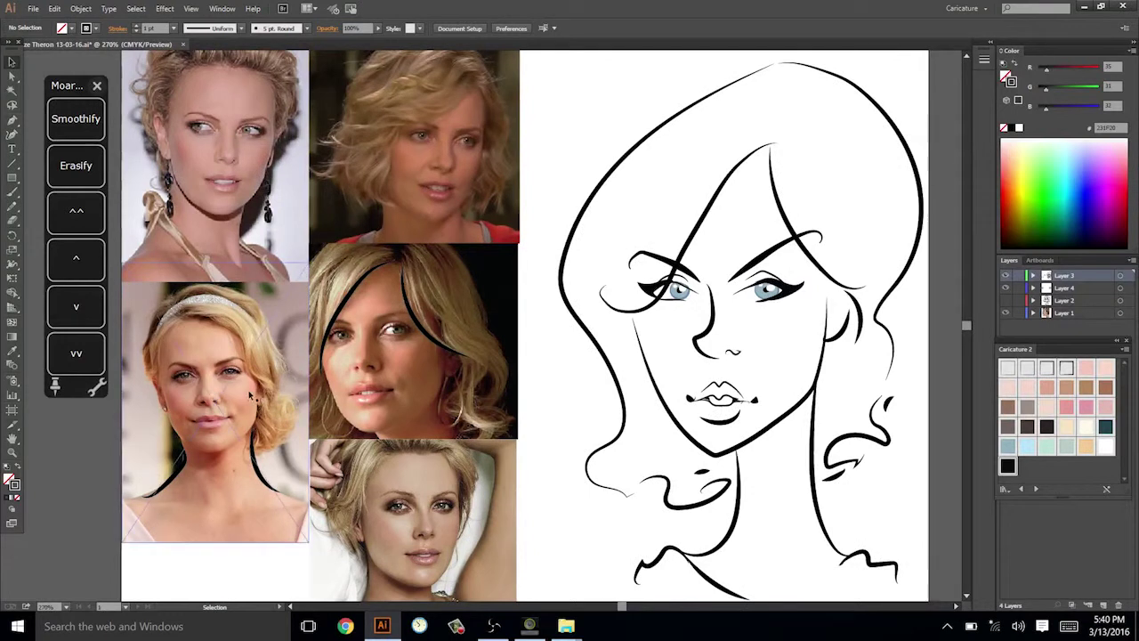
Draw a short guide from nose to lips on the headband photo, and undo it together with the last nose move.
{"action": "key", "text": "n"}
{"action": "left_click_drag", "start_coordinate": [211, 406], "coordinate": [208, 417]}
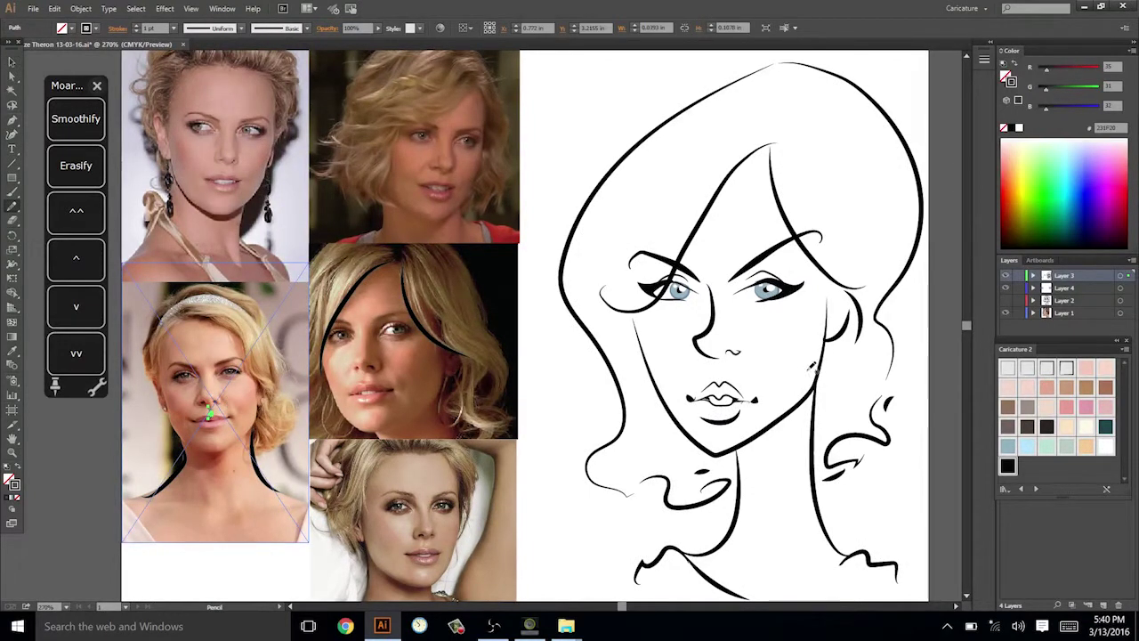
{"action": "left_click_drag", "start_coordinate": [833, 339], "coordinate": [846, 315]}
{"action": "key", "text": "ctrl+z"}
{"action": "key", "text": "ctrl+z"}
{"action": "key", "text": "ctrl+z"}
{"action": "key", "text": "ctrl+z"}
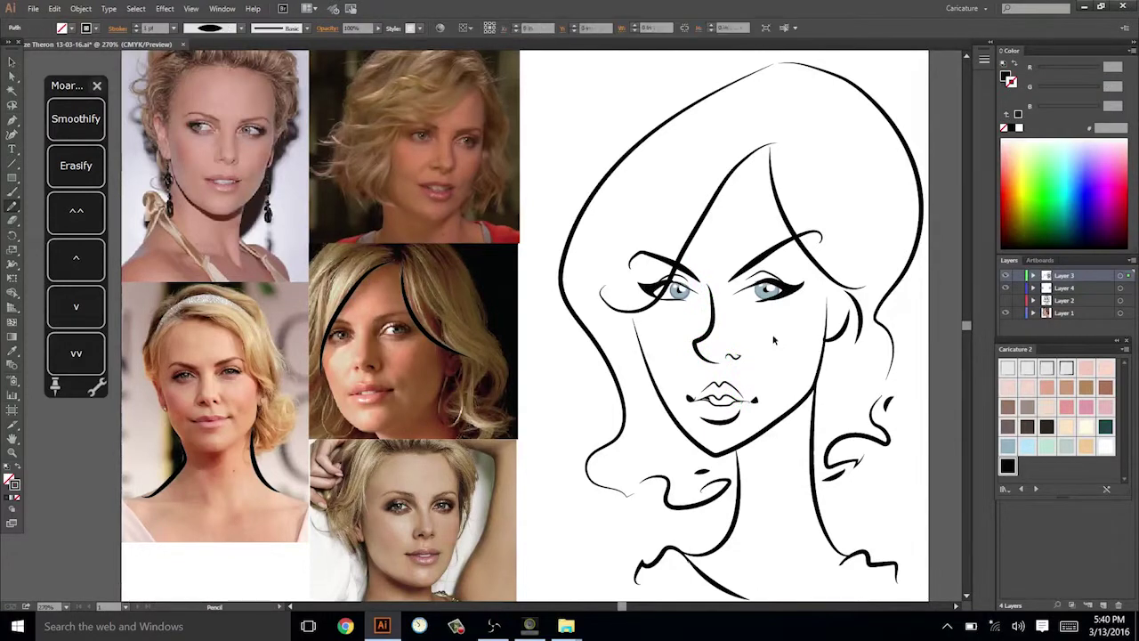
Move the nose line and nostril together slightly up to widen the gap above the lips.
{"action": "key", "text": "shift+x"}
{"action": "left_click_drag", "start_coordinate": [932, 322], "coordinate": [923, 323]}
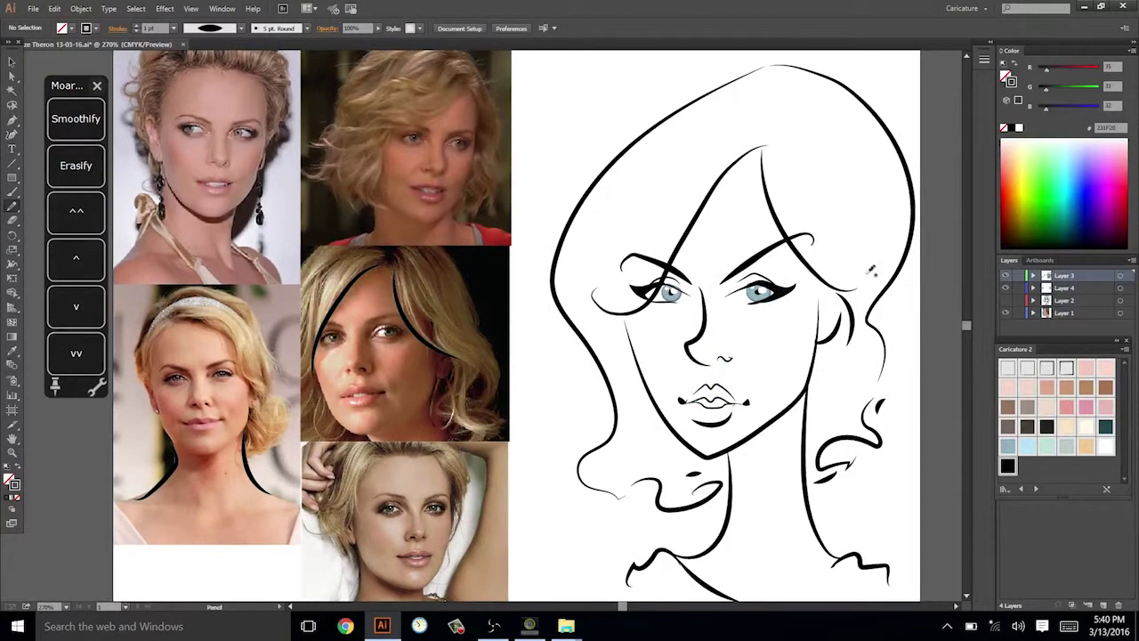
{"action": "key", "text": "v"}
{"action": "mouse_move", "coordinate": [695, 373]}
{"action": "left_mouse_down"}
{"action": "mouse_move", "coordinate": [743, 336]}
{"action": "mouse_move", "coordinate": [710, 362]}
{"action": "left_mouse_up"}
{"action": "left_click", "coordinate": [775, 338]}
Delete the black hairline curves traced over the middle reference photo.
{"action": "left_click_drag", "start_coordinate": [919, 341], "coordinate": [901, 314]}
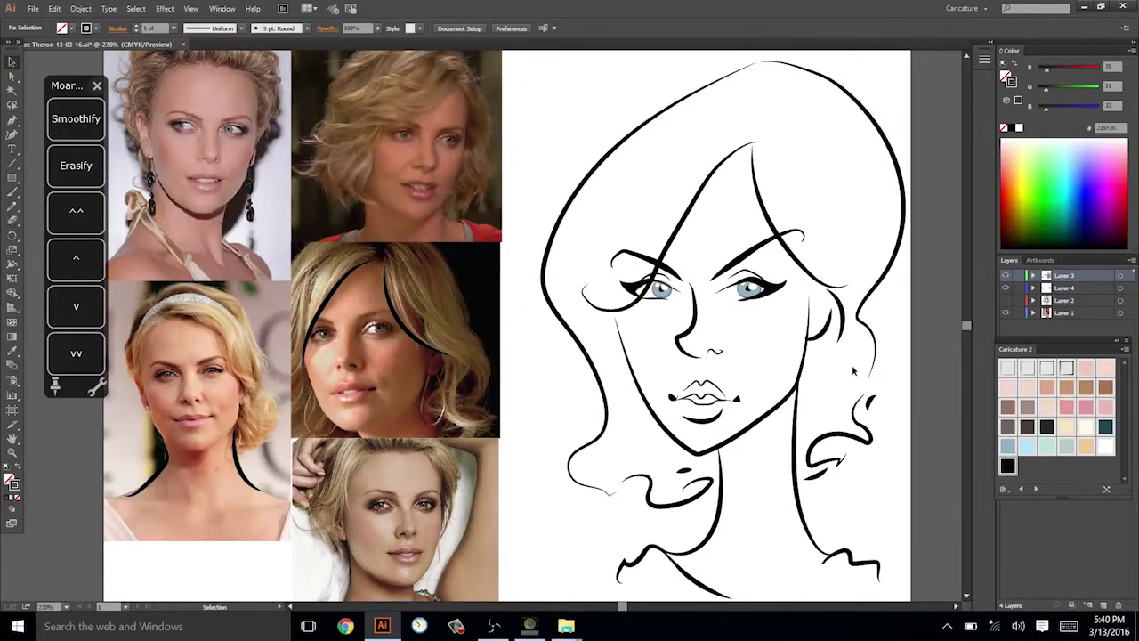
{"action": "key", "text": "space"}
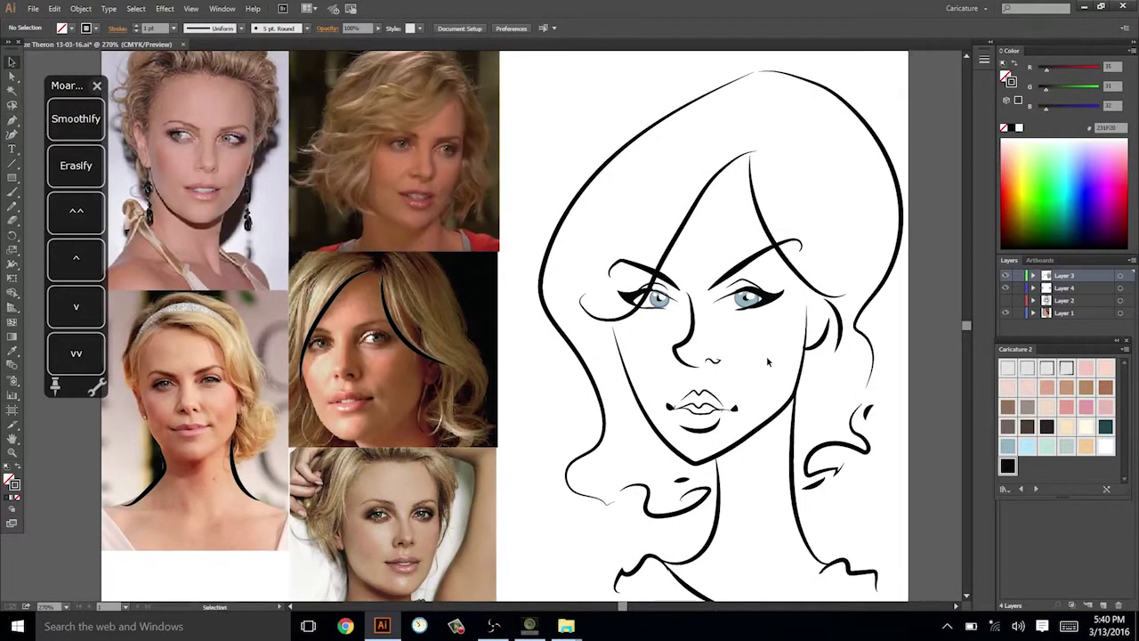
{"action": "key", "text": "space"}
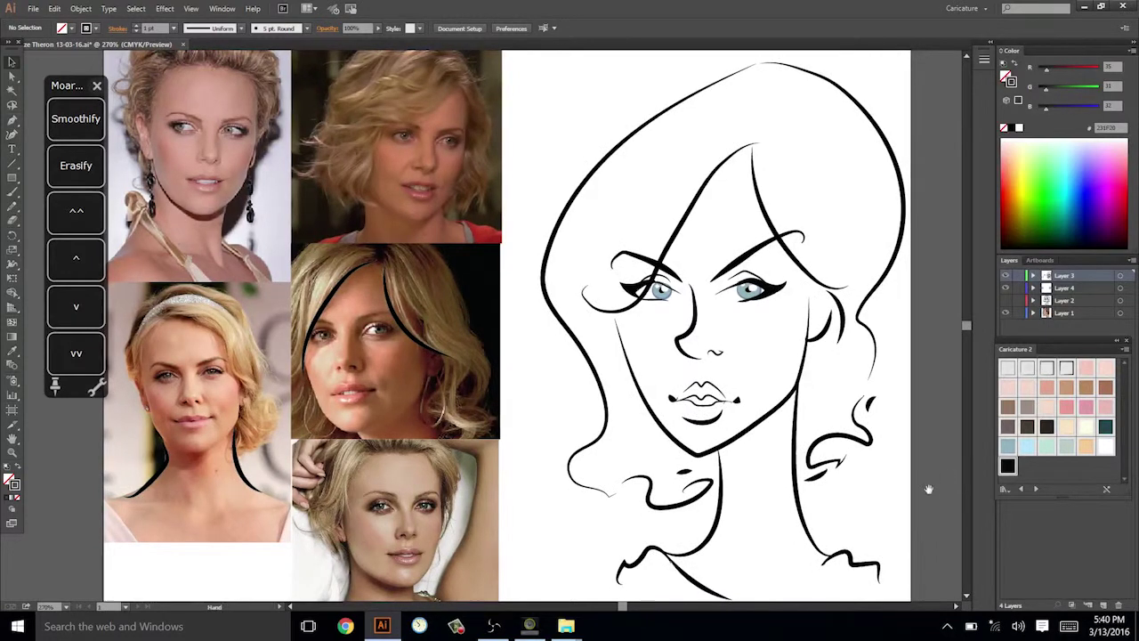
{"action": "mouse_move", "coordinate": [929, 489]}
{"action": "left_mouse_down"}
{"action": "mouse_move", "coordinate": [914, 485]}
{"action": "mouse_move", "coordinate": [905, 500]}
{"action": "mouse_move", "coordinate": [895, 463]}
{"action": "left_mouse_up"}
{"action": "key", "text": "space"}
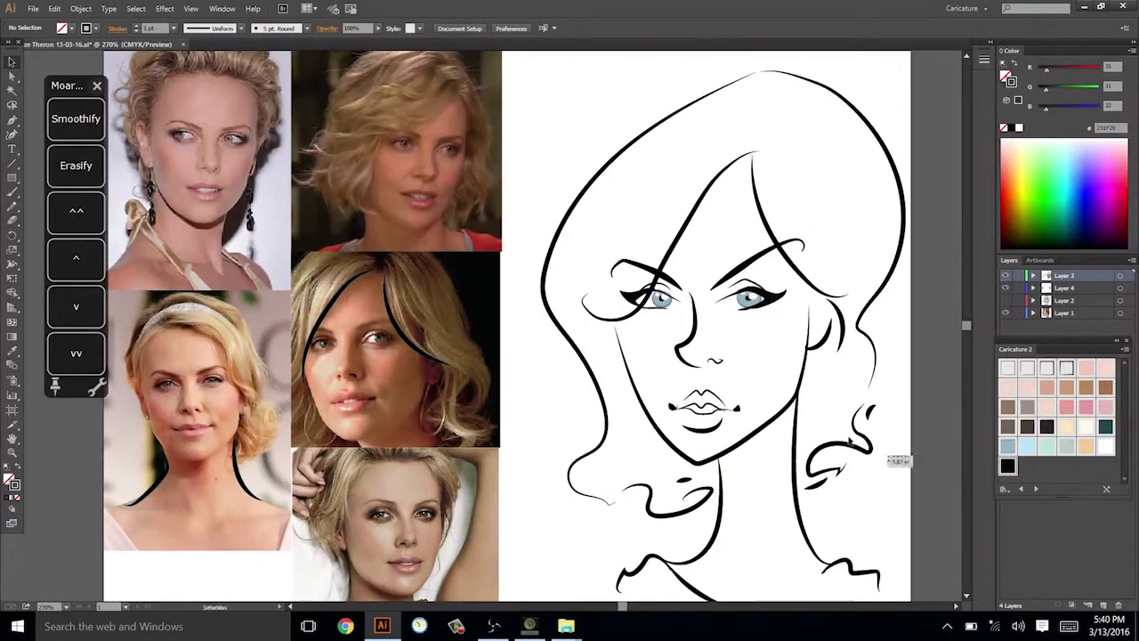
{"action": "left_click", "coordinate": [396, 286]}
{"action": "key", "text": "Delete"}
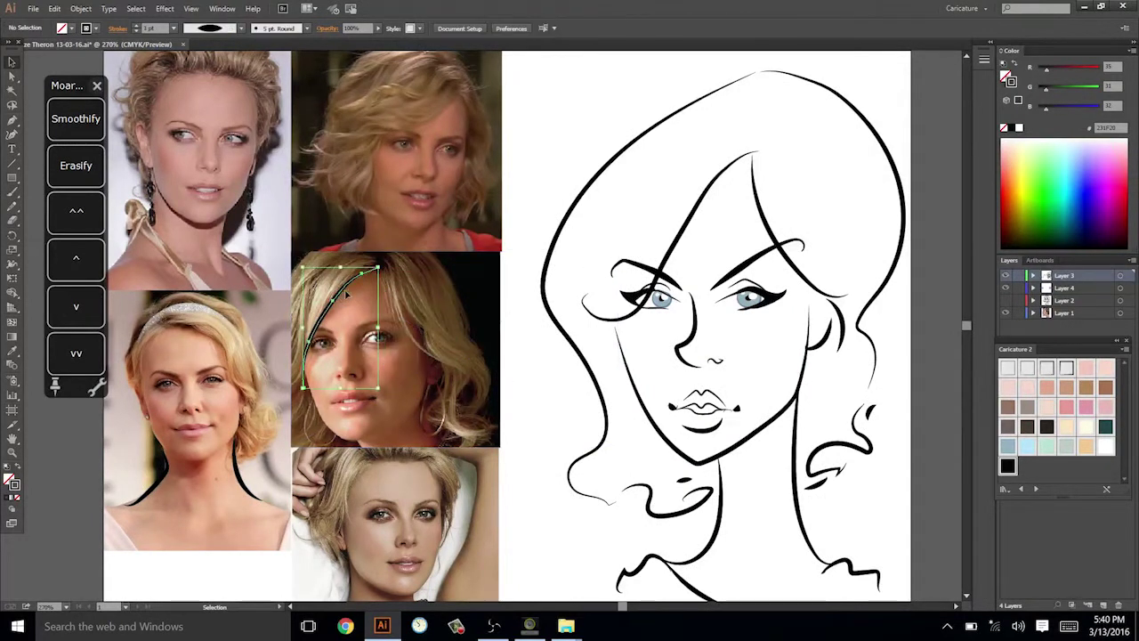
{"action": "left_click", "coordinate": [490, 627]}
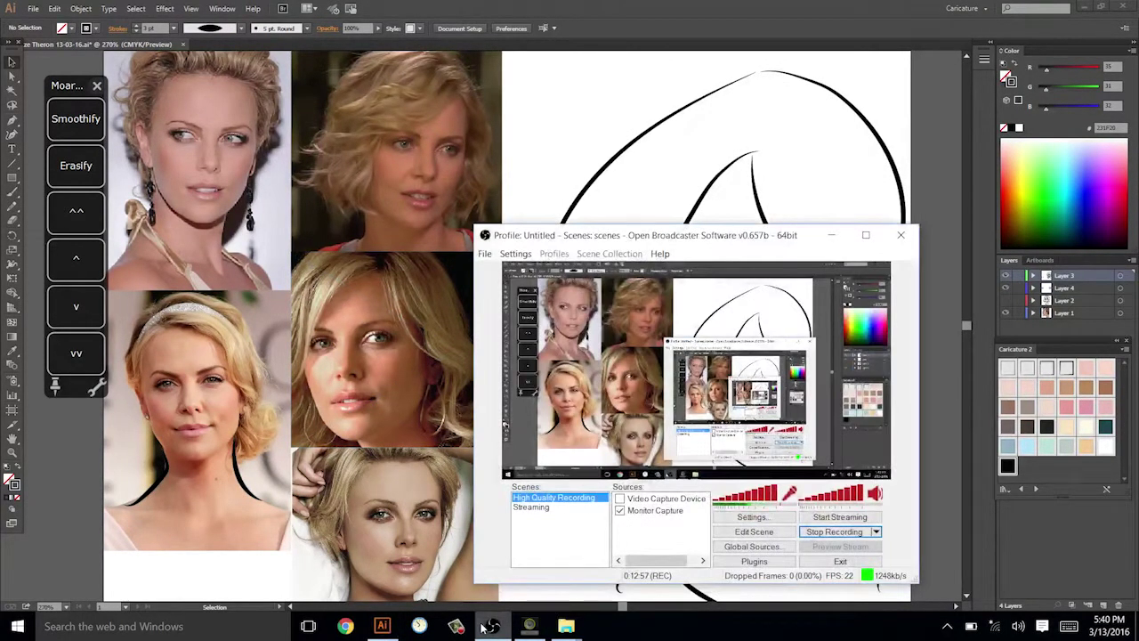
{"action": "left_click", "coordinate": [833, 234]}
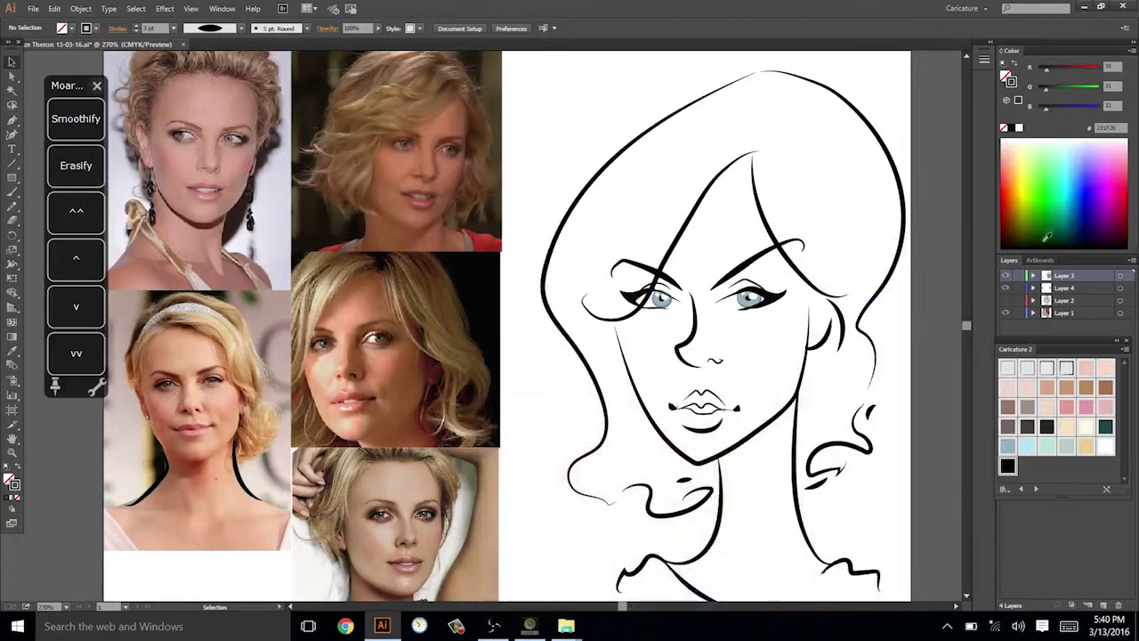
On Layer 4, draw a closed light pink skin shape around the face, hairline, ear and neck with the Pencil tool.
{"action": "left_click_drag", "start_coordinate": [883, 435], "coordinate": [867, 438]}
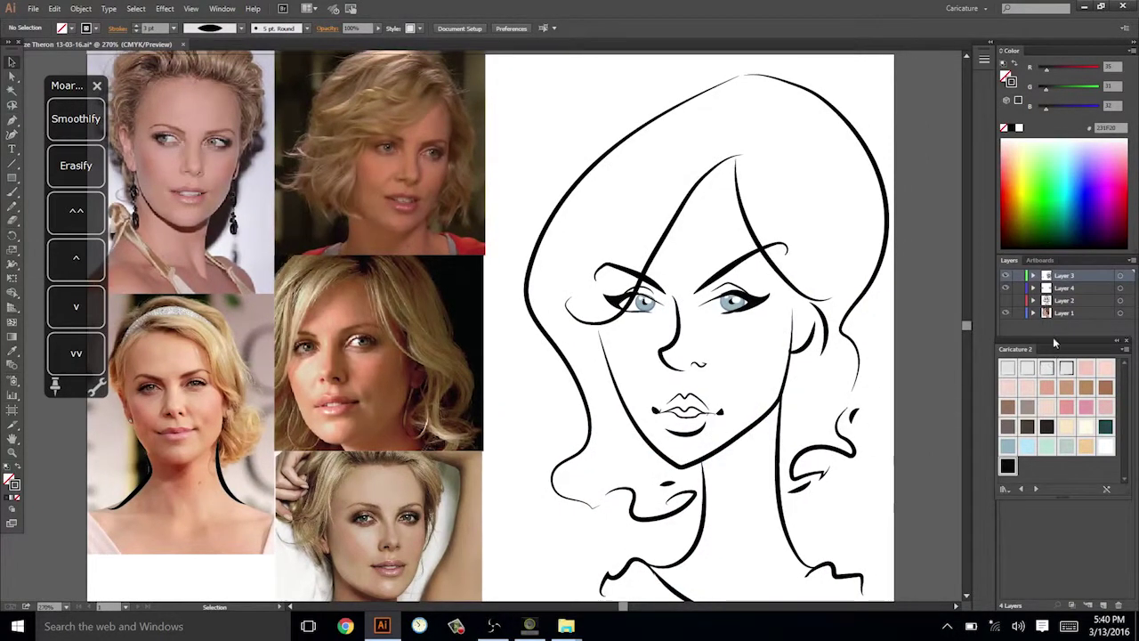
{"action": "left_click", "coordinate": [1064, 288]}
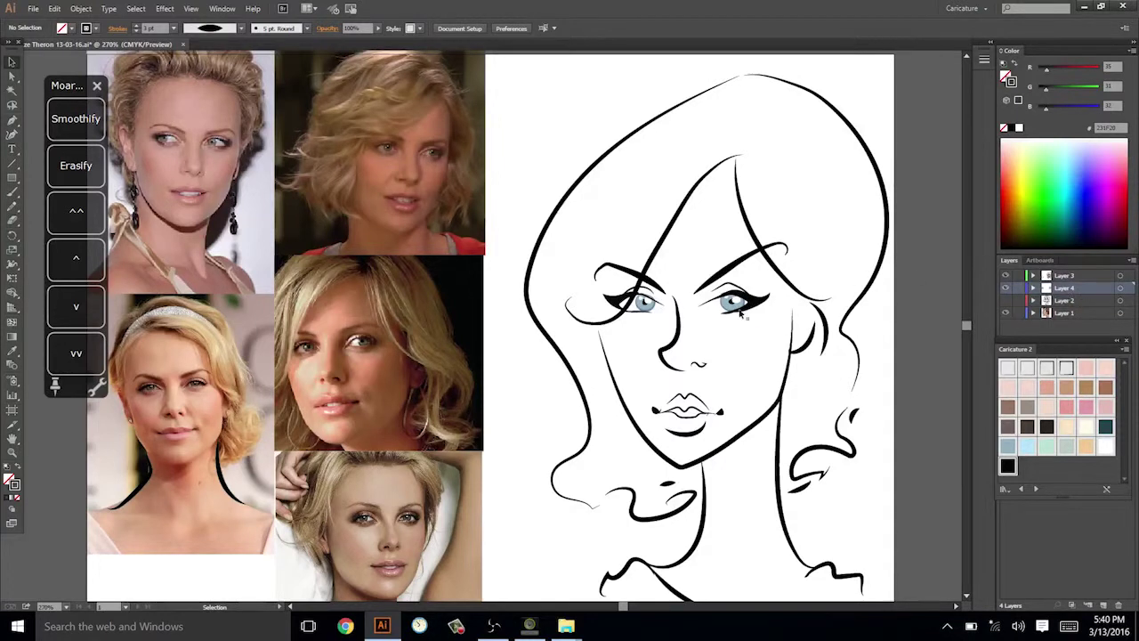
{"action": "left_click", "coordinate": [1006, 388]}
{"action": "key", "text": "n"}
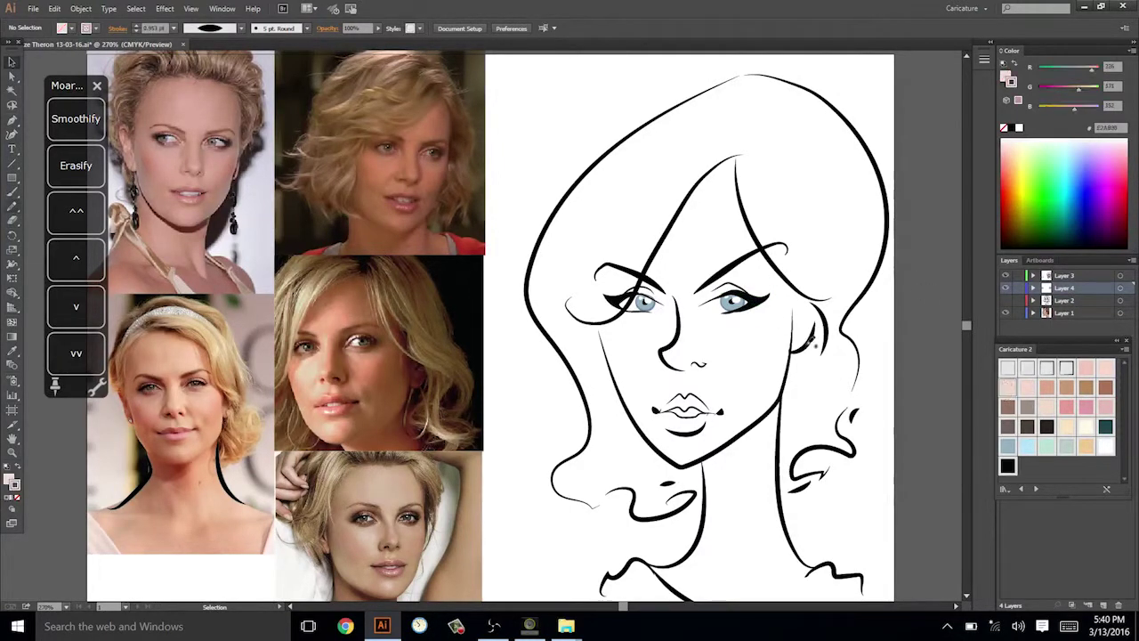
{"action": "left_click_drag", "start_coordinate": [685, 454], "coordinate": [623, 377]}
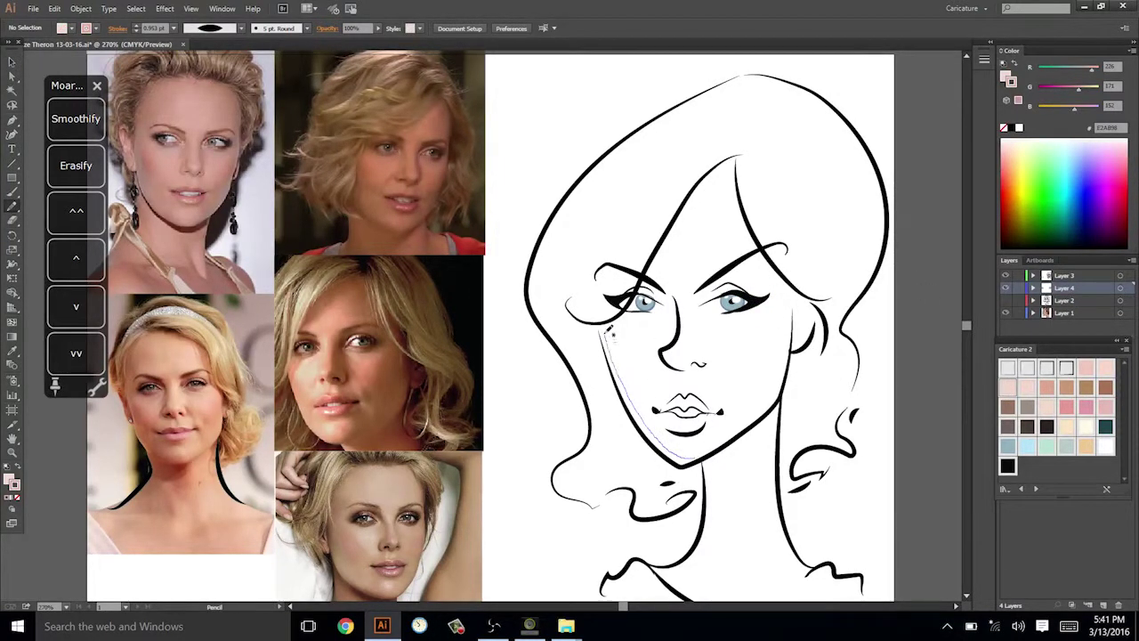
{"action": "mouse_move", "coordinate": [610, 331]}
{"action": "left_mouse_down"}
{"action": "mouse_move", "coordinate": [691, 192]}
{"action": "mouse_move", "coordinate": [743, 156]}
{"action": "left_mouse_up"}
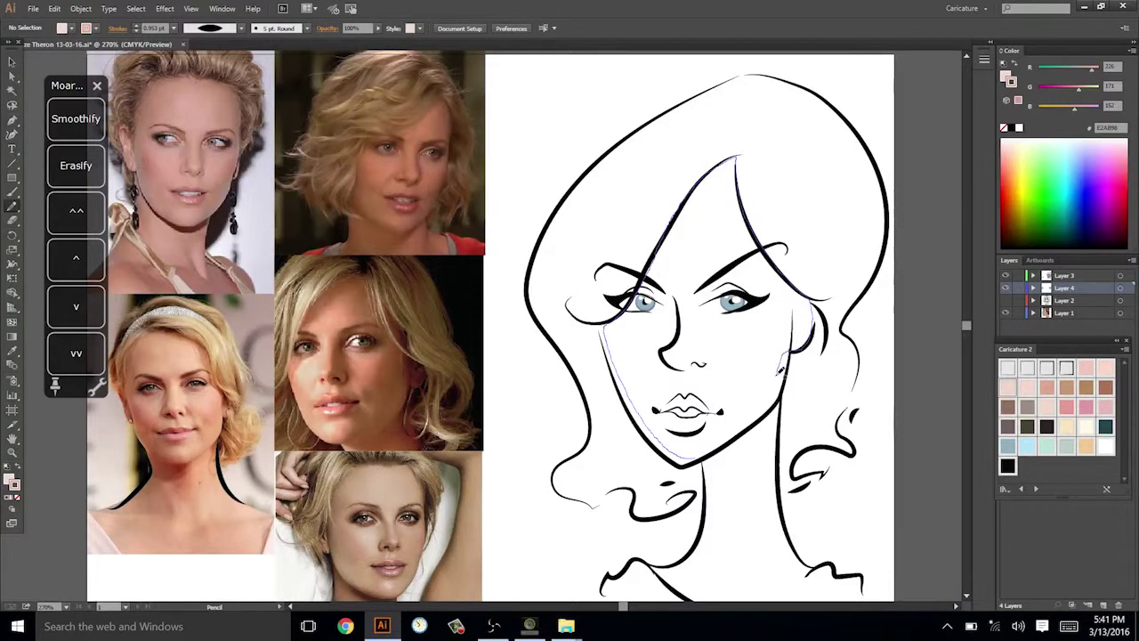
{"action": "mouse_move", "coordinate": [781, 367]}
{"action": "left_mouse_down"}
{"action": "mouse_move", "coordinate": [774, 503]}
{"action": "mouse_move", "coordinate": [788, 561]}
{"action": "mouse_move", "coordinate": [812, 574]}
{"action": "mouse_move", "coordinate": [782, 592]}
{"action": "left_mouse_up"}
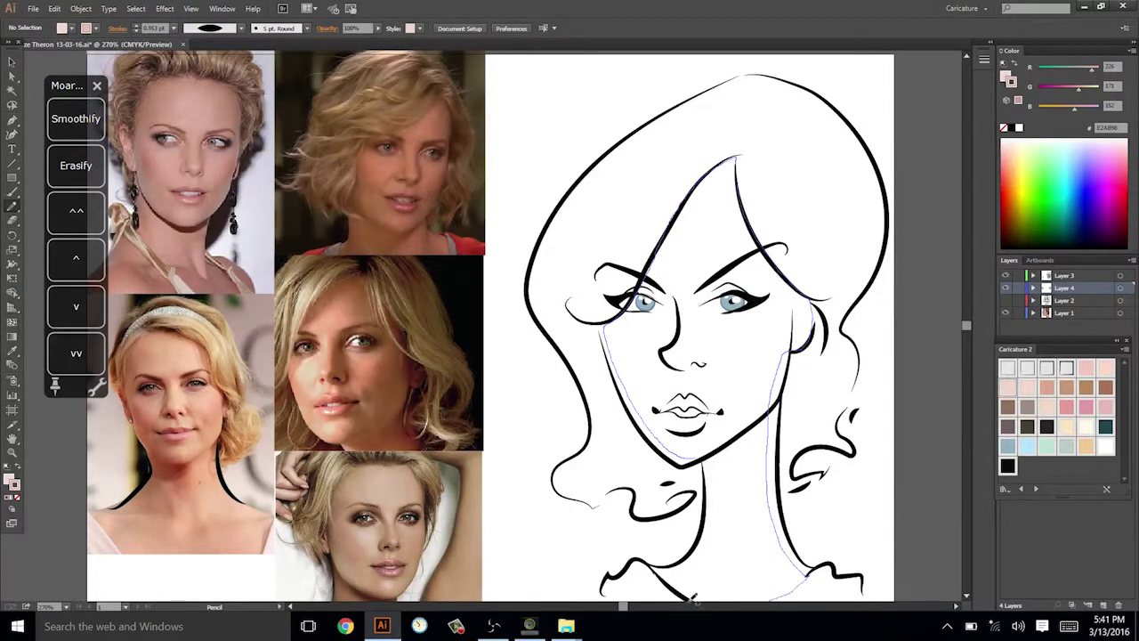
{"action": "left_click_drag", "start_coordinate": [712, 522], "coordinate": [702, 457]}
Apply the light pink skin swatch to the face and neck shape, send it behind the eyes, and deselect it.
{"action": "left_click", "coordinate": [1010, 387]}
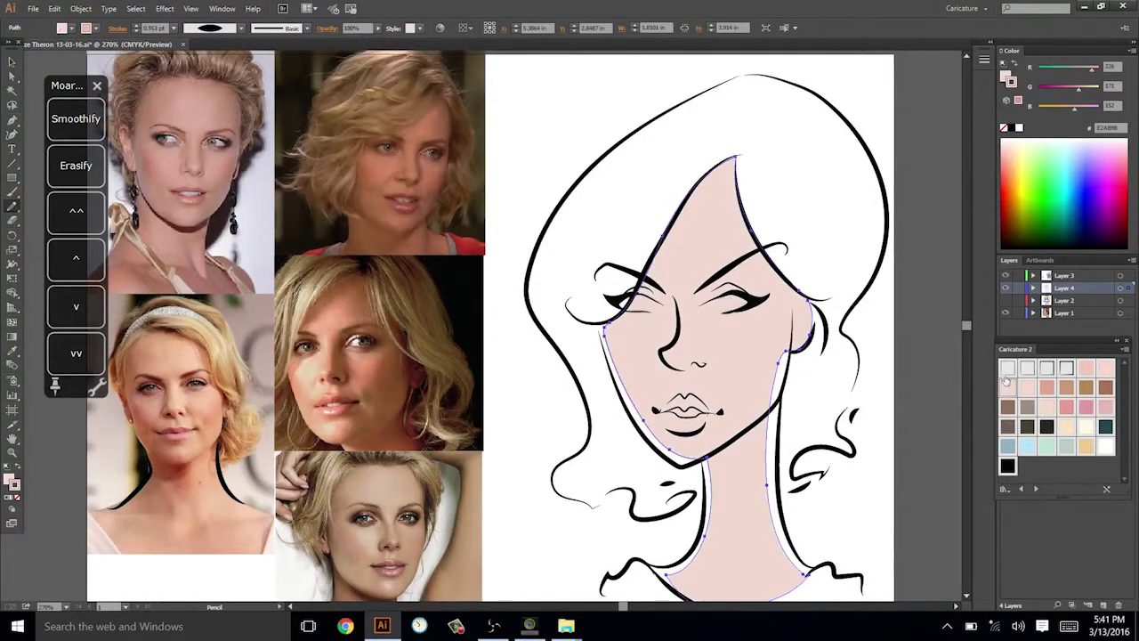
{"action": "left_click", "coordinate": [77, 359]}
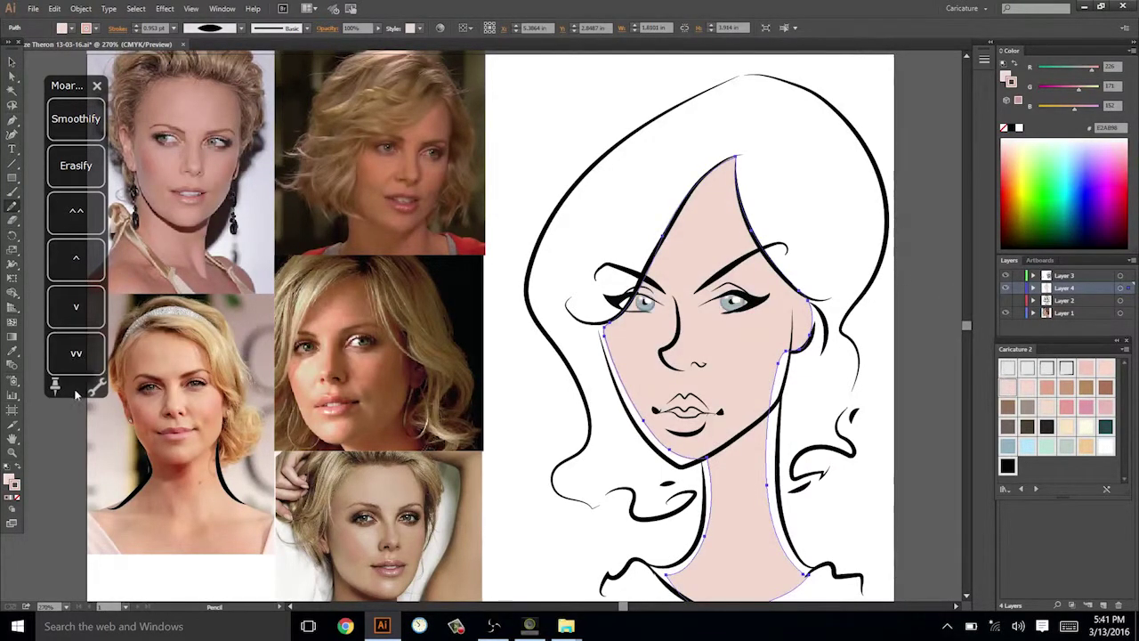
{"action": "key", "text": "ctrl+shift+a"}
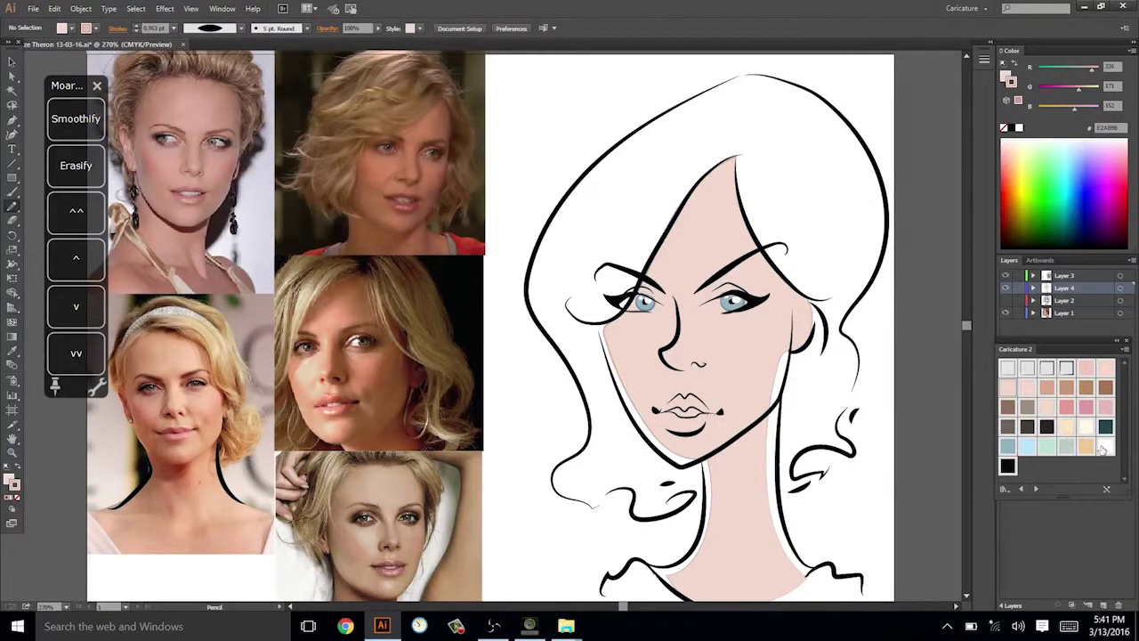
Try drawing a white-filled shape with no stroke for the white of the eye on the left.
{"action": "left_click", "coordinate": [1102, 449]}
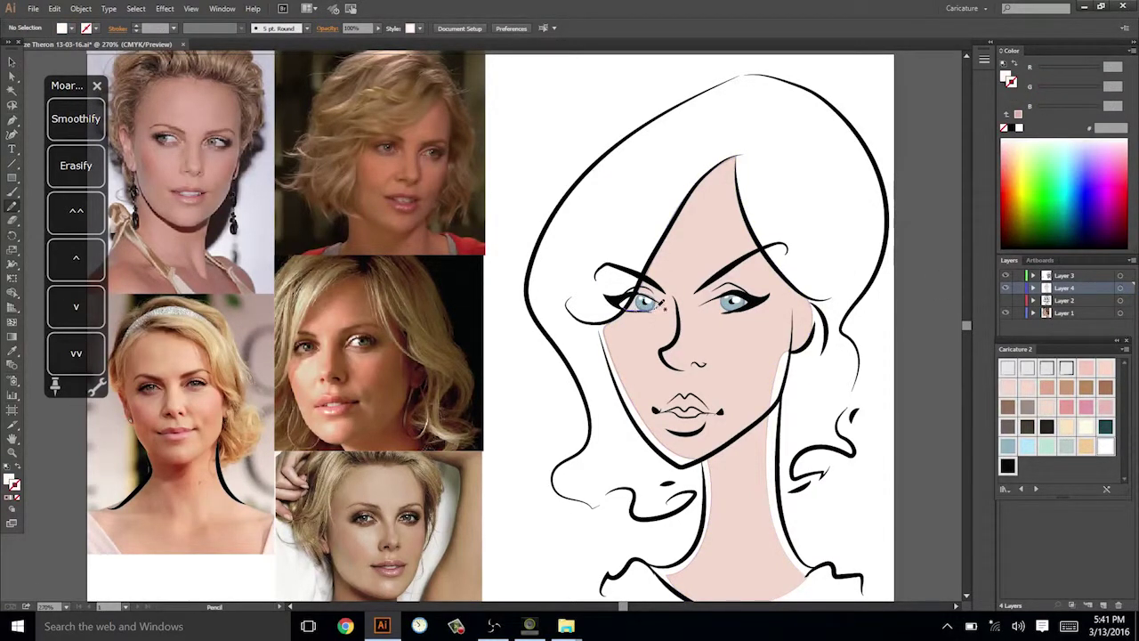
{"action": "left_click_drag", "start_coordinate": [664, 307], "coordinate": [627, 308]}
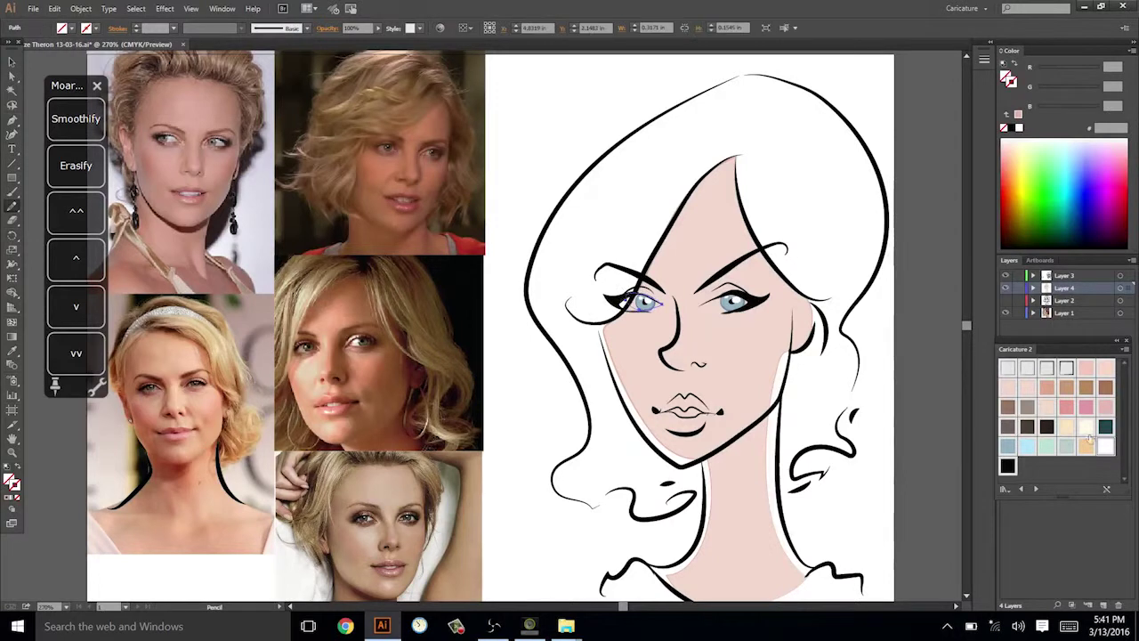
{"action": "left_click", "coordinate": [1105, 447]}
{"action": "key", "text": "ctrl+["}
{"action": "key", "text": "ctrl+shift+a"}
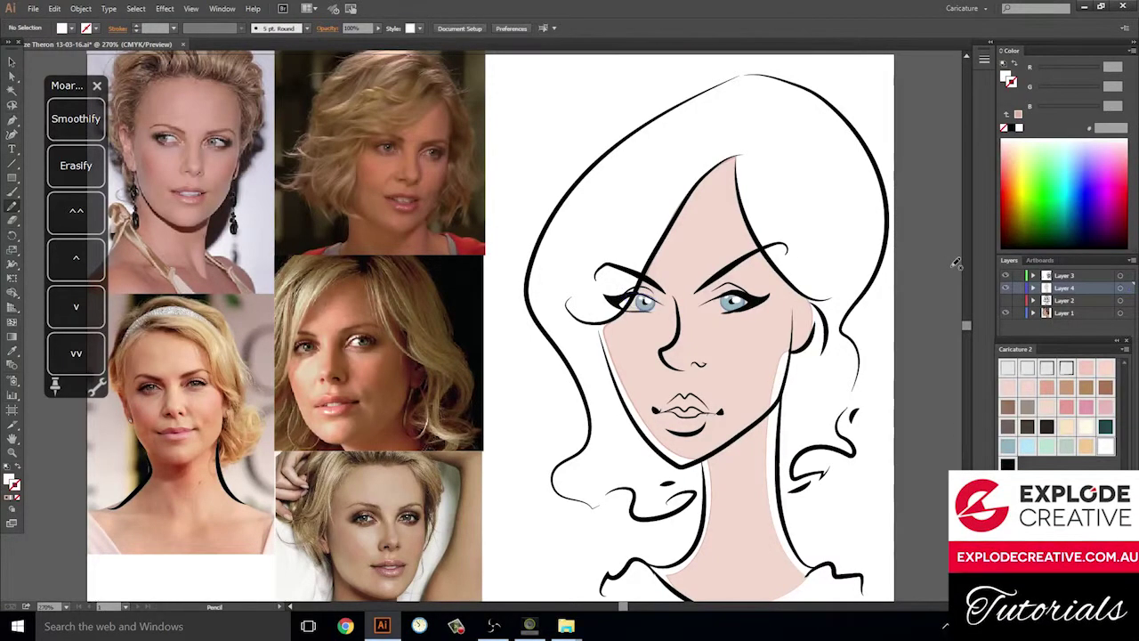
Redraw the left eye's white shape out to the outer corner, fill it white, and stack it between the skin and iris.
{"action": "mouse_move", "coordinate": [620, 305]}
{"action": "left_mouse_down"}
{"action": "mouse_move", "coordinate": [669, 304]}
{"action": "mouse_move", "coordinate": [650, 286]}
{"action": "mouse_move", "coordinate": [617, 300]}
{"action": "left_mouse_up"}
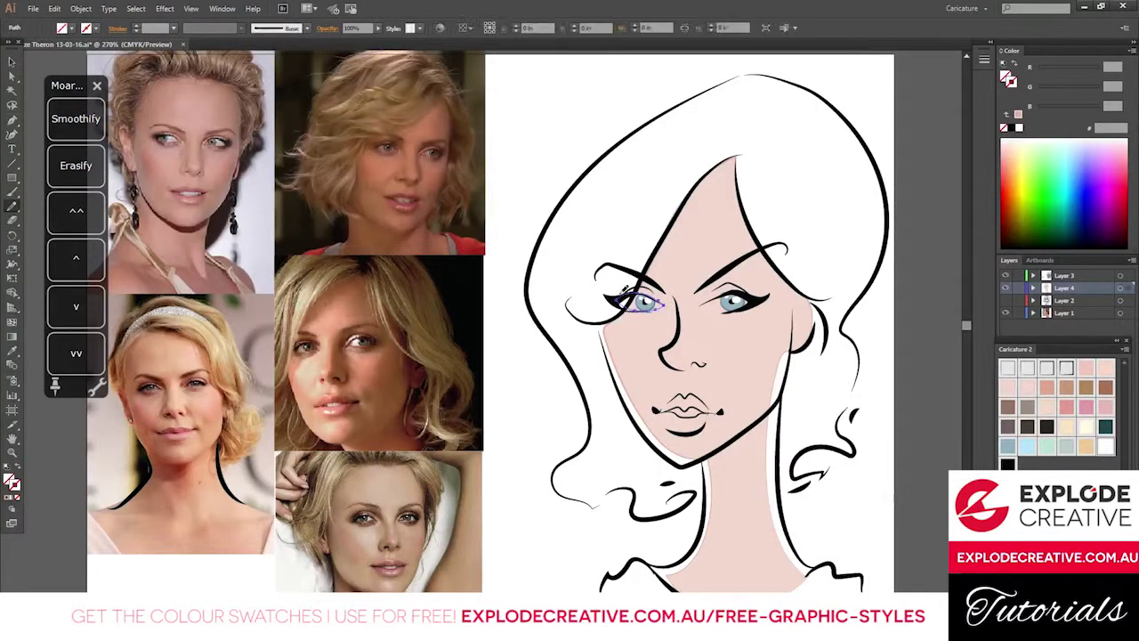
{"action": "left_click", "coordinate": [1105, 446]}
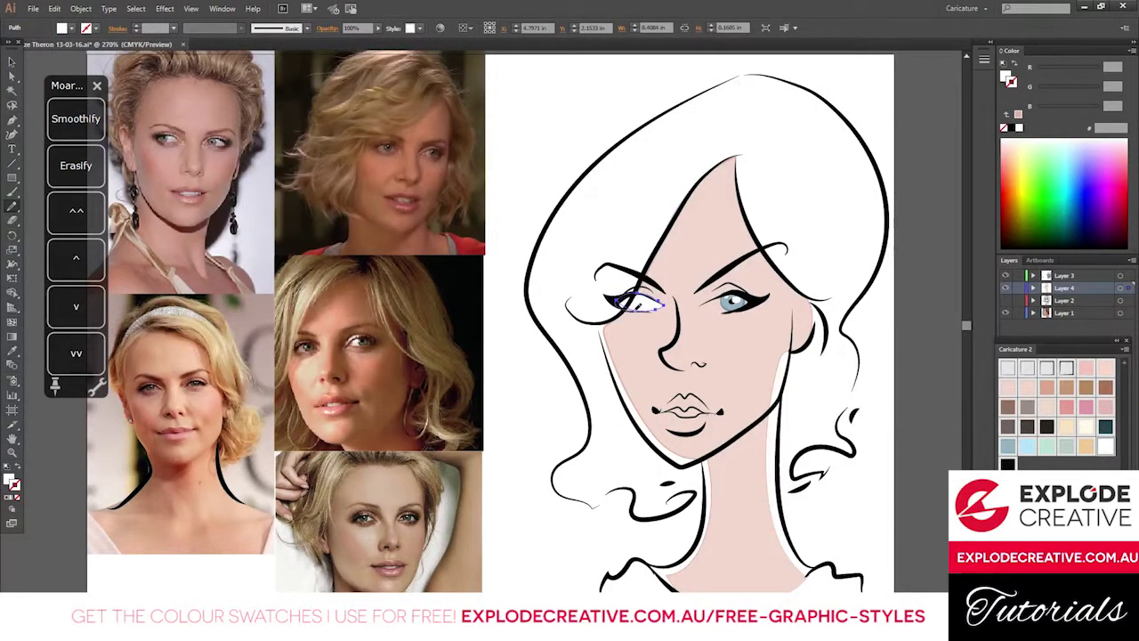
{"action": "key", "text": "ctrl+shift+a"}
{"action": "left_click", "coordinate": [78, 354]}
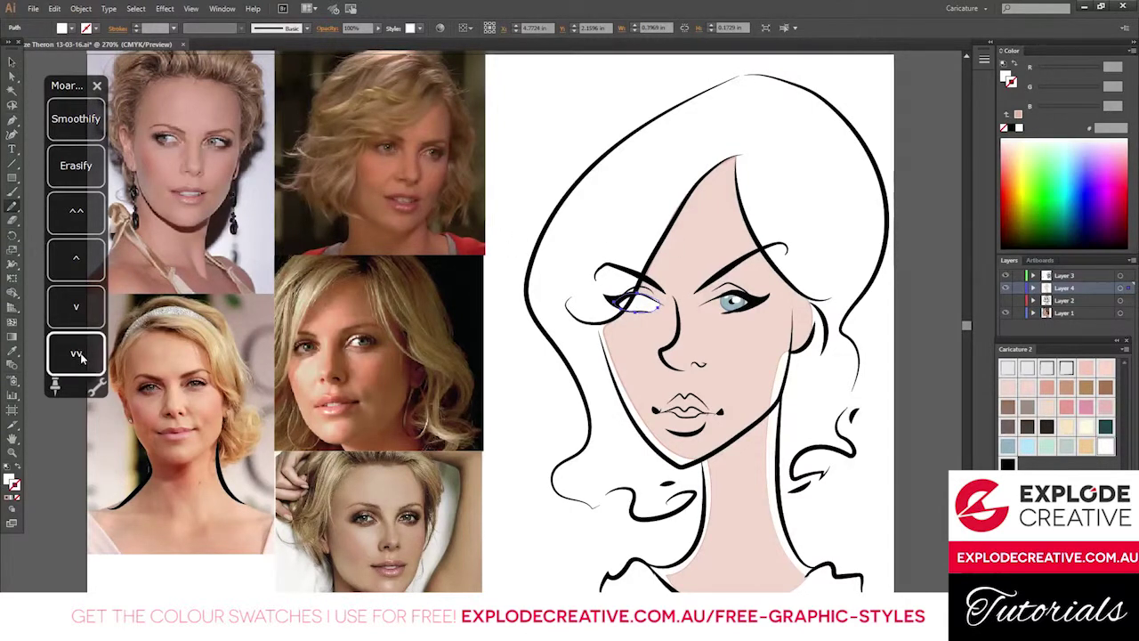
{"action": "left_click", "coordinate": [71, 270]}
{"action": "left_click", "coordinate": [925, 230]}
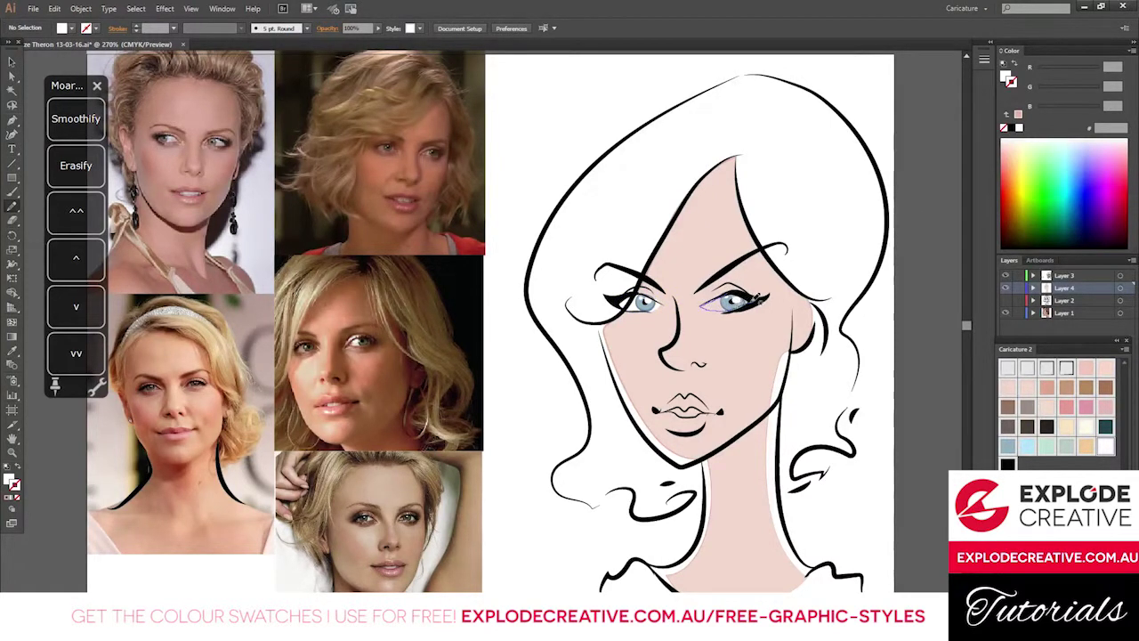
Draw the white shape of the eye on the right, fill it white, stack it between skin and iris, and deselect it.
{"action": "left_click", "coordinate": [731, 296]}
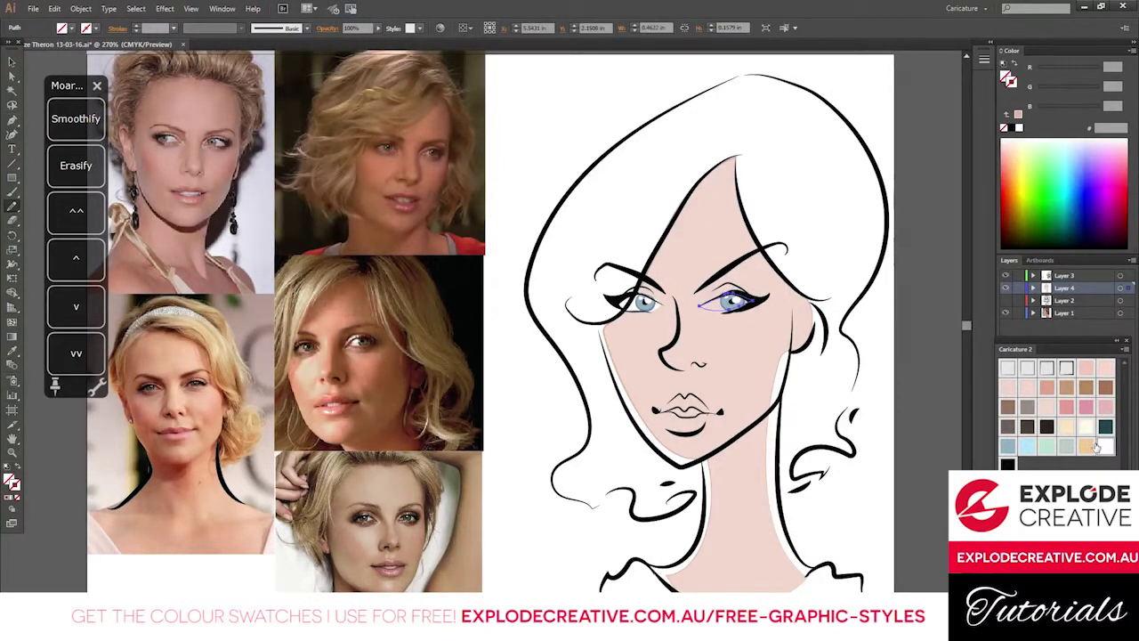
{"action": "left_click", "coordinate": [77, 306]}
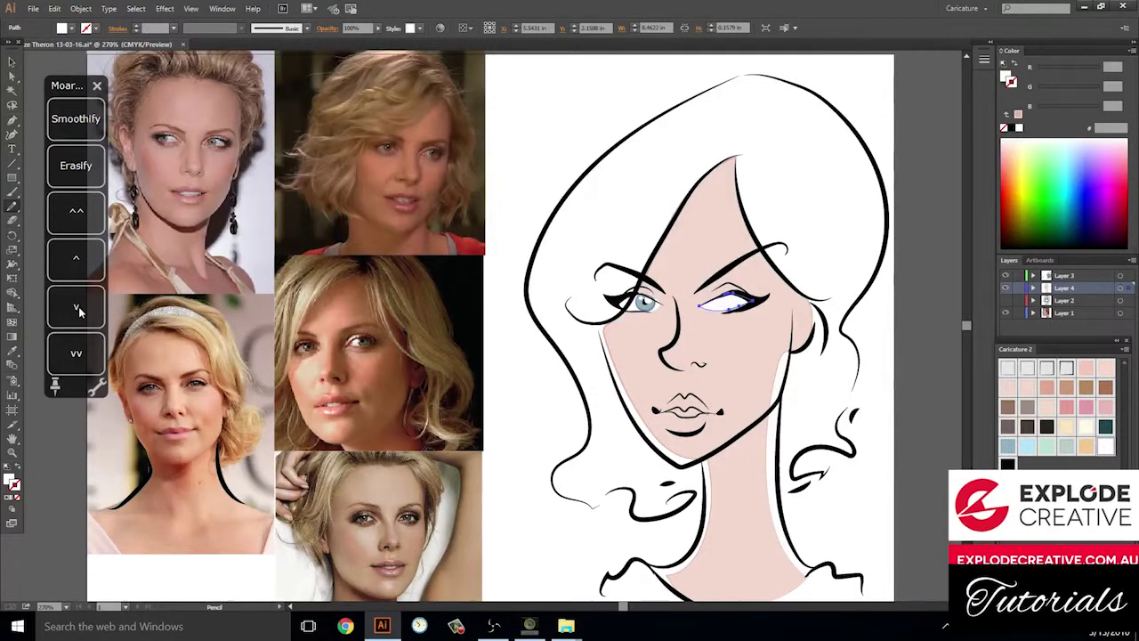
{"action": "left_click", "coordinate": [77, 267]}
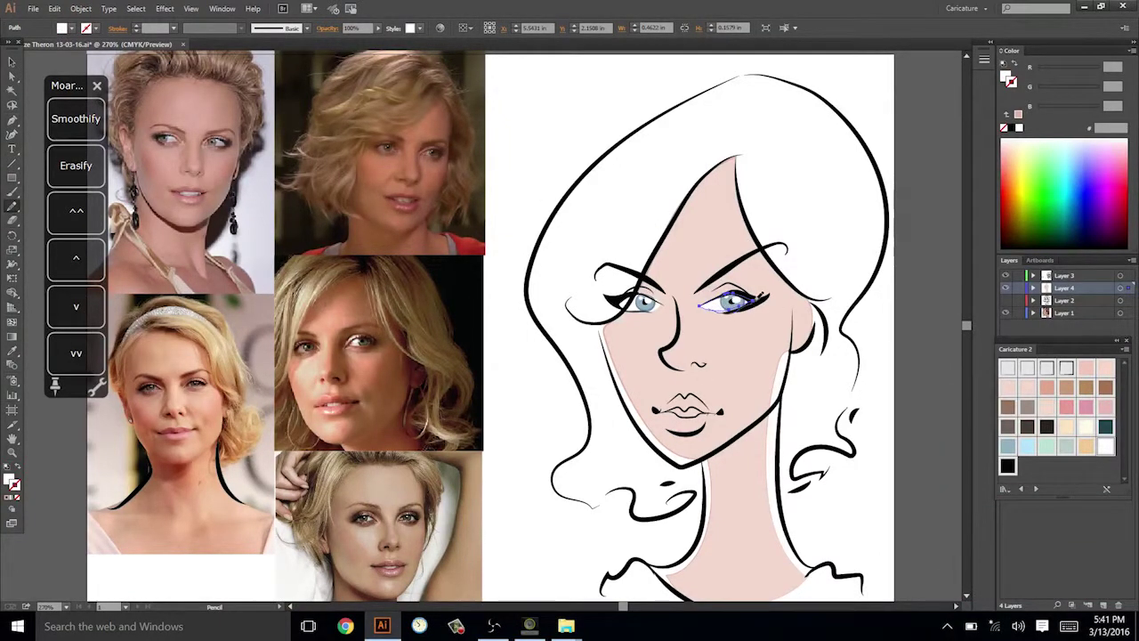
{"action": "left_click_drag", "start_coordinate": [759, 299], "coordinate": [765, 297]}
{"action": "left_click", "coordinate": [928, 313], "text": "ctrl"}
{"action": "left_click_drag", "start_coordinate": [930, 304], "coordinate": [899, 297]}
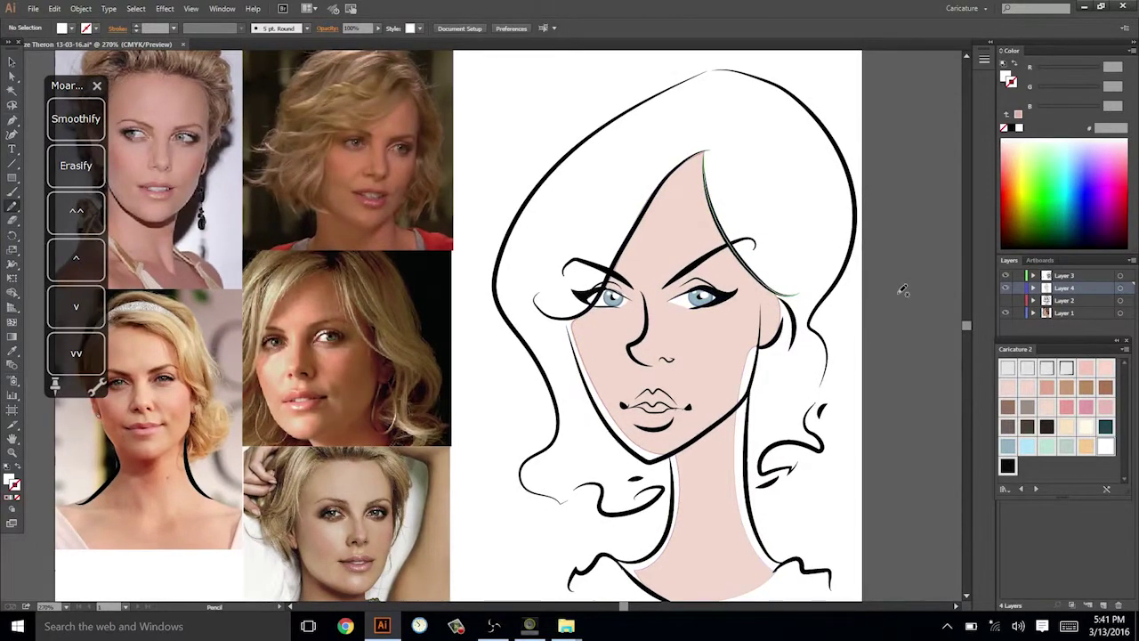
Select both eyebrow strokes and try the brown graphic style on them.
{"action": "key", "text": "v"}
{"action": "left_click_drag", "start_coordinate": [920, 214], "coordinate": [937, 223]}
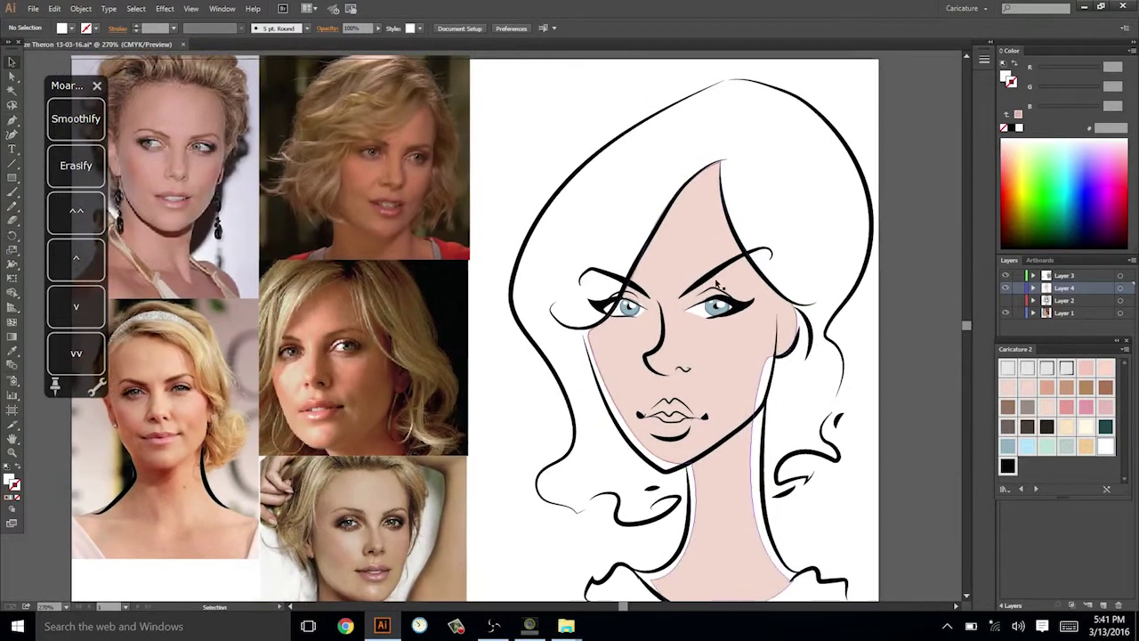
{"action": "left_click", "coordinate": [718, 269]}
{"action": "left_click", "coordinate": [643, 284], "text": "shift"}
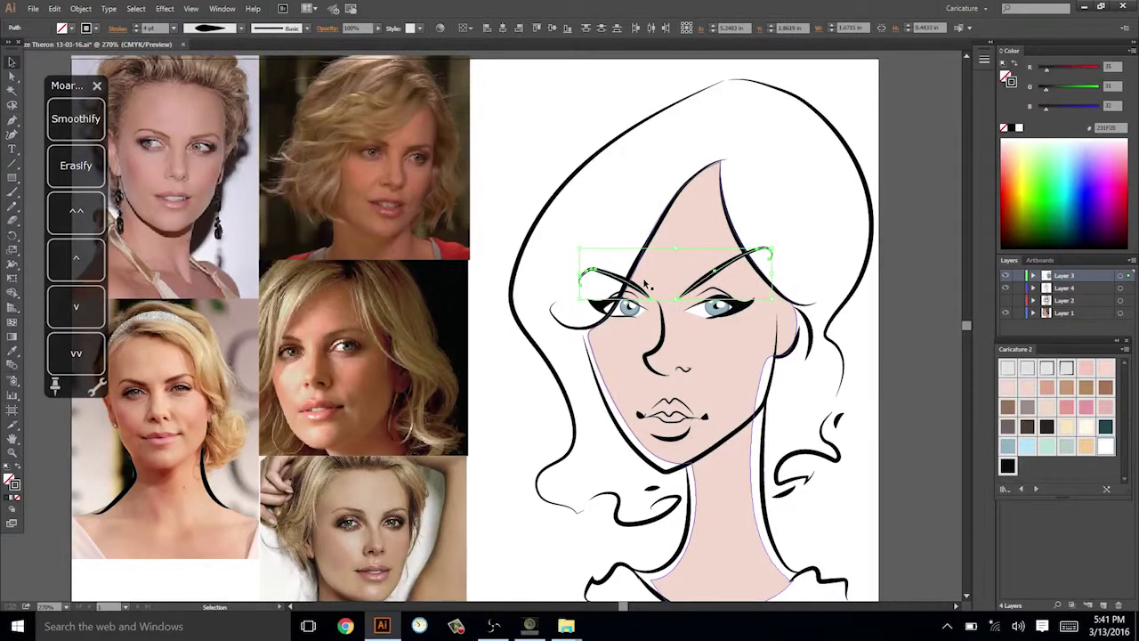
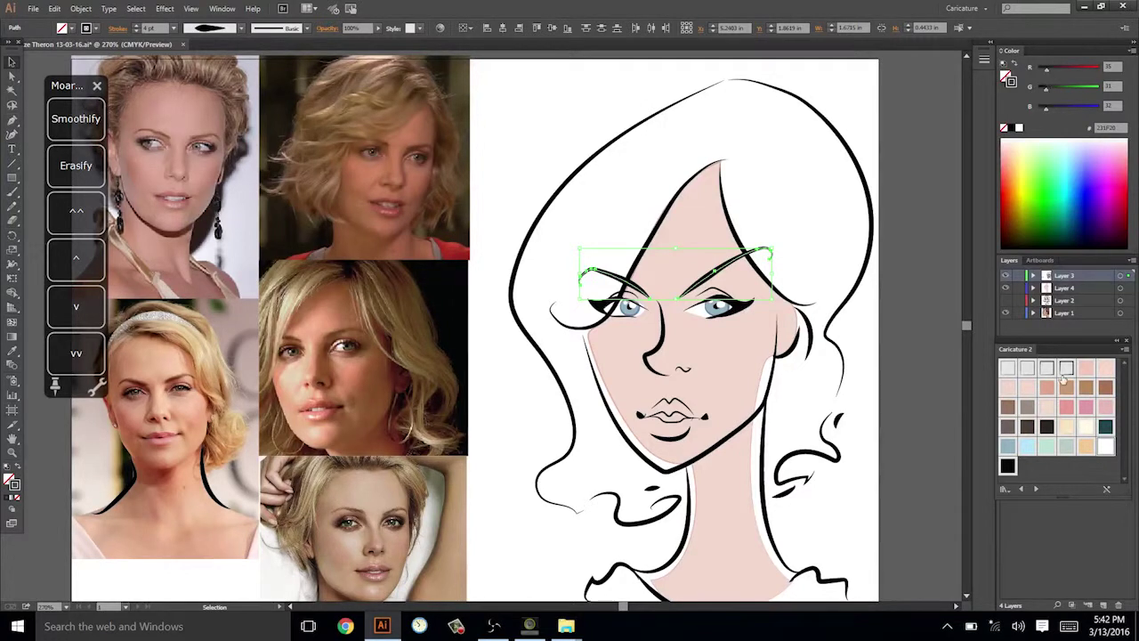
{"action": "left_click", "coordinate": [1104, 388]}
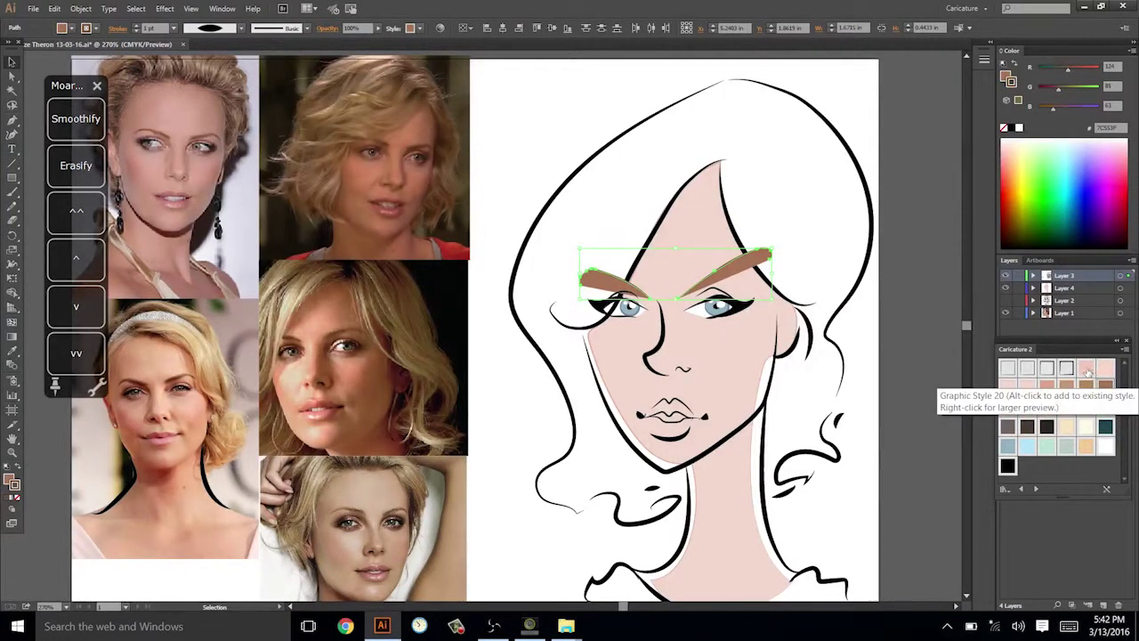
{"action": "key", "text": "ctrl+z"}
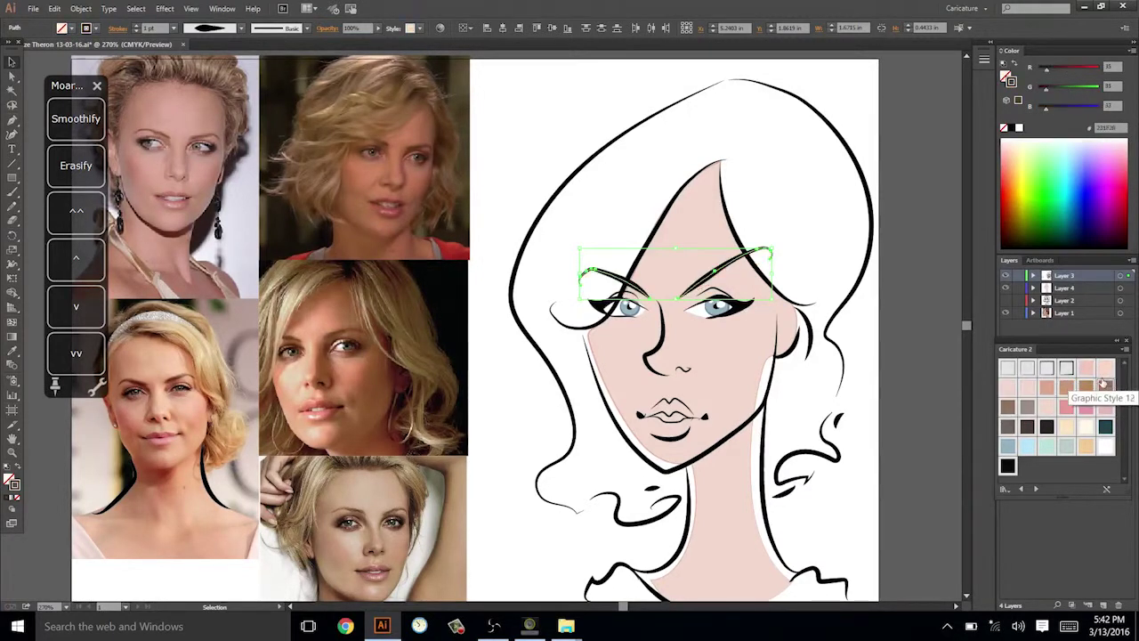
Try a dark red stroke colour with a red value of 132 on both eyebrows and deselect them.
{"action": "left_click", "coordinate": [1071, 69]}
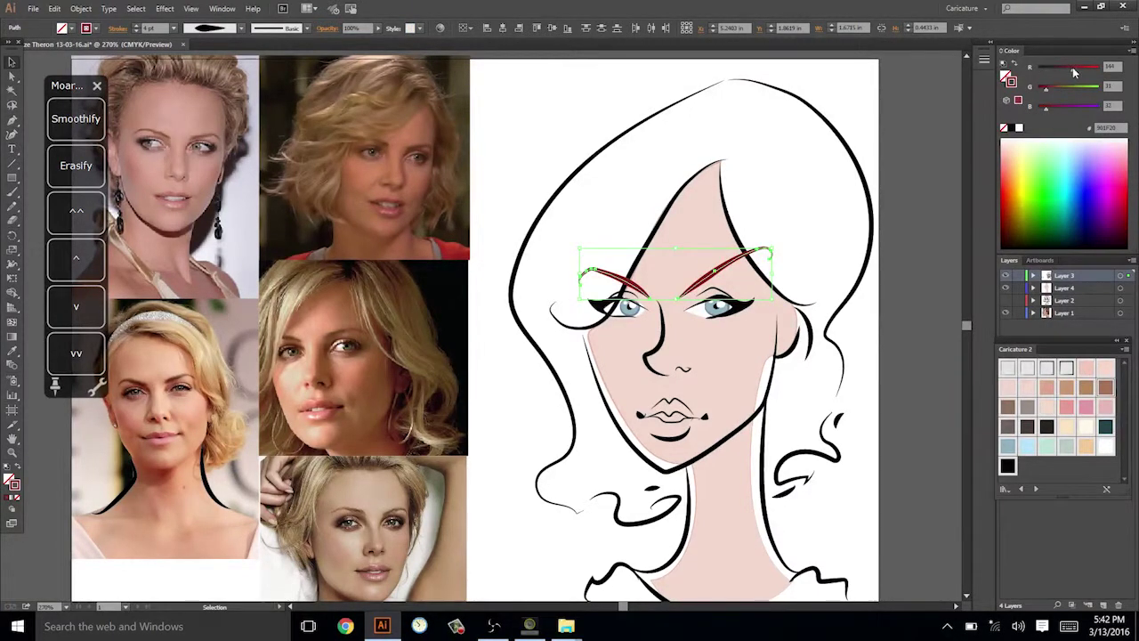
{"action": "left_click", "coordinate": [896, 130]}
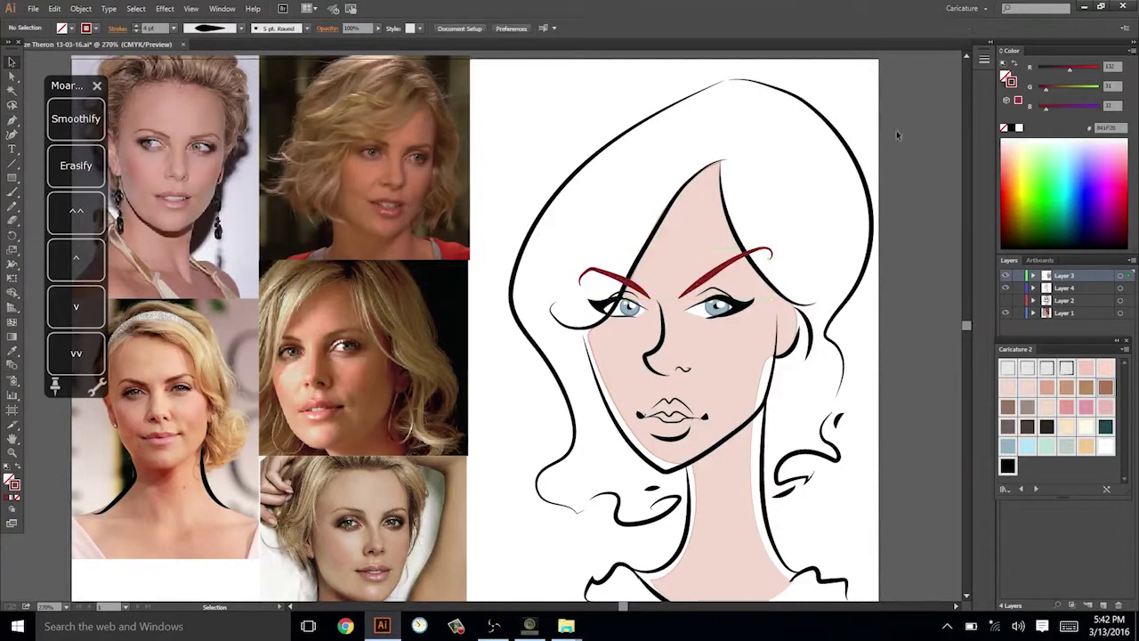
{"action": "left_click_drag", "start_coordinate": [904, 174], "coordinate": [905, 171]}
Reselect both eyebrow strokes and recolour them dark purple by adjusting their red and blue values.
{"action": "left_click", "coordinate": [722, 267]}
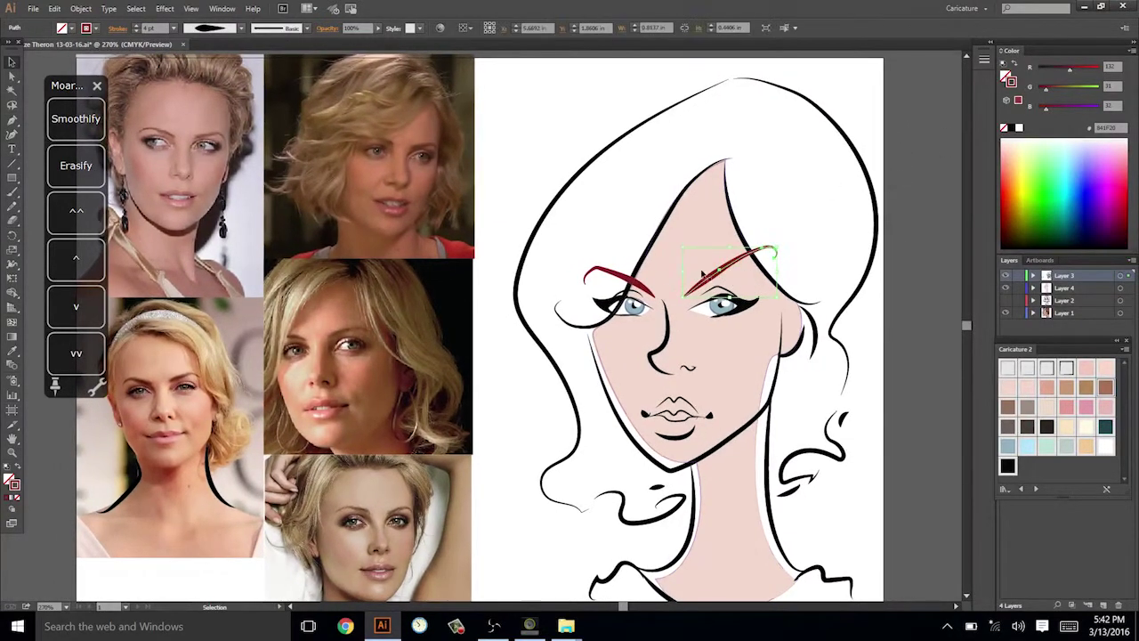
{"action": "left_click", "coordinate": [633, 281], "text": "shift"}
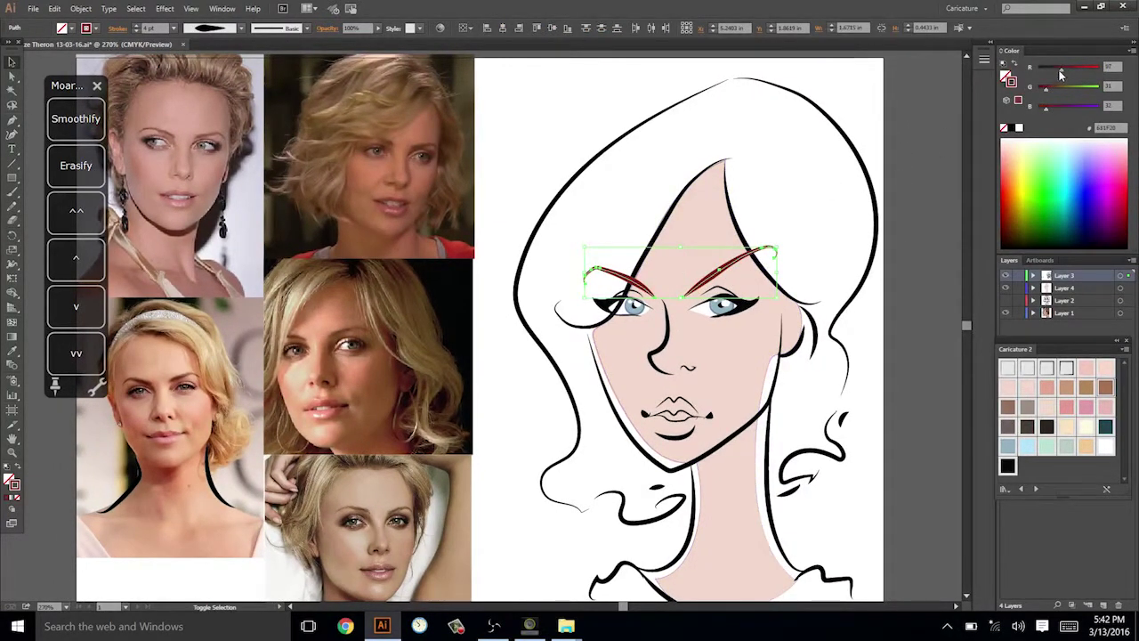
{"action": "left_click_drag", "start_coordinate": [1052, 111], "coordinate": [1057, 110]}
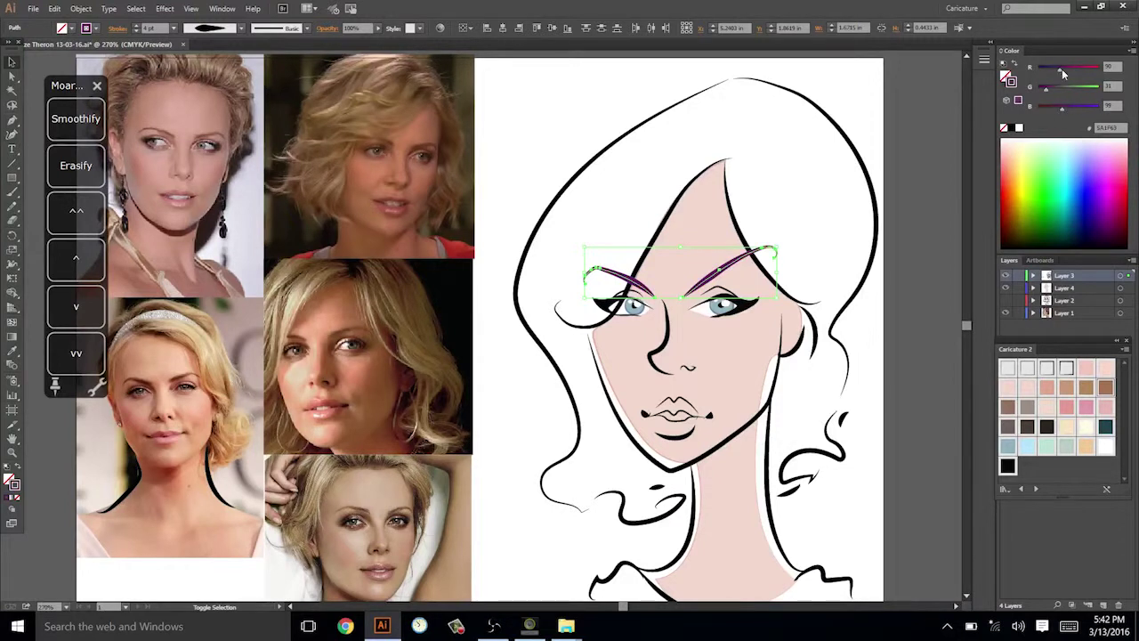
{"action": "left_click_drag", "start_coordinate": [1061, 72], "coordinate": [1065, 72]}
{"action": "left_click_drag", "start_coordinate": [1064, 111], "coordinate": [1066, 111]}
Switch the colour sliders to HSB, reduce the eyebrows' saturation to 34%, and deselect them.
{"action": "left_click", "coordinate": [1131, 53]}
{"action": "left_click", "coordinate": [1078, 99]}
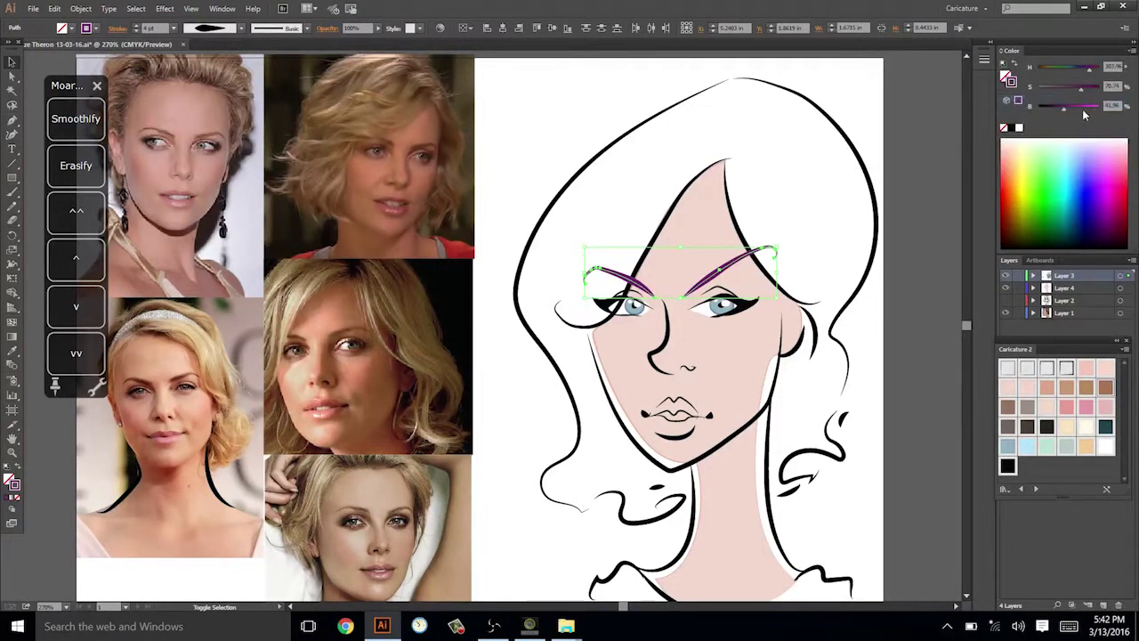
{"action": "left_click_drag", "start_coordinate": [1075, 92], "coordinate": [1062, 91]}
{"action": "left_click", "coordinate": [920, 130]}
{"action": "left_click_drag", "start_coordinate": [910, 154], "coordinate": [928, 153]}
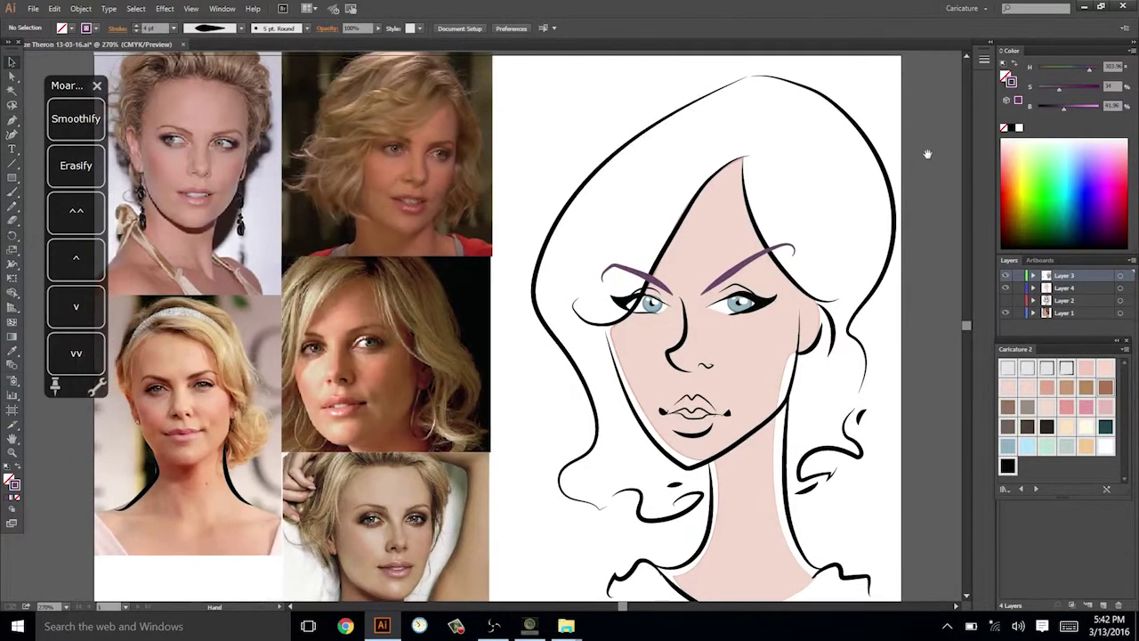
Reselect the eyebrow strokes and set their brightness to 41% with a saturation of 34%.
{"action": "left_click", "coordinate": [719, 277]}
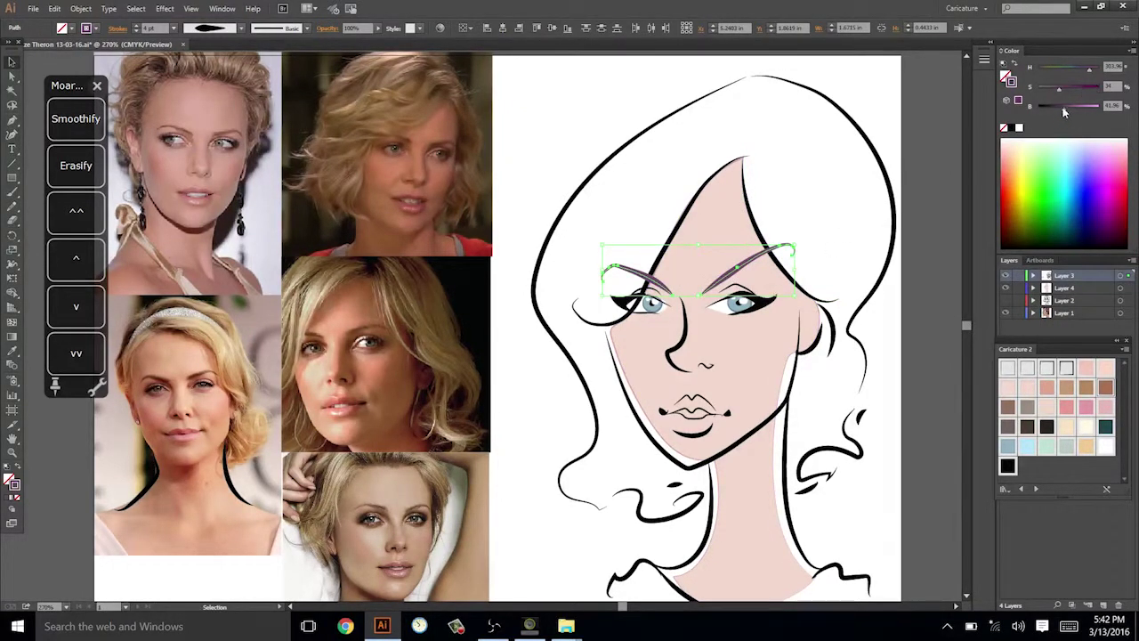
{"action": "mouse_move", "coordinate": [1064, 108]}
{"action": "left_mouse_down"}
{"action": "mouse_move", "coordinate": [1046, 111]}
{"action": "mouse_move", "coordinate": [1066, 113]}
{"action": "left_mouse_up"}
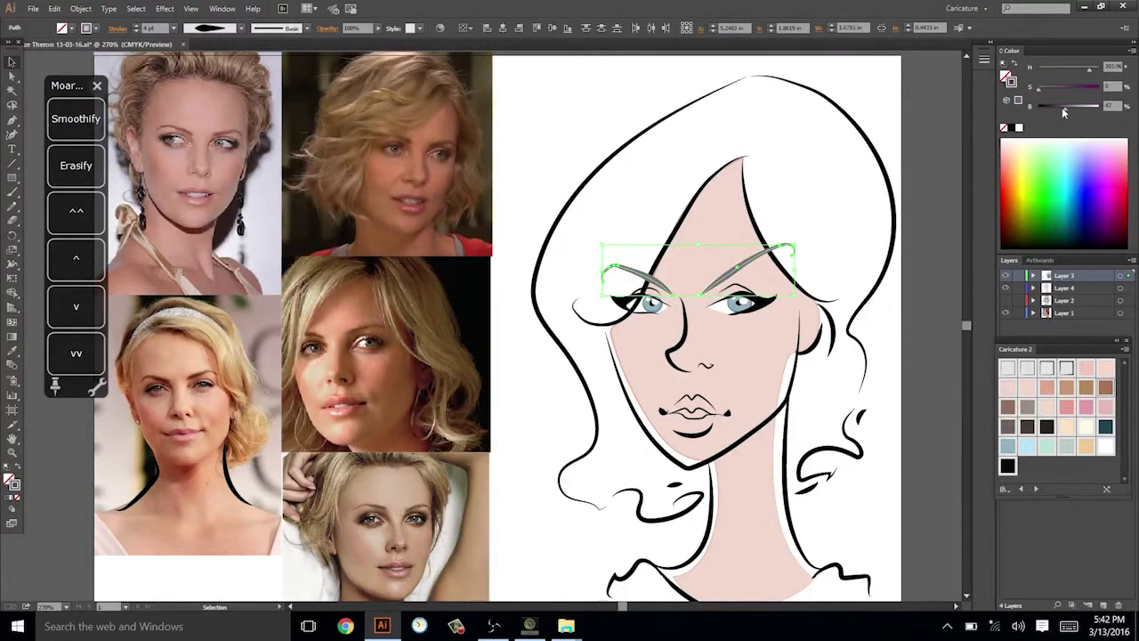
{"action": "left_click", "coordinate": [1061, 89]}
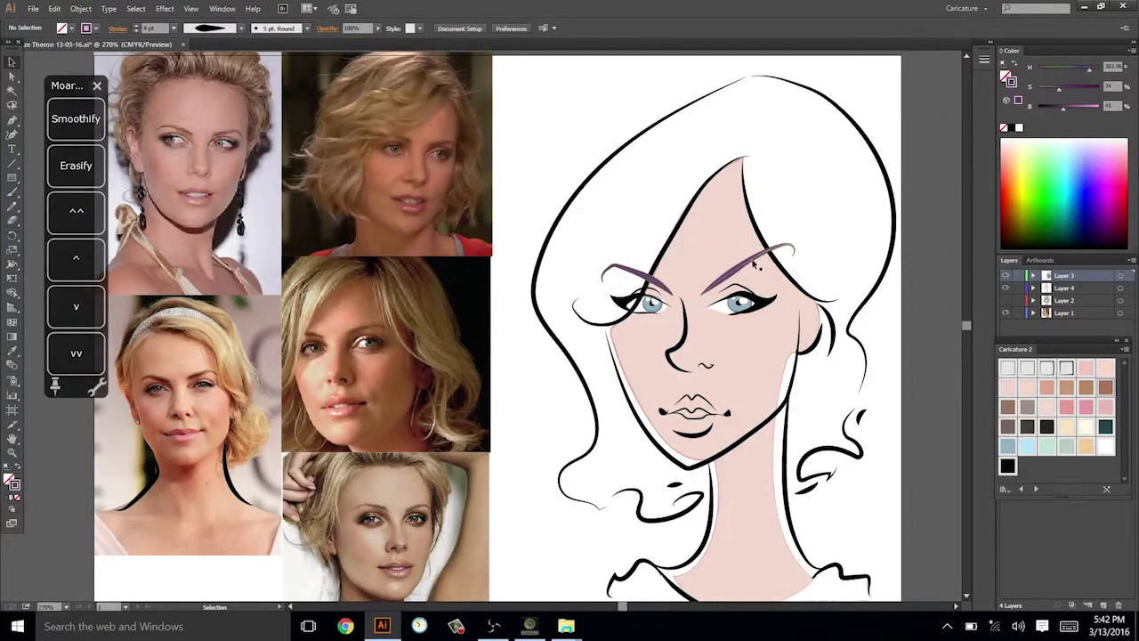
Select both eyebrow strokes, set their hue to 360 for a reddish brown, and deselect them.
{"action": "left_click", "coordinate": [665, 289], "text": "shift"}
{"action": "left_click", "coordinate": [666, 289], "text": "shift"}
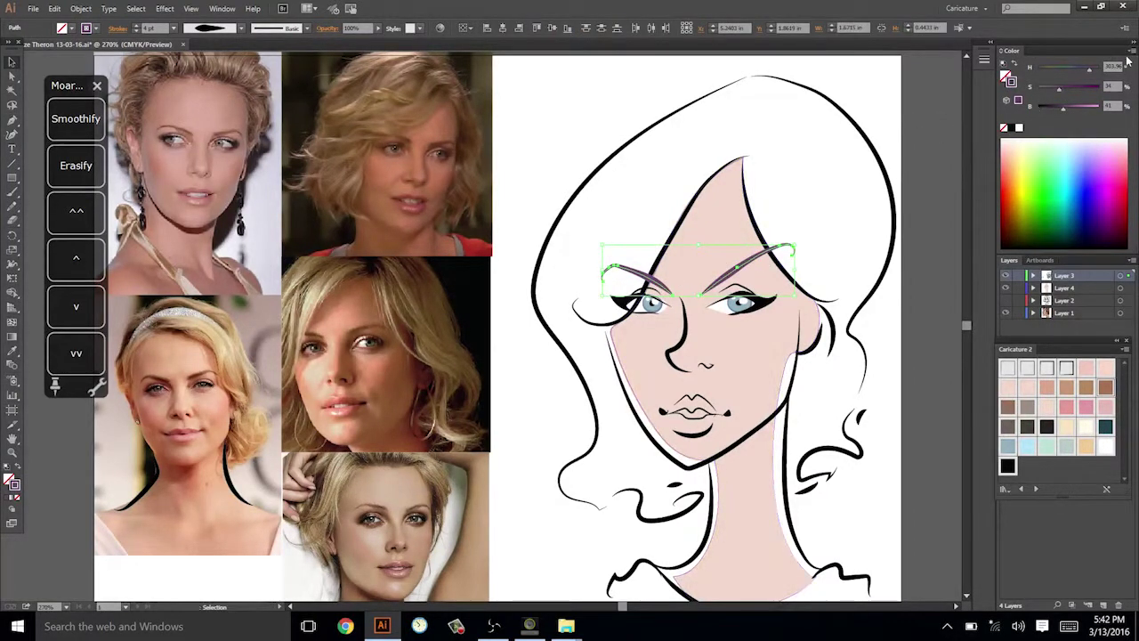
{"action": "left_click_drag", "start_coordinate": [1085, 76], "coordinate": [1096, 78]}
{"action": "left_click", "coordinate": [921, 149]}
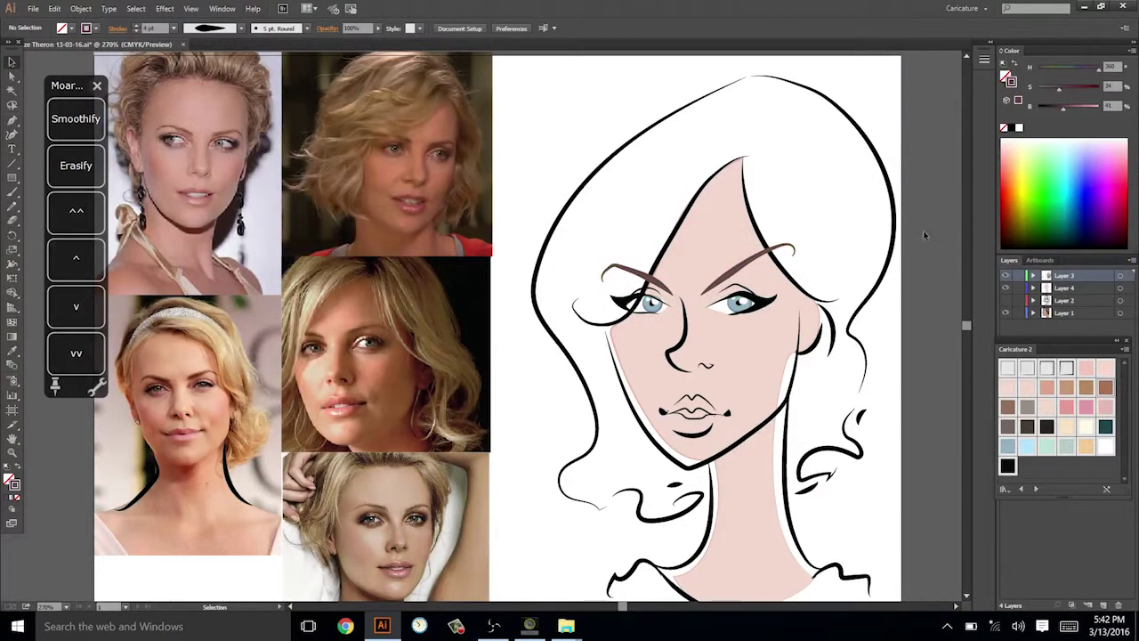
On Layer 4, draw a teeth shape between the lips with the Pencil tool, fill it with the white swatch, and deselect it.
{"action": "left_click_drag", "start_coordinate": [939, 261], "coordinate": [940, 245]}
{"action": "left_click_drag", "start_coordinate": [932, 283], "coordinate": [931, 287]}
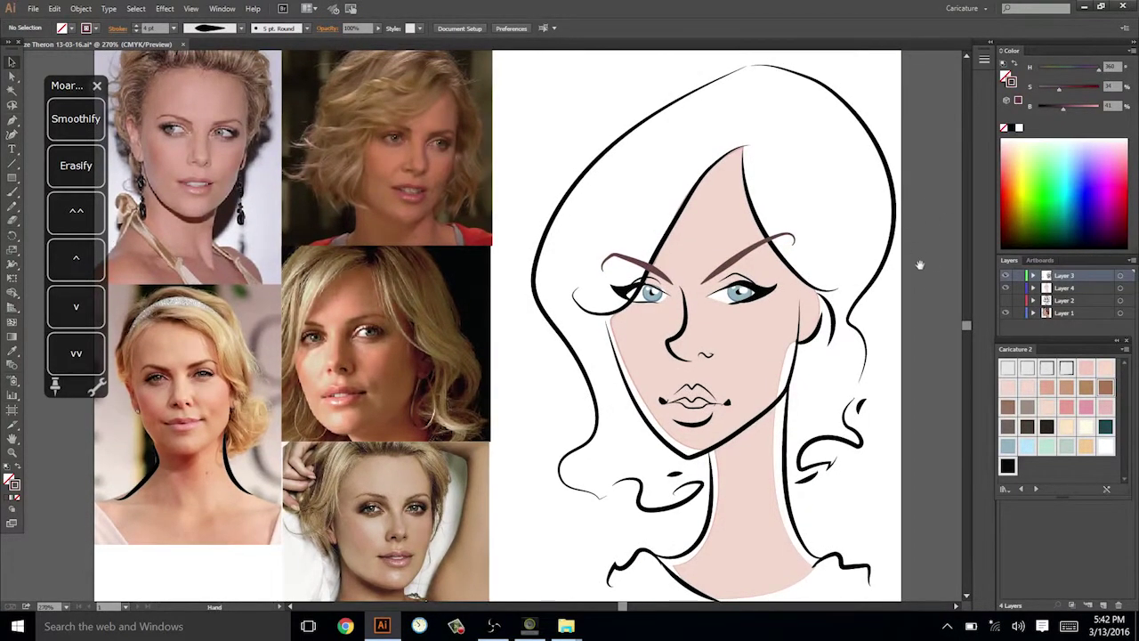
{"action": "left_click_drag", "start_coordinate": [910, 240], "coordinate": [912, 233]}
{"action": "left_click_drag", "start_coordinate": [924, 285], "coordinate": [926, 281]}
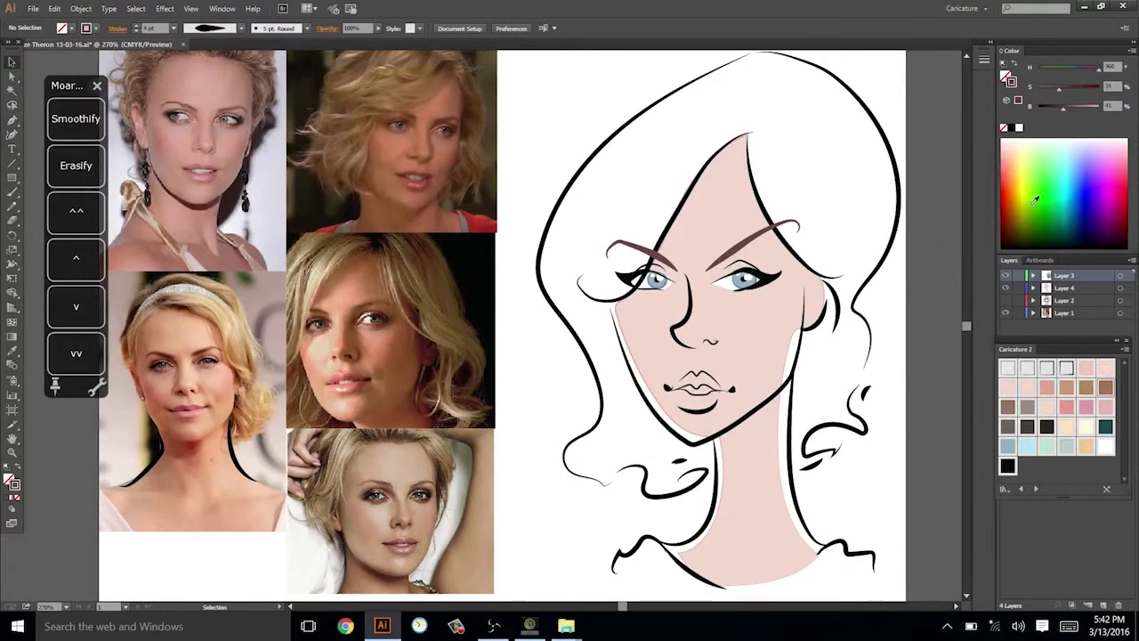
{"action": "left_click", "coordinate": [1105, 446]}
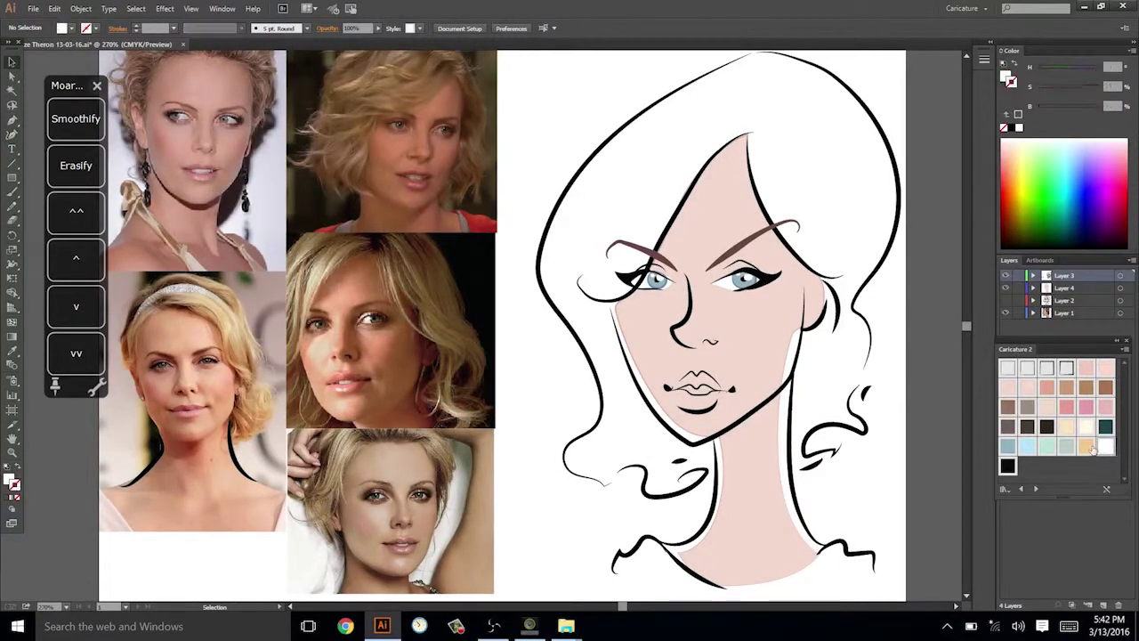
{"action": "left_click", "coordinate": [1068, 289]}
{"action": "key", "text": "n"}
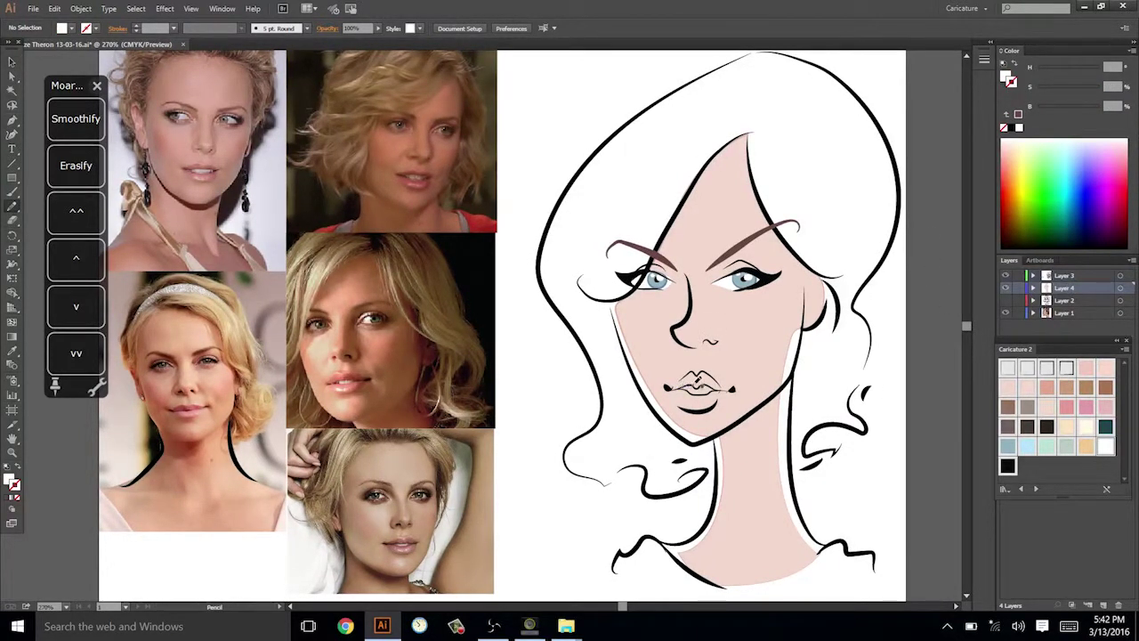
{"action": "mouse_move", "coordinate": [682, 386]}
{"action": "left_mouse_down"}
{"action": "mouse_move", "coordinate": [719, 386]}
{"action": "mouse_move", "coordinate": [683, 389]}
{"action": "left_mouse_up"}
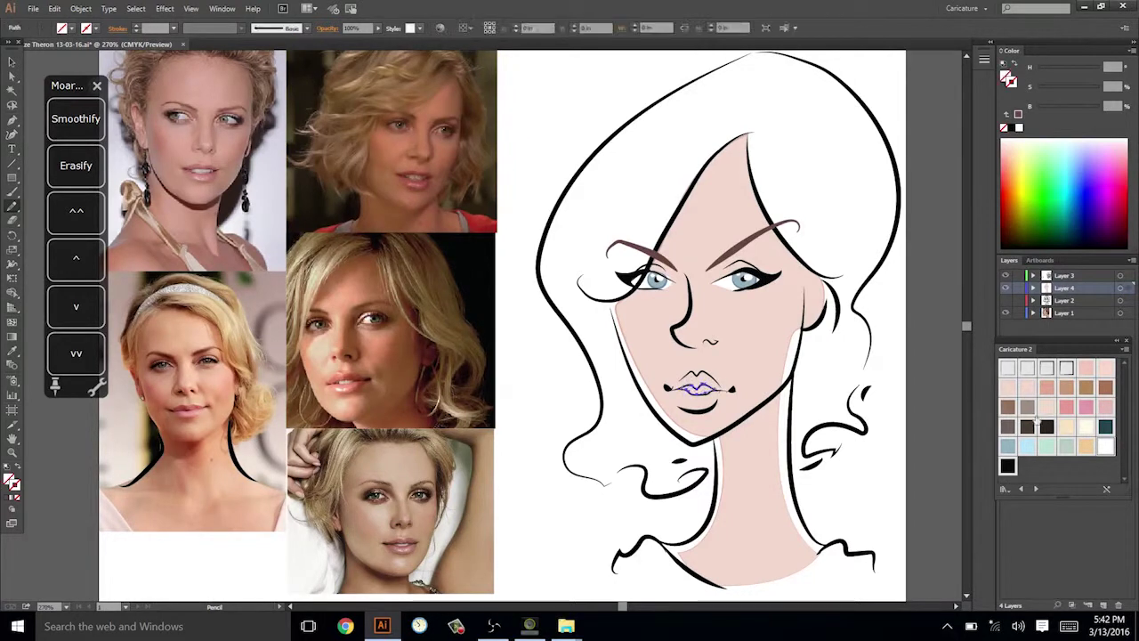
{"action": "left_click", "coordinate": [1105, 446]}
{"action": "key", "text": "ctrl+shift+a"}
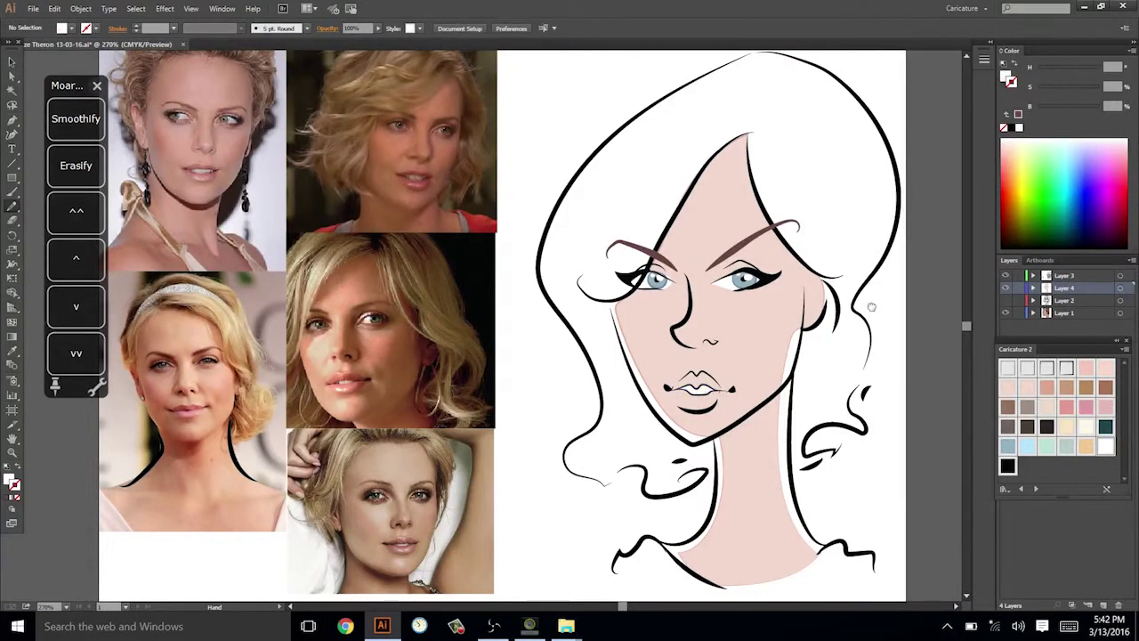
On Layer 3, draw a row of short 1 pt black lower lashes beneath the eye on the right with the Pencil tool.
{"action": "left_click_drag", "start_coordinate": [872, 307], "coordinate": [879, 319]}
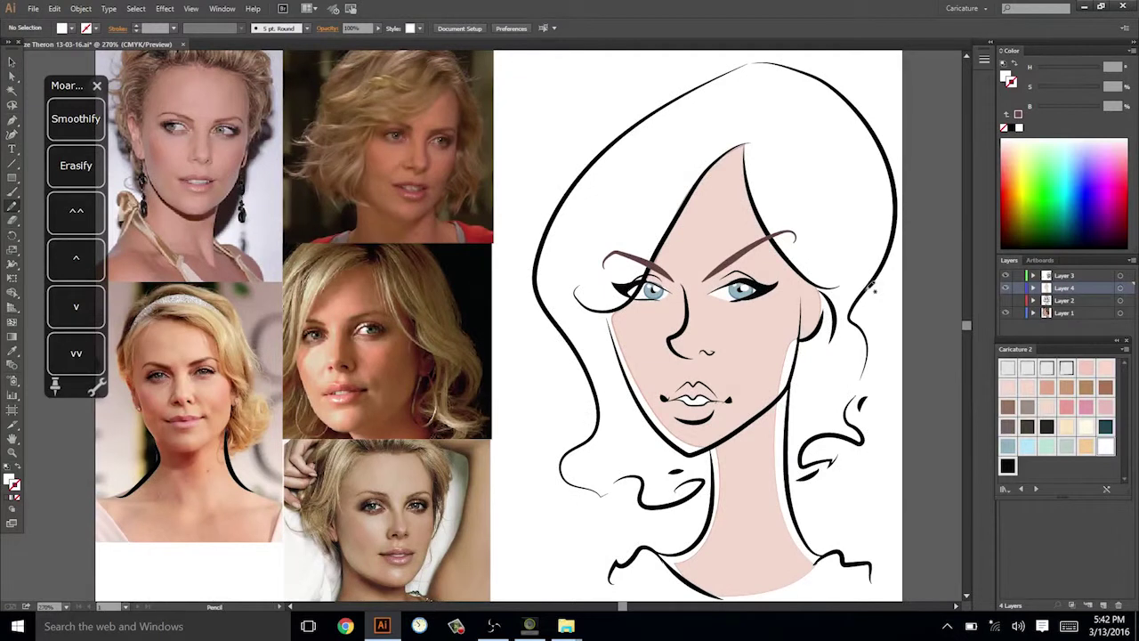
{"action": "scroll", "coordinate": [872, 285], "scroll_direction": "down", "scroll_amount": 1}
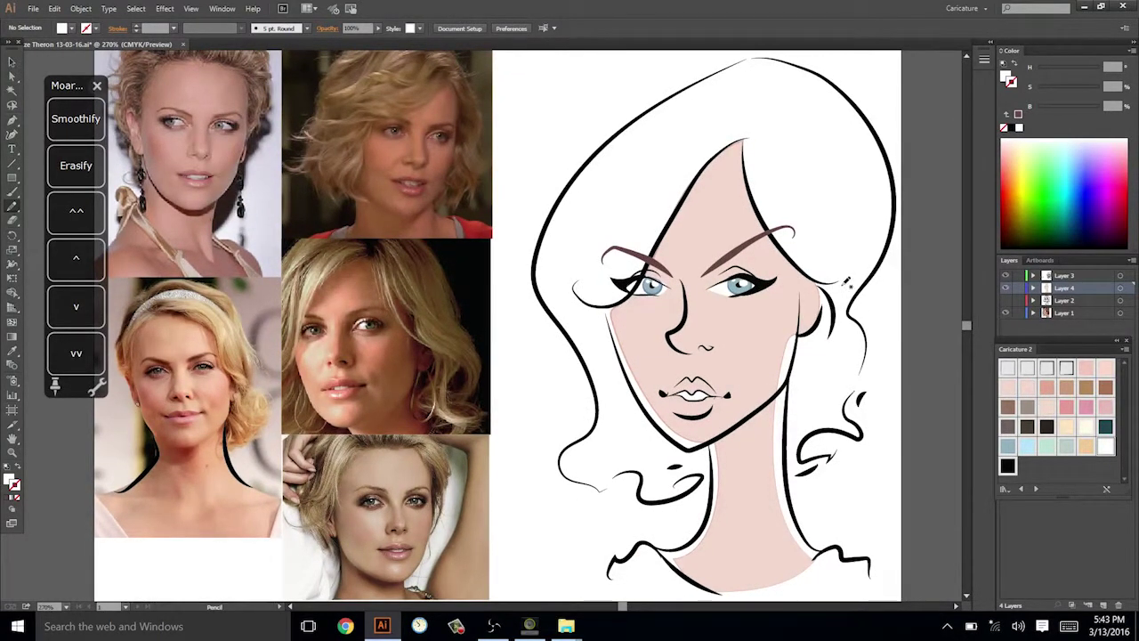
{"action": "left_click", "coordinate": [1008, 370]}
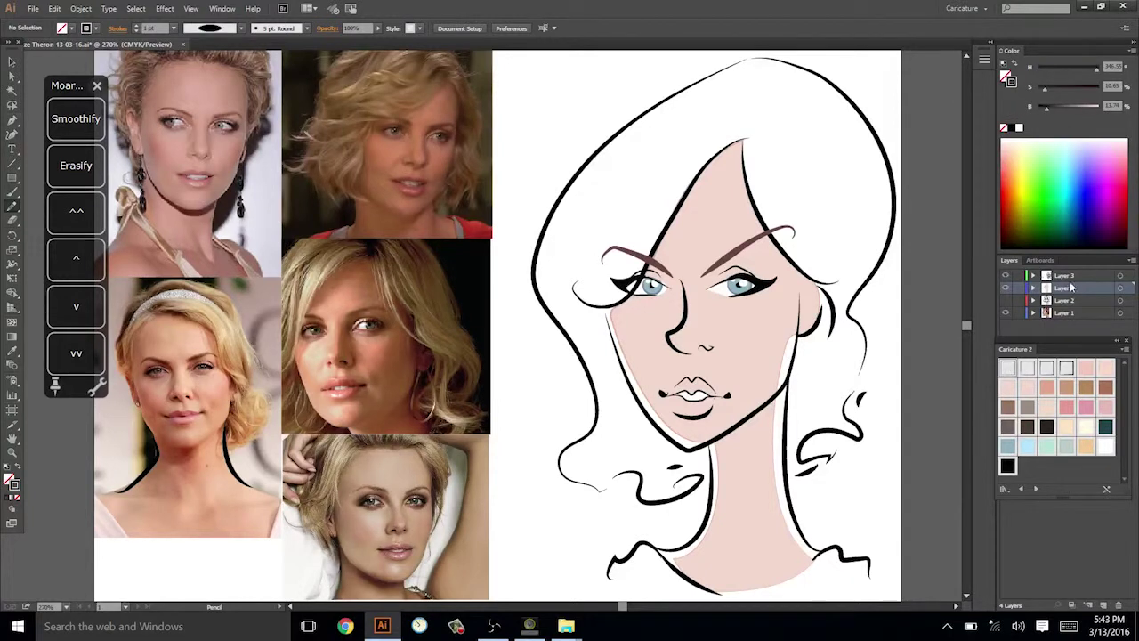
{"action": "left_click", "coordinate": [1070, 277]}
{"action": "left_click_drag", "start_coordinate": [735, 297], "coordinate": [759, 297]}
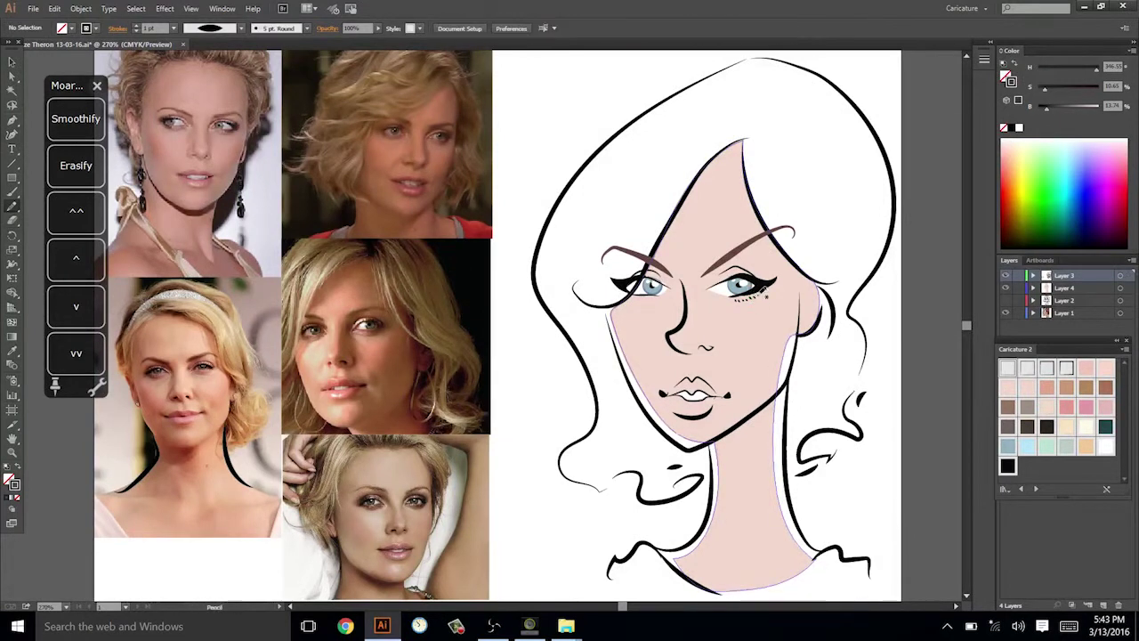
Delete a stray lash stroke from the row beneath the eye on the right and deselect the eyeliner shape.
{"action": "key", "text": "v"}
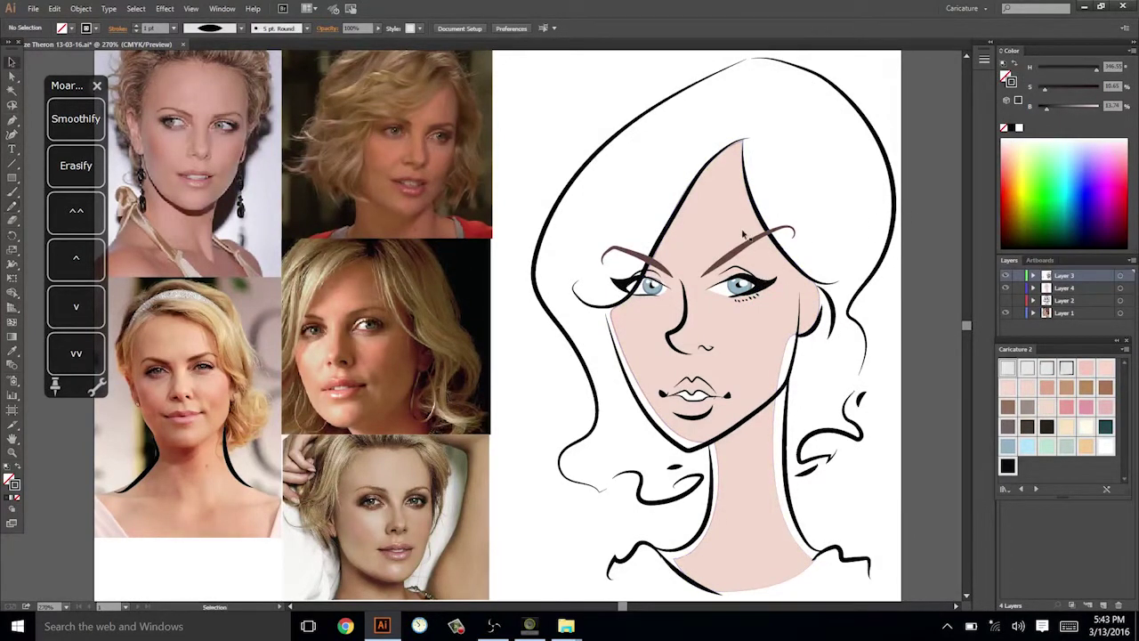
{"action": "left_click", "coordinate": [759, 293]}
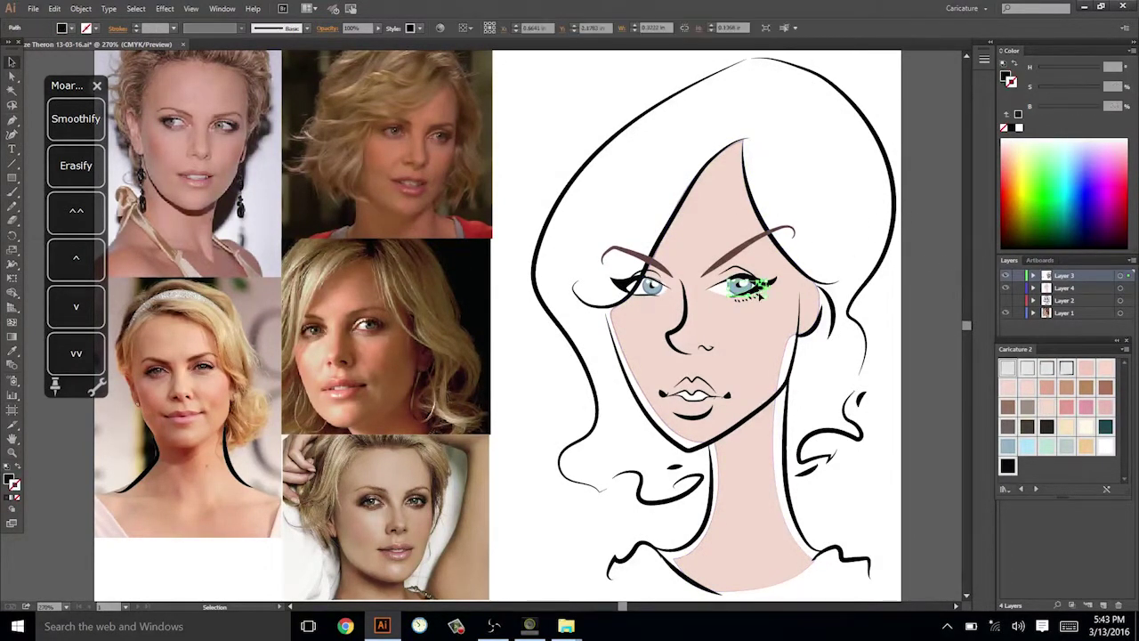
{"action": "left_click", "coordinate": [726, 308]}
{"action": "left_click", "coordinate": [734, 299]}
{"action": "key", "text": "Delete"}
{"action": "left_click_drag", "start_coordinate": [786, 275], "coordinate": [757, 297]}
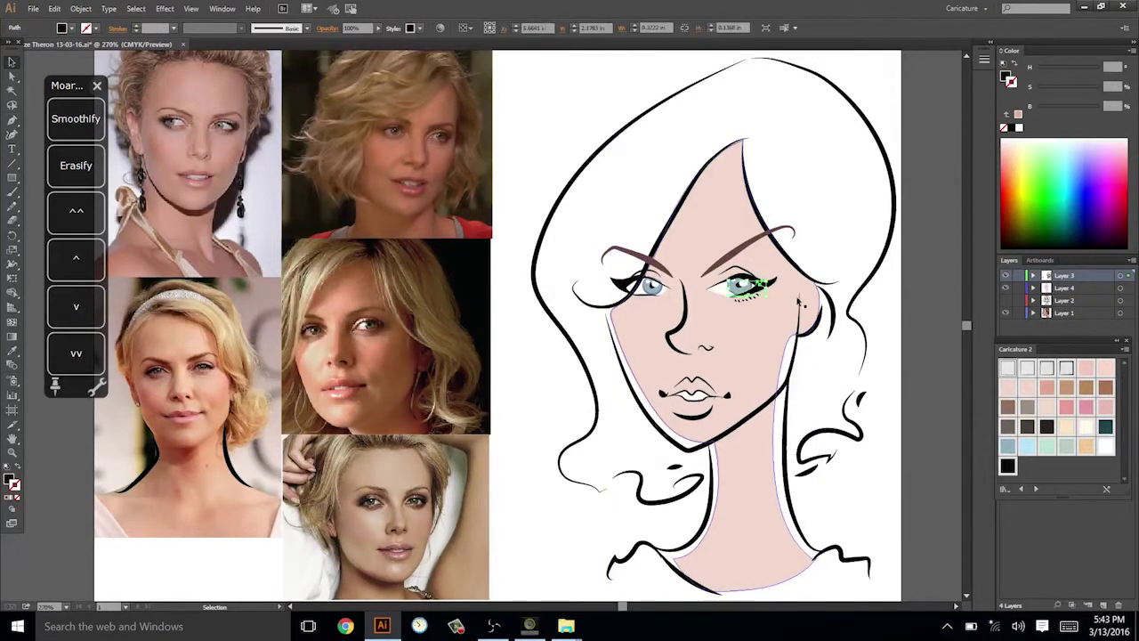
{"action": "key", "text": "n"}
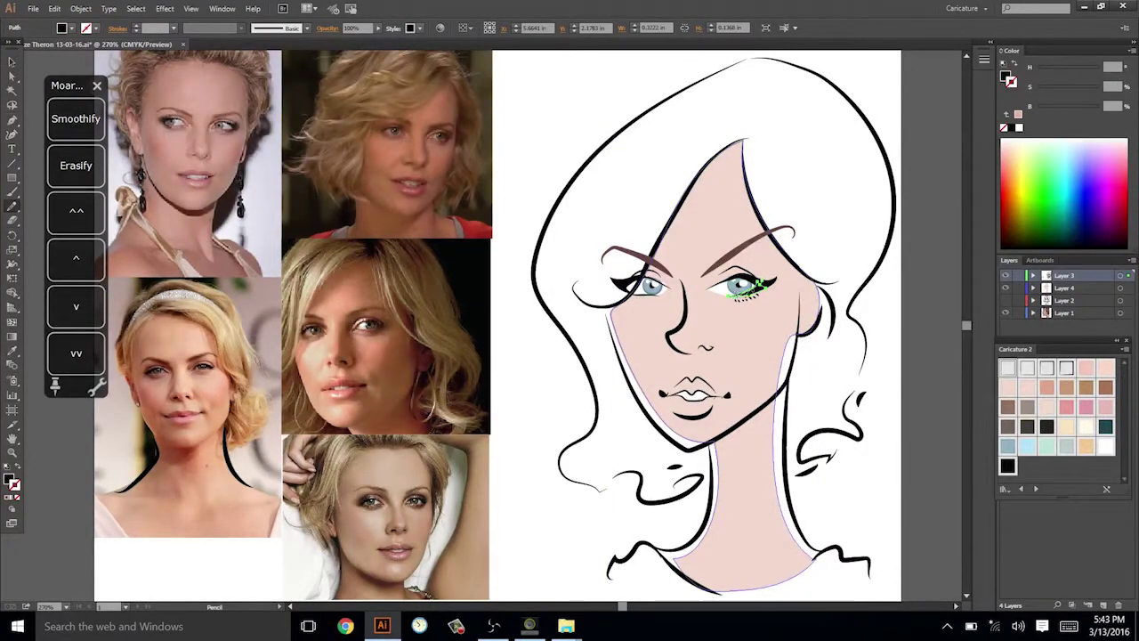
{"action": "left_click", "coordinate": [878, 255], "text": "ctrl"}
On Layer 3, draw short 1 pt black lower lashes beneath the eye on the left with the Pencil tool and deselect them.
{"action": "left_click_drag", "start_coordinate": [913, 278], "coordinate": [914, 288]}
{"action": "left_click", "coordinate": [1008, 368]}
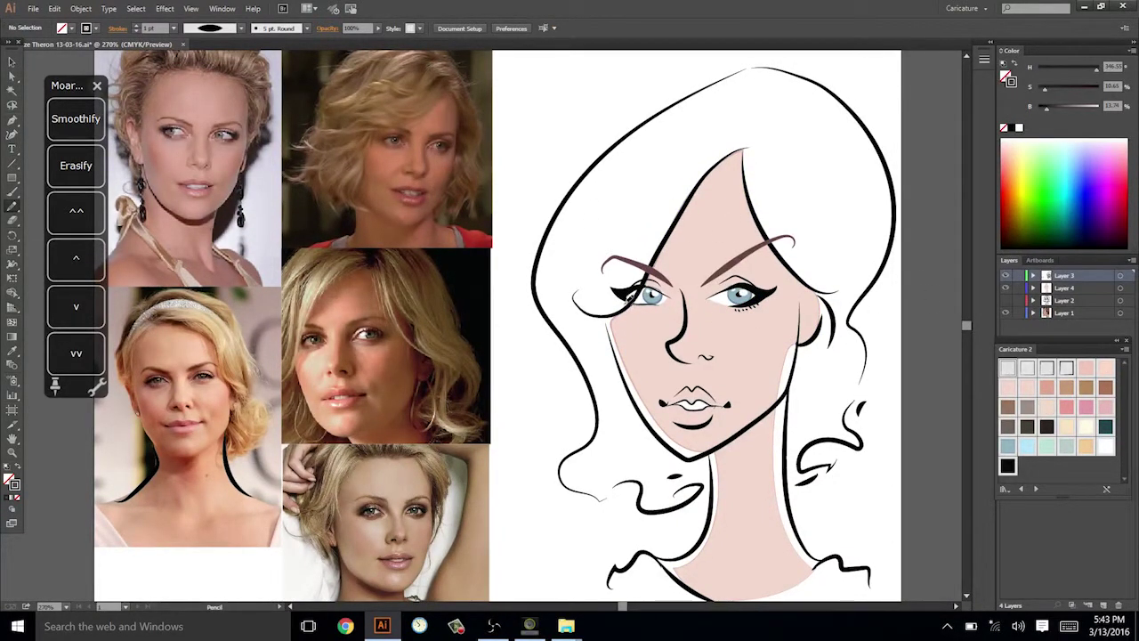
{"action": "left_click_drag", "start_coordinate": [629, 297], "coordinate": [640, 309]}
{"action": "key", "text": "ctrl+z"}
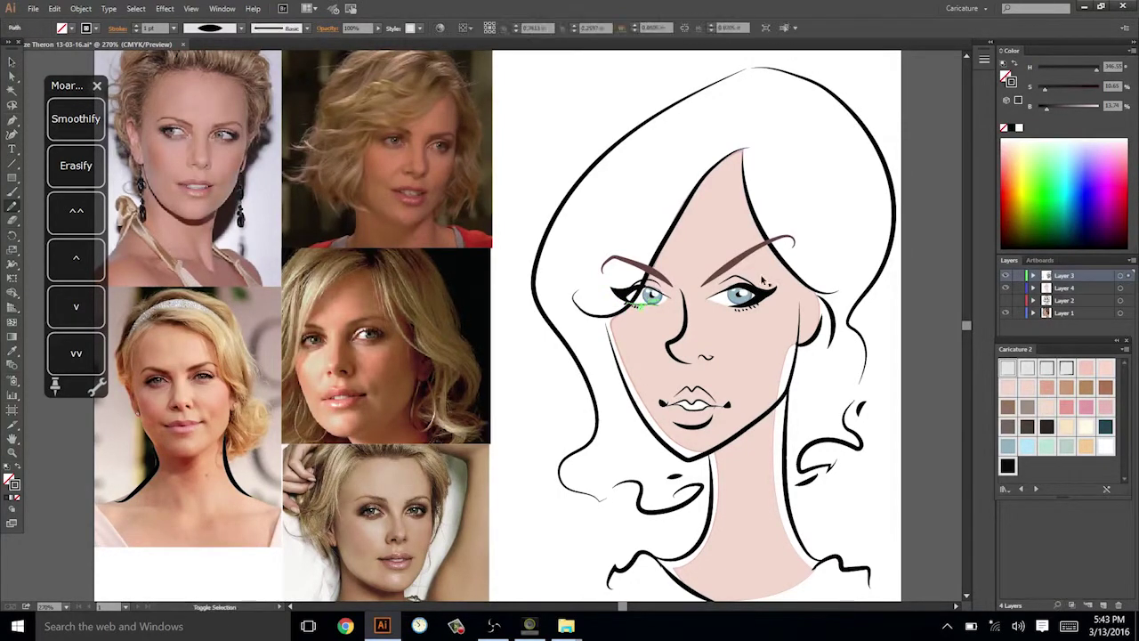
{"action": "left_click", "coordinate": [772, 233], "text": "ctrl"}
{"action": "left_click_drag", "start_coordinate": [722, 287], "coordinate": [751, 280]}
{"action": "key", "text": "space"}
{"action": "mouse_move", "coordinate": [867, 256]}
{"action": "left_mouse_down"}
{"action": "mouse_move", "coordinate": [844, 257]}
{"action": "mouse_move", "coordinate": [887, 249]}
{"action": "left_mouse_up"}
{"action": "left_click_drag", "start_coordinate": [898, 327], "coordinate": [897, 297]}
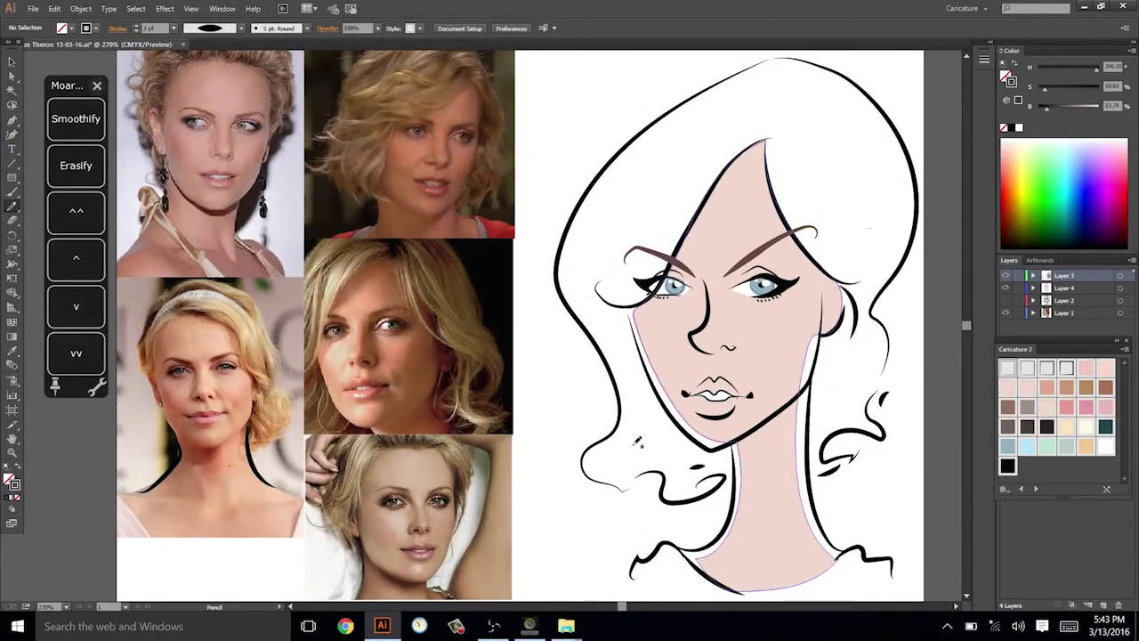
Try another lash stroke beneath the eye on the right.
{"action": "left_click", "coordinate": [415, 494], "text": "ctrl"}
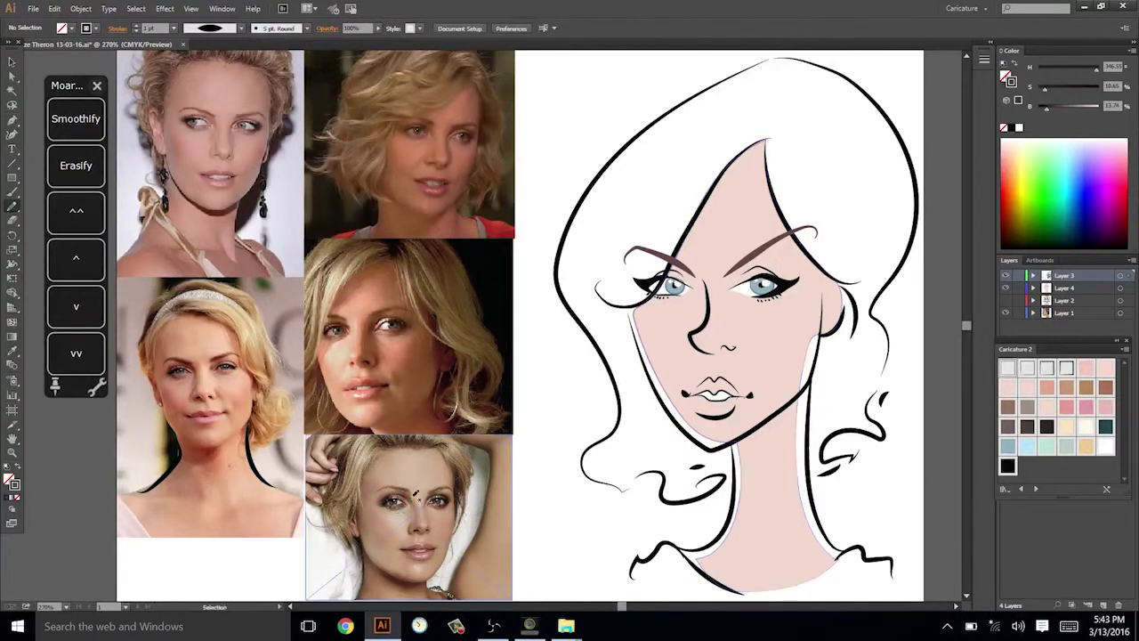
{"action": "left_click_drag", "start_coordinate": [743, 304], "coordinate": [777, 303]}
{"action": "key", "text": "ctrl+z"}
{"action": "key", "text": "ctrl+shift+a"}
Draw a small highlight near the tip of the nose with the Pencil tool, fill it with the white swatch, and deselect it.
{"action": "left_click_drag", "start_coordinate": [922, 289], "coordinate": [887, 289]}
{"action": "scroll", "coordinate": [886, 290], "scroll_direction": "up", "scroll_amount": 3}
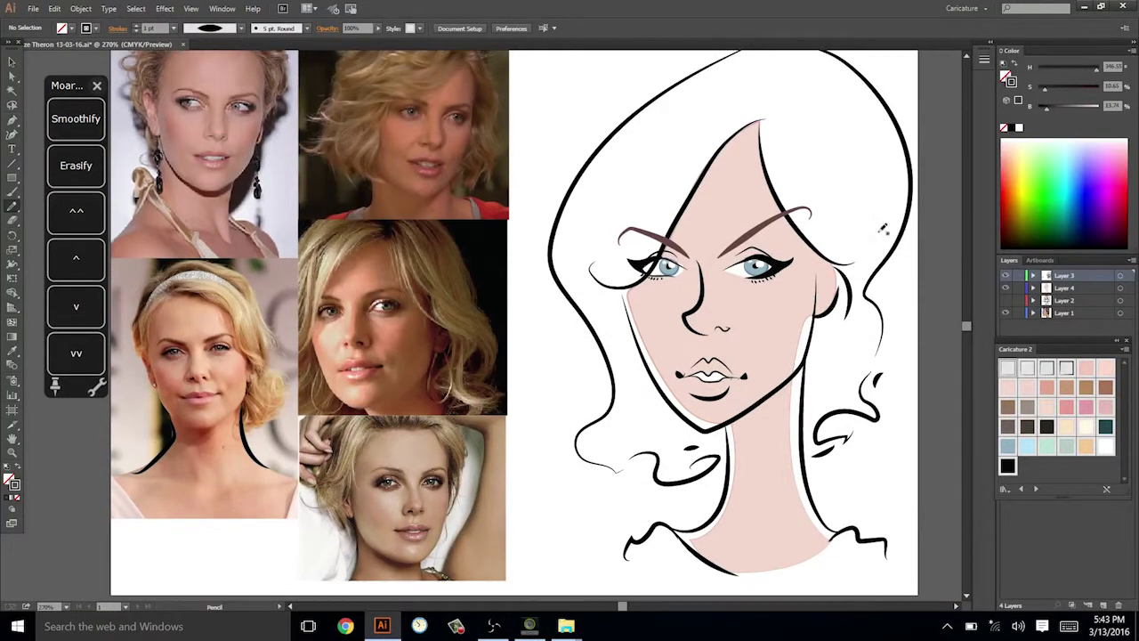
{"action": "left_click", "coordinate": [1066, 426]}
{"action": "left_click", "coordinate": [1106, 440]}
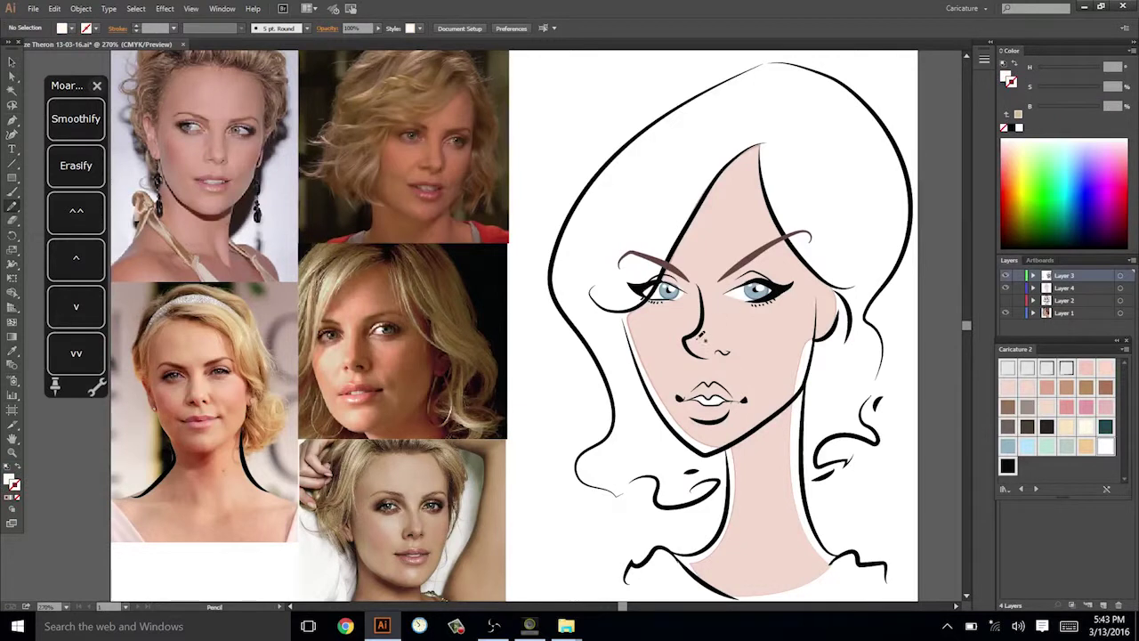
{"action": "left_click_drag", "start_coordinate": [699, 335], "coordinate": [709, 339]}
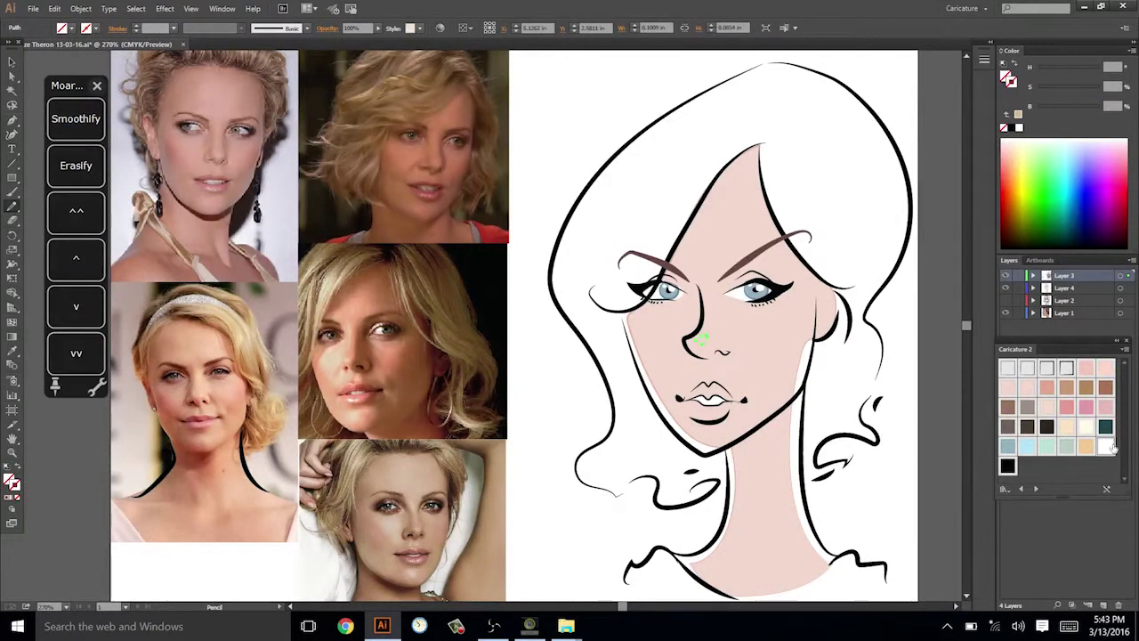
{"action": "left_click", "coordinate": [1106, 447]}
{"action": "key", "text": "ctrl+shift+a"}
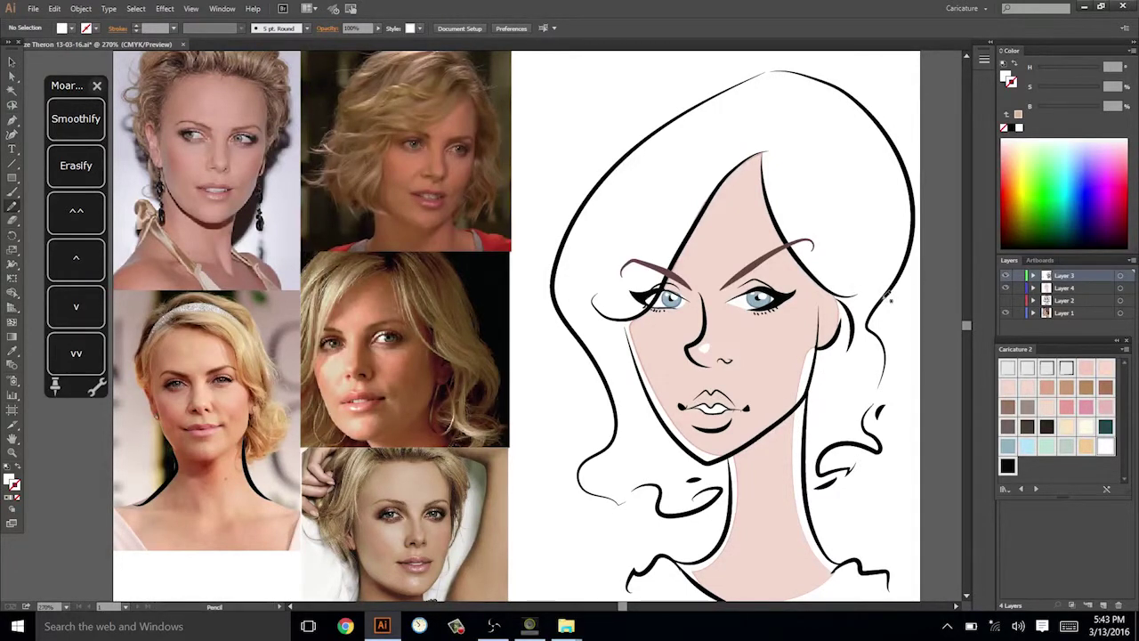
Draw a pink-filled upper lip with the Pencil tool, delete that version from Layer 3, and redraw it on Layer 4.
{"action": "left_click", "coordinate": [1068, 407]}
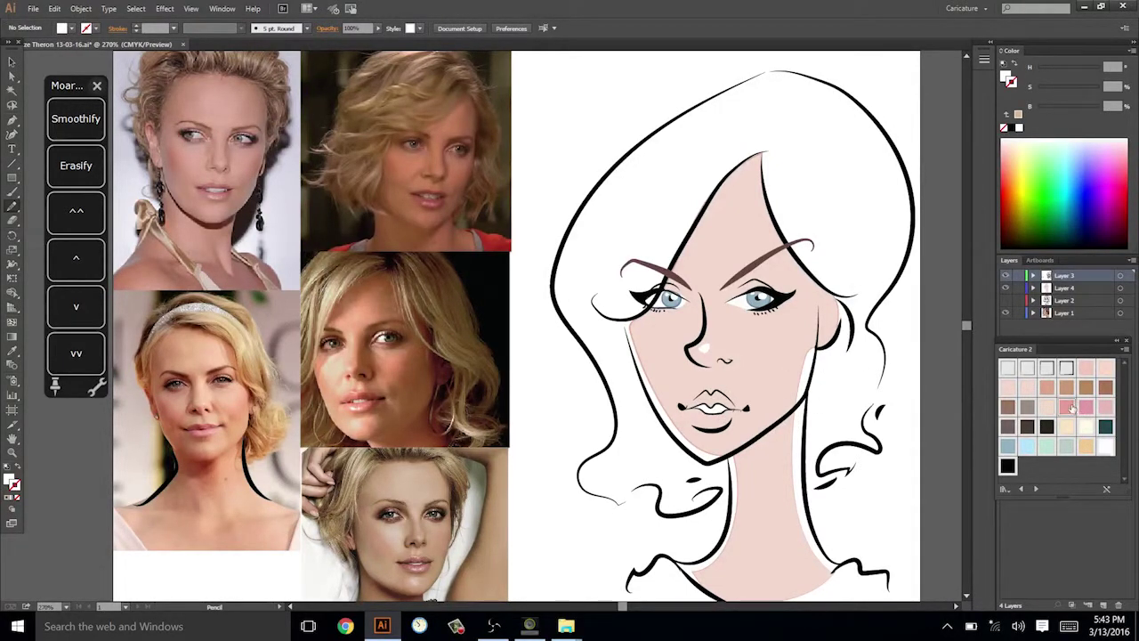
{"action": "mouse_move", "coordinate": [698, 402]}
{"action": "left_mouse_down"}
{"action": "mouse_move", "coordinate": [719, 391]}
{"action": "mouse_move", "coordinate": [729, 402]}
{"action": "mouse_move", "coordinate": [694, 406]}
{"action": "left_mouse_up"}
{"action": "left_click", "coordinate": [1066, 408]}
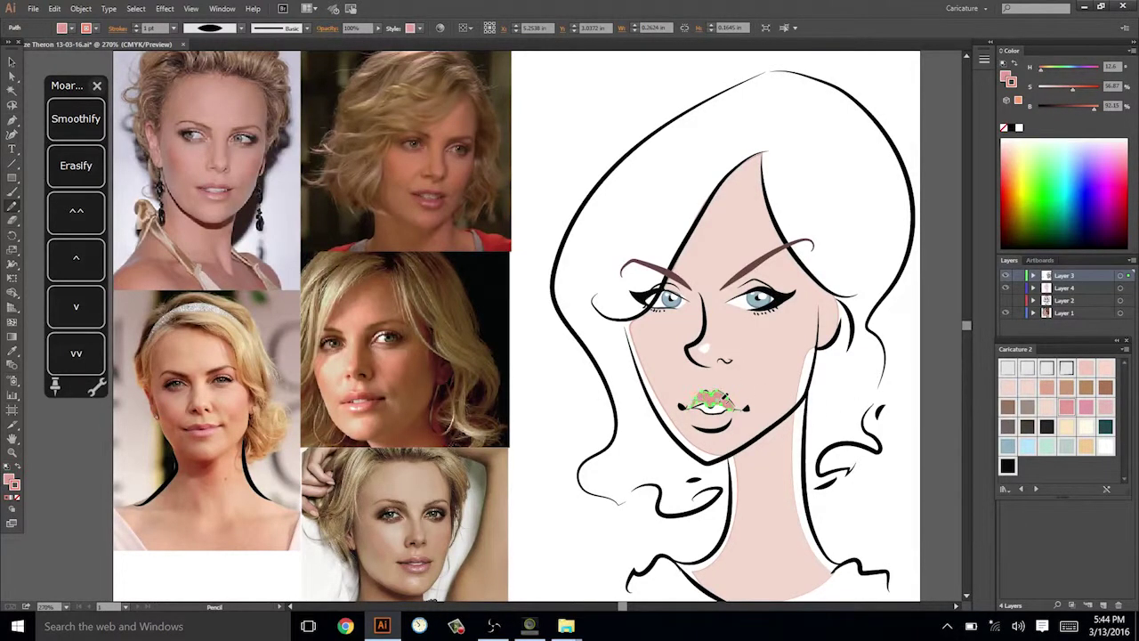
{"action": "key", "text": "Delete"}
{"action": "left_click", "coordinate": [1071, 290]}
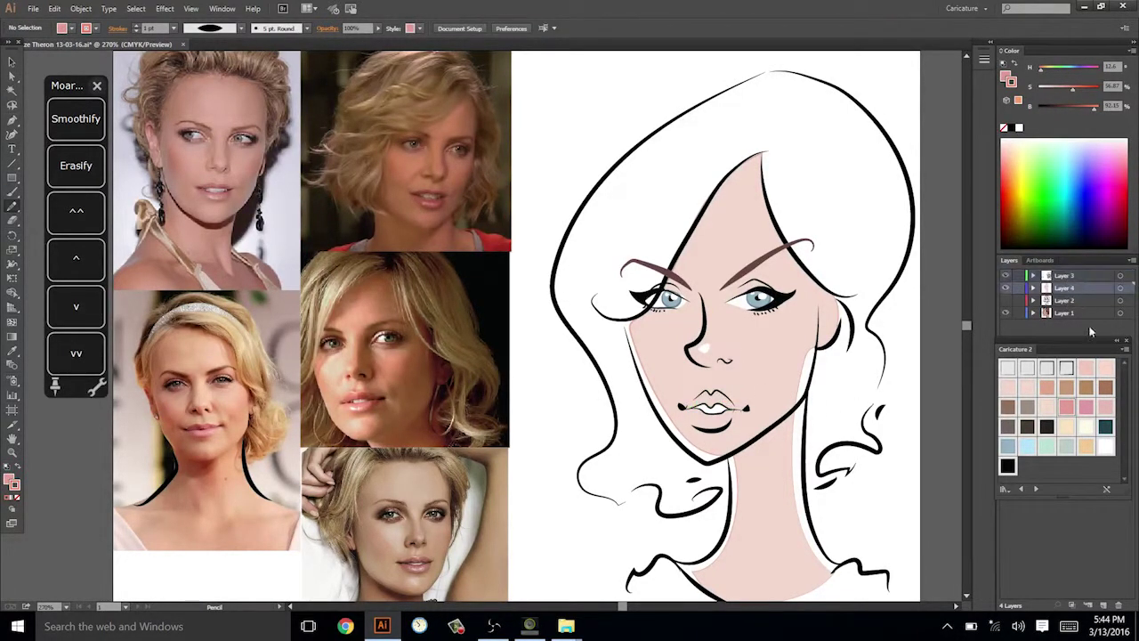
{"action": "mouse_move", "coordinate": [692, 406]}
{"action": "left_mouse_down"}
{"action": "mouse_move", "coordinate": [741, 405]}
{"action": "mouse_move", "coordinate": [692, 407]}
{"action": "left_mouse_up"}
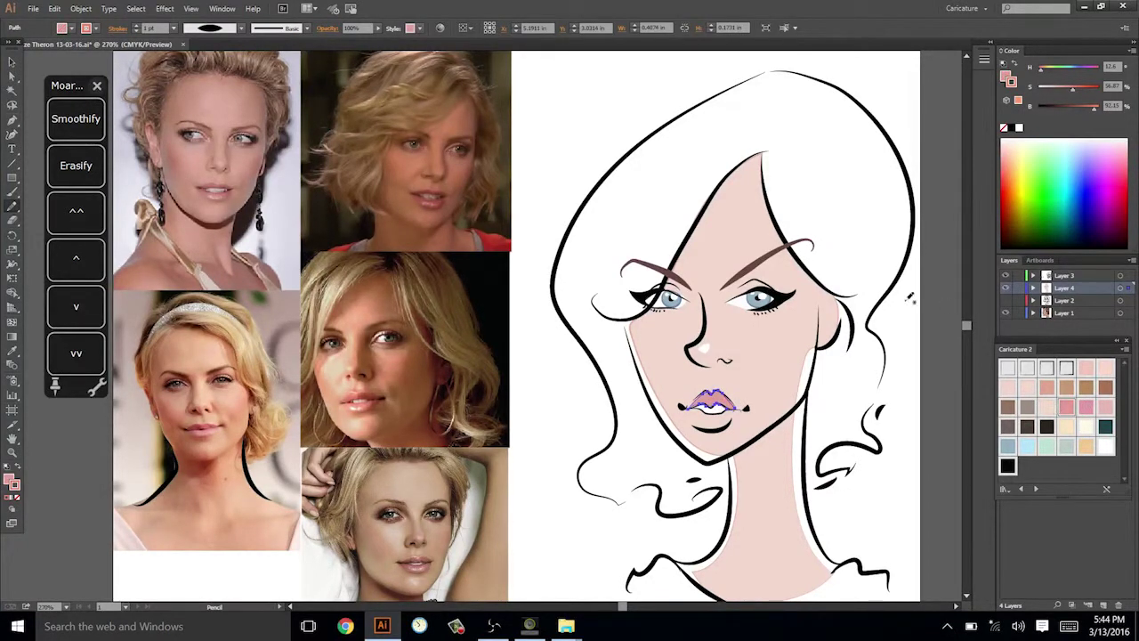
{"action": "key", "text": "ctrl+shift+a"}
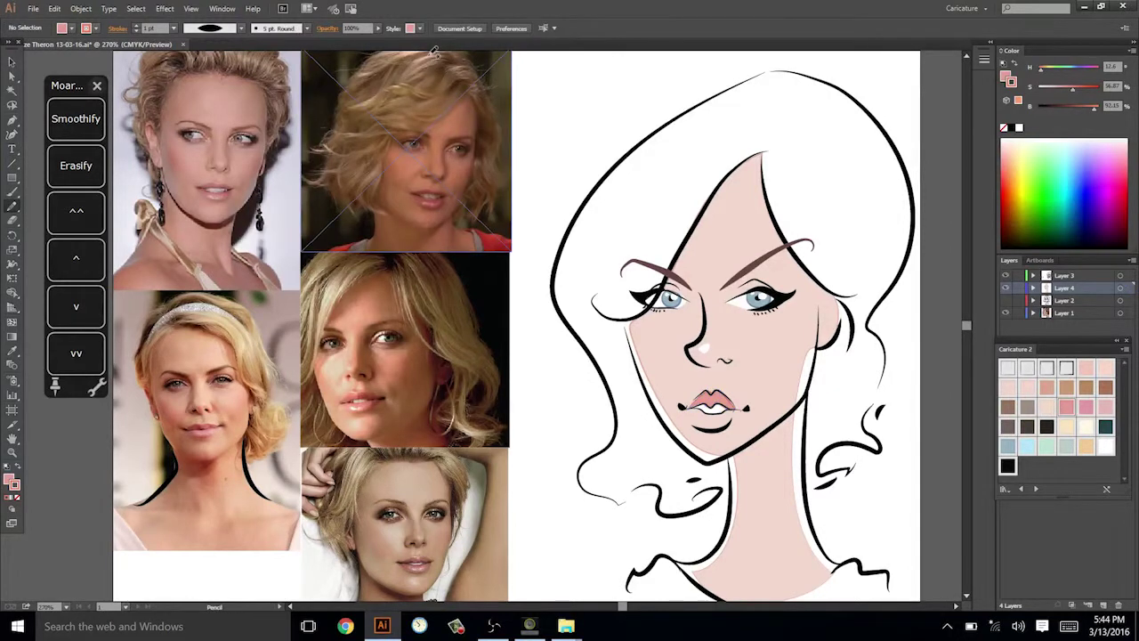
On Layer 4, draw the lower lip shape with the Pencil tool, fill it with the pink swatch, and deselect it.
{"action": "mouse_move", "coordinate": [715, 427]}
{"action": "left_mouse_down"}
{"action": "mouse_move", "coordinate": [730, 410]}
{"action": "mouse_move", "coordinate": [690, 408]}
{"action": "left_mouse_up"}
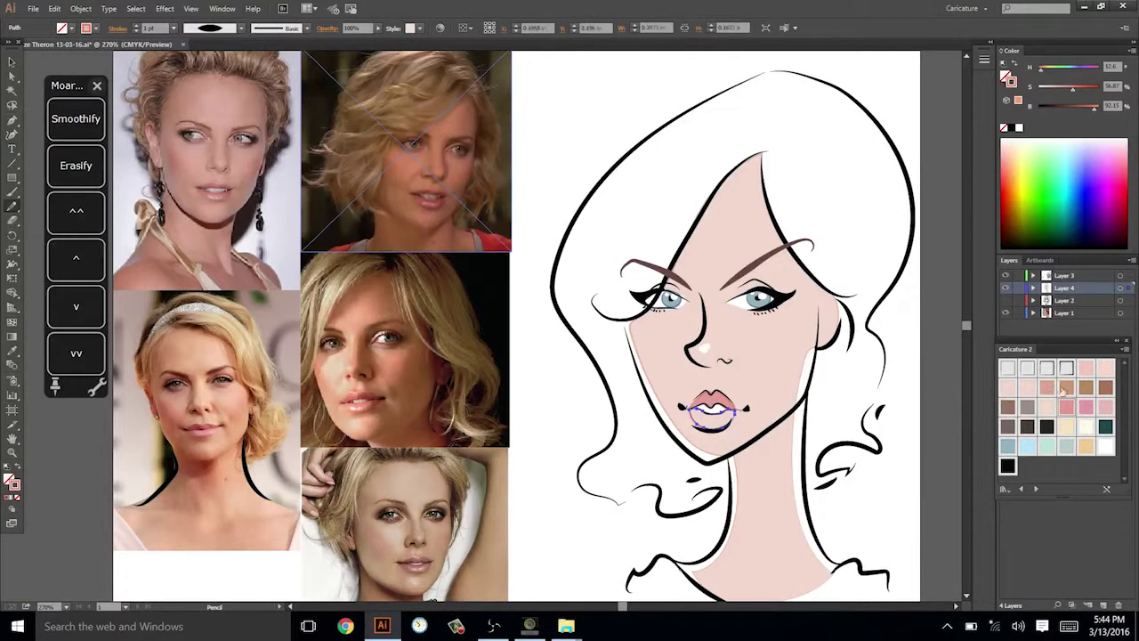
{"action": "left_click", "coordinate": [1067, 407]}
{"action": "key", "text": "ctrl+shift+a"}
Move the black lower lip line slightly up and redraw the lower edge of the pink lip shape to match it.
{"action": "left_click_drag", "start_coordinate": [878, 352], "coordinate": [887, 362]}
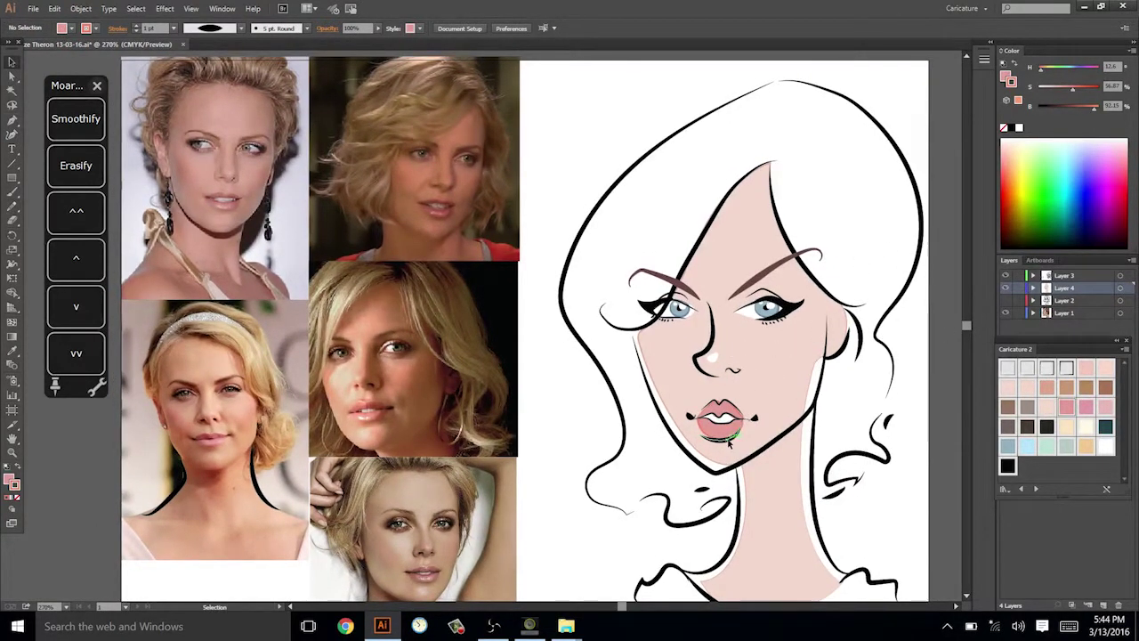
{"action": "left_click_drag", "start_coordinate": [732, 439], "coordinate": [735, 433]}
{"action": "left_click", "coordinate": [908, 342]}
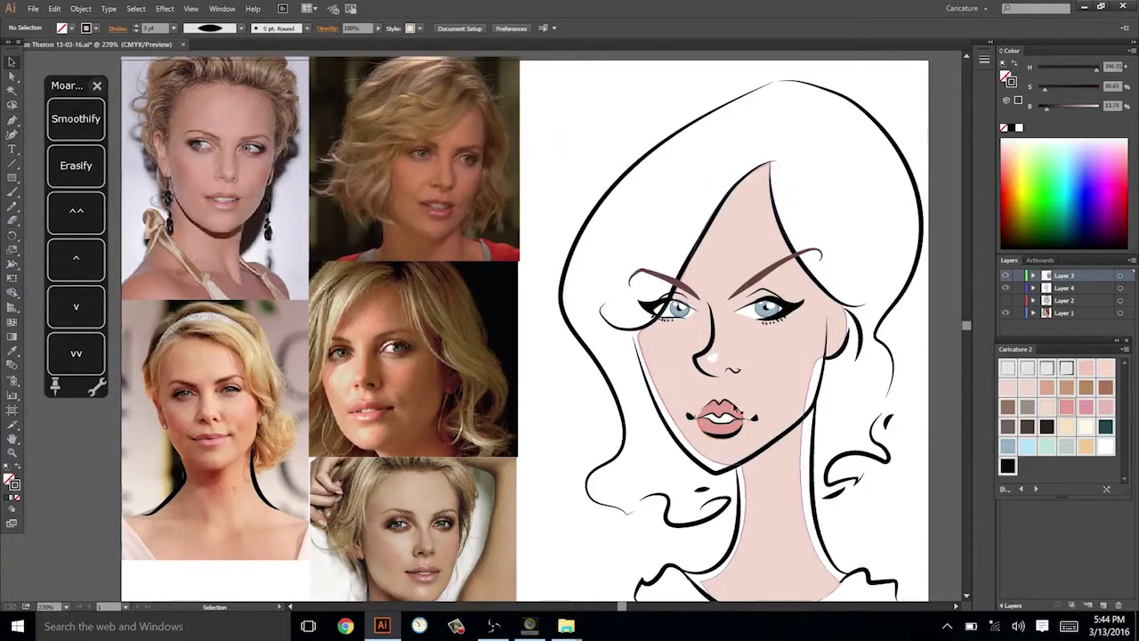
{"action": "left_click", "coordinate": [729, 431]}
{"action": "key", "text": "n"}
{"action": "left_click_drag", "start_coordinate": [713, 432], "coordinate": [745, 420]}
{"action": "left_click", "coordinate": [944, 358], "text": "ctrl"}
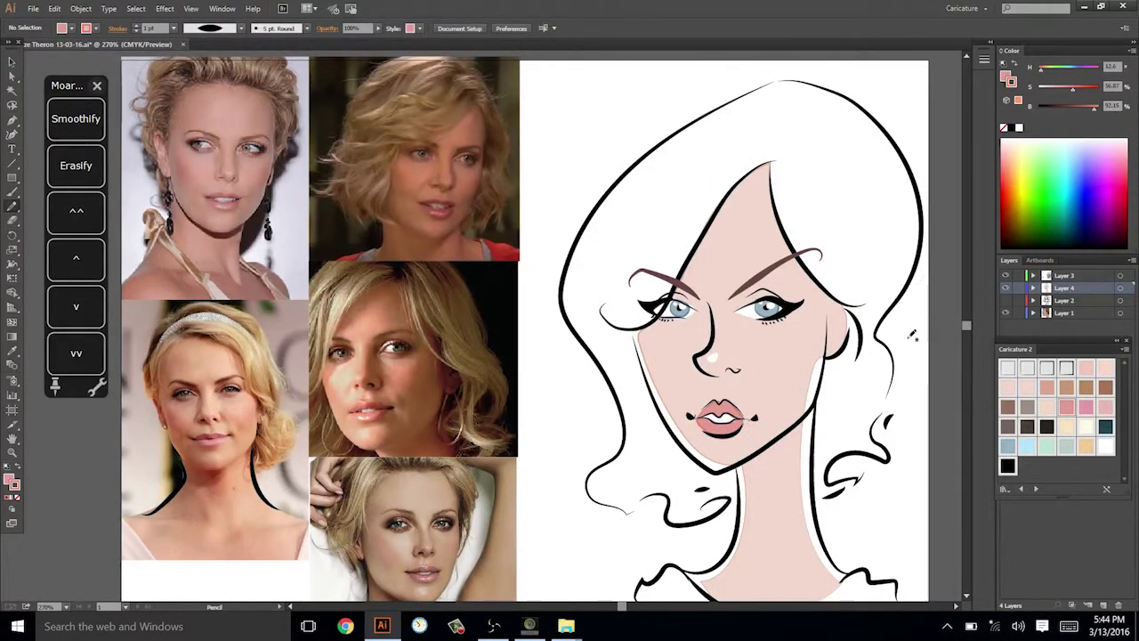
Select the pink upper and lower lip shapes, reduce their opacity to 50%, and deselect them.
{"action": "key", "text": "v"}
{"action": "left_click", "coordinate": [750, 409]}
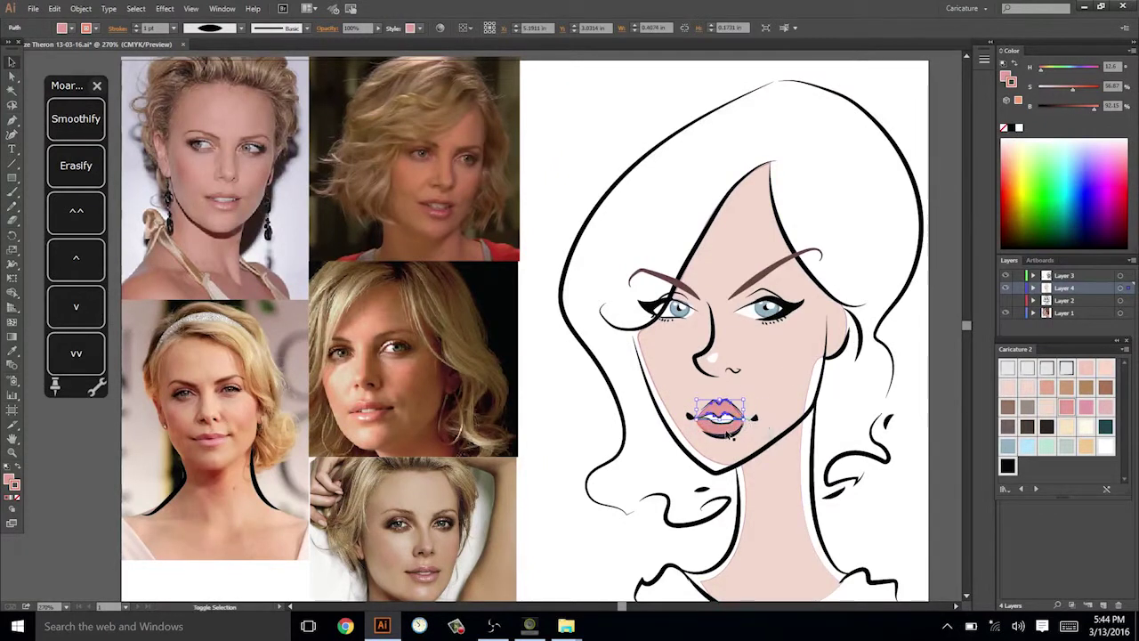
{"action": "left_click", "coordinate": [728, 431], "text": "shift"}
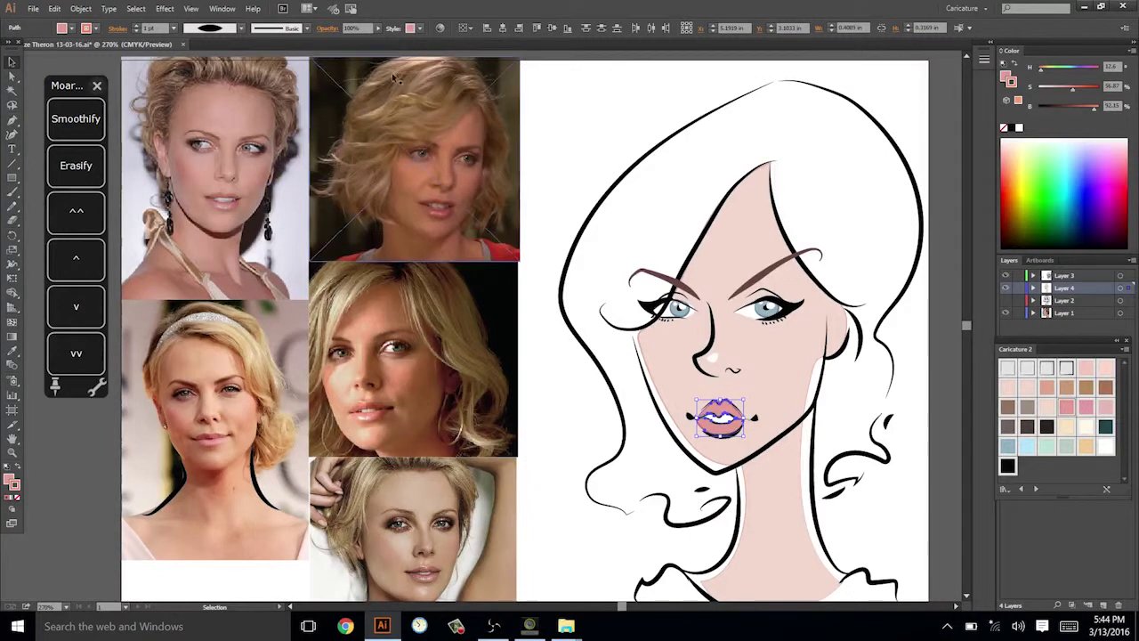
{"action": "left_click_drag", "start_coordinate": [377, 28], "coordinate": [344, 43]}
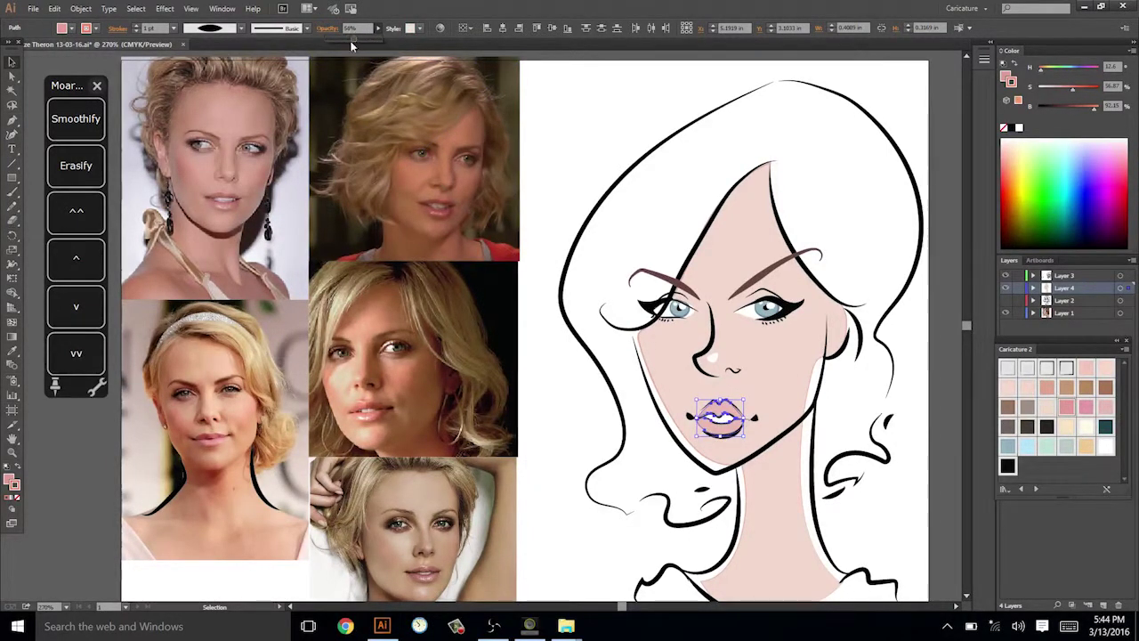
{"action": "left_click", "coordinate": [916, 290]}
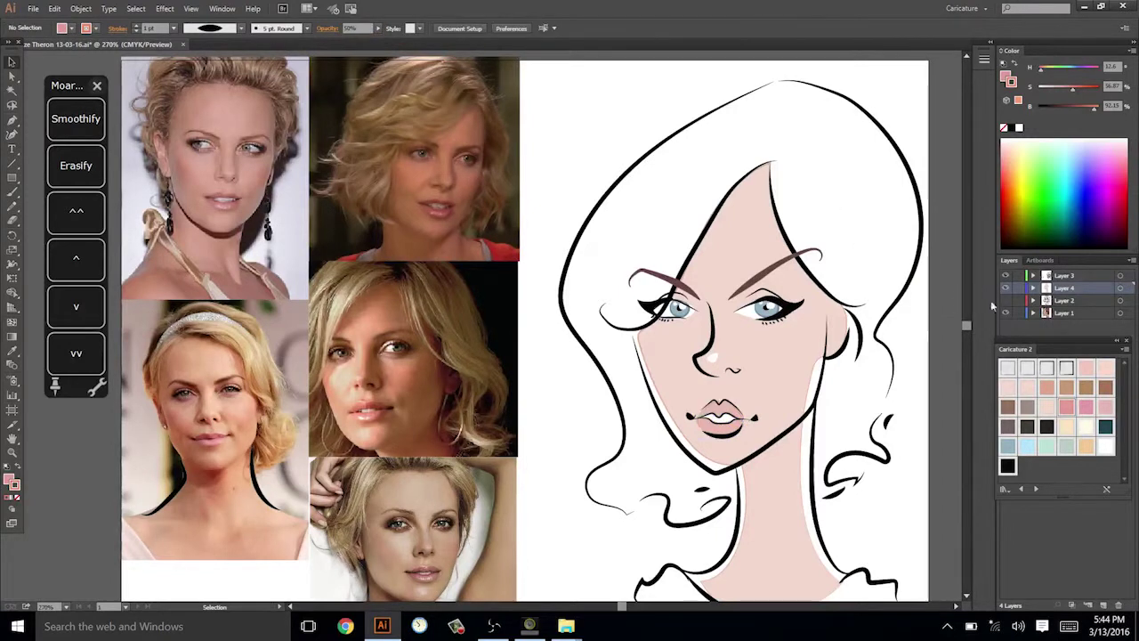
Draw a small highlight on the lower lip with the Pencil tool, filled with the white swatch.
{"action": "left_click", "coordinate": [1105, 445]}
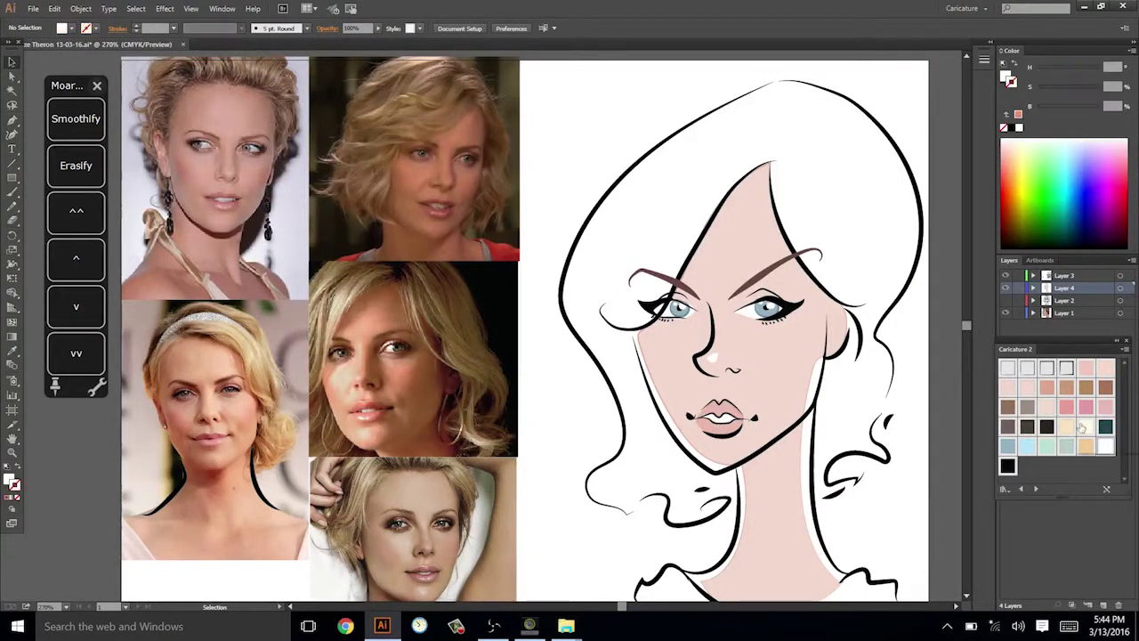
{"action": "key", "text": "n"}
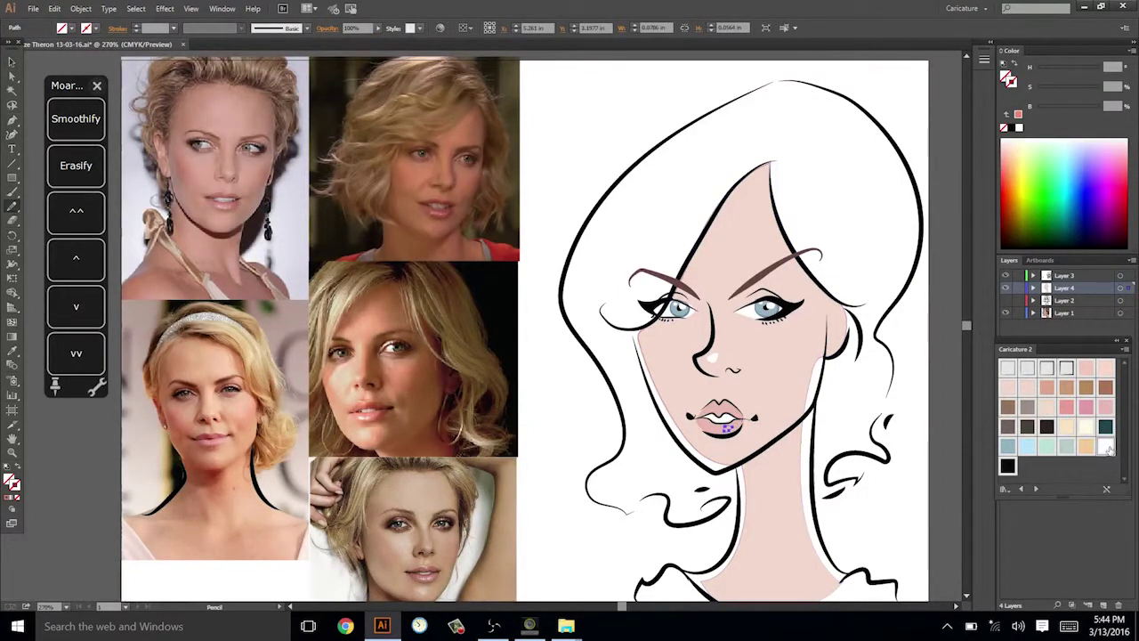
{"action": "mouse_move", "coordinate": [922, 395]}
{"action": "left_mouse_down"}
{"action": "mouse_move", "coordinate": [924, 407]}
{"action": "mouse_move", "coordinate": [930, 390]}
{"action": "left_mouse_up"}
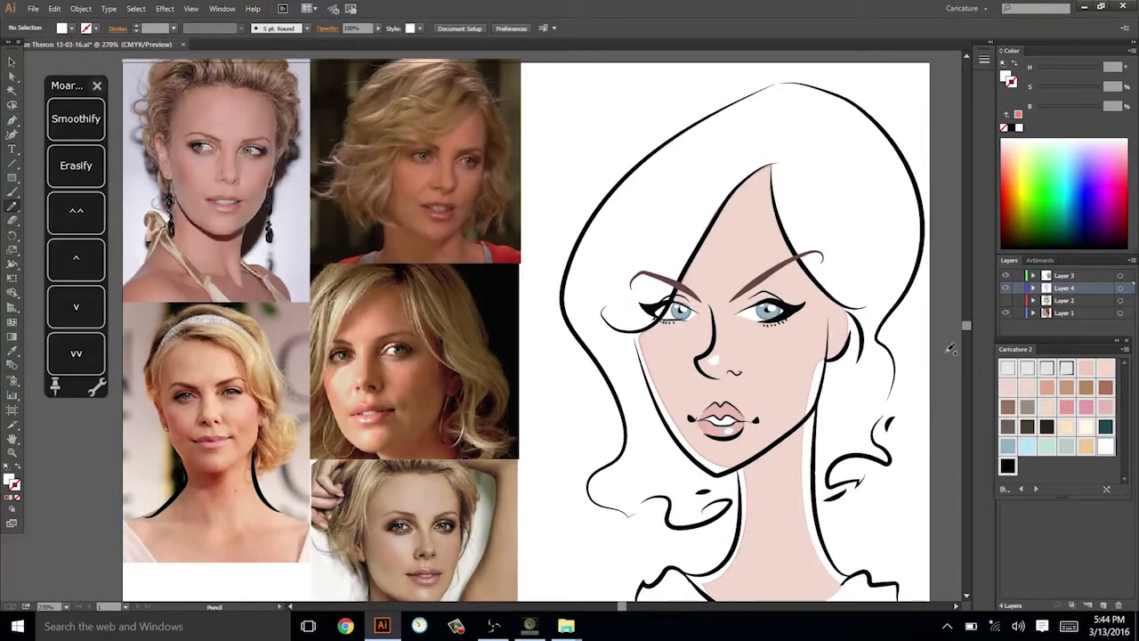
On Layer 4, trace the whole hair area around the face with the Pencil tool, fill it with the cream blonde swatch, and deselect it.
{"action": "left_click", "coordinate": [1064, 428]}
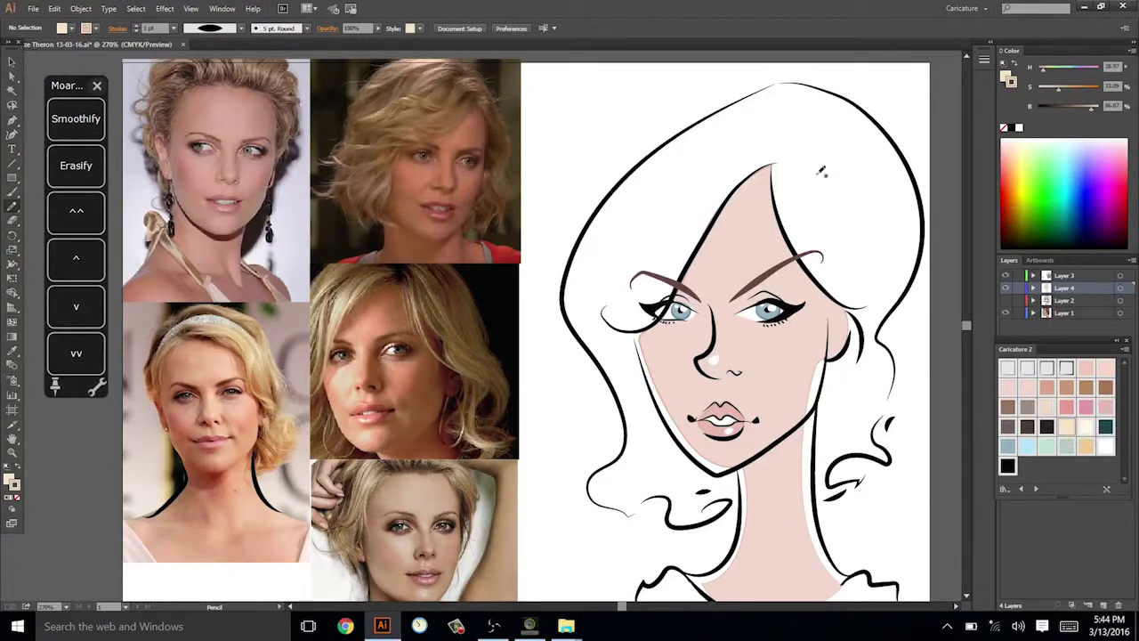
{"action": "left_click_drag", "start_coordinate": [776, 86], "coordinate": [612, 201]}
{"action": "left_click_drag", "start_coordinate": [576, 286], "coordinate": [637, 436]}
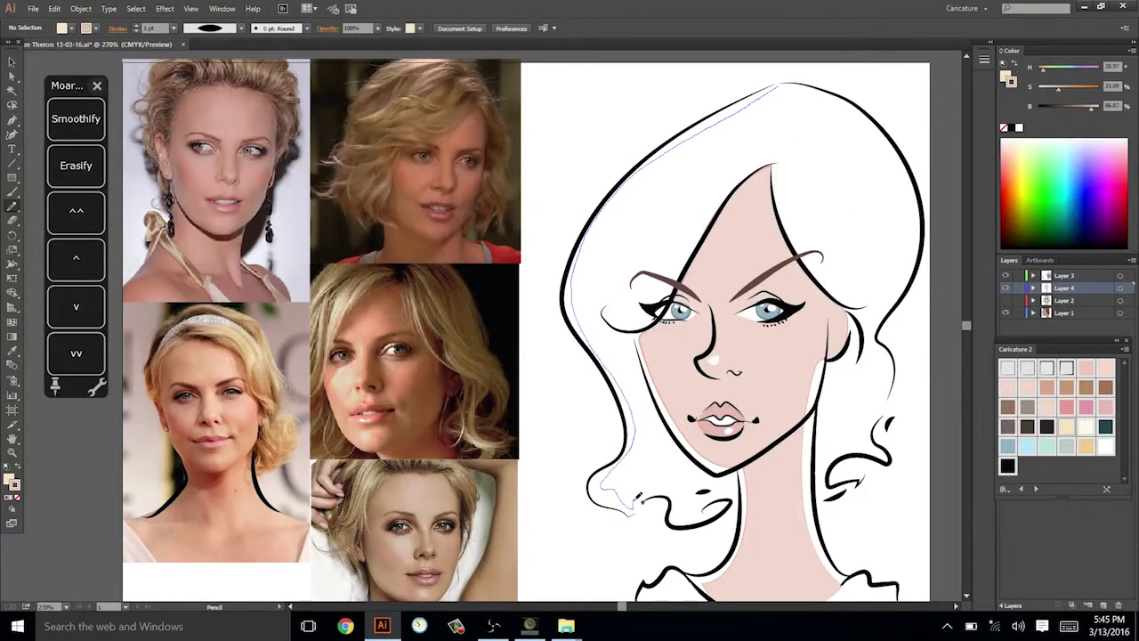
{"action": "left_click_drag", "start_coordinate": [637, 496], "coordinate": [678, 509]}
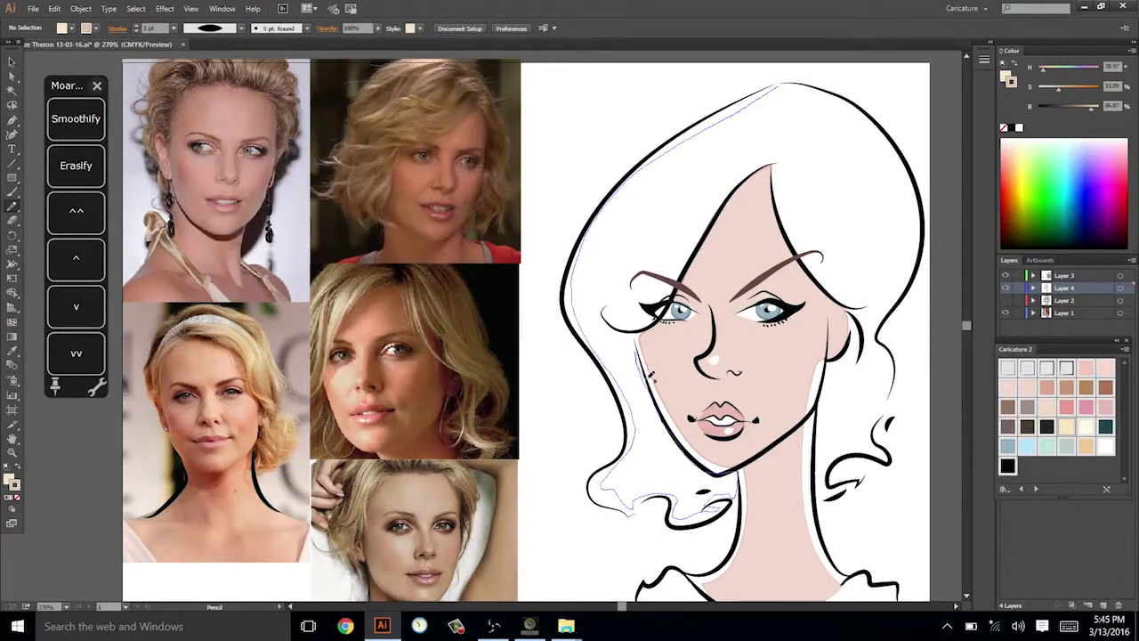
{"action": "left_click_drag", "start_coordinate": [695, 252], "coordinate": [762, 170]}
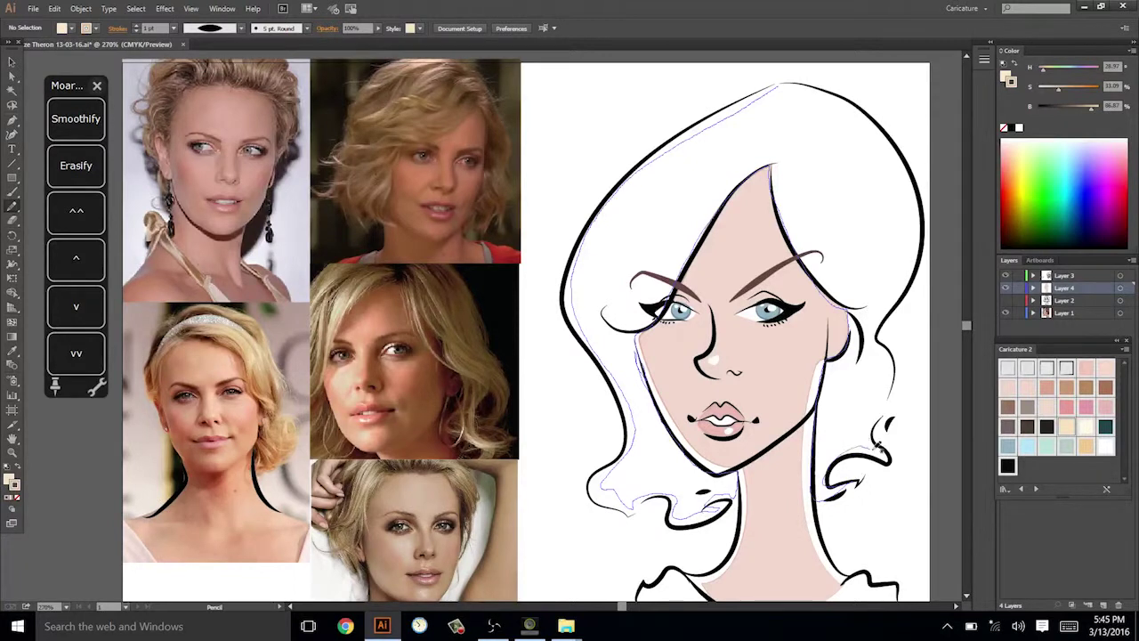
{"action": "mouse_move", "coordinate": [894, 313]}
{"action": "left_mouse_down"}
{"action": "mouse_move", "coordinate": [918, 220]}
{"action": "mouse_move", "coordinate": [886, 148]}
{"action": "mouse_move", "coordinate": [820, 87]}
{"action": "mouse_move", "coordinate": [776, 85]}
{"action": "left_mouse_up"}
{"action": "left_click", "coordinate": [1065, 427]}
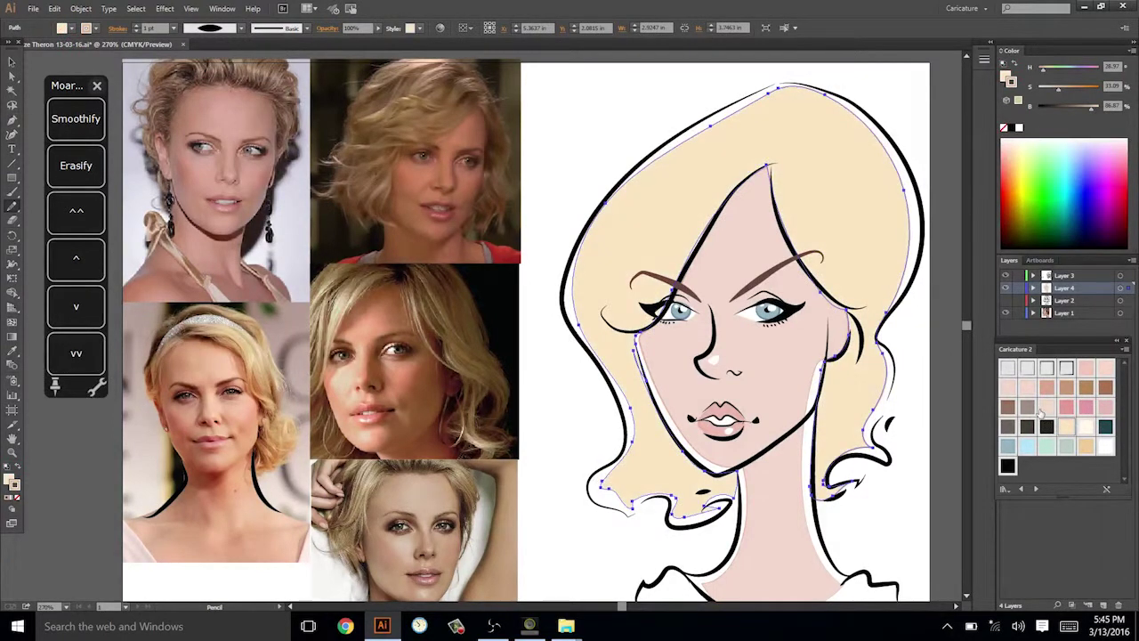
{"action": "left_click_drag", "start_coordinate": [914, 417], "coordinate": [902, 419]}
{"action": "key", "text": "ctrl+shift+a"}
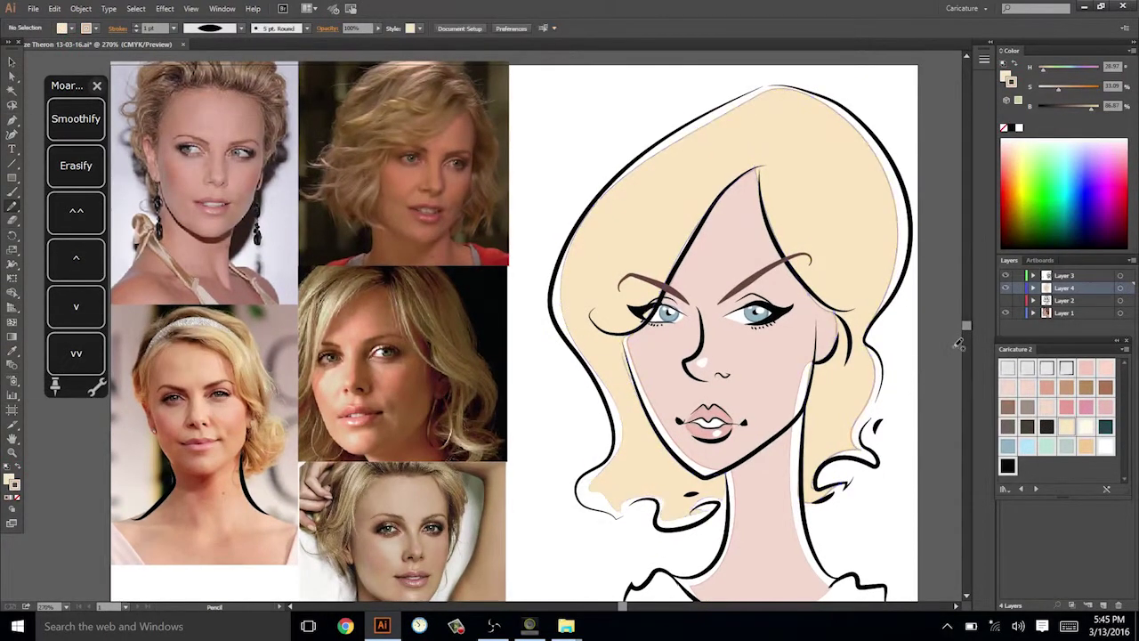
Select the blonde hair shape, redraw its lower edge at the left curl with the Pencil tool, and deselect it.
{"action": "left_click", "coordinate": [629, 466], "text": "ctrl"}
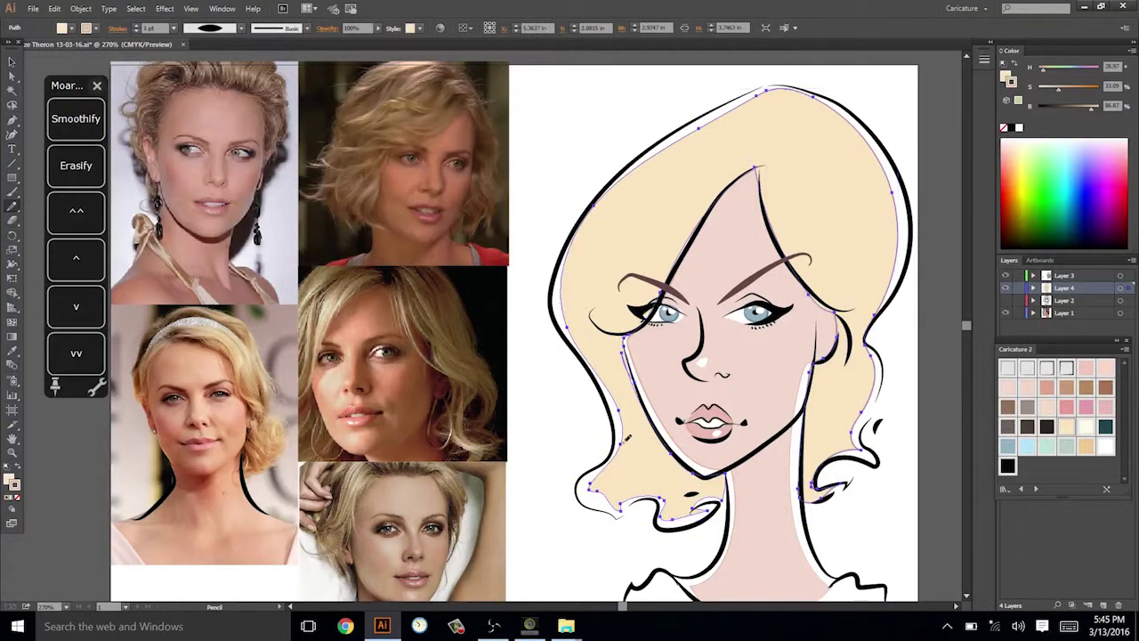
{"action": "left_click_drag", "start_coordinate": [602, 470], "coordinate": [624, 510]}
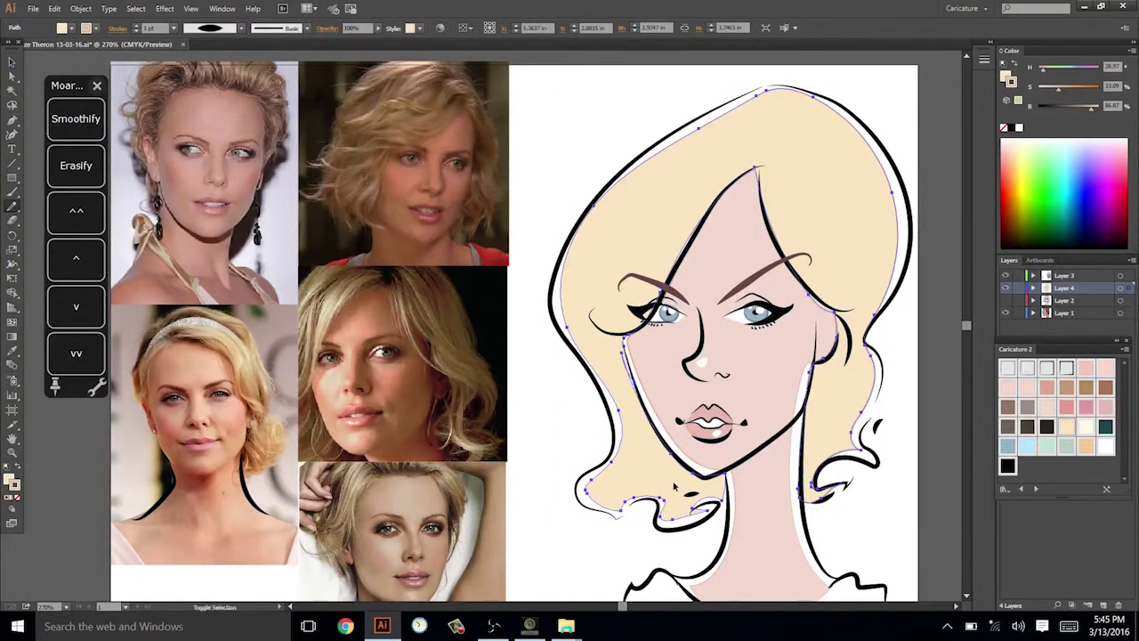
{"action": "left_click", "coordinate": [920, 477], "text": "ctrl"}
{"action": "mouse_move", "coordinate": [920, 478]}
{"action": "left_mouse_down"}
{"action": "mouse_move", "coordinate": [903, 489]}
{"action": "mouse_move", "coordinate": [925, 497]}
{"action": "left_mouse_up"}
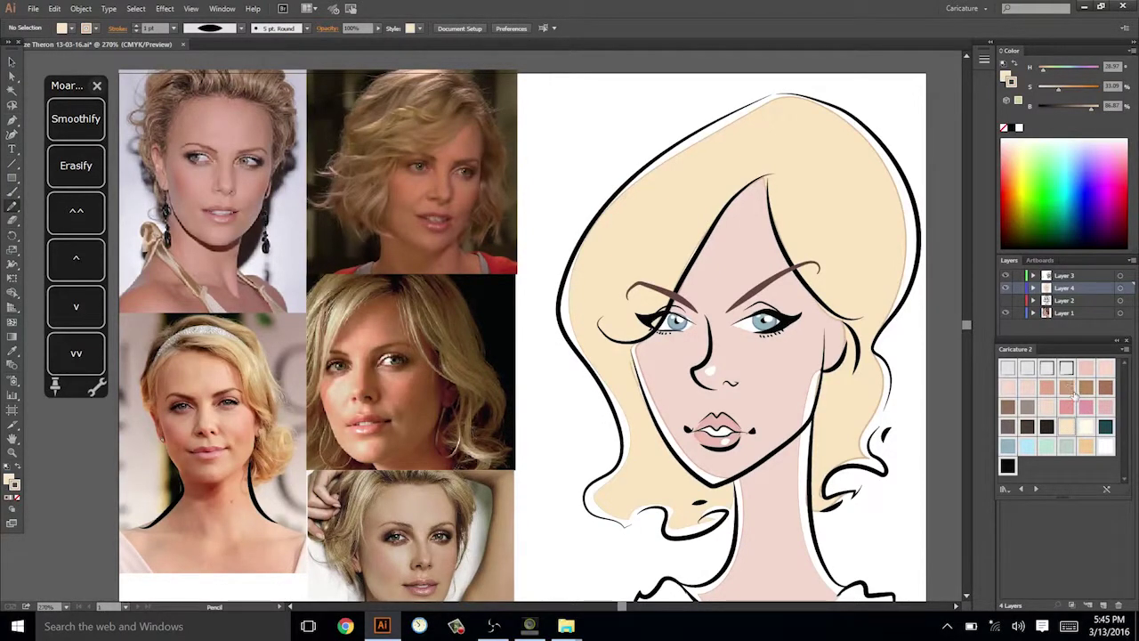
Draw a tapering shadow shape at the hair parting above the forehead with the Pencil tool and fill it with the greyish-brown swatch.
{"action": "left_click", "coordinate": [1070, 390]}
{"action": "left_click", "coordinate": [1088, 391]}
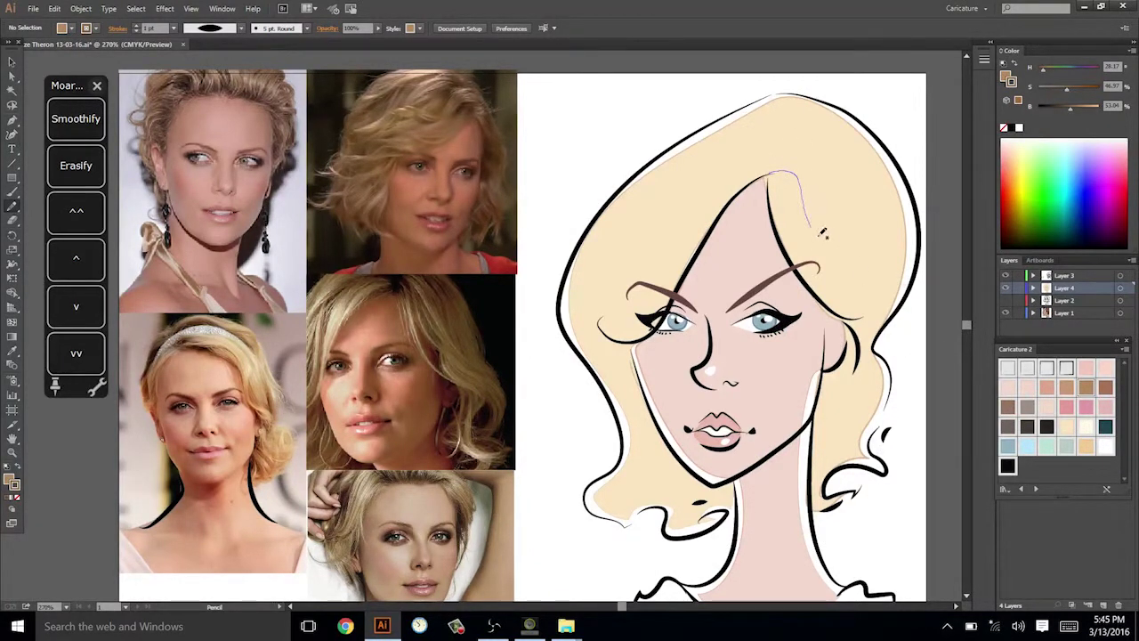
{"action": "mouse_move", "coordinate": [825, 242]}
{"action": "left_mouse_down"}
{"action": "mouse_move", "coordinate": [795, 208]}
{"action": "mouse_move", "coordinate": [775, 205]}
{"action": "mouse_move", "coordinate": [771, 170]}
{"action": "left_mouse_up"}
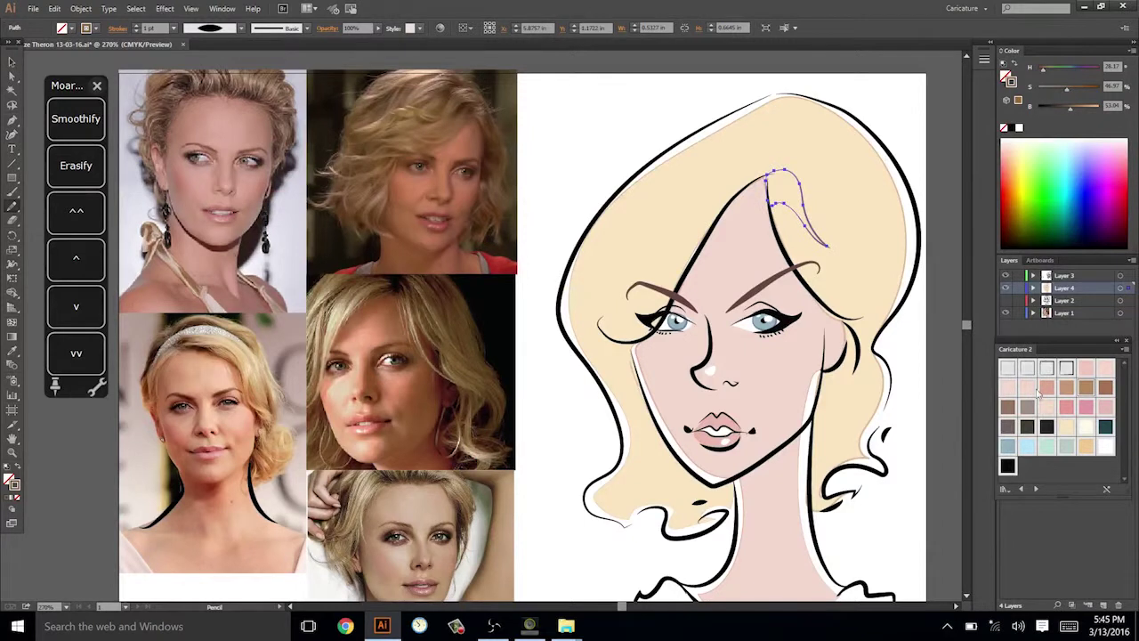
{"action": "left_click", "coordinate": [1007, 407]}
{"action": "key", "text": "ctrl+shift+a"}
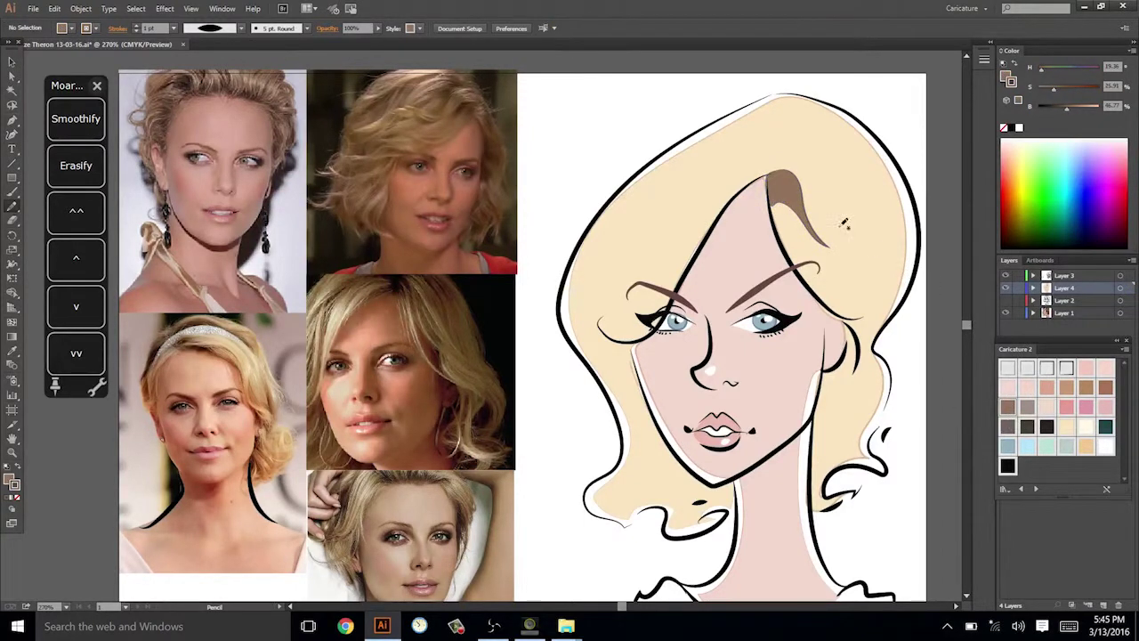
Select the brown shadow shape at the parting, reduce its opacity to 29%, and deselect it.
{"action": "key", "text": "v"}
{"action": "left_click", "coordinate": [787, 193]}
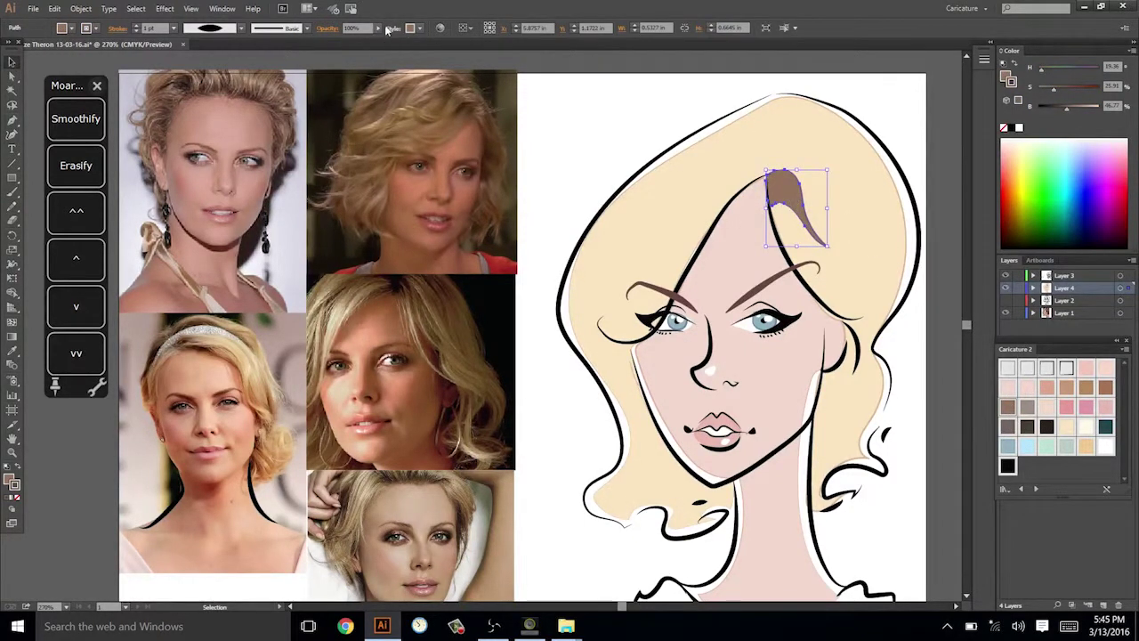
{"action": "left_click", "coordinate": [378, 29]}
{"action": "left_click_drag", "start_coordinate": [374, 37], "coordinate": [354, 40]}
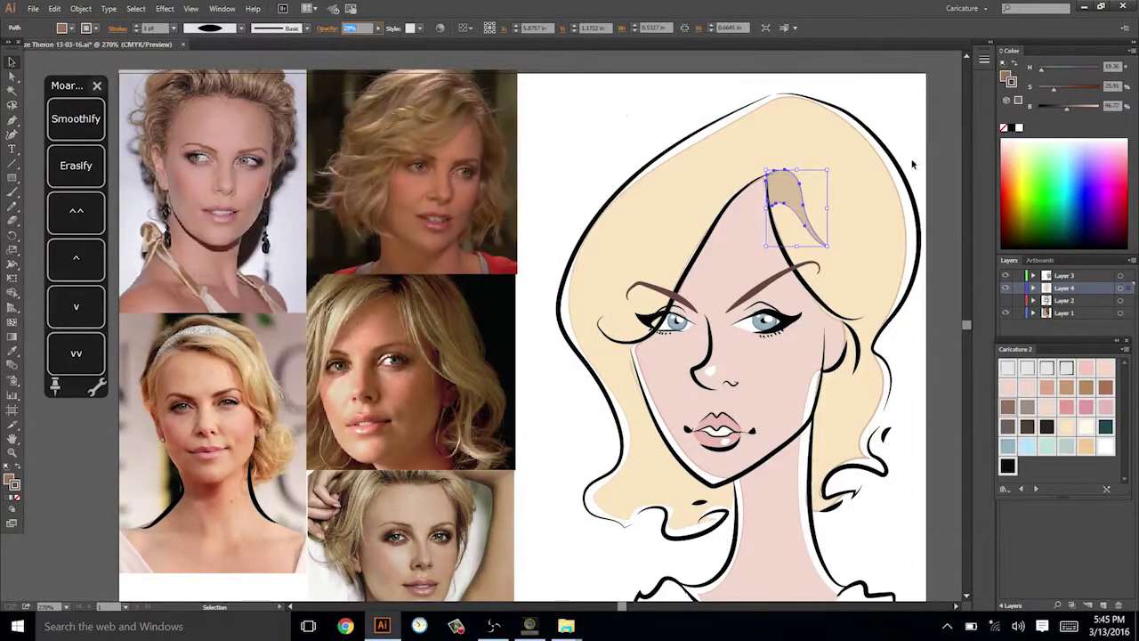
{"action": "left_click", "coordinate": [688, 131]}
Draw a hair shadow curving around the ear with the Pencil tool and give it the parting shadow's fill and opacity with the Eyedropper.
{"action": "key", "text": "n"}
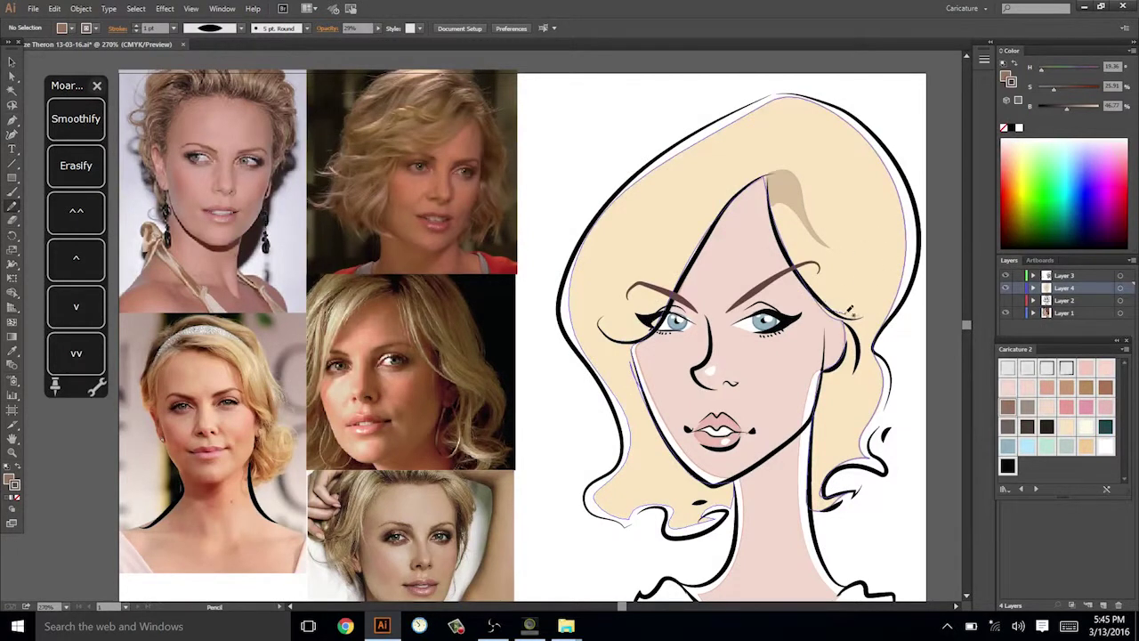
{"action": "left_click_drag", "start_coordinate": [879, 340], "coordinate": [845, 406]}
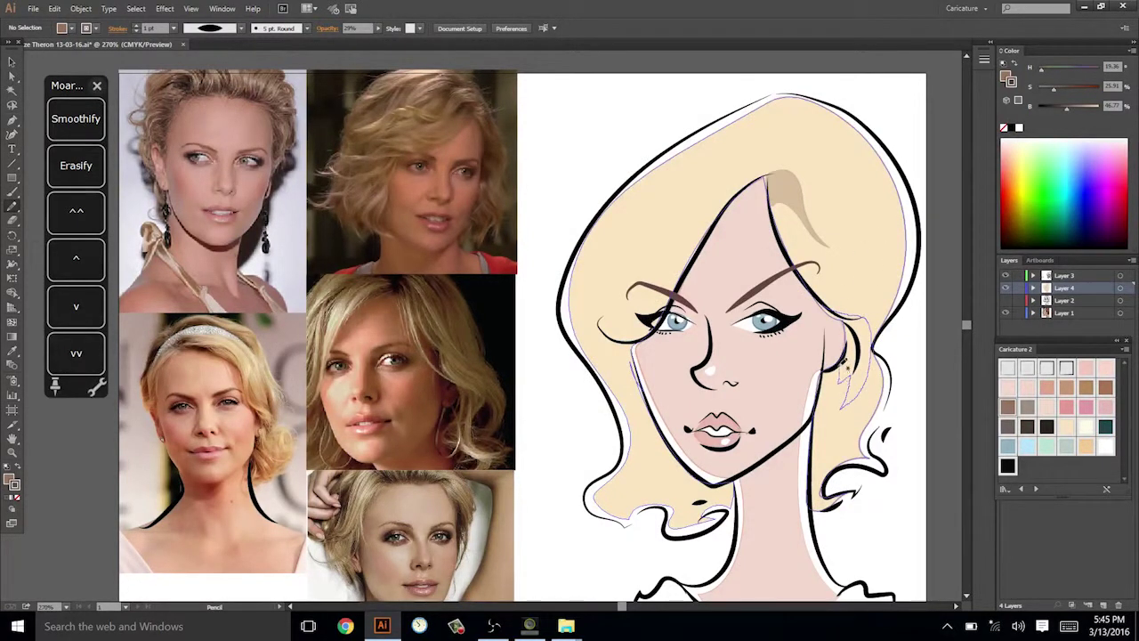
{"action": "left_click_drag", "start_coordinate": [845, 365], "coordinate": [850, 320]}
{"action": "key", "text": "i"}
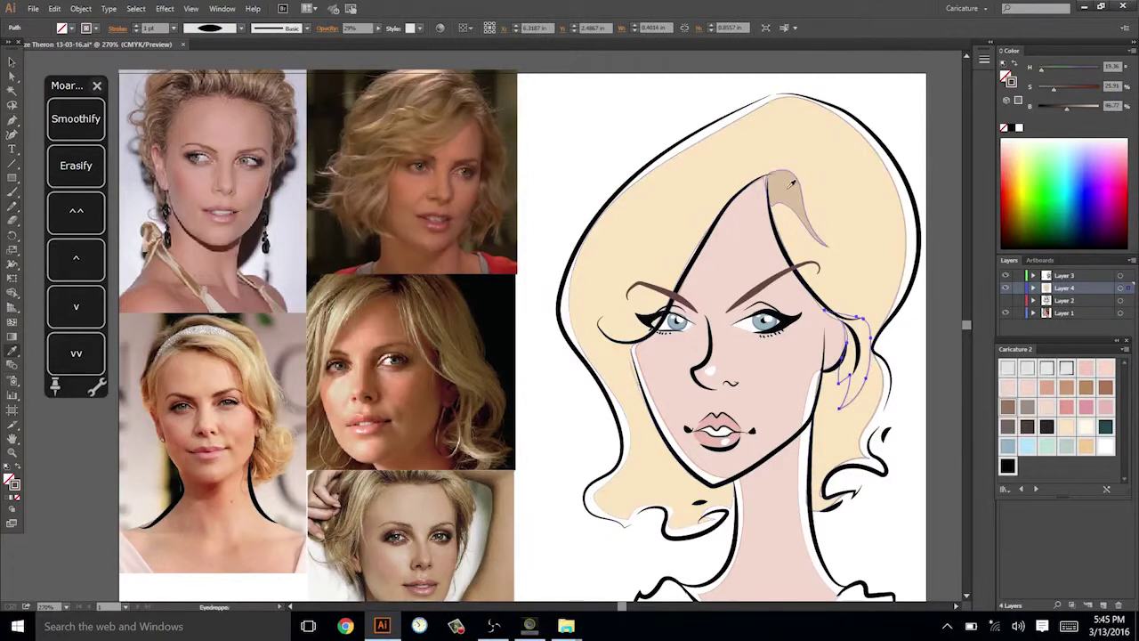
{"action": "left_click", "coordinate": [793, 185]}
{"action": "left_click", "coordinate": [936, 270], "text": "ctrl"}
{"action": "left_click_drag", "start_coordinate": [951, 341], "coordinate": [950, 340]}
Draw a long tapering shadow across the upper left of the hair and copy the parting shadow's appearance onto it with the Eyedropper.
{"action": "key", "text": "n"}
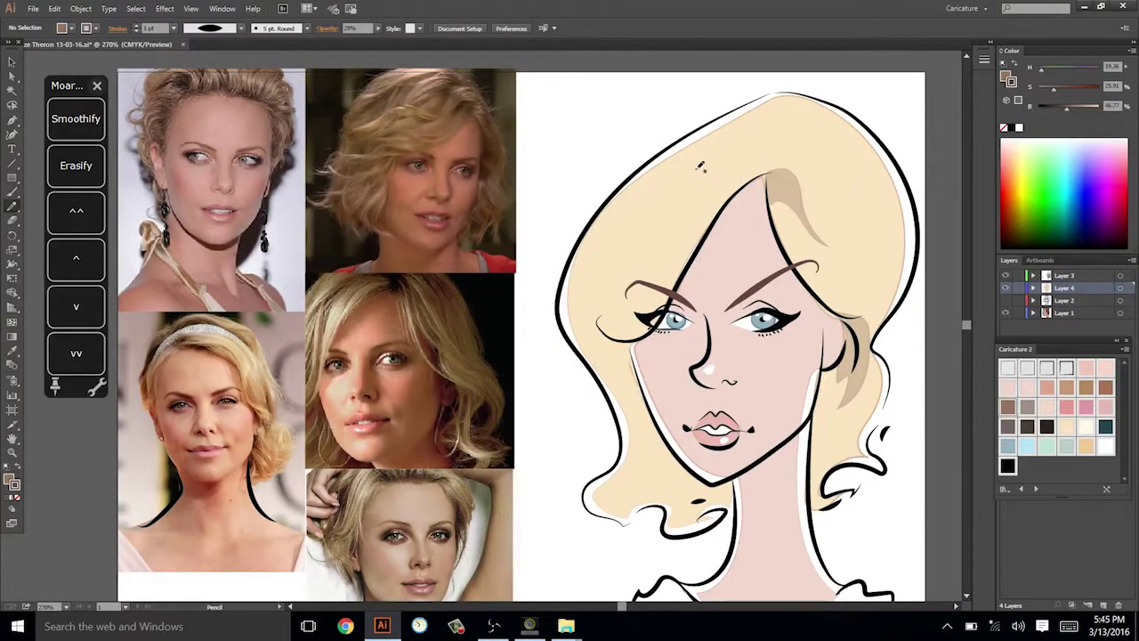
{"action": "mouse_move", "coordinate": [629, 203]}
{"action": "left_mouse_down"}
{"action": "mouse_move", "coordinate": [578, 254]}
{"action": "mouse_move", "coordinate": [574, 277]}
{"action": "mouse_move", "coordinate": [687, 198]}
{"action": "mouse_move", "coordinate": [699, 168]}
{"action": "left_mouse_up"}
{"action": "key", "text": "i"}
{"action": "left_click", "coordinate": [792, 189]}
{"action": "left_click", "coordinate": [927, 258], "text": "ctrl"}
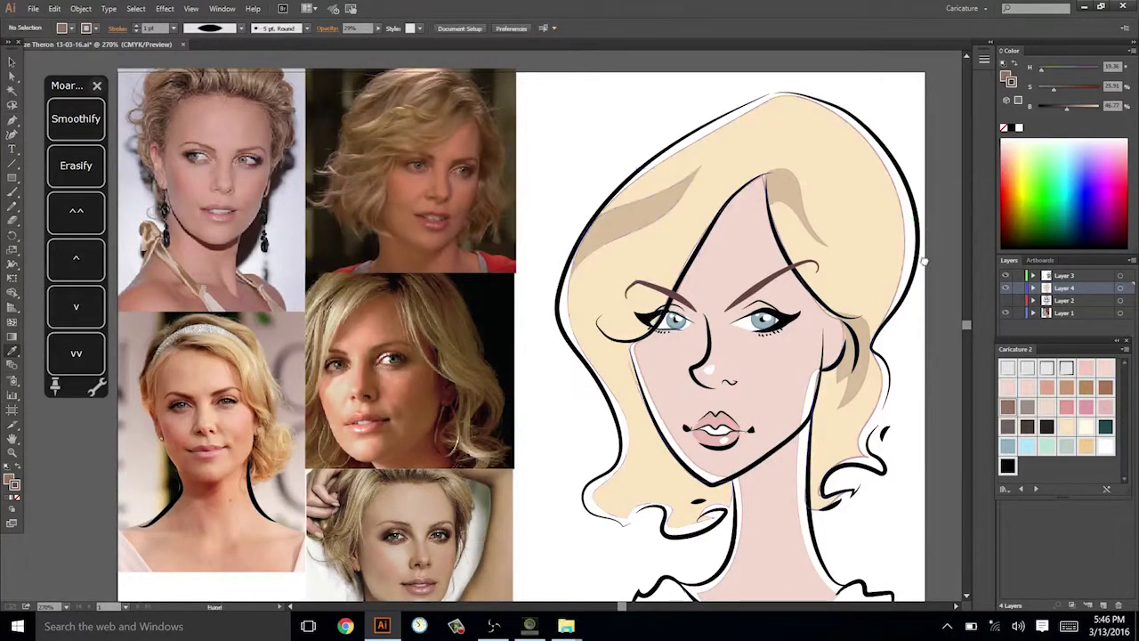
{"action": "left_click_drag", "start_coordinate": [926, 258], "coordinate": [913, 264]}
Draw a hair shadow beside the left temple and cheek with the Pencil tool and match it to the existing hair shadows.
{"action": "key", "text": "n"}
{"action": "left_click", "coordinate": [766, 191], "text": "ctrl"}
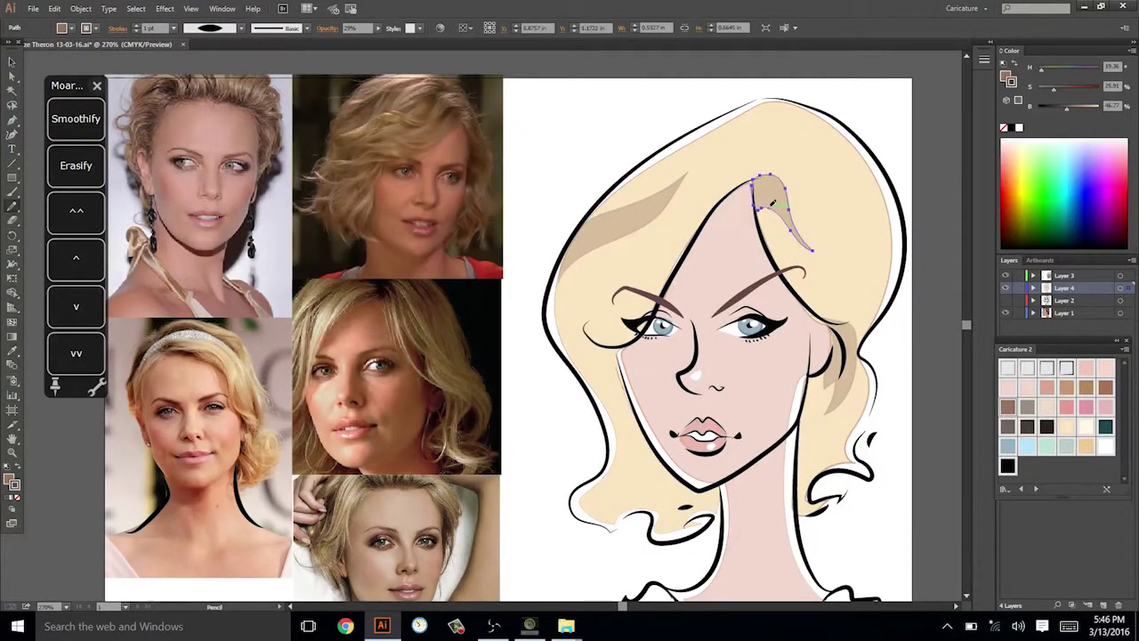
{"action": "key", "text": "ctrl+shift+a"}
{"action": "scroll", "coordinate": [738, 137], "scroll_direction": "down", "scroll_amount": 1}
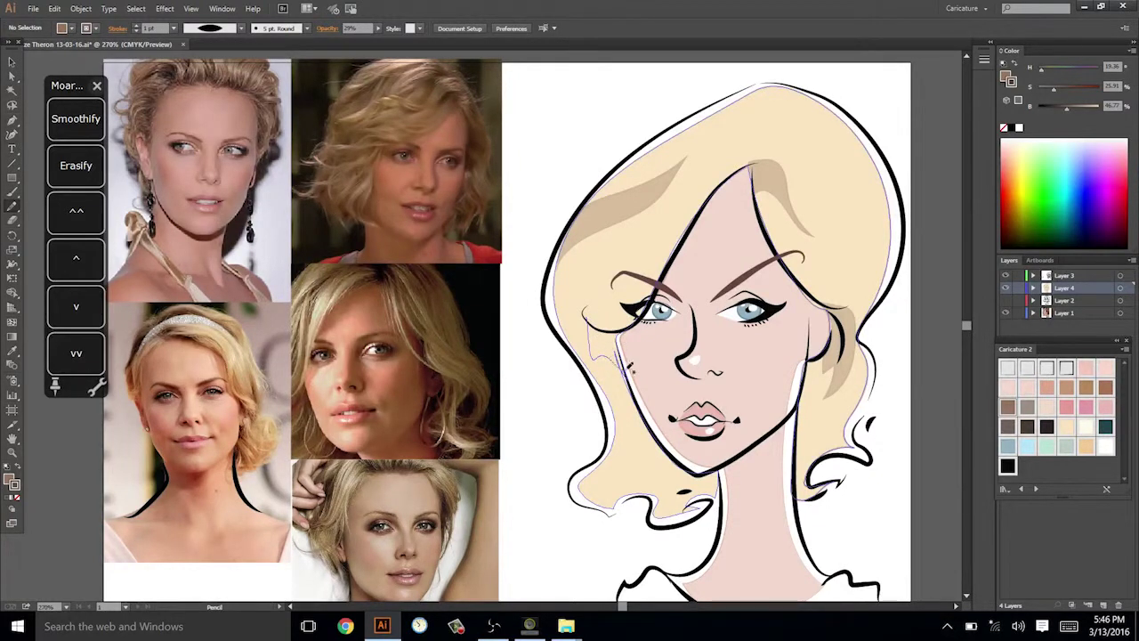
{"action": "left_click_drag", "start_coordinate": [629, 367], "coordinate": [629, 363]}
{"action": "key", "text": "ctrl+z"}
{"action": "mouse_move", "coordinate": [632, 397]}
{"action": "left_mouse_down"}
{"action": "mouse_move", "coordinate": [626, 335]}
{"action": "mouse_move", "coordinate": [585, 316]}
{"action": "left_mouse_up"}
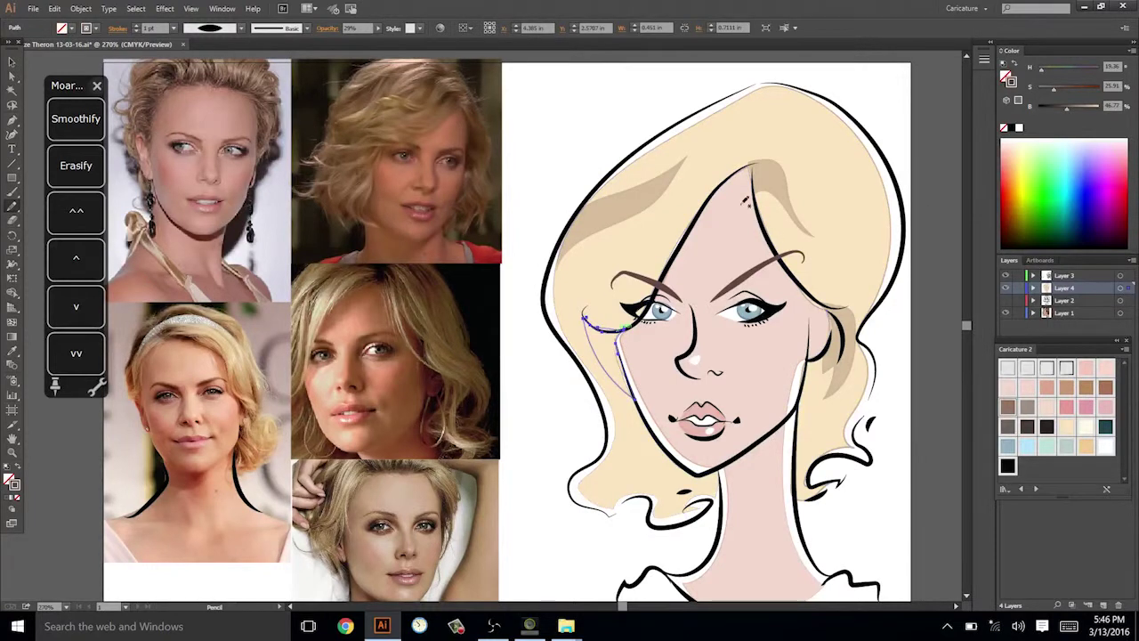
{"action": "key", "text": "i"}
{"action": "left_click", "coordinate": [664, 184]}
{"action": "key", "text": "ctrl+shift+a"}
{"action": "left_click_drag", "start_coordinate": [912, 285], "coordinate": [907, 287]}
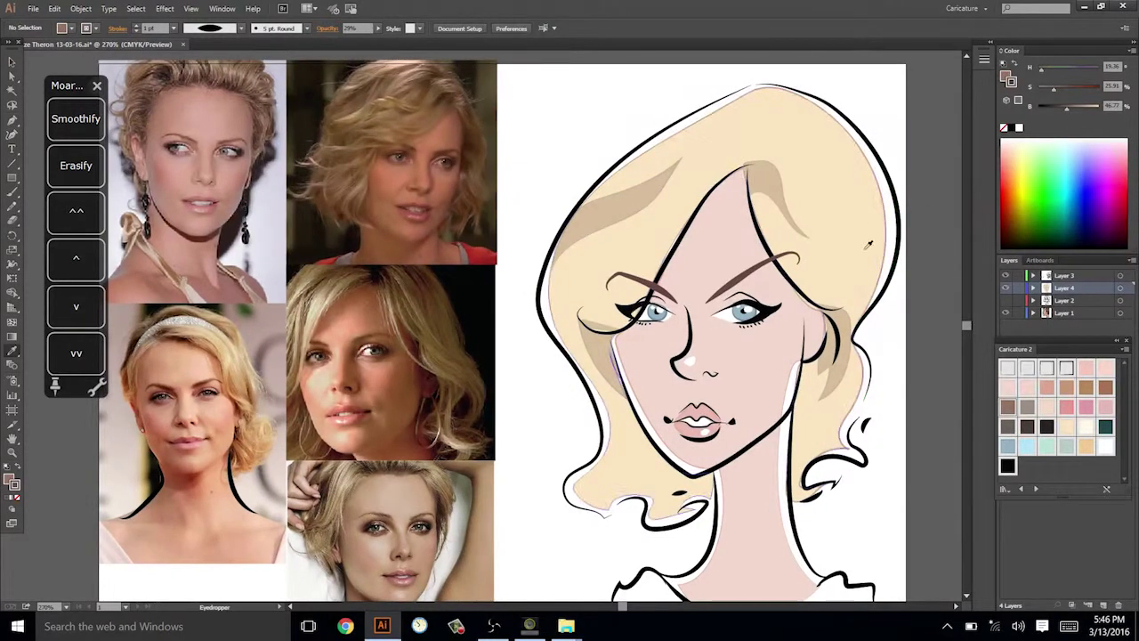
Draw a hair shadow along the jaw left of the chin with the Pencil tool, matching the other hair shadows, and deselect it.
{"action": "key", "text": "n"}
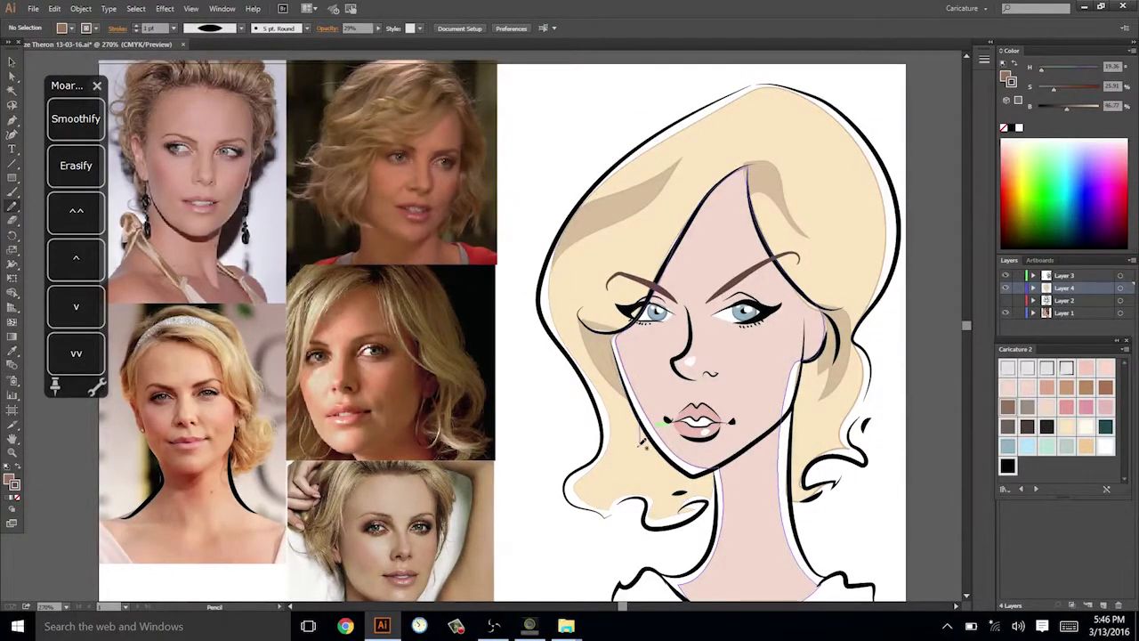
{"action": "left_click_drag", "start_coordinate": [640, 443], "coordinate": [685, 484]}
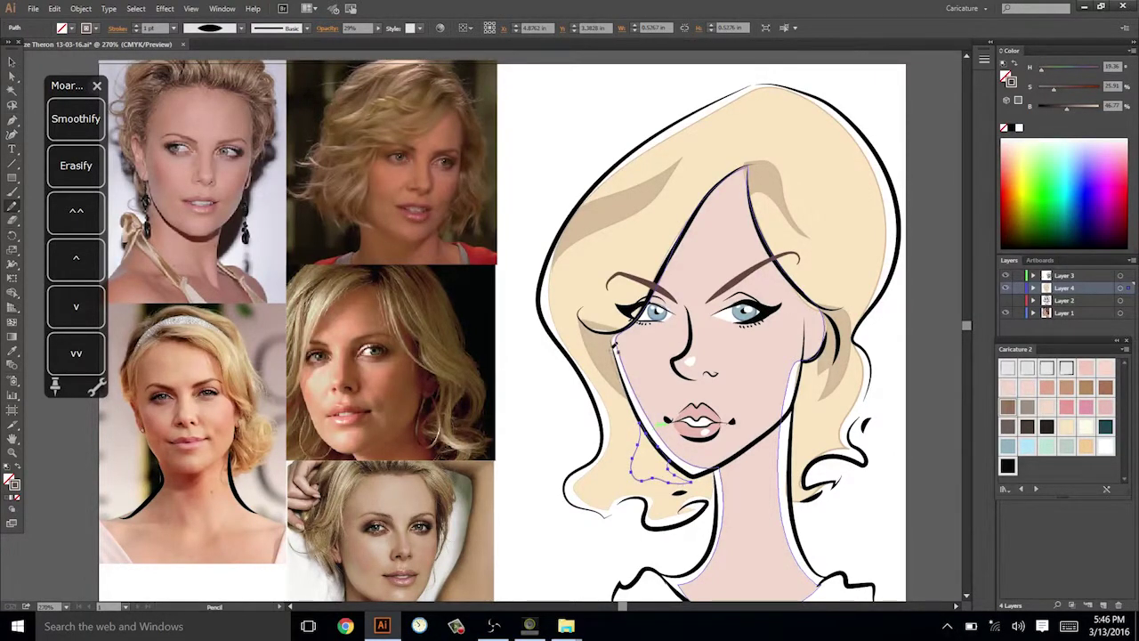
{"action": "key", "text": "ctrl+shift+a"}
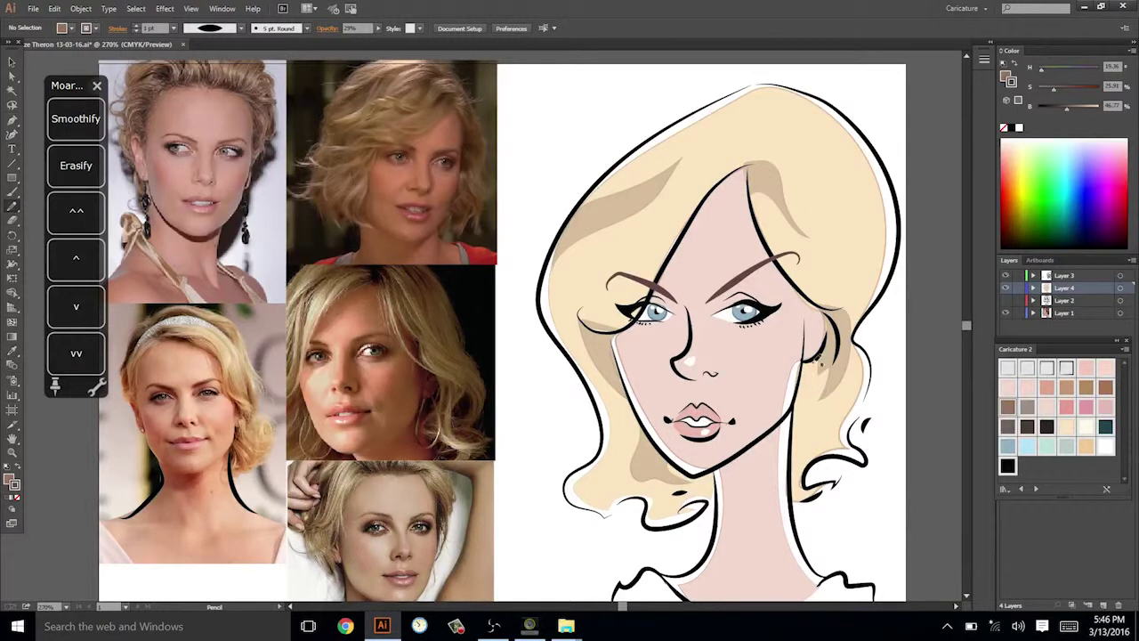
Draw a wavy shadow across the lower right curl beside the neck and apply the ear shadow's appearance to it with the Eyedropper.
{"action": "left_click_drag", "start_coordinate": [840, 439], "coordinate": [818, 452]}
{"action": "key", "text": "i"}
{"action": "left_click", "coordinate": [827, 374]}
{"action": "key", "text": "ctrl+shift+a"}
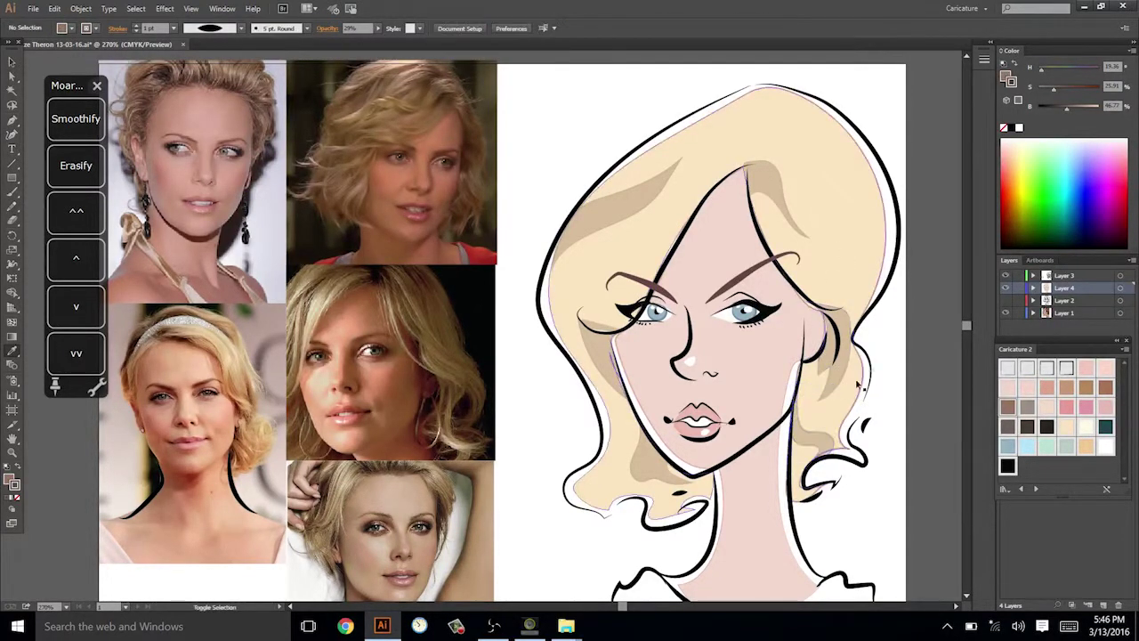
Add a small shadow at the bottom of the right curl next to the neck, matching the shadow above it.
{"action": "key", "text": "n"}
{"action": "mouse_move", "coordinate": [808, 465]}
{"action": "left_mouse_down"}
{"action": "mouse_move", "coordinate": [795, 494]}
{"action": "mouse_move", "coordinate": [792, 452]}
{"action": "mouse_move", "coordinate": [807, 460]}
{"action": "left_mouse_up"}
{"action": "key", "text": "i"}
{"action": "left_click", "coordinate": [817, 439]}
{"action": "key", "text": "ctrl+shift+a"}
Draw a small hair shadow between the chin and the neck's left line and apply the ear shadow's appearance to it.
{"action": "key", "text": "n"}
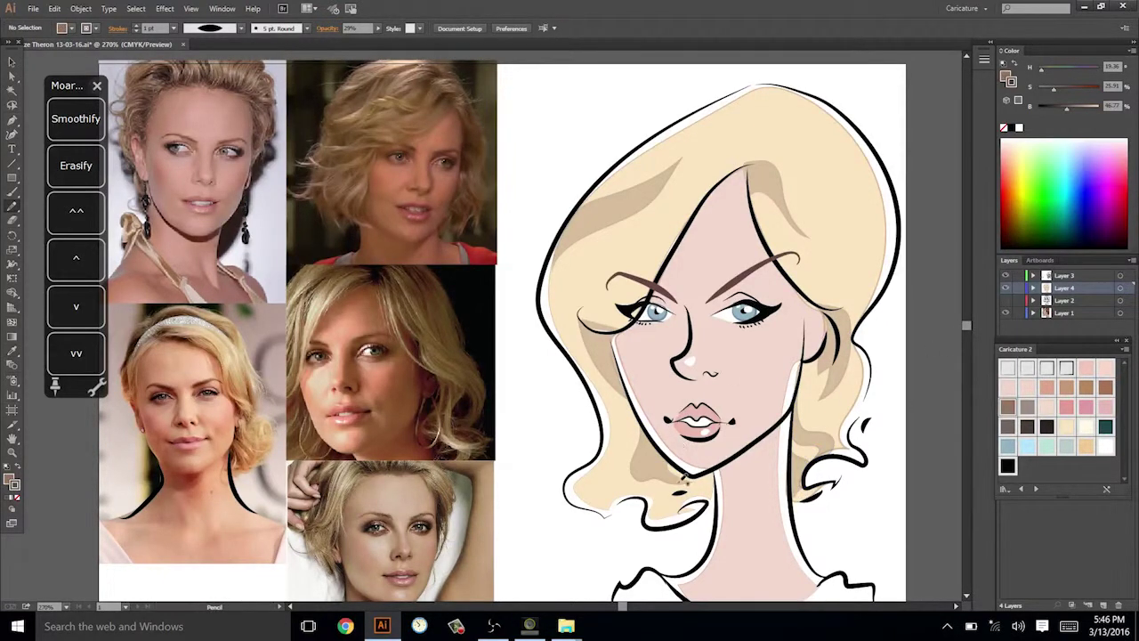
{"action": "left_click_drag", "start_coordinate": [716, 470], "coordinate": [701, 475]}
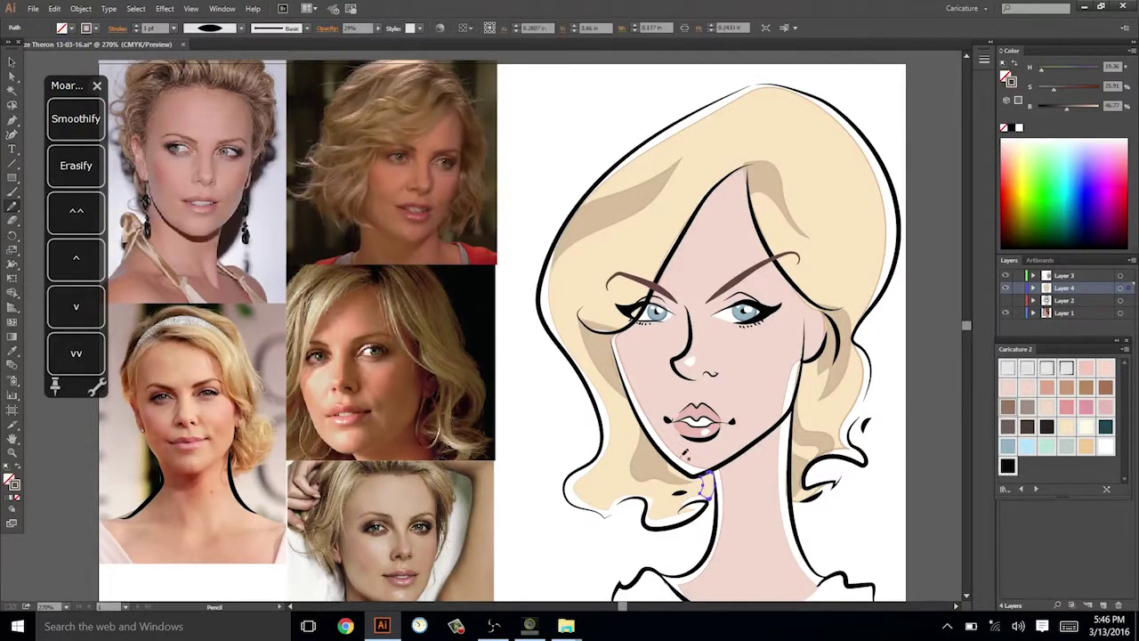
{"action": "key", "text": "i"}
{"action": "left_click", "coordinate": [825, 371]}
{"action": "left_click", "coordinate": [900, 371], "text": "ctrl"}
Apply the translucent brown shadow appearance to the shape drawn at the bottom of the curl below the chin and deselect it.
{"action": "key", "text": "n"}
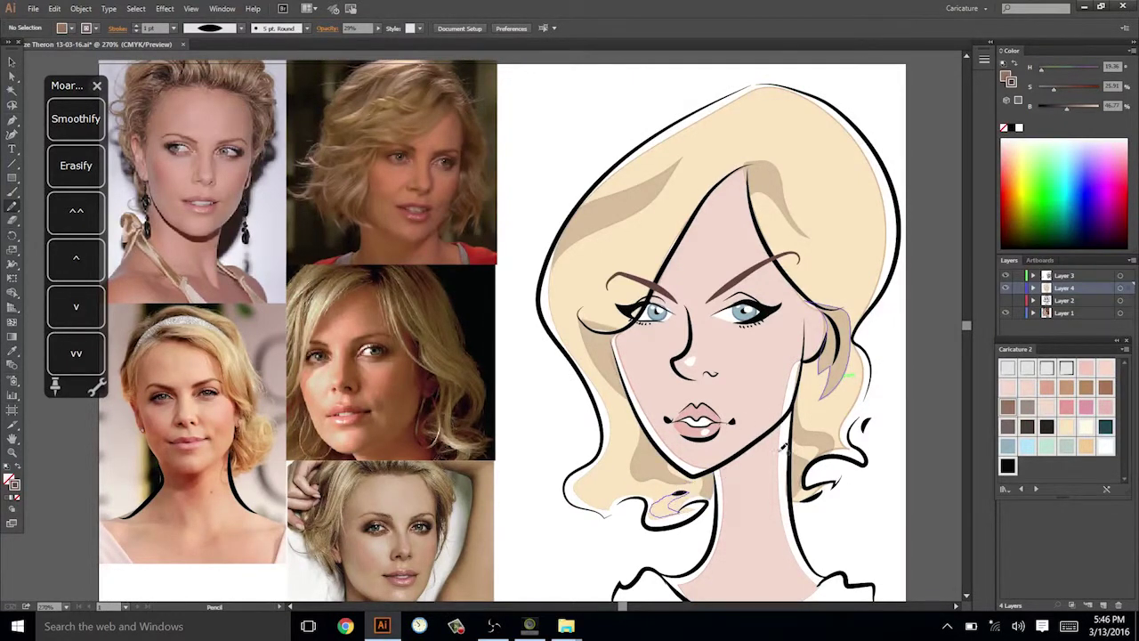
{"action": "key", "text": "i"}
{"action": "left_click", "coordinate": [808, 442]}
{"action": "left_click", "coordinate": [892, 386], "text": "ctrl"}
{"action": "key", "text": "n"}
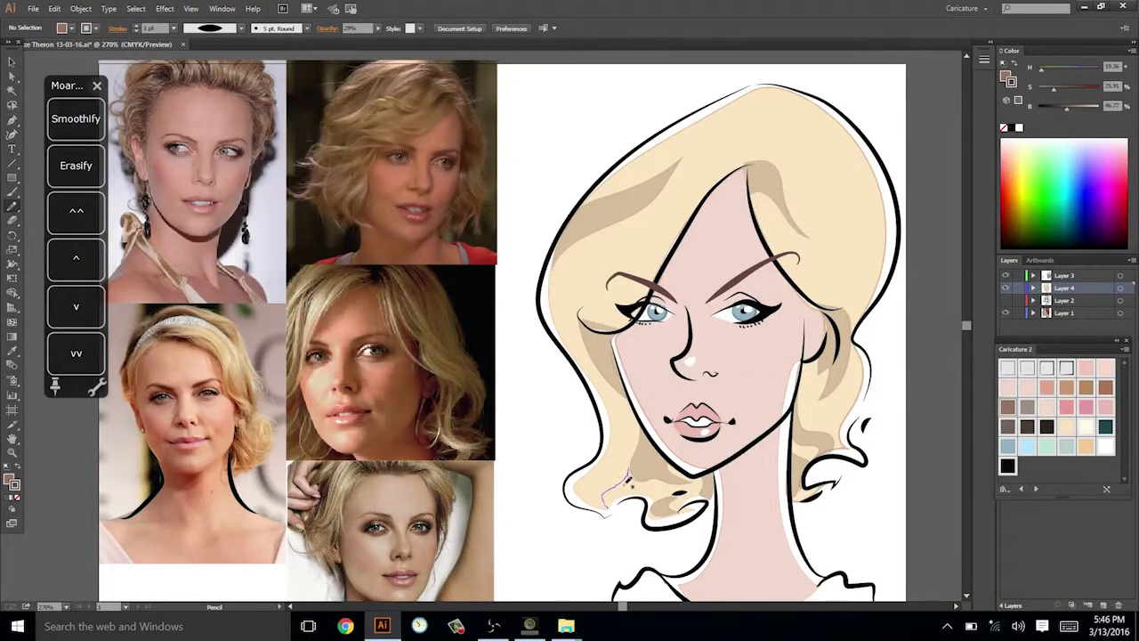
{"action": "left_click_drag", "start_coordinate": [620, 494], "coordinate": [606, 506]}
{"action": "key", "text": "i"}
{"action": "left_click", "coordinate": [659, 457]}
{"action": "left_click", "coordinate": [952, 324], "text": "ctrl"}
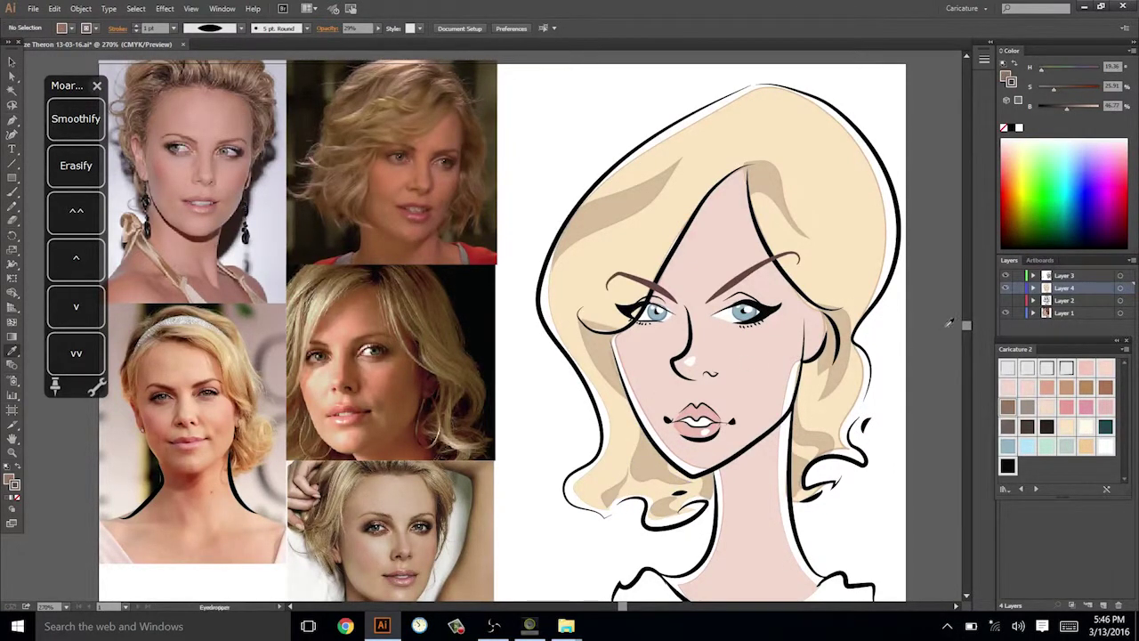
{"action": "key", "text": "n"}
{"action": "key", "text": "ctrl+z"}
{"action": "key", "text": "ctrl+z"}
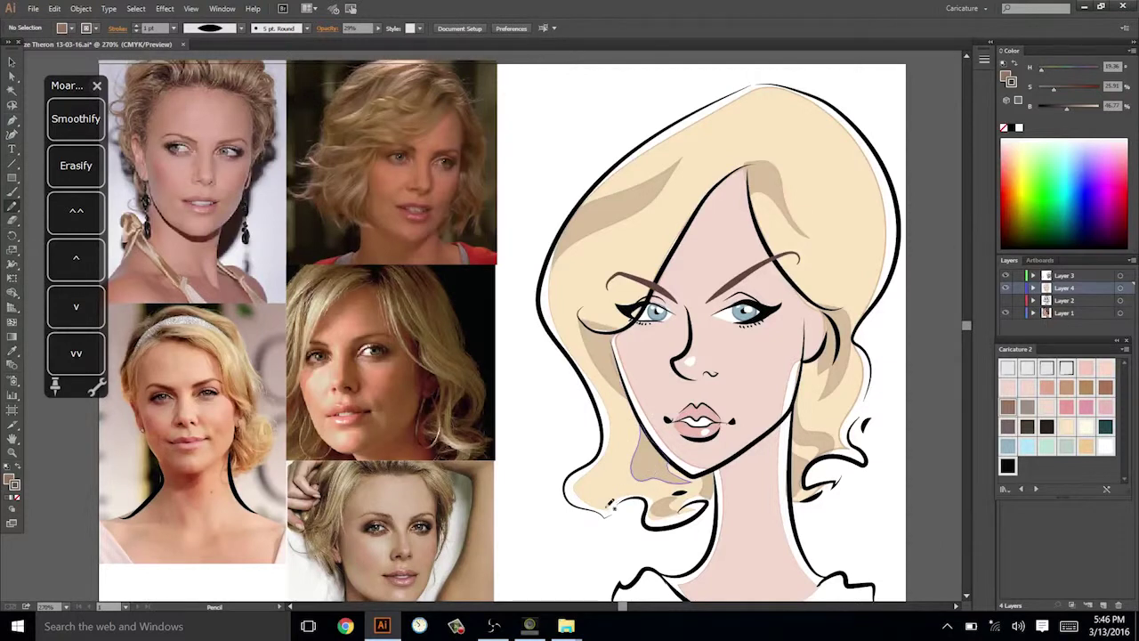
Draw a curved shadow inside the lower left curl and apply the jaw shadow's appearance to it with the Eyedropper.
{"action": "mouse_move", "coordinate": [610, 506]}
{"action": "left_mouse_down"}
{"action": "mouse_move", "coordinate": [643, 486]}
{"action": "mouse_move", "coordinate": [610, 504]}
{"action": "left_mouse_up"}
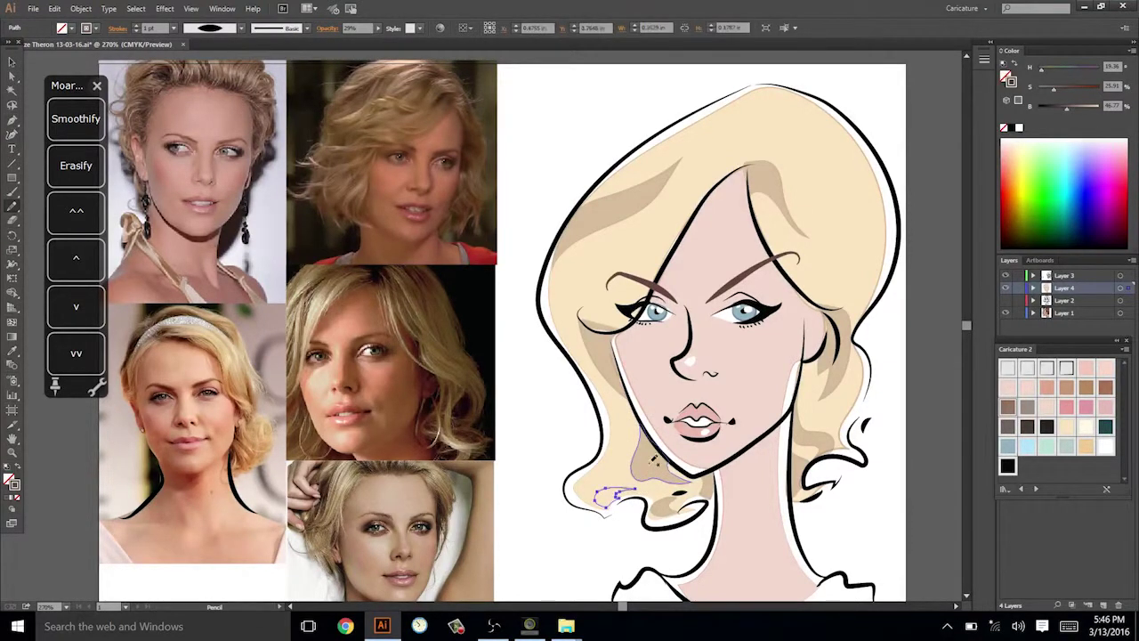
{"action": "key", "text": "i"}
{"action": "left_click", "coordinate": [654, 461]}
{"action": "left_click", "coordinate": [942, 355], "text": "ctrl"}
Add a small pointed shadow between the lower left curl and the chin, matching the jaw shadow's fill and opacity.
{"action": "key", "text": "n"}
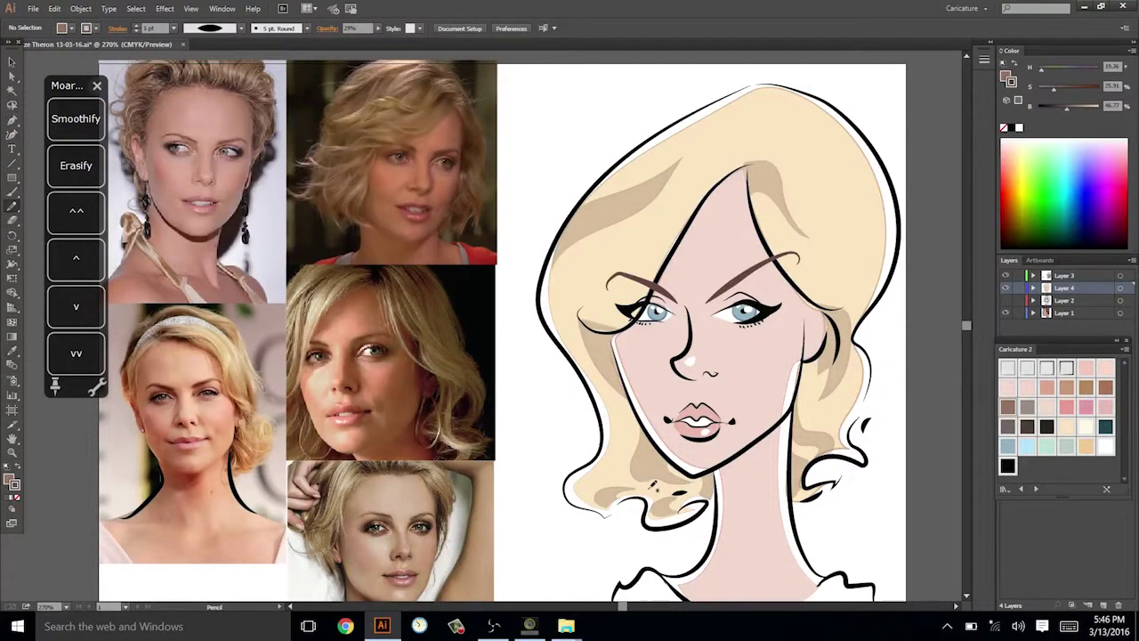
{"action": "left_click_drag", "start_coordinate": [665, 487], "coordinate": [663, 490]}
{"action": "key", "text": "i"}
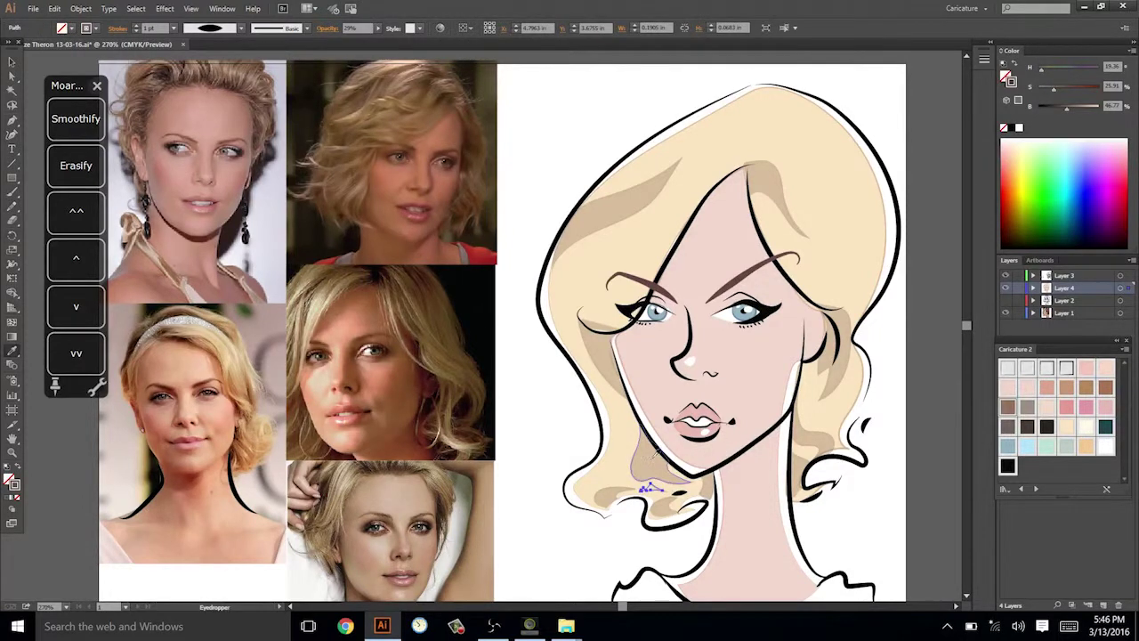
{"action": "left_click", "coordinate": [654, 460]}
{"action": "left_click", "coordinate": [657, 459], "text": "ctrl"}
{"action": "key", "text": "n"}
{"action": "left_click", "coordinate": [644, 396]}
{"action": "key", "text": "ctrl+z"}
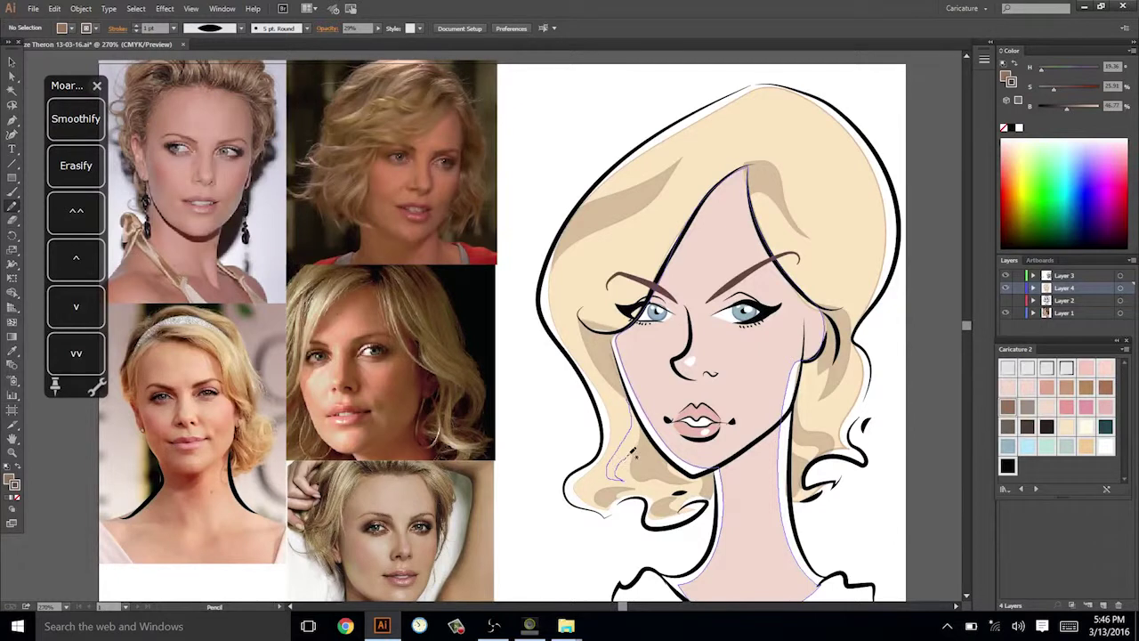
{"action": "left_click_drag", "start_coordinate": [641, 407], "coordinate": [634, 410]}
{"action": "key", "text": "i"}
{"action": "left_click", "coordinate": [659, 459]}
{"action": "left_click", "coordinate": [942, 356], "text": "ctrl"}
{"action": "left_click_drag", "start_coordinate": [943, 352], "coordinate": [941, 359]}
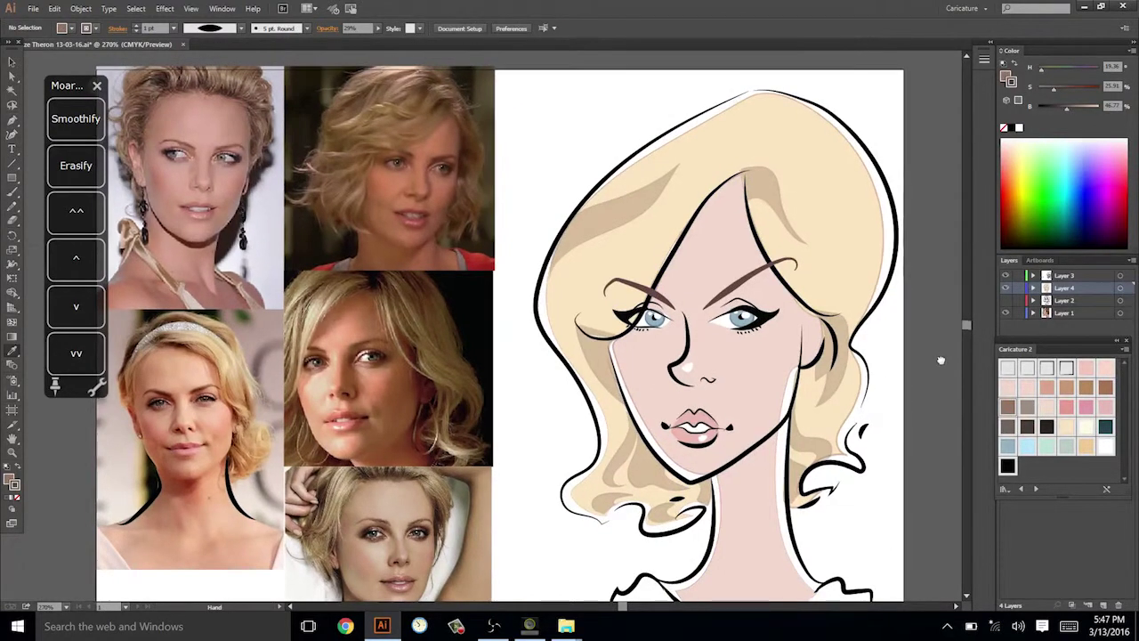
{"action": "left_click_drag", "start_coordinate": [881, 270], "coordinate": [882, 251]}
{"action": "key", "text": "ctrl+z"}
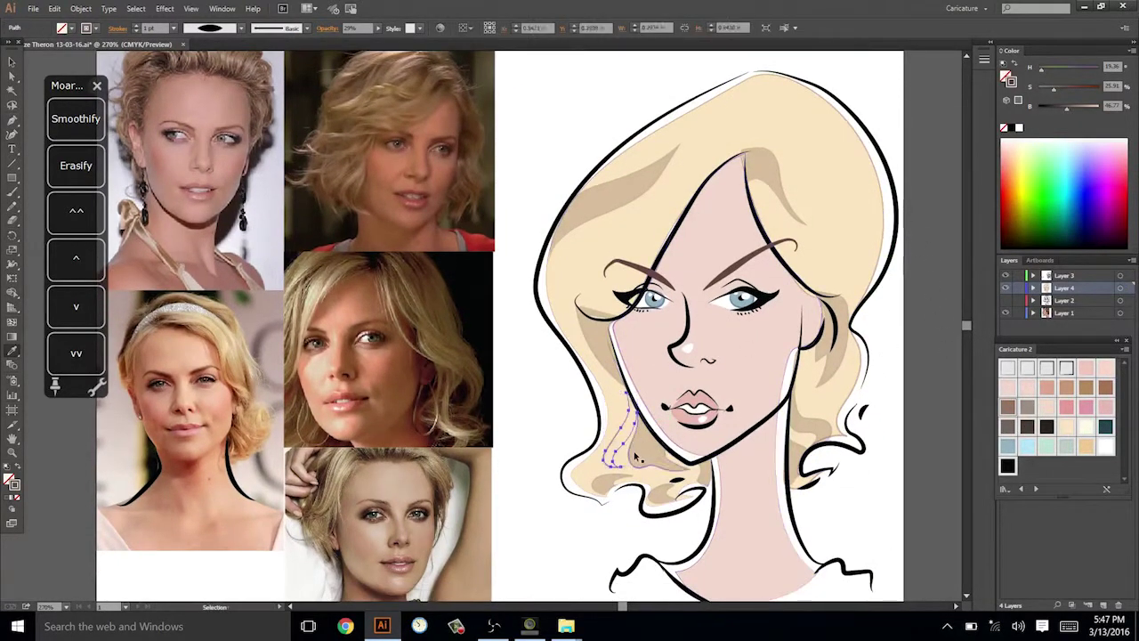
{"action": "key", "text": "ctrl+z"}
Draw a long wavy strand shadow from the left cheek down into the curl and match it to the jaw shadow.
{"action": "key", "text": "n"}
{"action": "mouse_move", "coordinate": [622, 467]}
{"action": "left_mouse_down"}
{"action": "mouse_move", "coordinate": [602, 459]}
{"action": "mouse_move", "coordinate": [629, 459]}
{"action": "mouse_move", "coordinate": [623, 467]}
{"action": "left_mouse_up"}
{"action": "key", "text": "i"}
{"action": "left_click", "coordinate": [654, 449]}
{"action": "left_click", "coordinate": [943, 298], "text": "ctrl"}
Draw a small curved shadow at the outer edge of the lower left curl and match it to the jaw shadow.
{"action": "key", "text": "n"}
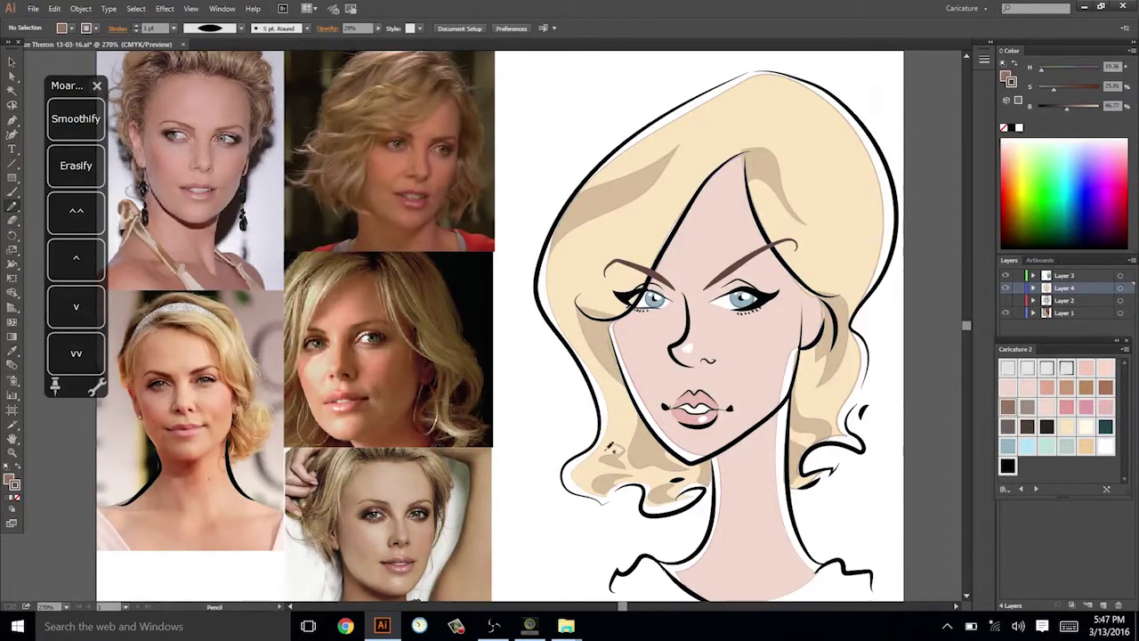
{"action": "left_click_drag", "start_coordinate": [601, 460], "coordinate": [584, 487]}
{"action": "key", "text": "i"}
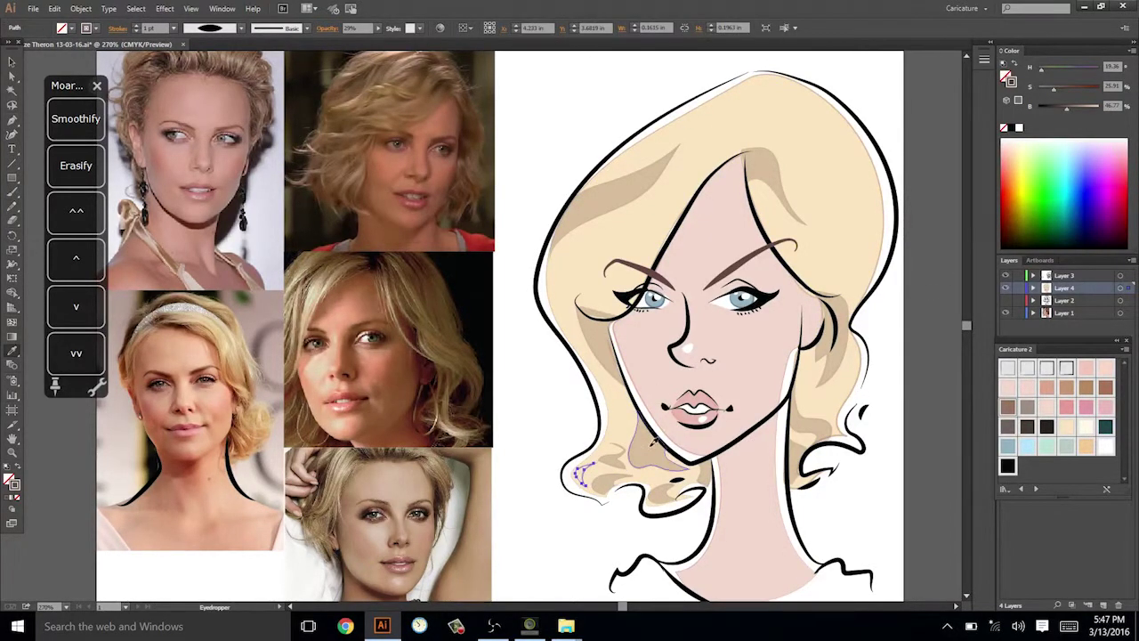
{"action": "left_click", "coordinate": [657, 447]}
{"action": "left_click", "coordinate": [873, 365], "text": "ctrl"}
Draw a short hooked shadow in the hair beside the left cheek, above the curl, and apply the jaw shadow's appearance to it.
{"action": "scroll", "coordinate": [877, 366], "scroll_direction": "up", "scroll_amount": 1}
{"action": "key", "text": "n"}
{"action": "mouse_move", "coordinate": [618, 386]}
{"action": "left_mouse_down"}
{"action": "mouse_move", "coordinate": [634, 410]}
{"action": "mouse_move", "coordinate": [618, 427]}
{"action": "mouse_move", "coordinate": [632, 433]}
{"action": "mouse_move", "coordinate": [641, 413]}
{"action": "mouse_move", "coordinate": [619, 388]}
{"action": "left_mouse_up"}
{"action": "key", "text": "i"}
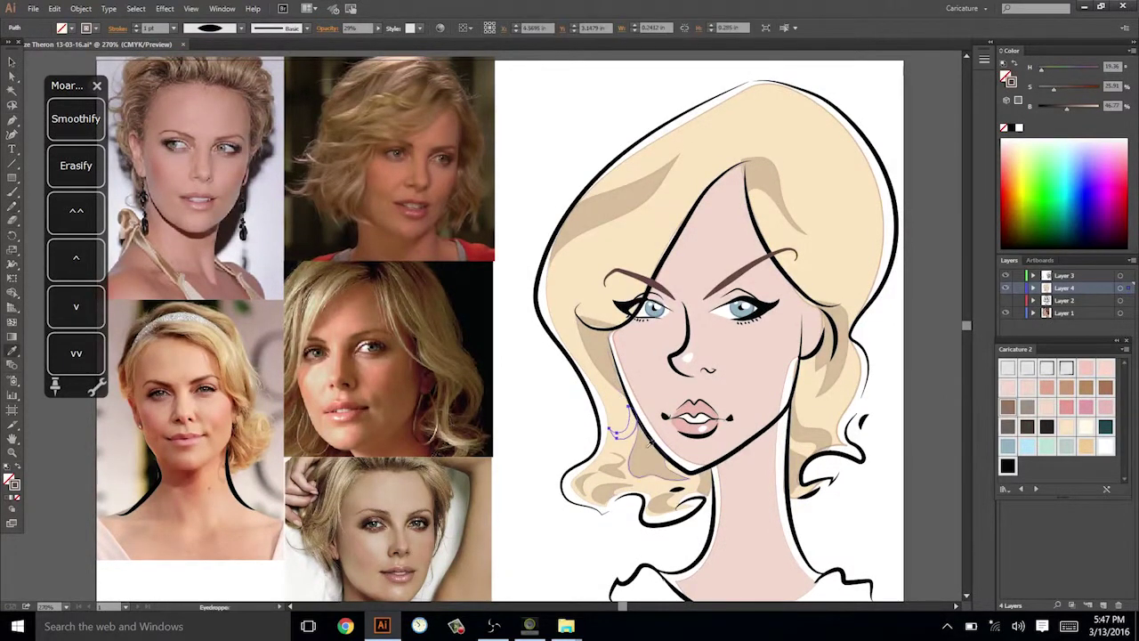
{"action": "left_click", "coordinate": [653, 464]}
{"action": "left_click", "coordinate": [876, 356], "text": "ctrl"}
Try a pointed shadow in the hair beside the left eye's lashes, matched to the upper left hair shadow.
{"action": "left_click_drag", "start_coordinate": [821, 268], "coordinate": [830, 285]}
{"action": "key", "text": "n"}
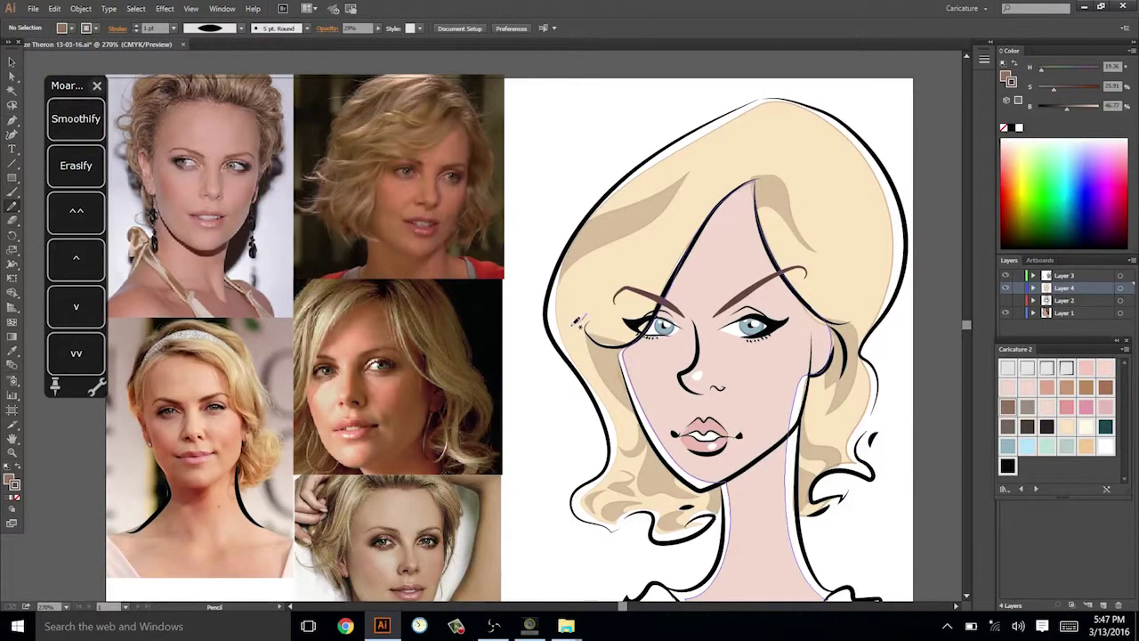
{"action": "mouse_move", "coordinate": [577, 322]}
{"action": "left_mouse_down"}
{"action": "mouse_move", "coordinate": [570, 332]}
{"action": "mouse_move", "coordinate": [594, 365]}
{"action": "mouse_move", "coordinate": [586, 315]}
{"action": "left_mouse_up"}
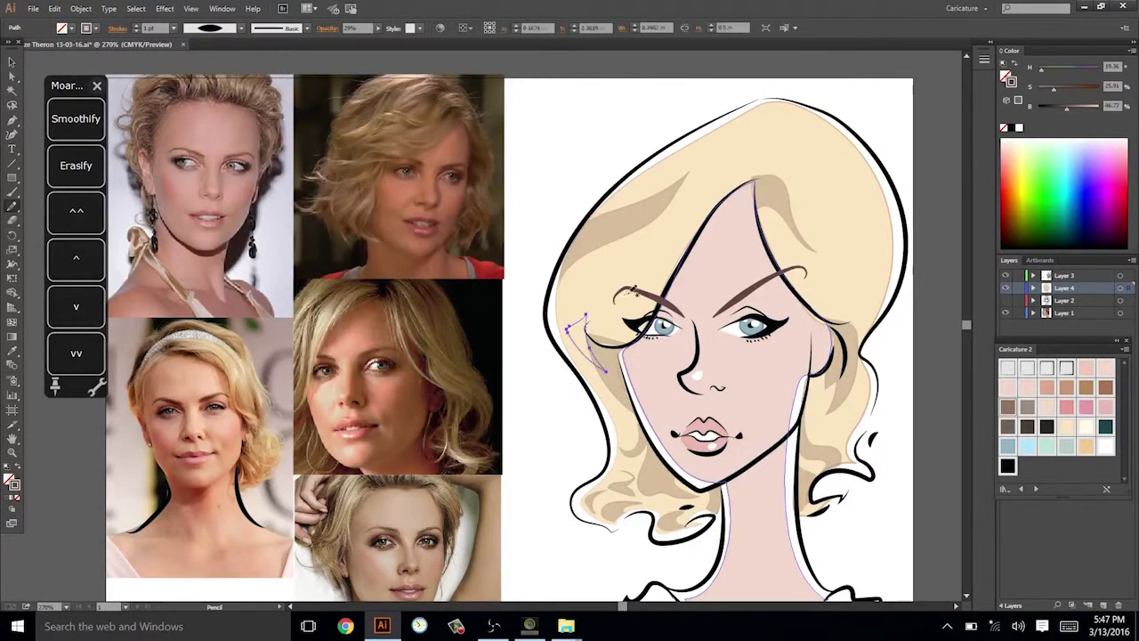
{"action": "key", "text": "i"}
{"action": "left_click", "coordinate": [616, 218]}
{"action": "key", "text": "ctrl+shift+a"}
Try a long wavy shadow sweeping over the left eyebrow to the hair beside the eye, matched to the upper left hair shadow.
{"action": "left_click_drag", "start_coordinate": [900, 224], "coordinate": [886, 242]}
{"action": "key", "text": "n"}
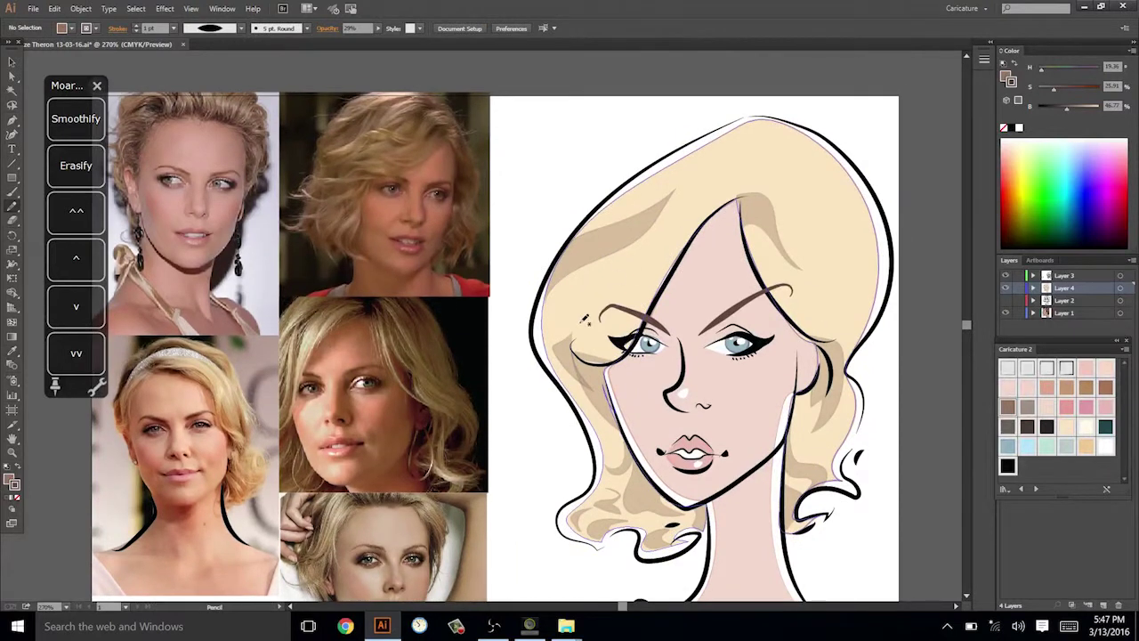
{"action": "mouse_move", "coordinate": [574, 341]}
{"action": "left_mouse_down"}
{"action": "mouse_move", "coordinate": [594, 303]}
{"action": "mouse_move", "coordinate": [655, 256]}
{"action": "mouse_move", "coordinate": [580, 303]}
{"action": "mouse_move", "coordinate": [574, 340]}
{"action": "left_mouse_up"}
{"action": "key", "text": "i"}
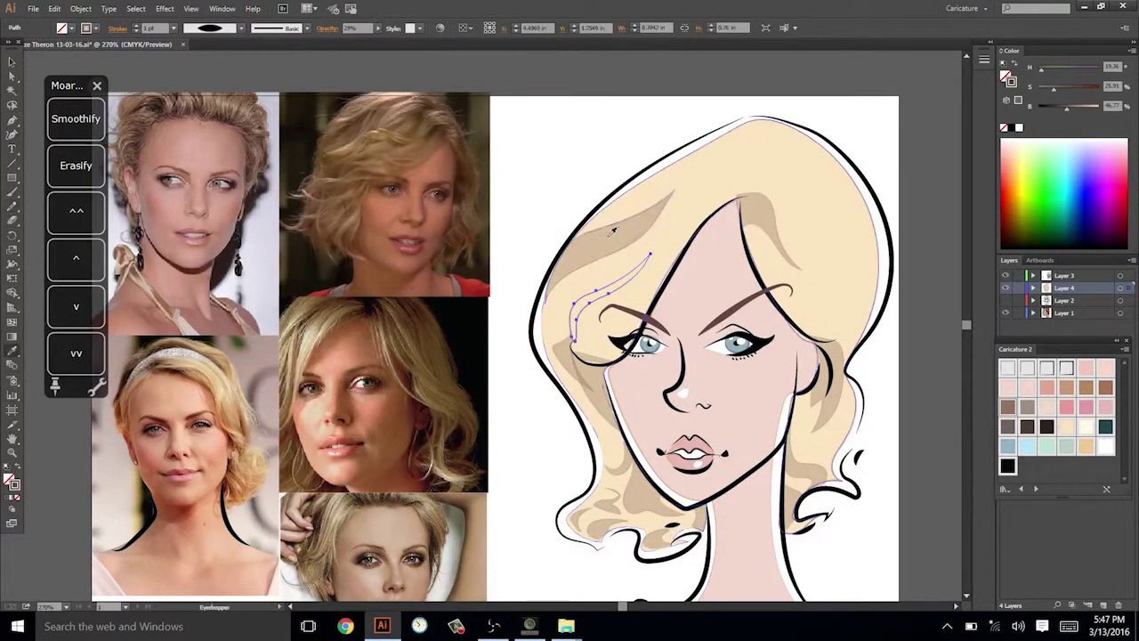
{"action": "left_click", "coordinate": [612, 232]}
{"action": "key", "text": "ctrl+shift+a"}
Undo the last two hair shadows drawn around the left eye and eyebrow.
{"action": "left_click_drag", "start_coordinate": [900, 253], "coordinate": [872, 259]}
{"action": "key", "text": "ctrl+z"}
{"action": "key", "text": "ctrl+z"}
{"action": "key", "text": "ctrl+z"}
{"action": "key", "text": "ctrl+z"}
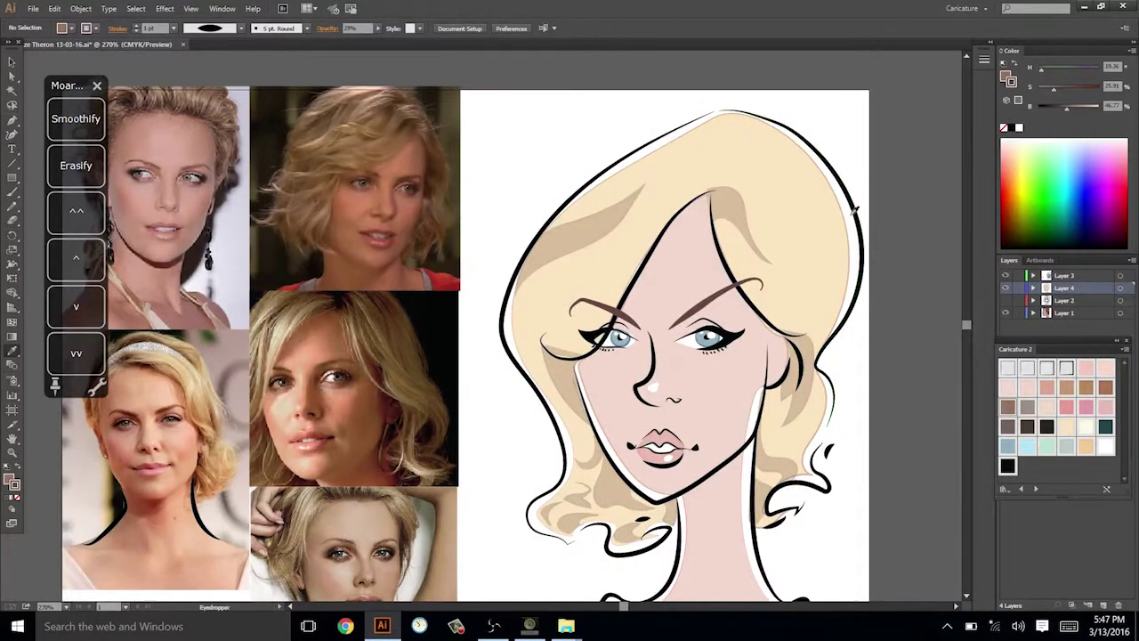
Extend the shadow at the hair parting up to the crown with the Pencil tool, giving it jagged, pointed tips.
{"action": "key", "text": "n"}
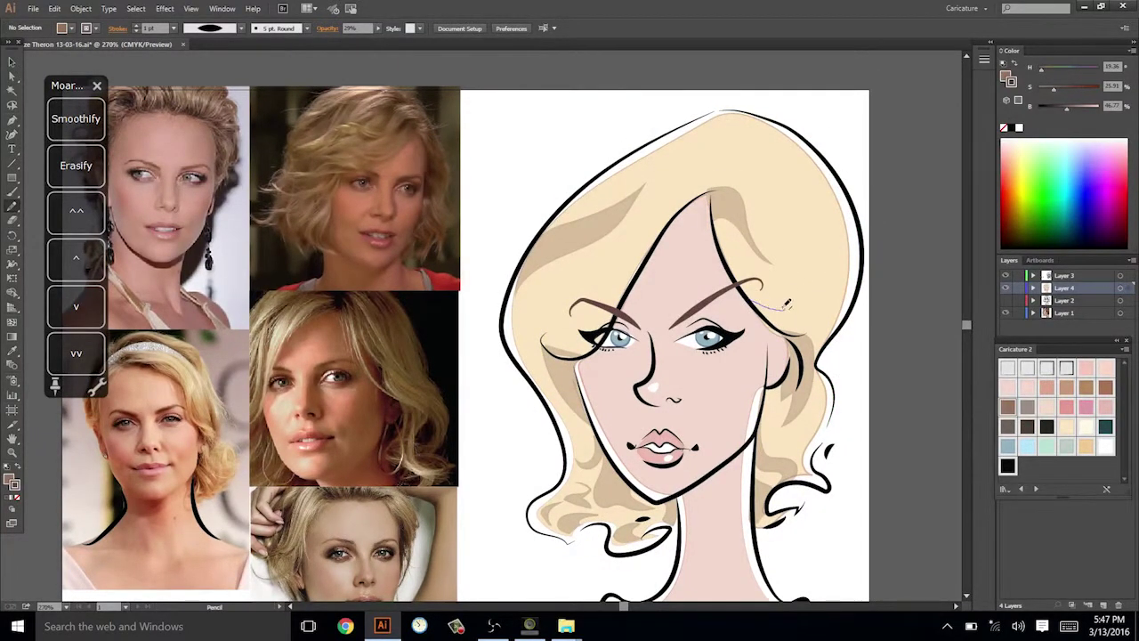
{"action": "key", "text": "v"}
{"action": "left_click", "coordinate": [733, 209]}
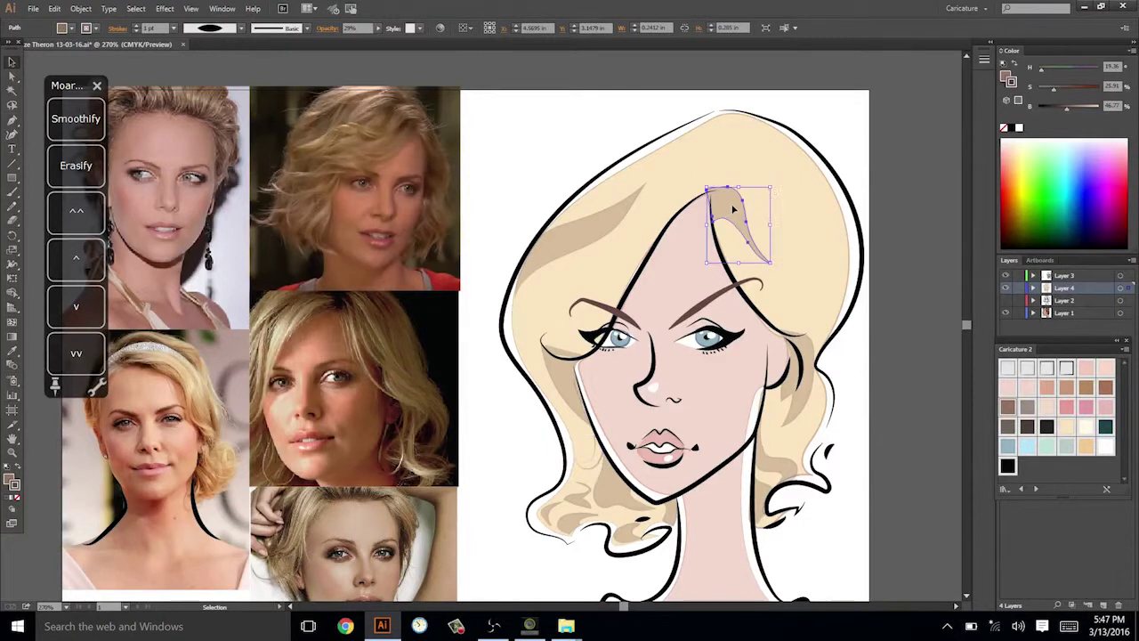
{"action": "key", "text": "n"}
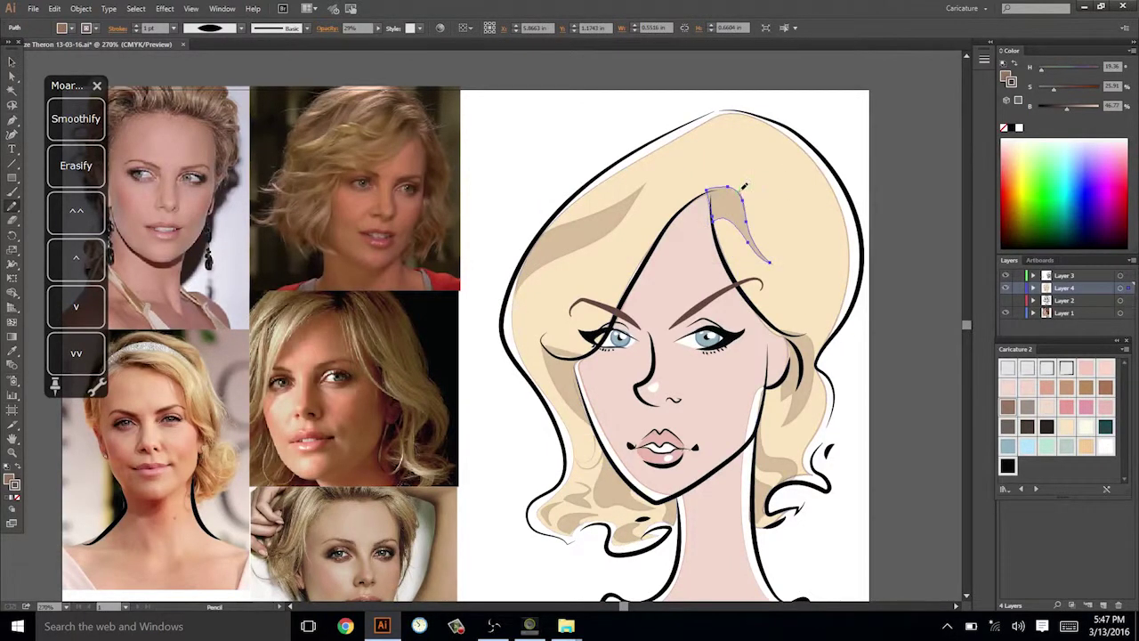
{"action": "left_click_drag", "start_coordinate": [711, 166], "coordinate": [730, 210]}
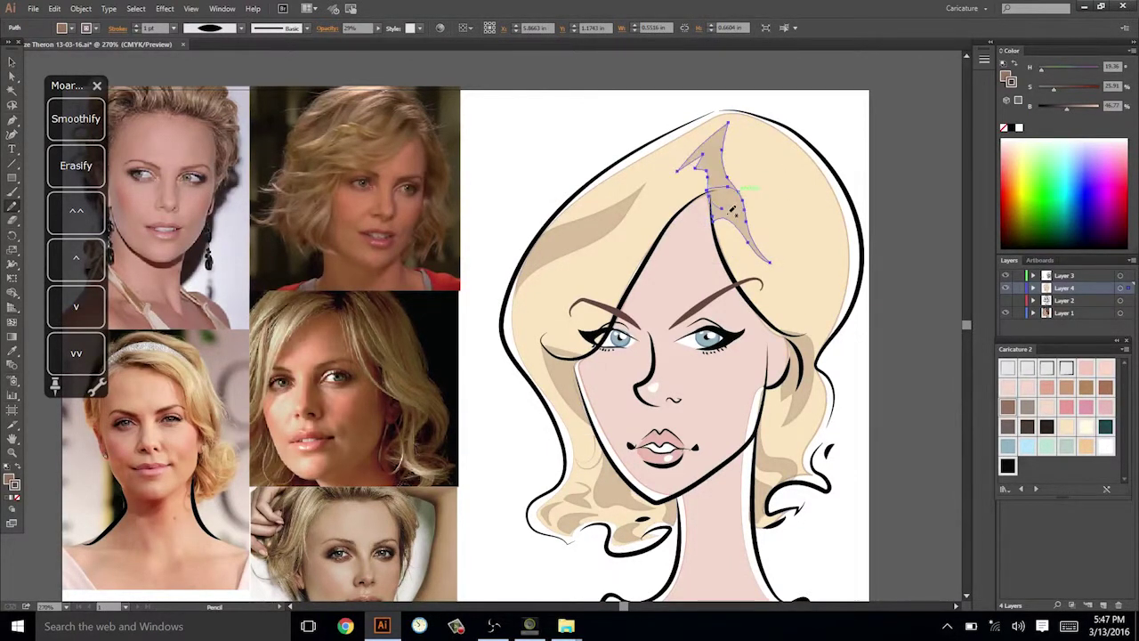
{"action": "key", "text": "ctrl+shift+a"}
Try to redraw the upper left edge of the crown shadow, and undo the stroke.
{"action": "key", "text": "space"}
{"action": "mouse_move", "coordinate": [884, 223]}
{"action": "left_mouse_down"}
{"action": "mouse_move", "coordinate": [876, 214]}
{"action": "mouse_move", "coordinate": [892, 211]}
{"action": "left_mouse_up"}
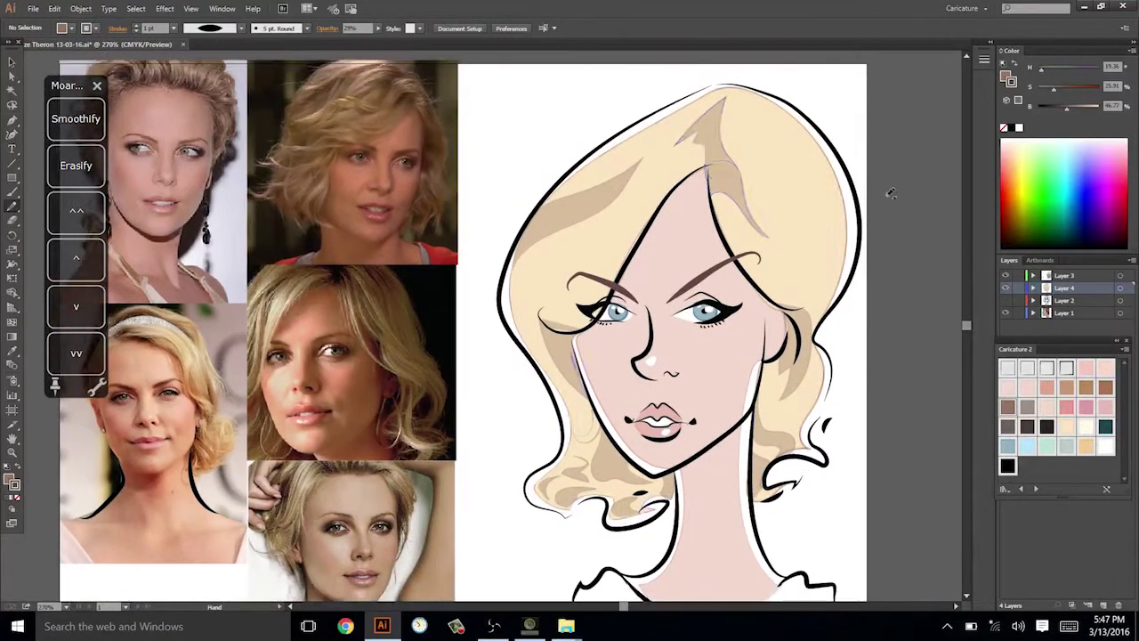
{"action": "left_click", "coordinate": [711, 122], "text": "ctrl"}
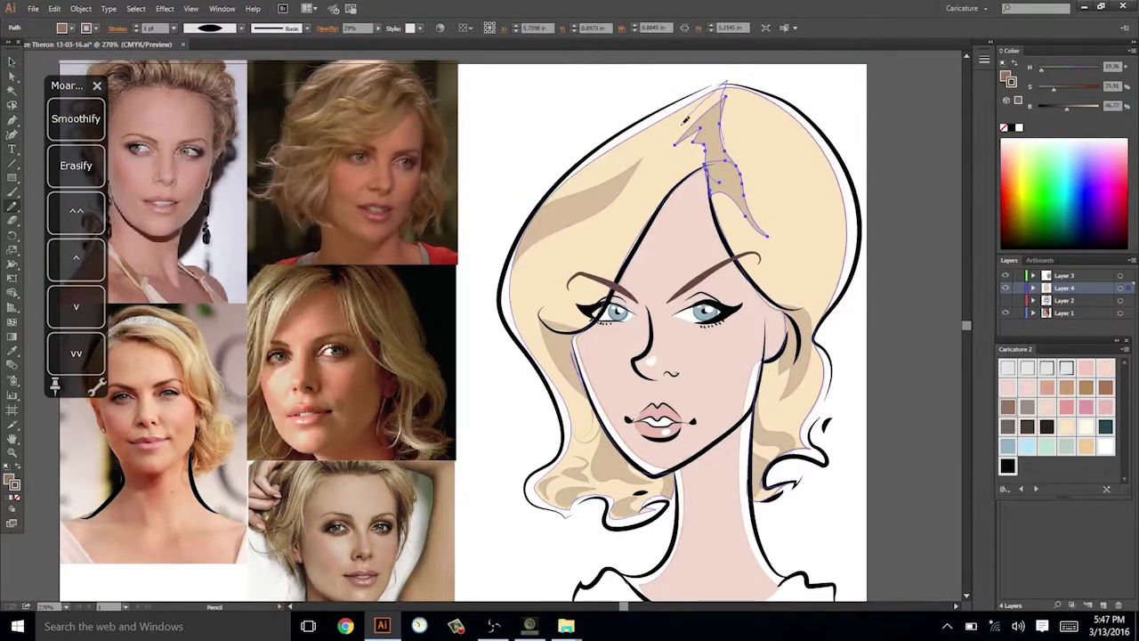
{"action": "left_click_drag", "start_coordinate": [691, 125], "coordinate": [707, 147]}
{"action": "left_click", "coordinate": [903, 141], "text": "ctrl"}
{"action": "left_click_drag", "start_coordinate": [892, 172], "coordinate": [888, 160]}
{"action": "key", "text": "ctrl+z"}
{"action": "left_click", "coordinate": [882, 129], "text": "ctrl"}
{"action": "mouse_move", "coordinate": [918, 203]}
{"action": "left_mouse_down"}
{"action": "mouse_move", "coordinate": [907, 201]}
{"action": "mouse_move", "coordinate": [915, 219]}
{"action": "left_mouse_up"}
Extend the crown shadow's tip up to the hair outline and reshape the right edge of its lower tail.
{"action": "key", "text": "v"}
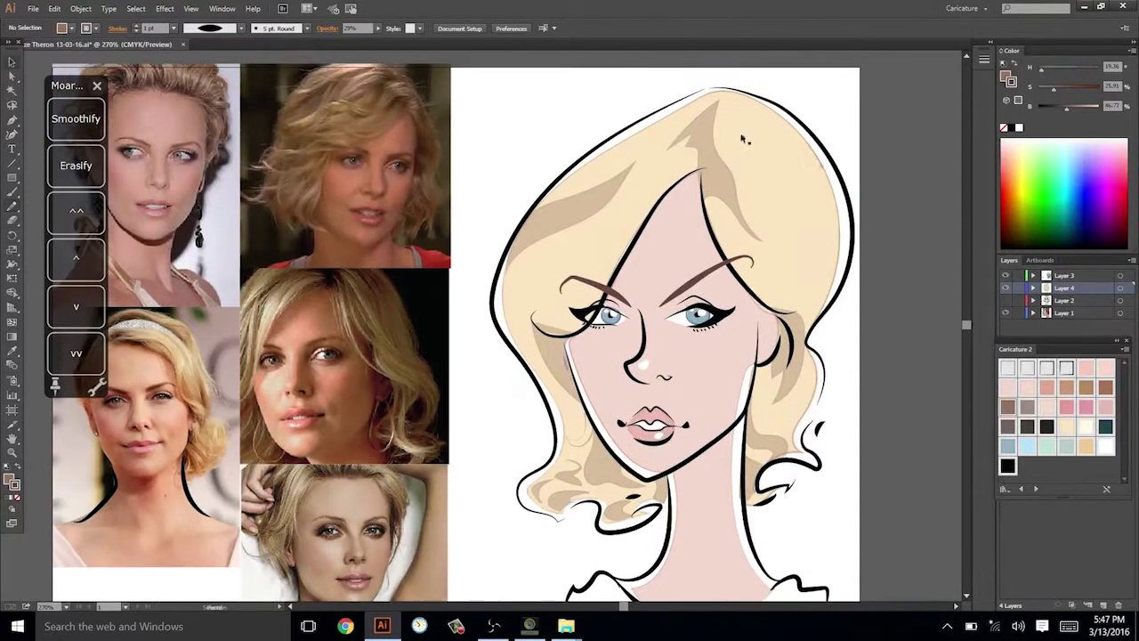
{"action": "left_click_drag", "start_coordinate": [721, 167], "coordinate": [721, 167]}
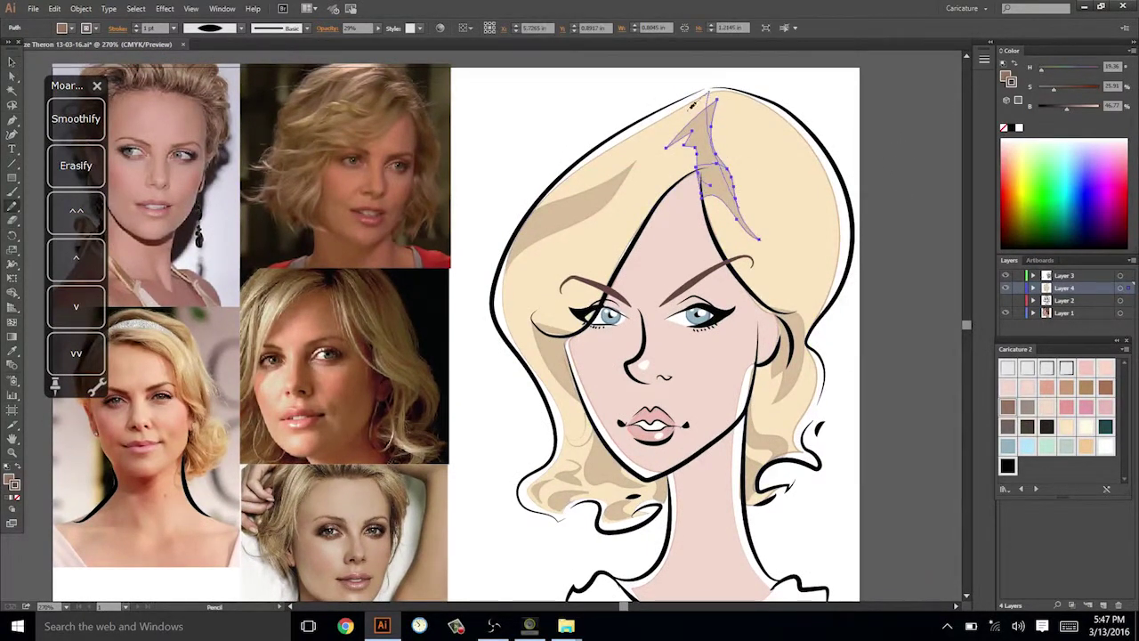
{"action": "key", "text": "ctrl+shift+a"}
{"action": "left_click_drag", "start_coordinate": [865, 171], "coordinate": [869, 176]}
{"action": "left_click", "coordinate": [723, 179], "text": "ctrl"}
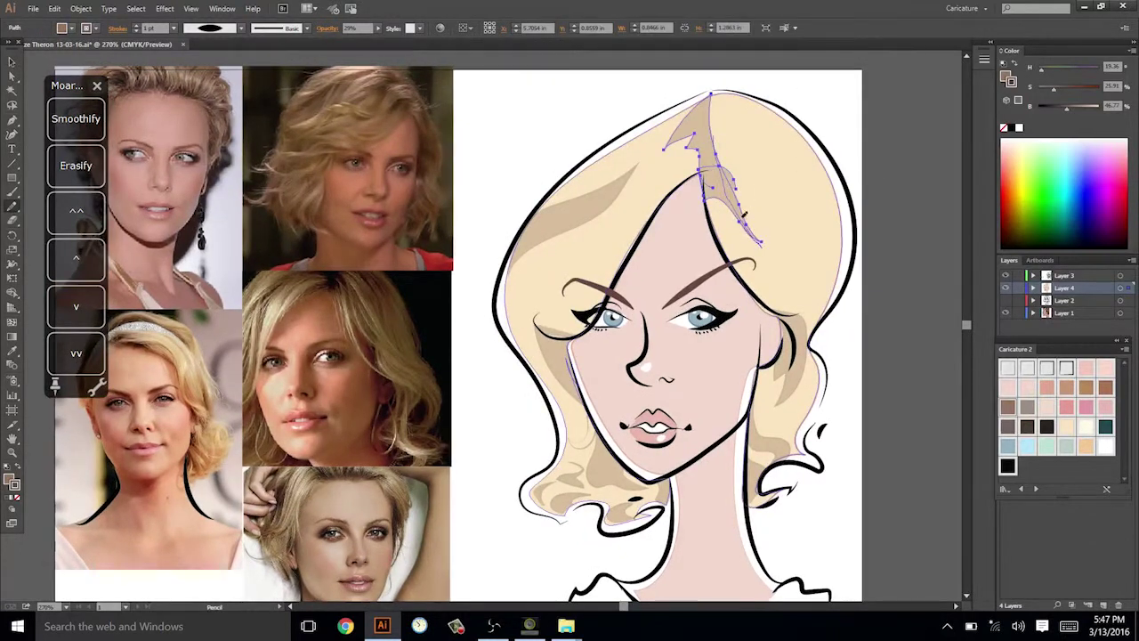
{"action": "key", "text": "ctrl+shift+a"}
Draw a thin crescent shadow along the hair's left edge beside the eyebrow and match it to the upper left hair shadow.
{"action": "left_click_drag", "start_coordinate": [872, 208], "coordinate": [871, 191]}
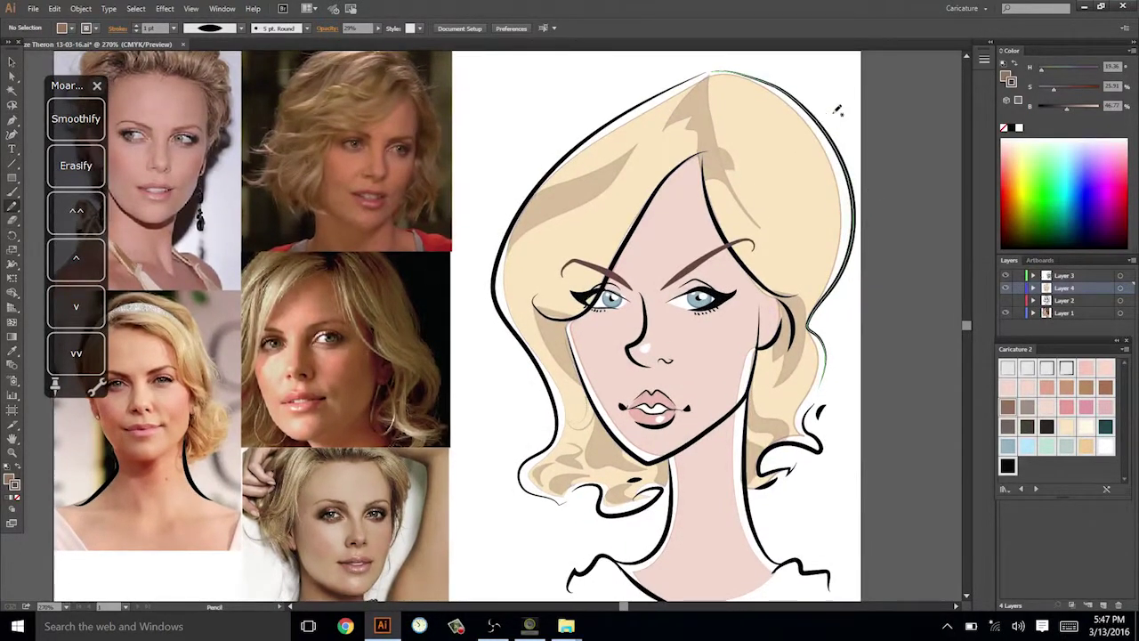
{"action": "left_click_drag", "start_coordinate": [876, 209], "coordinate": [867, 212]}
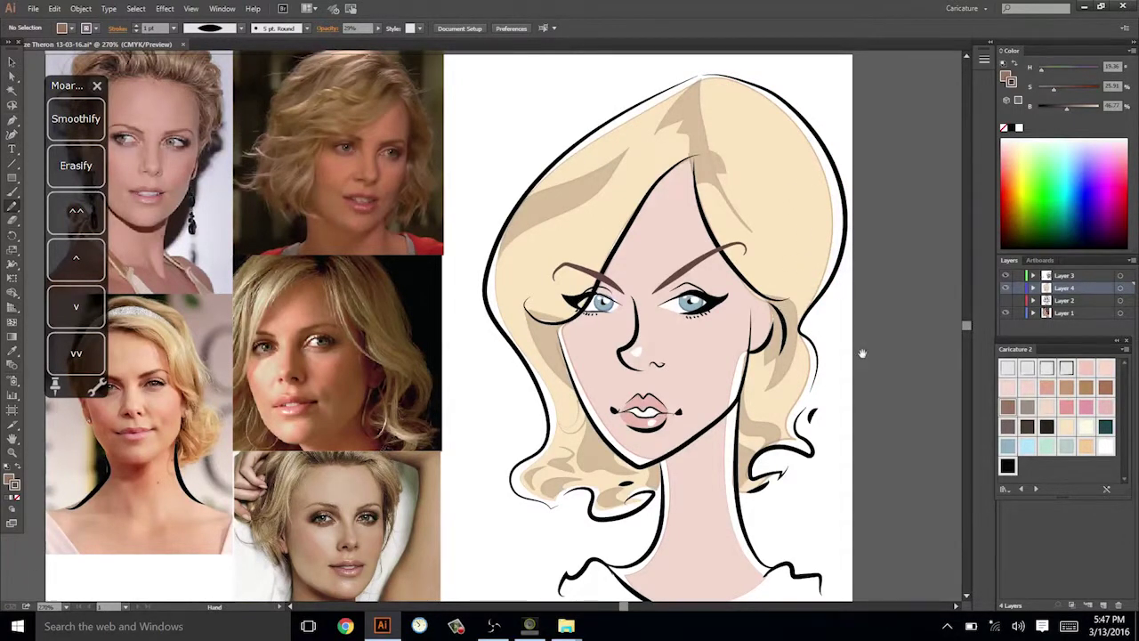
{"action": "left_click_drag", "start_coordinate": [861, 353], "coordinate": [869, 345]}
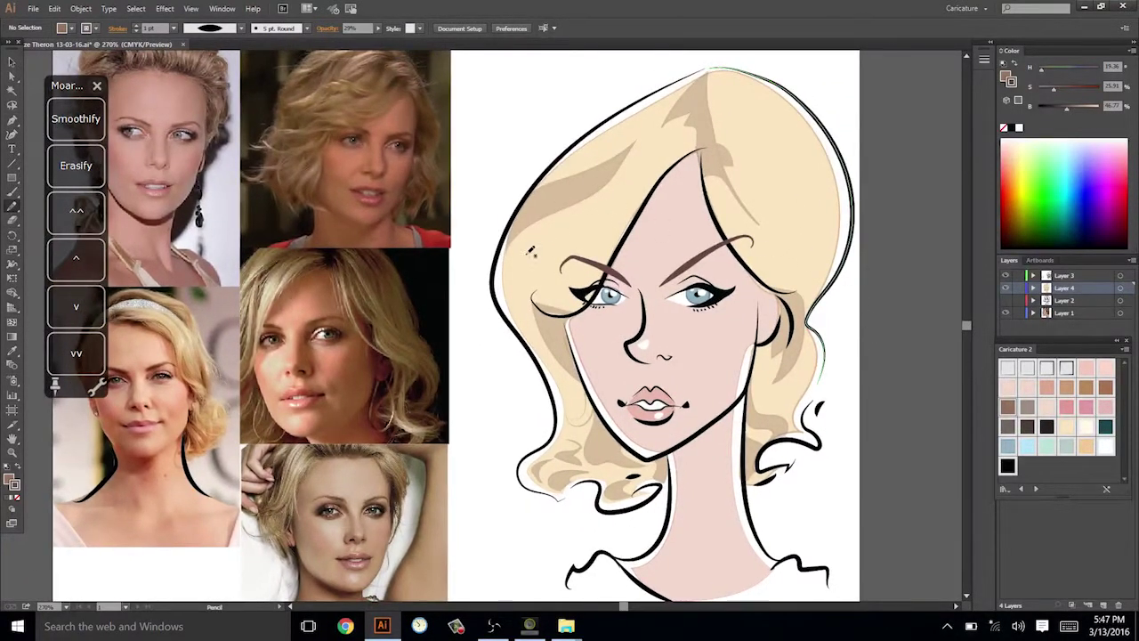
{"action": "left_click_drag", "start_coordinate": [514, 257], "coordinate": [517, 332]}
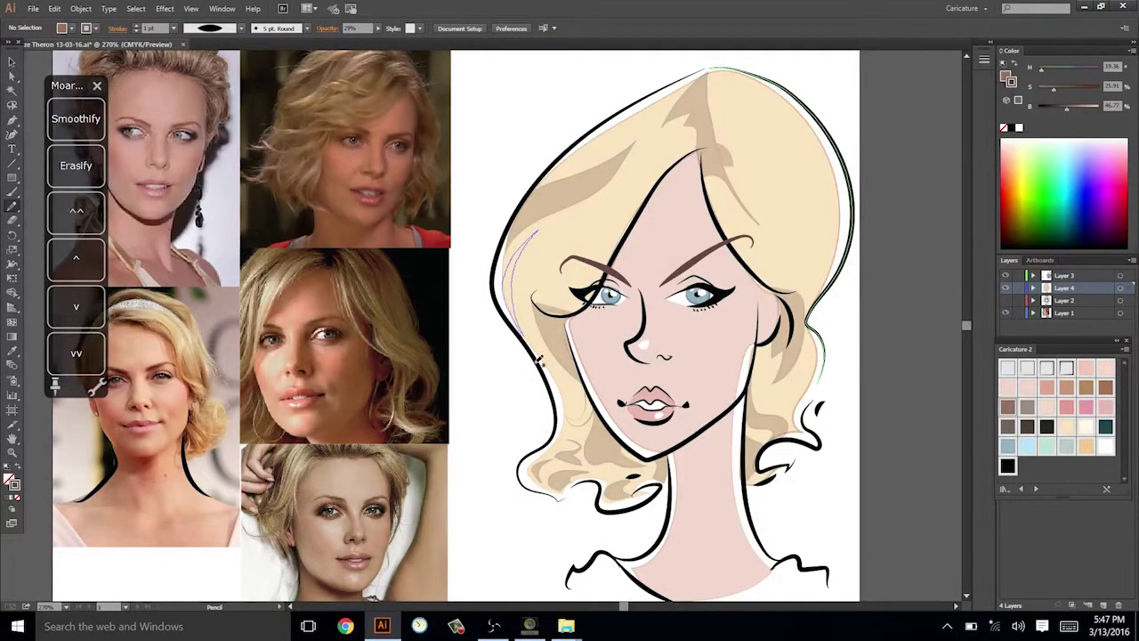
{"action": "key", "text": "i"}
{"action": "left_click", "coordinate": [576, 186]}
{"action": "key", "text": "ctrl+shift+a"}
Switch to Open Broadcaster Software to check the recording, and minimize its window again.
{"action": "left_click_drag", "start_coordinate": [896, 275], "coordinate": [881, 285]}
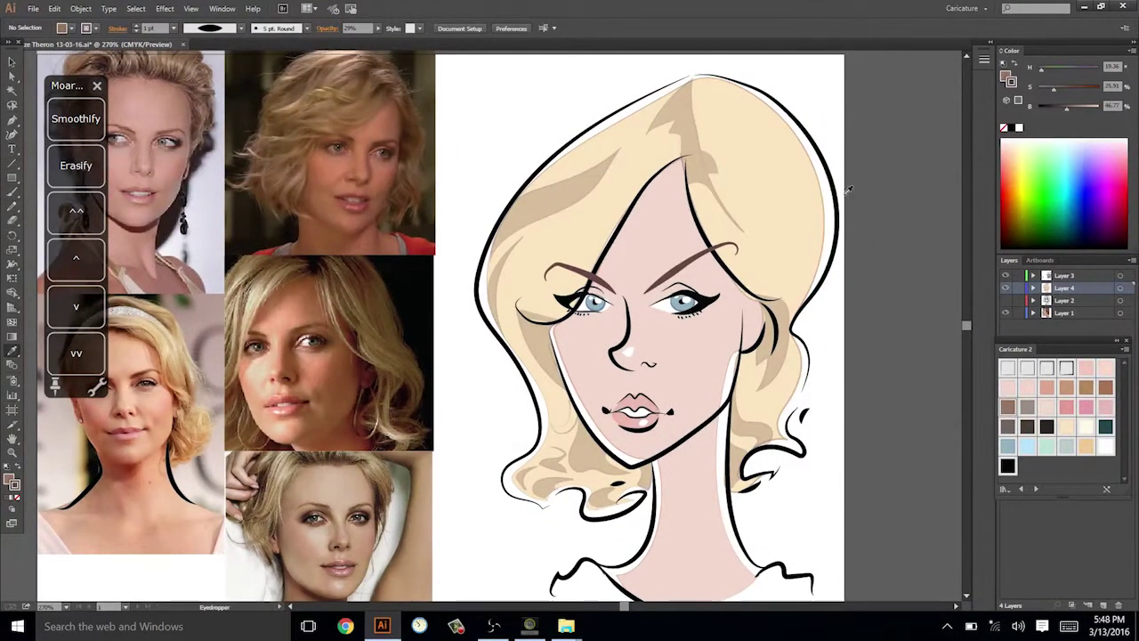
{"action": "left_click_drag", "start_coordinate": [864, 242], "coordinate": [878, 224]}
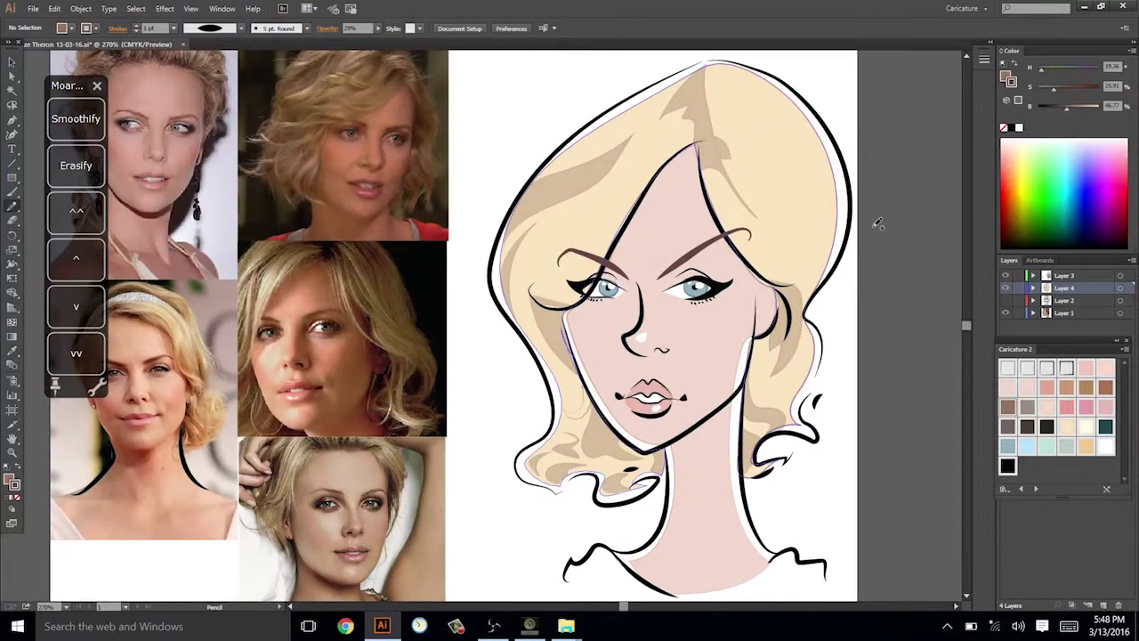
{"action": "left_click", "coordinate": [492, 626]}
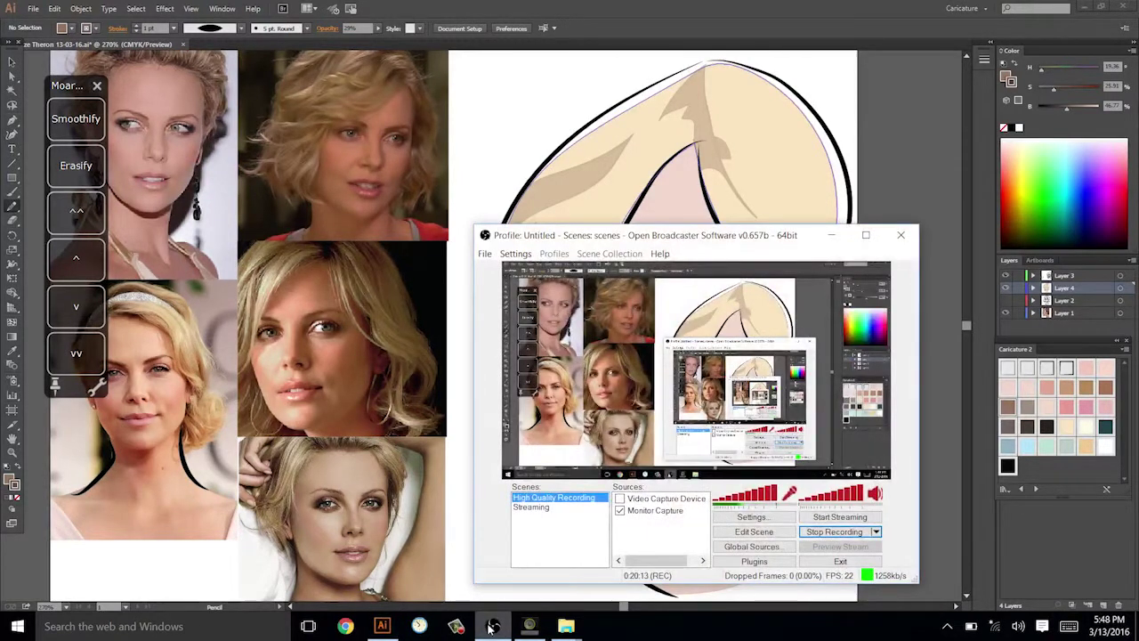
{"action": "left_click", "coordinate": [832, 235]}
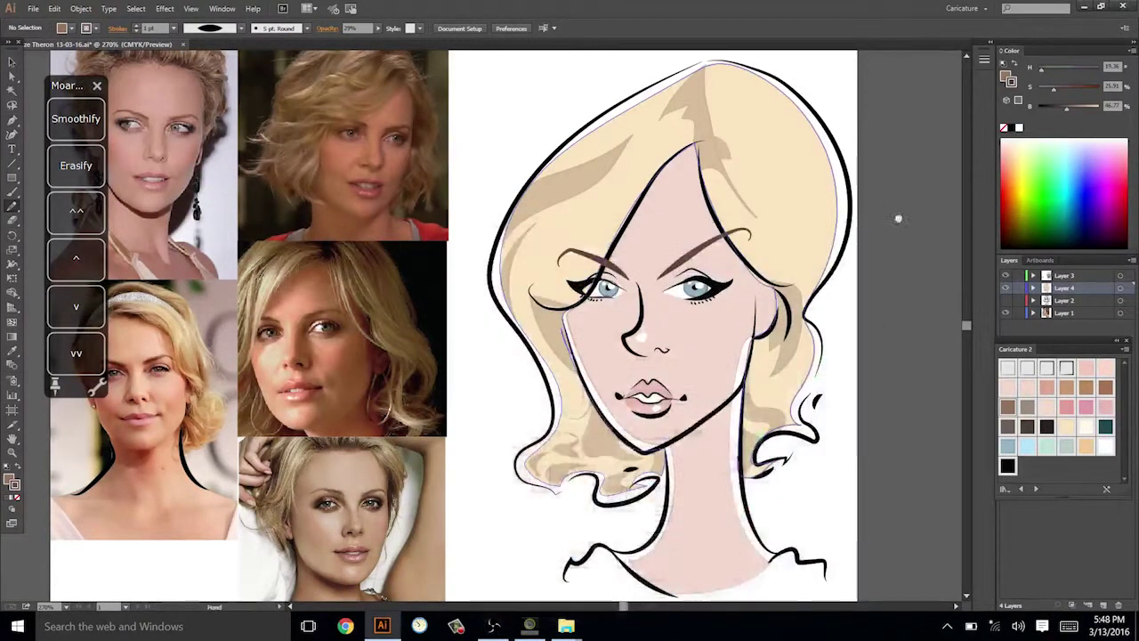
Redraw the lower part of the crown shadow at the parting, trimming the bulge off its right side.
{"action": "left_click_drag", "start_coordinate": [898, 218], "coordinate": [901, 221]}
{"action": "key", "text": "v"}
{"action": "left_click", "coordinate": [709, 127]}
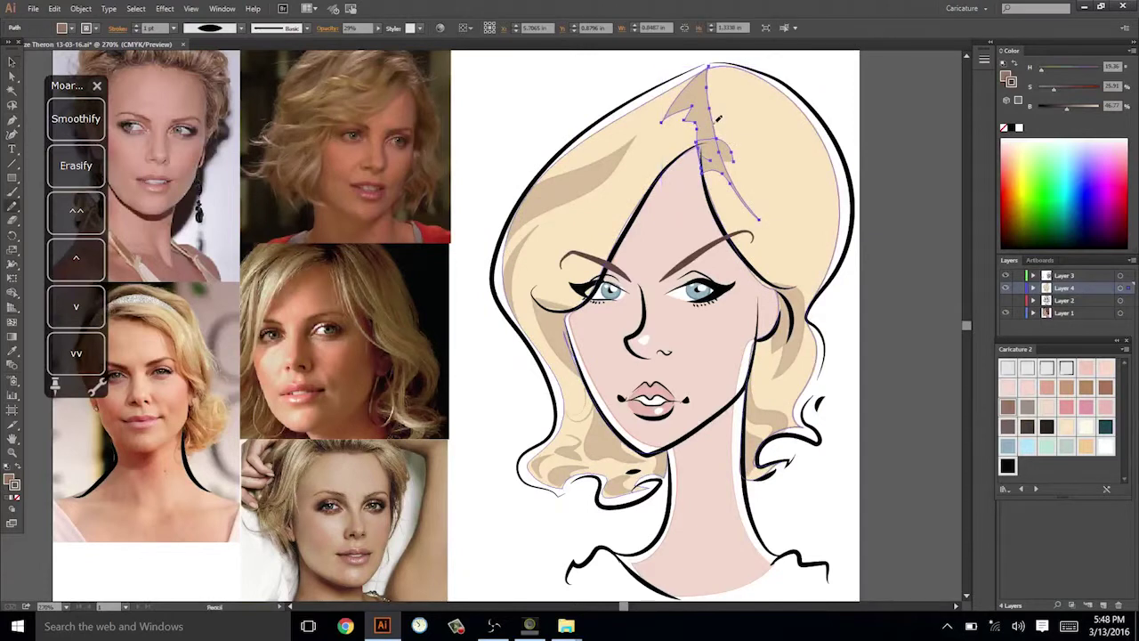
{"action": "key", "text": "n"}
{"action": "left_click_drag", "start_coordinate": [718, 163], "coordinate": [704, 162]}
{"action": "key", "text": "ctrl+shift+a"}
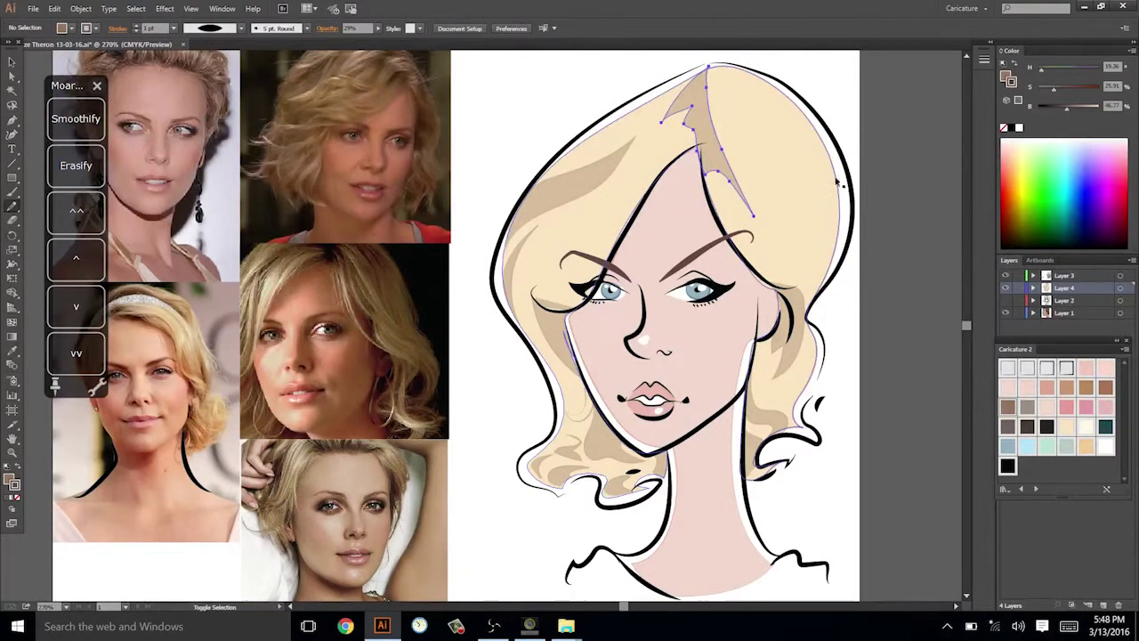
Redraw the crown shadow's tail beside the forehead as a longer taper with a smooth right edge and a hollowed inner edge.
{"action": "mouse_move", "coordinate": [855, 230]}
{"action": "left_mouse_down"}
{"action": "mouse_move", "coordinate": [851, 210]}
{"action": "mouse_move", "coordinate": [855, 222]}
{"action": "left_mouse_up"}
{"action": "key", "text": "n"}
{"action": "mouse_move", "coordinate": [709, 58]}
{"action": "left_mouse_down"}
{"action": "mouse_move", "coordinate": [721, 151]}
{"action": "mouse_move", "coordinate": [728, 135]}
{"action": "mouse_move", "coordinate": [746, 207]}
{"action": "left_mouse_up"}
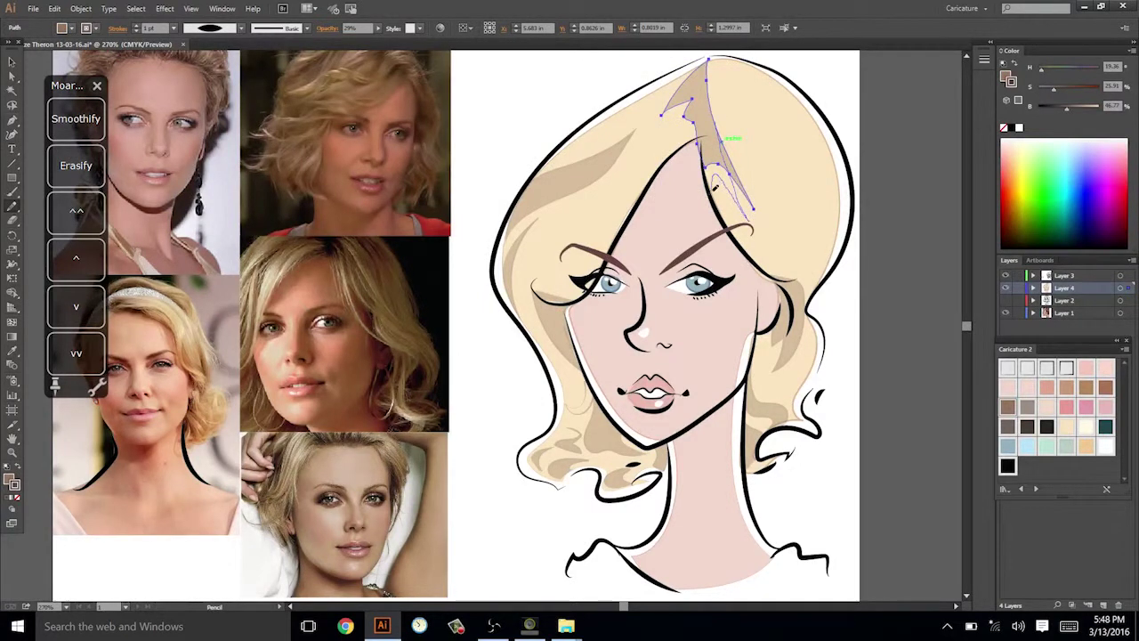
{"action": "key", "text": "h"}
{"action": "key", "text": "ctrl+shift+a"}
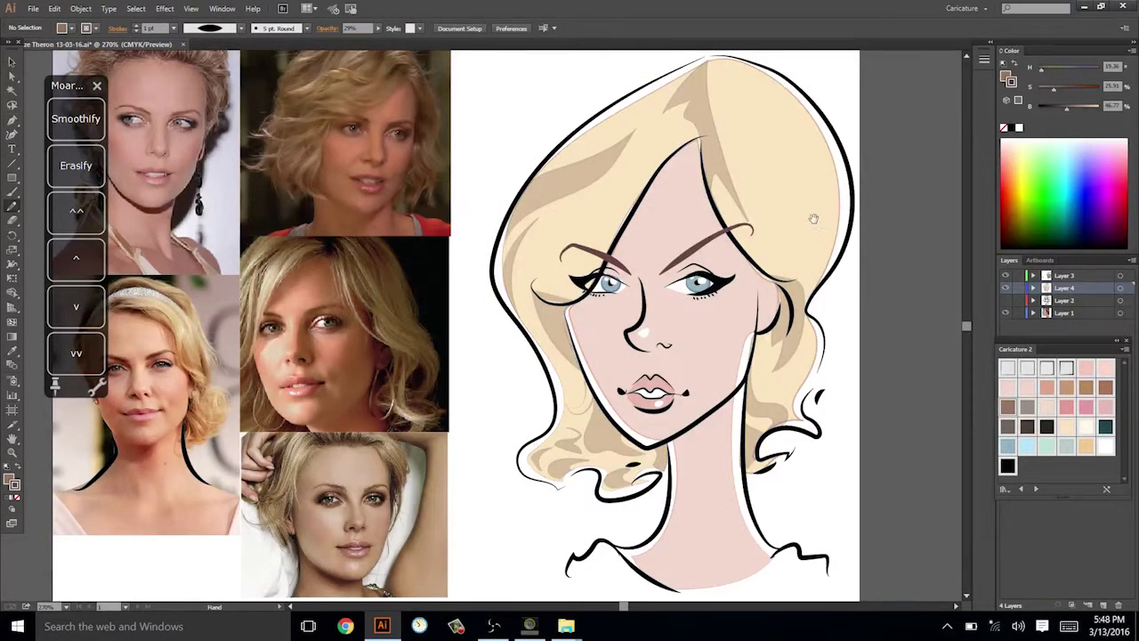
Draw a wavy shadow in the hair just above the right ear and match it to the crown shadow.
{"action": "key", "text": "n"}
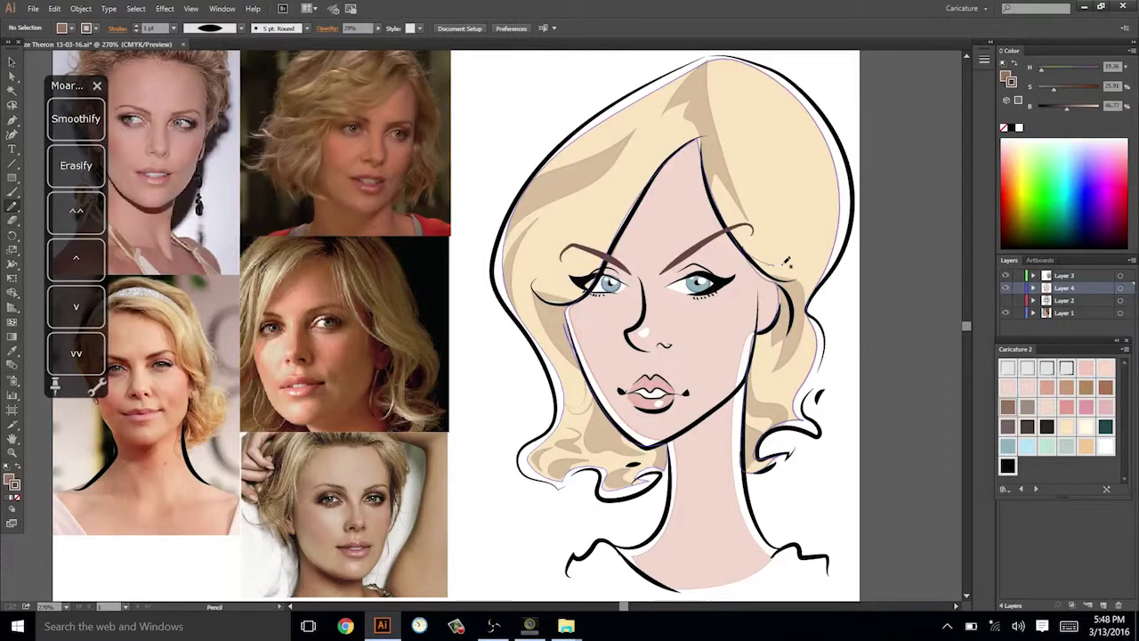
{"action": "left_click_drag", "start_coordinate": [817, 266], "coordinate": [771, 268]}
{"action": "key", "text": "i"}
{"action": "left_click", "coordinate": [721, 156]}
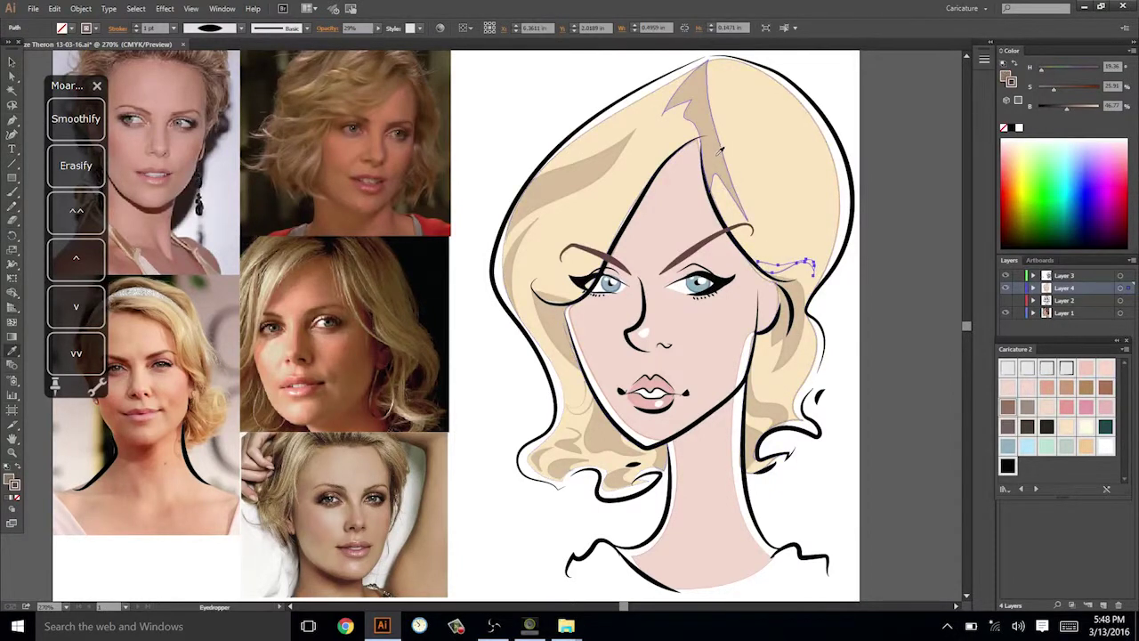
{"action": "key", "text": "ctrl+shift+a"}
{"action": "key", "text": "n"}
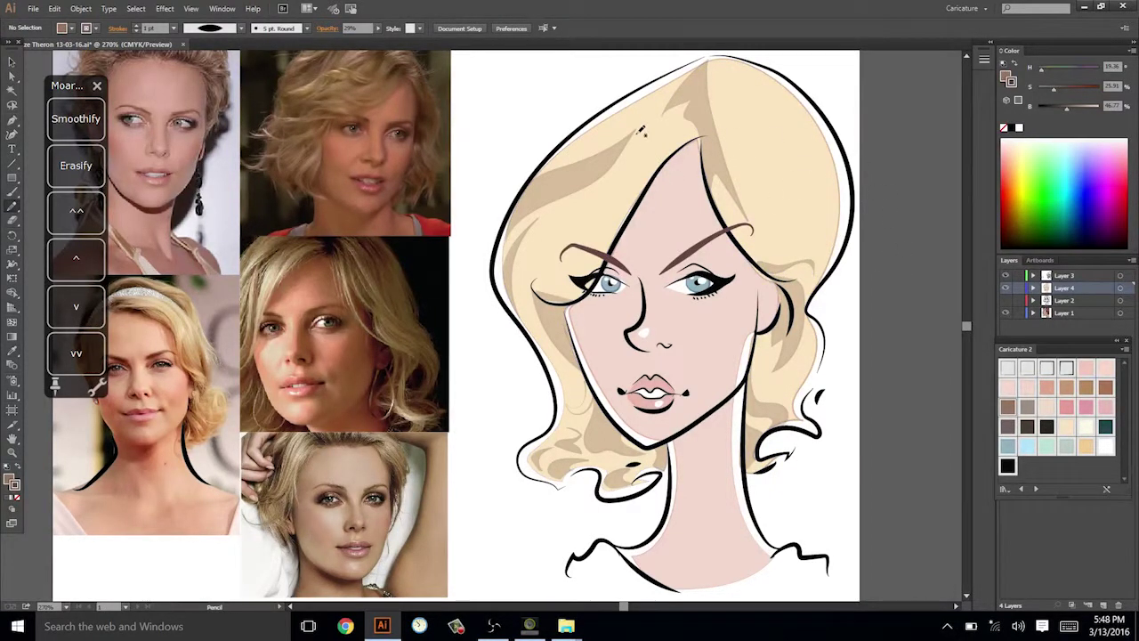
{"action": "left_click_drag", "start_coordinate": [577, 266], "coordinate": [565, 281]}
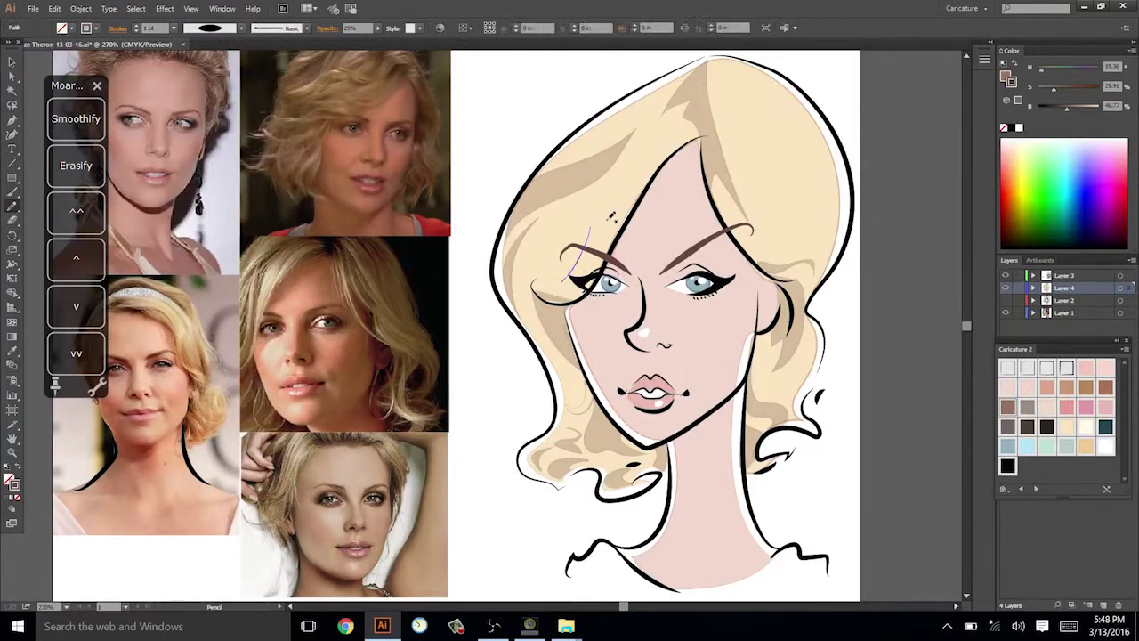
{"action": "key", "text": "ctrl+z"}
Draw a small crescent shadow inside the lower right curl and match it to the shadow beside the right ear.
{"action": "left_click_drag", "start_coordinate": [890, 308], "coordinate": [886, 285]}
{"action": "mouse_move", "coordinate": [791, 343]}
{"action": "left_mouse_down"}
{"action": "mouse_move", "coordinate": [778, 358]}
{"action": "mouse_move", "coordinate": [795, 383]}
{"action": "left_mouse_up"}
{"action": "left_click_drag", "start_coordinate": [801, 339], "coordinate": [797, 342]}
{"action": "key", "text": "i"}
{"action": "left_click", "coordinate": [785, 331]}
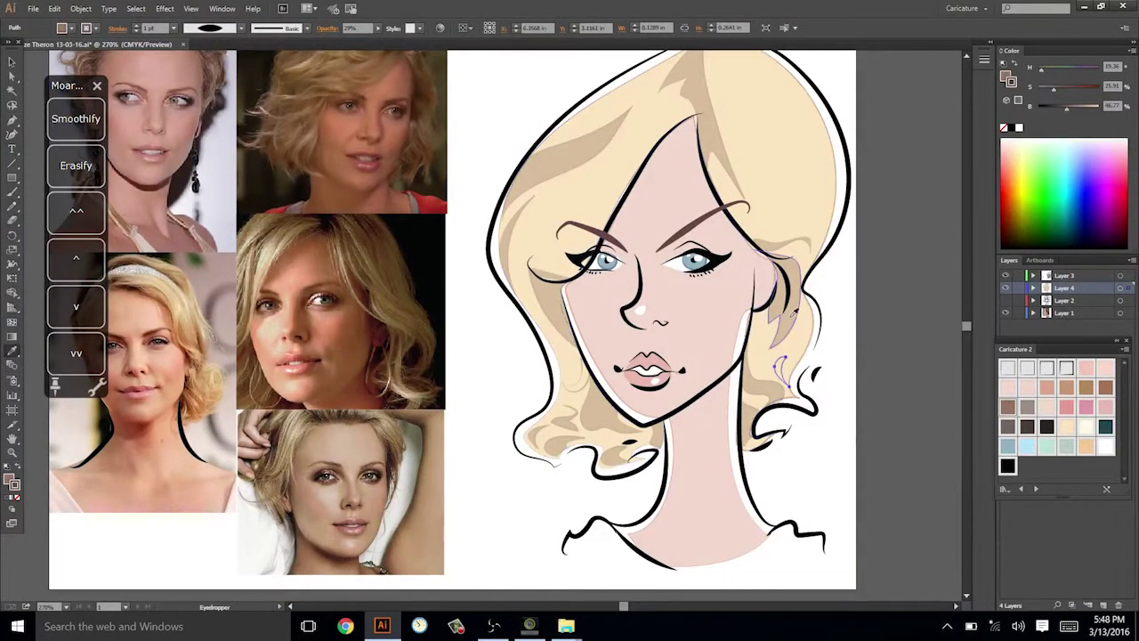
{"action": "left_click", "coordinate": [854, 333], "text": "ctrl"}
Extend the small crescent shadow in the lower right curl with a pointed tail sweeping up toward the hair's outer edge.
{"action": "key", "text": "v"}
{"action": "left_click", "coordinate": [785, 368]}
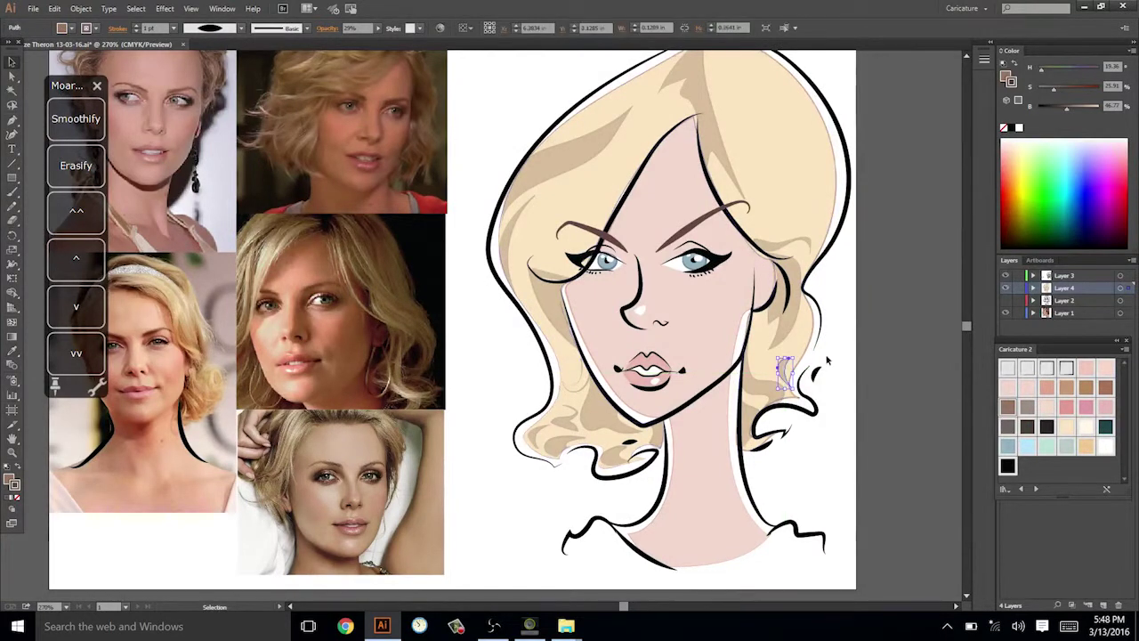
{"action": "key", "text": "n"}
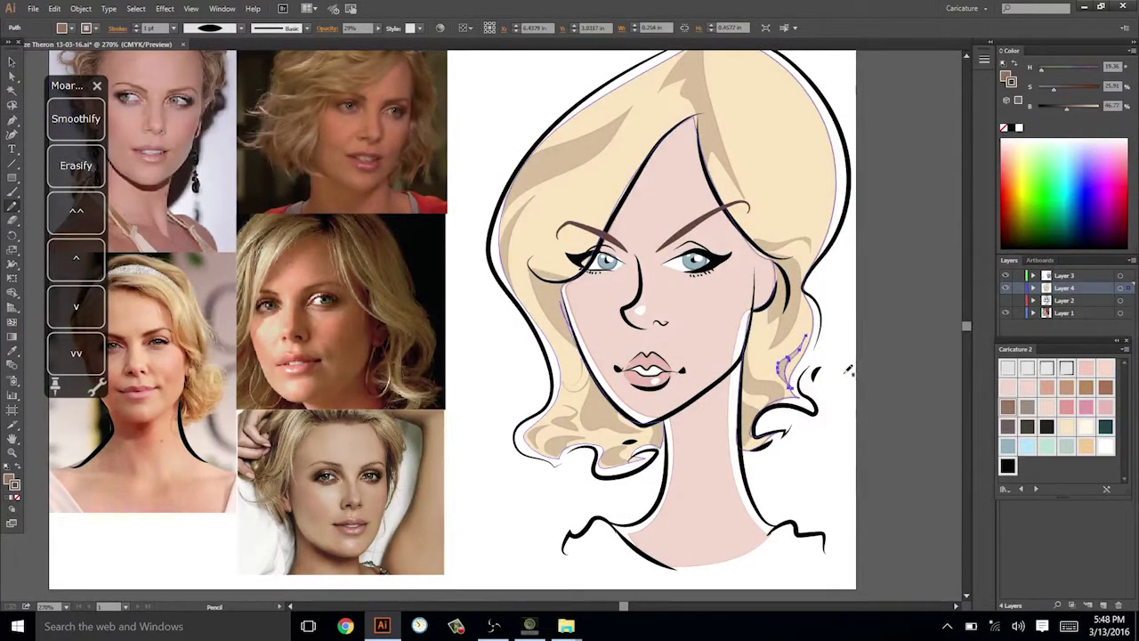
{"action": "left_click", "coordinate": [881, 350], "text": "ctrl"}
{"action": "left_click_drag", "start_coordinate": [899, 377], "coordinate": [912, 392]}
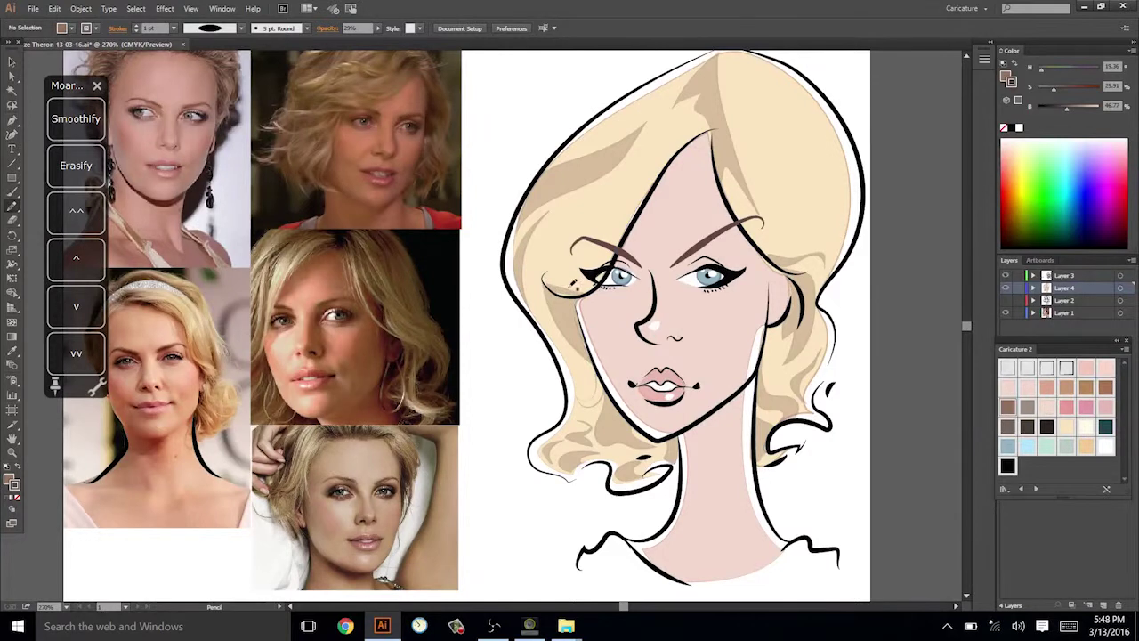
{"action": "key", "text": "v"}
{"action": "left_click", "coordinate": [575, 294]}
{"action": "left_click", "coordinate": [843, 342]}
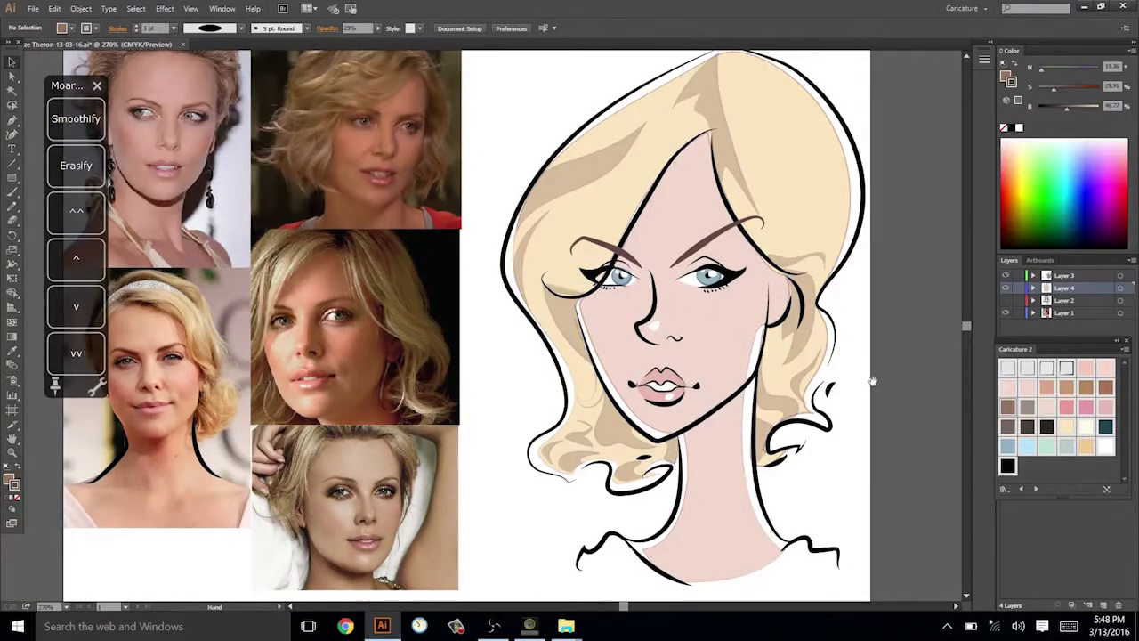
{"action": "left_click_drag", "start_coordinate": [872, 381], "coordinate": [898, 381]}
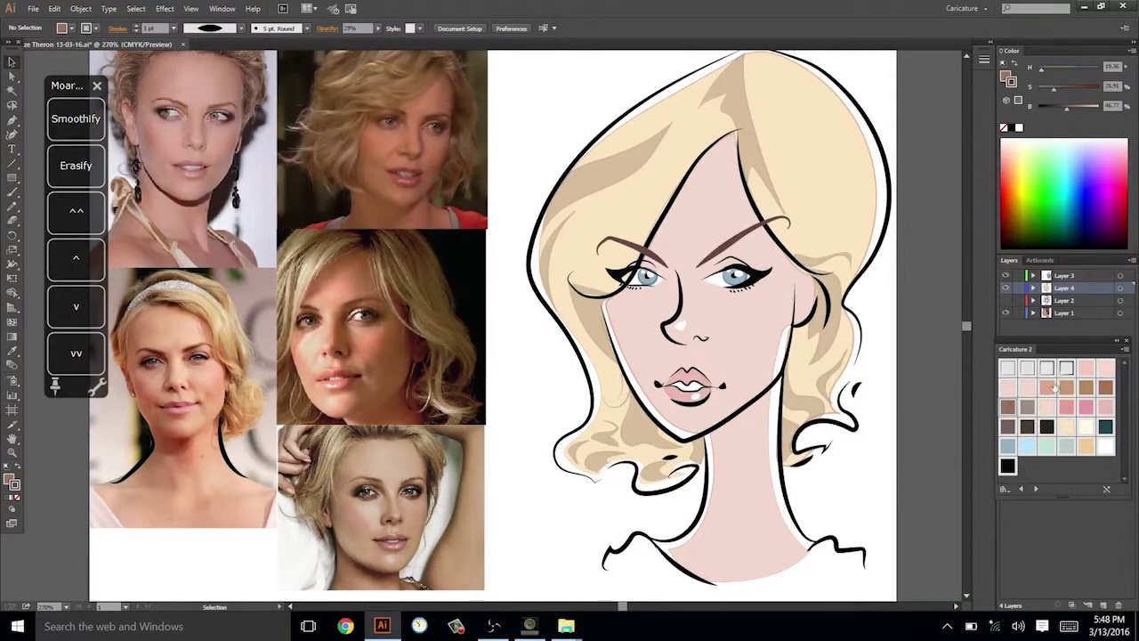
{"action": "mouse_move", "coordinate": [937, 489]}
{"action": "left_mouse_down"}
{"action": "mouse_move", "coordinate": [952, 495]}
{"action": "mouse_move", "coordinate": [933, 483]}
{"action": "left_mouse_up"}
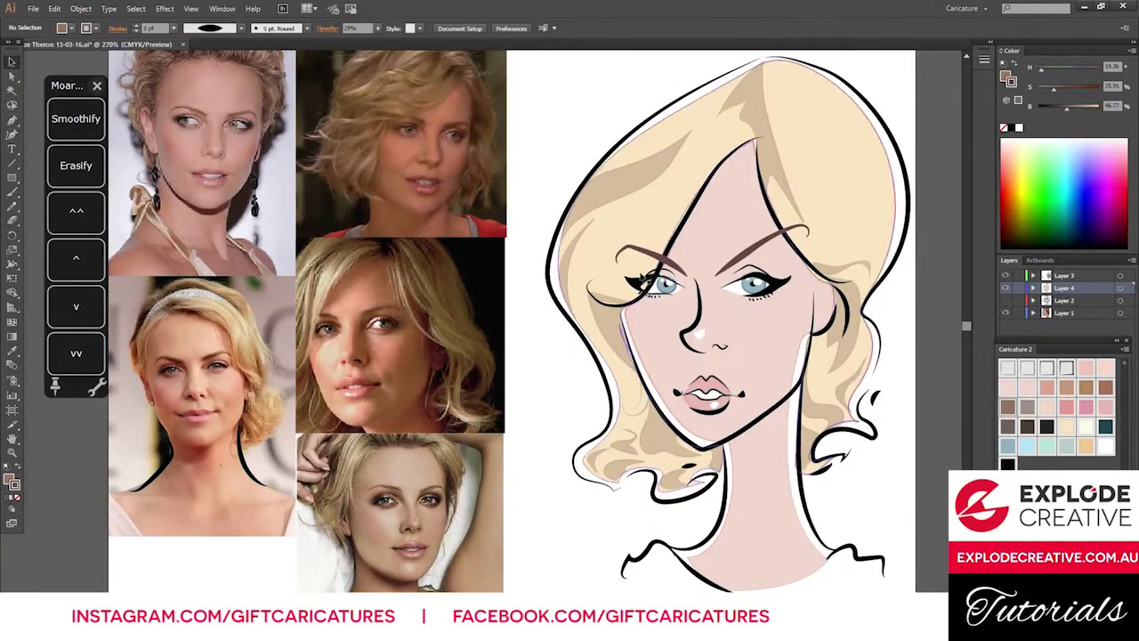
{"action": "mouse_move", "coordinate": [926, 285]}
{"action": "left_mouse_down"}
{"action": "mouse_move", "coordinate": [920, 275]}
{"action": "mouse_move", "coordinate": [923, 288]}
{"action": "left_mouse_up"}
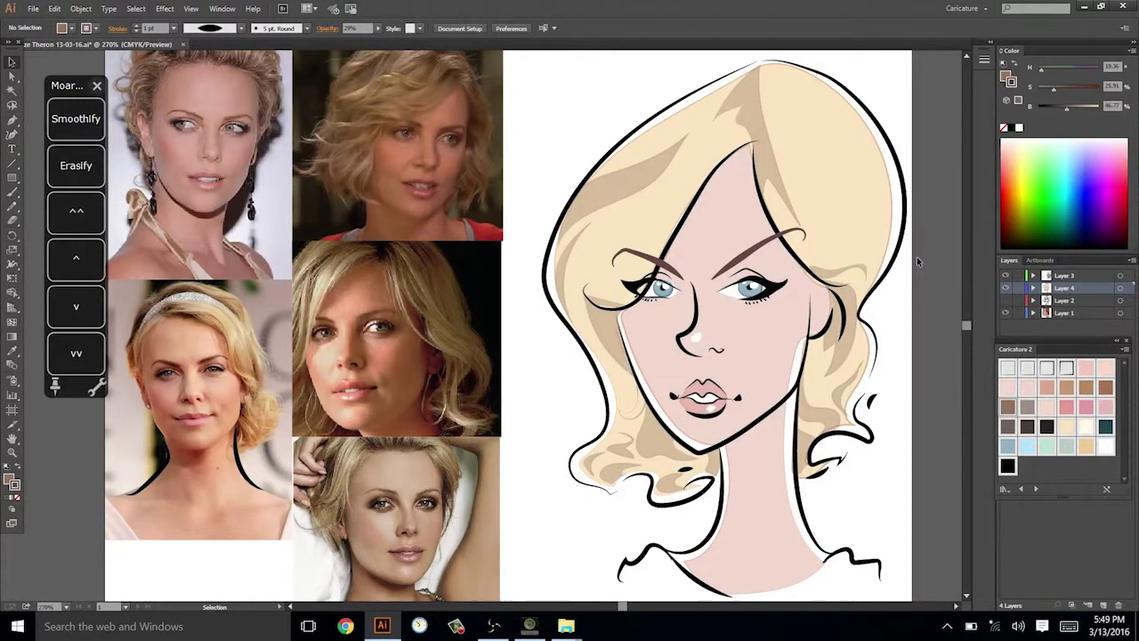
{"action": "left_click", "coordinate": [492, 625]}
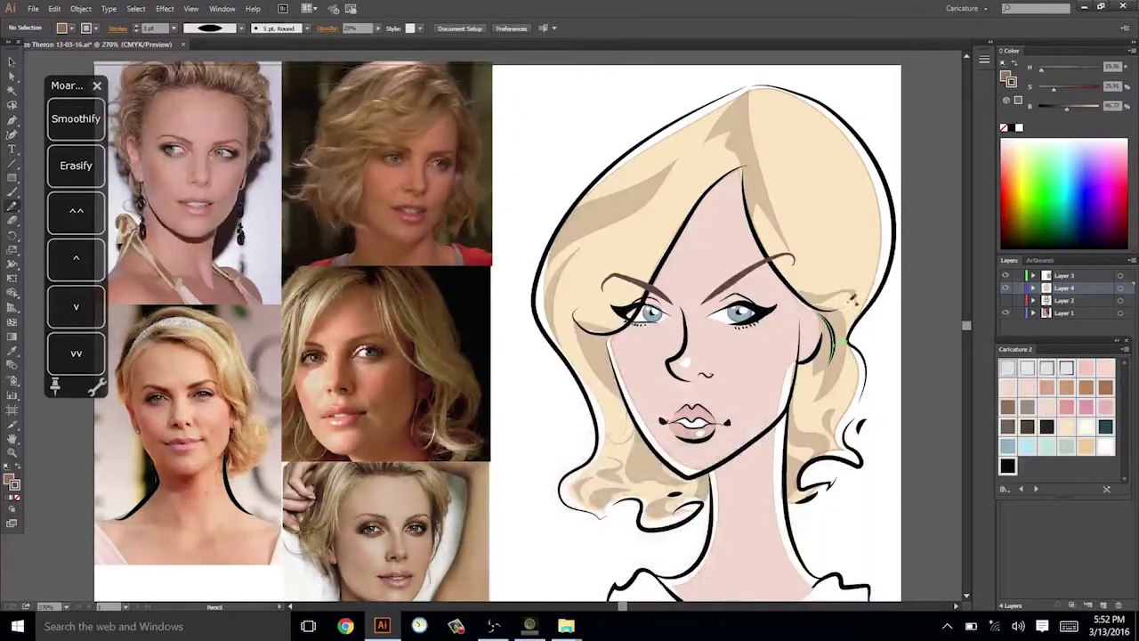
Move both eyebrows slightly upward and outward, away from the bridge of the nose.
{"action": "key", "text": "v"}
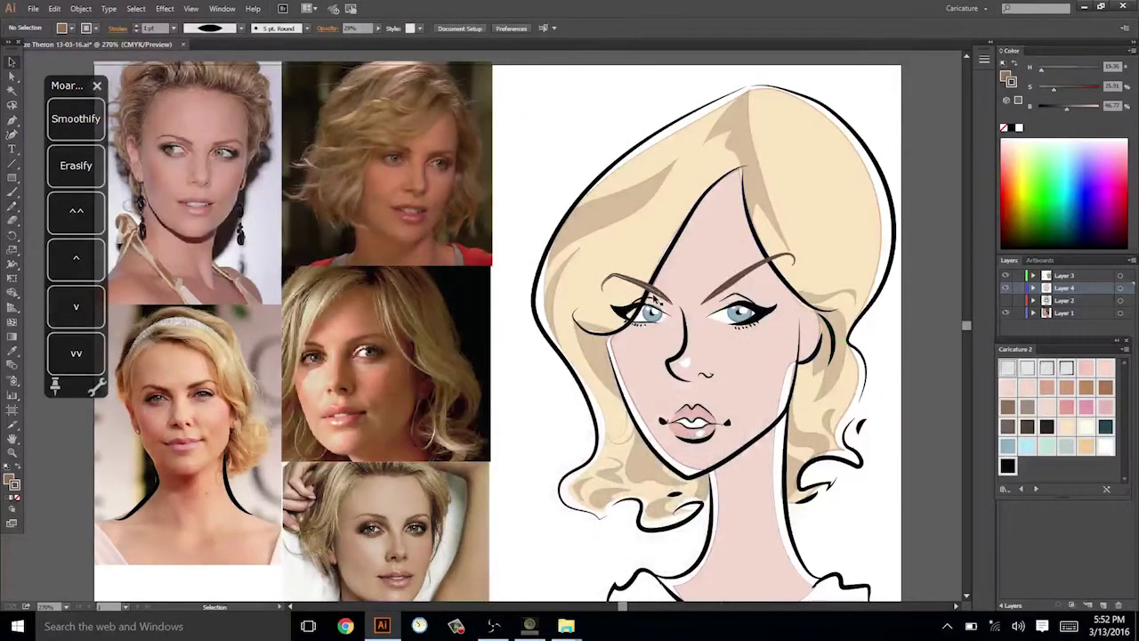
{"action": "left_click_drag", "start_coordinate": [659, 294], "coordinate": [654, 290]}
{"action": "left_click_drag", "start_coordinate": [739, 279], "coordinate": [747, 274]}
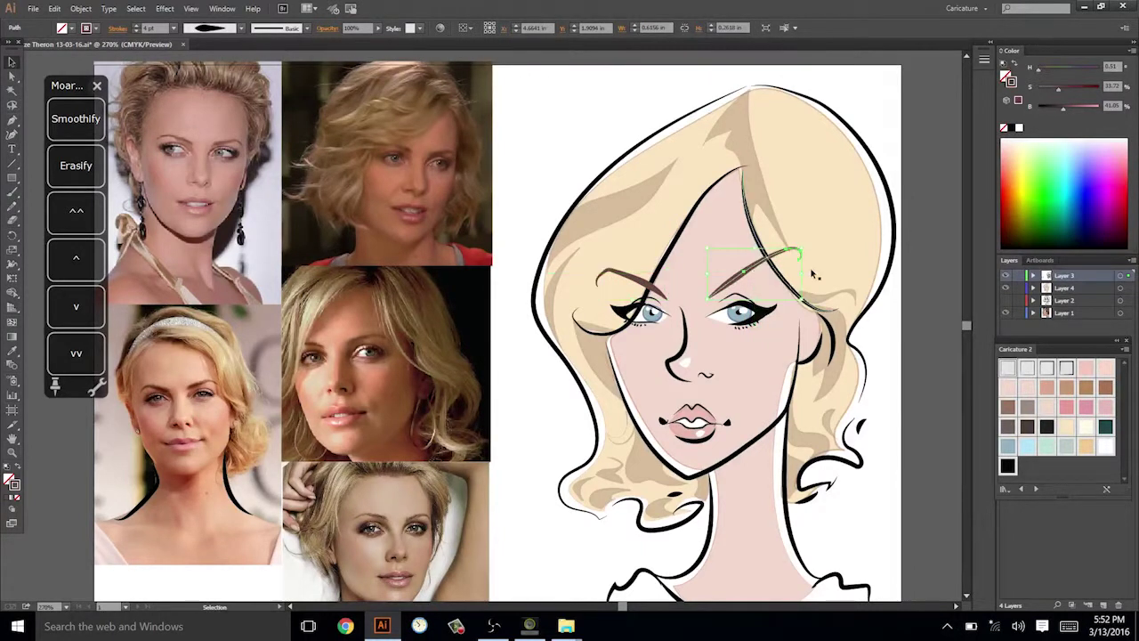
{"action": "left_click", "coordinate": [894, 336]}
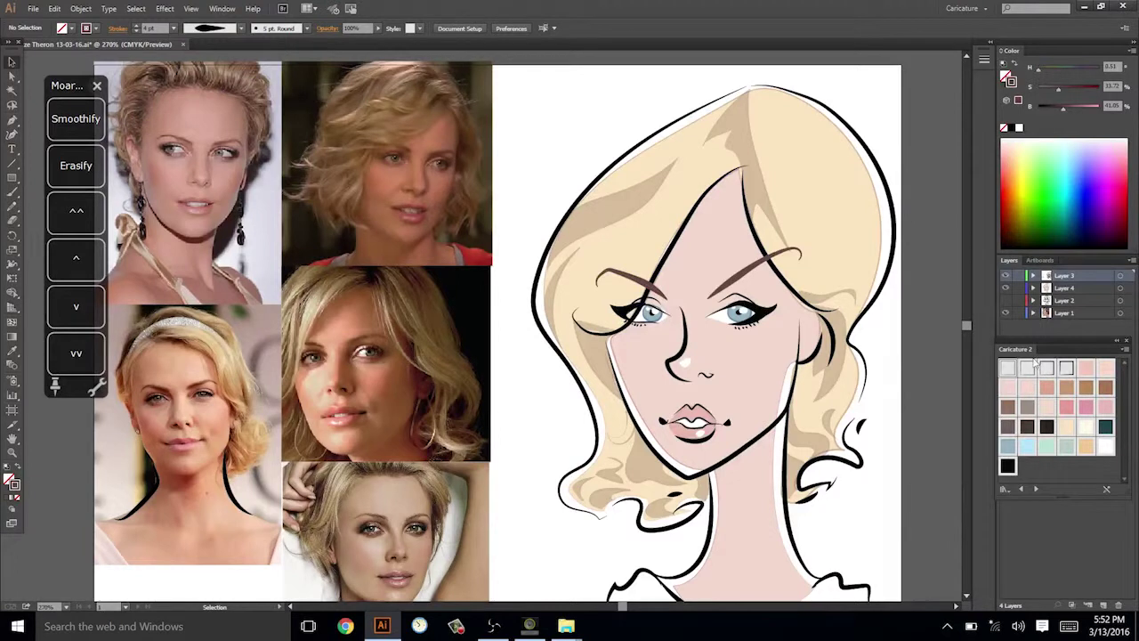
Draw a short philtrum line just above the centre of the upper lip in a near-black stroke colour.
{"action": "left_click", "coordinate": [1027, 367]}
{"action": "key", "text": "n"}
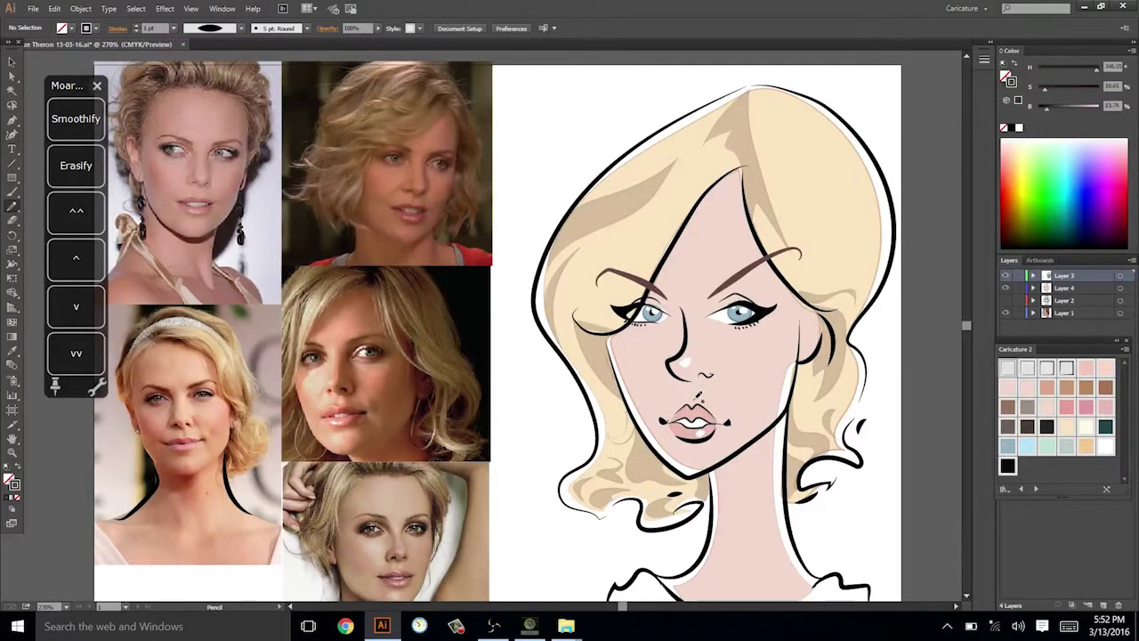
{"action": "left_click_drag", "start_coordinate": [693, 402], "coordinate": [693, 389]}
{"action": "left_click", "coordinate": [942, 331], "text": "ctrl"}
{"action": "key", "text": "space"}
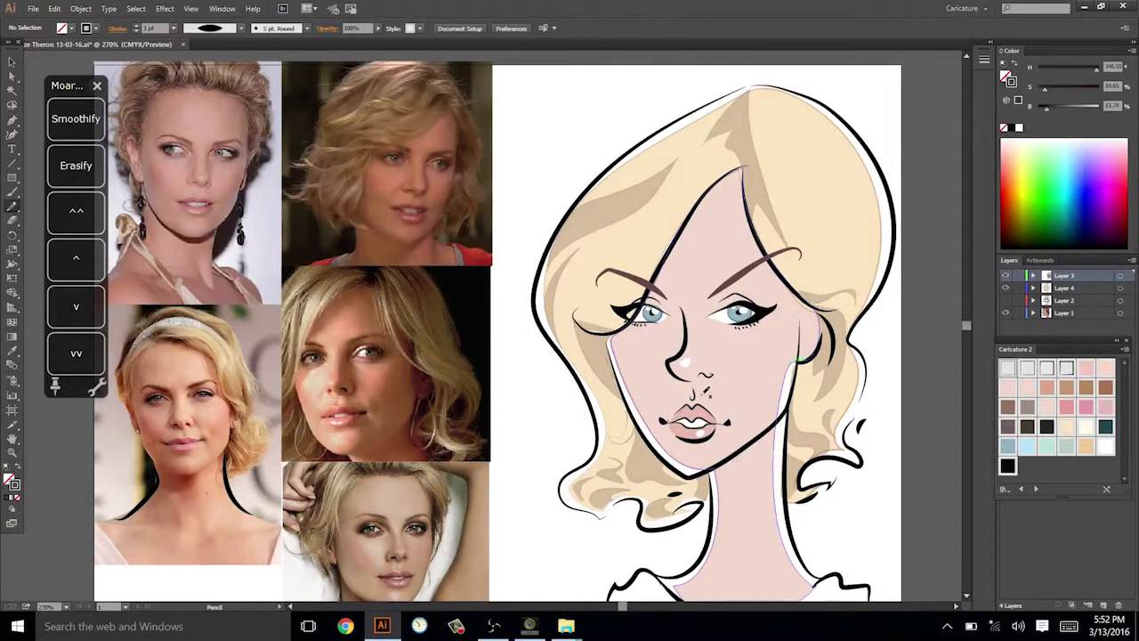
Delete the philtrum line and redraw it as a small hooked stroke above the upper lip.
{"action": "left_click", "coordinate": [694, 400], "text": "ctrl"}
{"action": "key", "text": "Delete"}
{"action": "left_click_drag", "start_coordinate": [694, 401], "coordinate": [693, 390]}
{"action": "left_click", "coordinate": [917, 321], "text": "ctrl"}
{"action": "key", "text": "space"}
{"action": "left_click_drag", "start_coordinate": [925, 338], "coordinate": [930, 325]}
{"action": "key", "text": "space"}
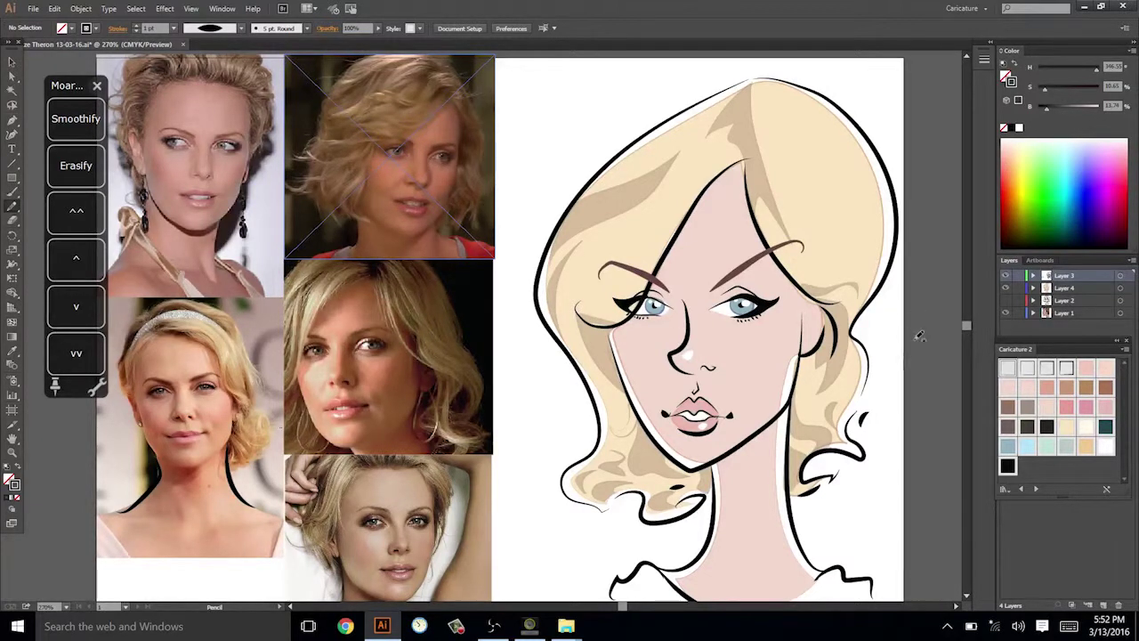
{"action": "left_click_drag", "start_coordinate": [914, 348], "coordinate": [909, 352]}
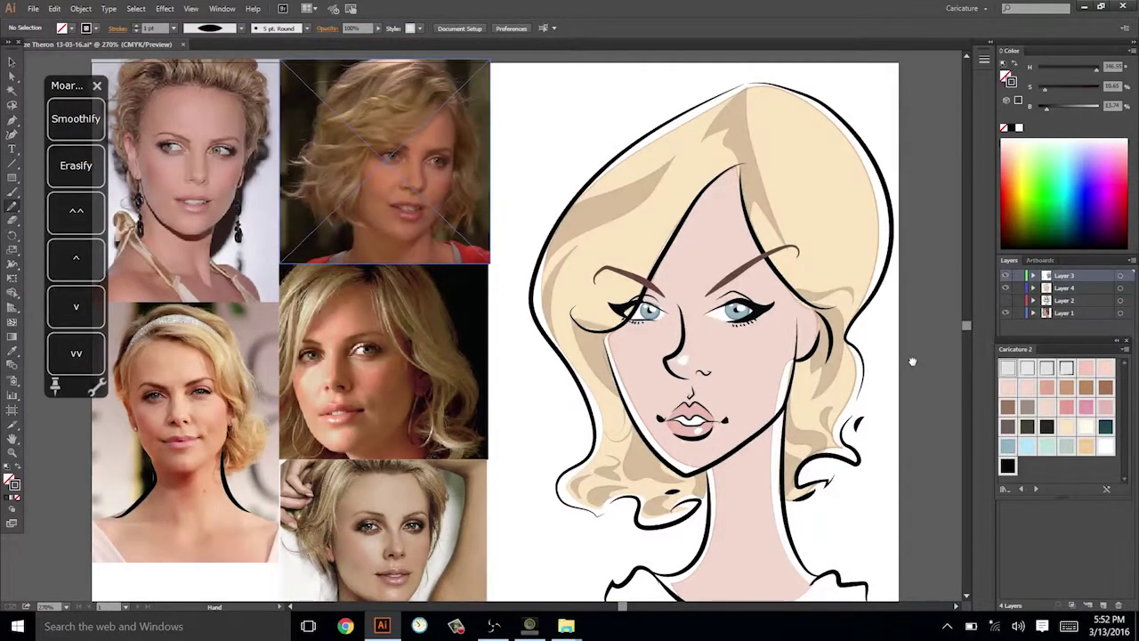
{"action": "left_click", "coordinate": [492, 626]}
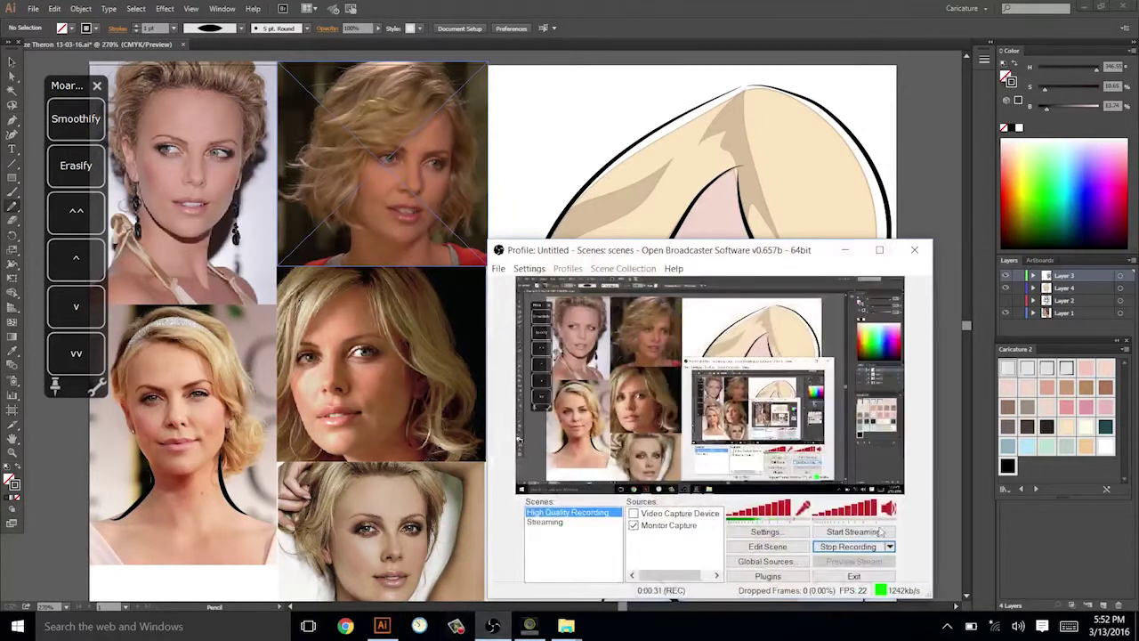
{"action": "left_click", "coordinate": [849, 546]}
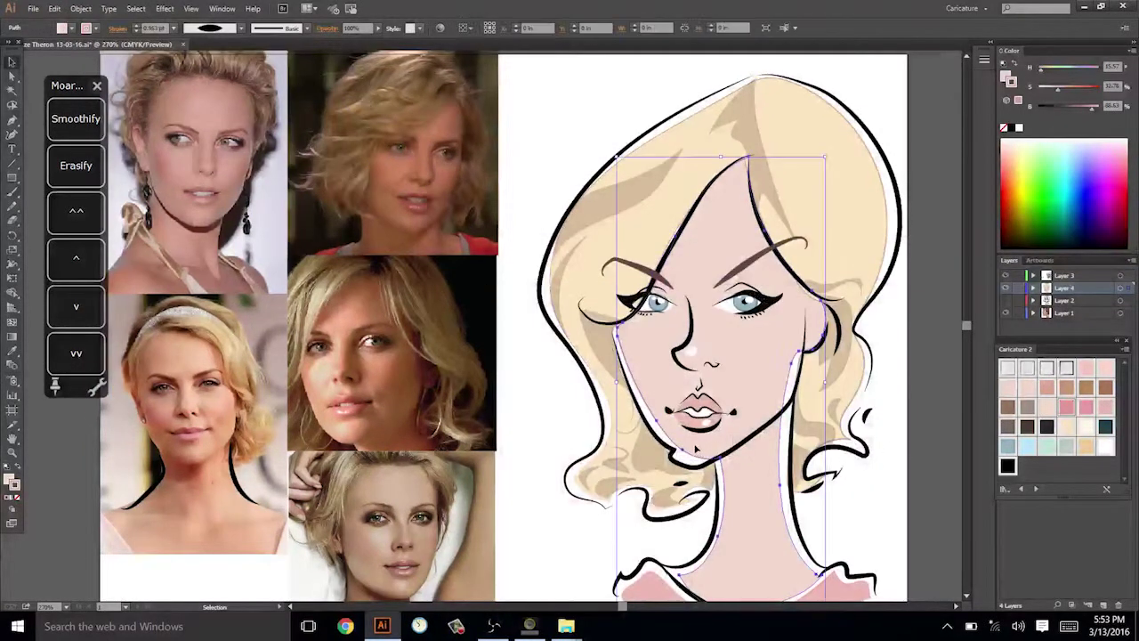
Try to redraw the skin fill's edge along the lower left jaw and chin.
{"action": "key", "text": "n"}
{"action": "left_click_drag", "start_coordinate": [698, 456], "coordinate": [719, 459]}
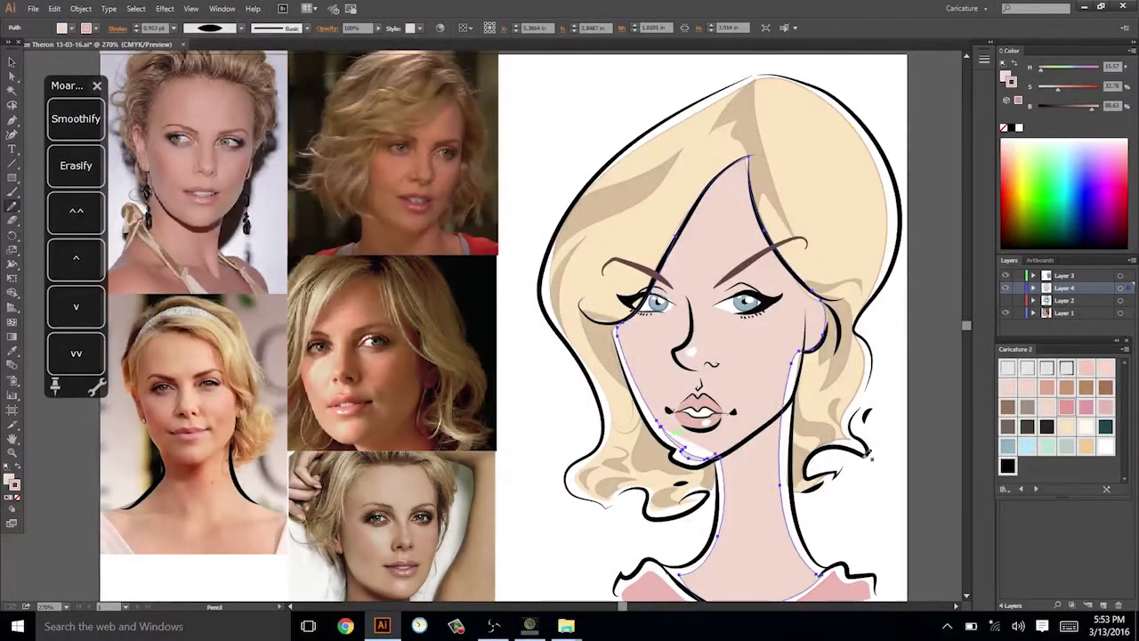
{"action": "key", "text": "ctrl+z"}
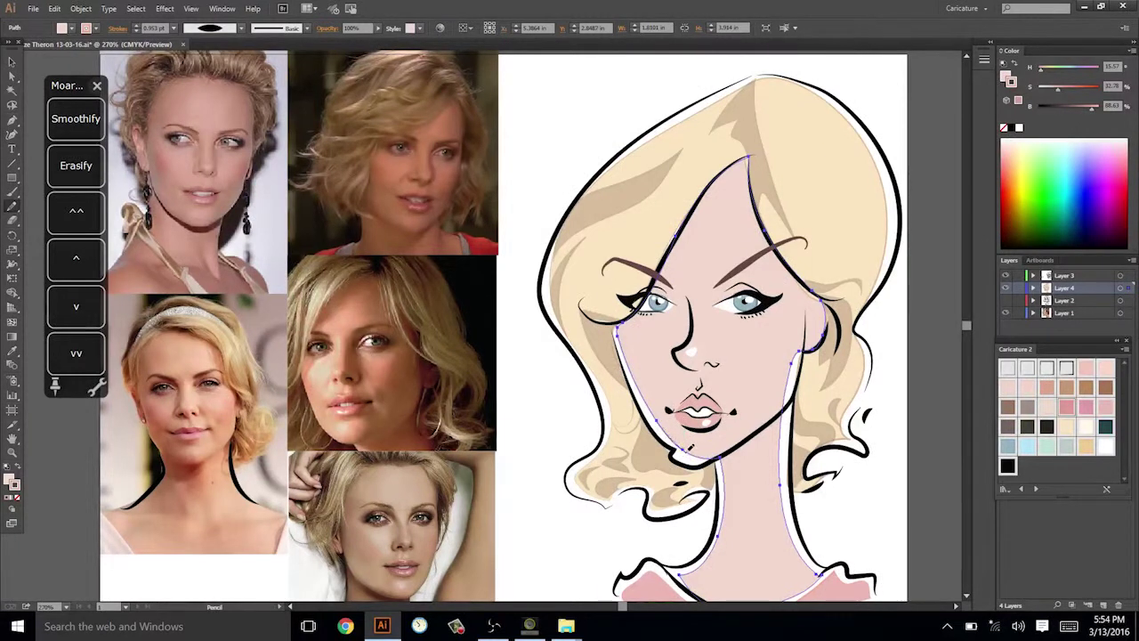
{"action": "key", "text": "ctrl+shift+a"}
{"action": "left_click_drag", "start_coordinate": [923, 422], "coordinate": [931, 428]}
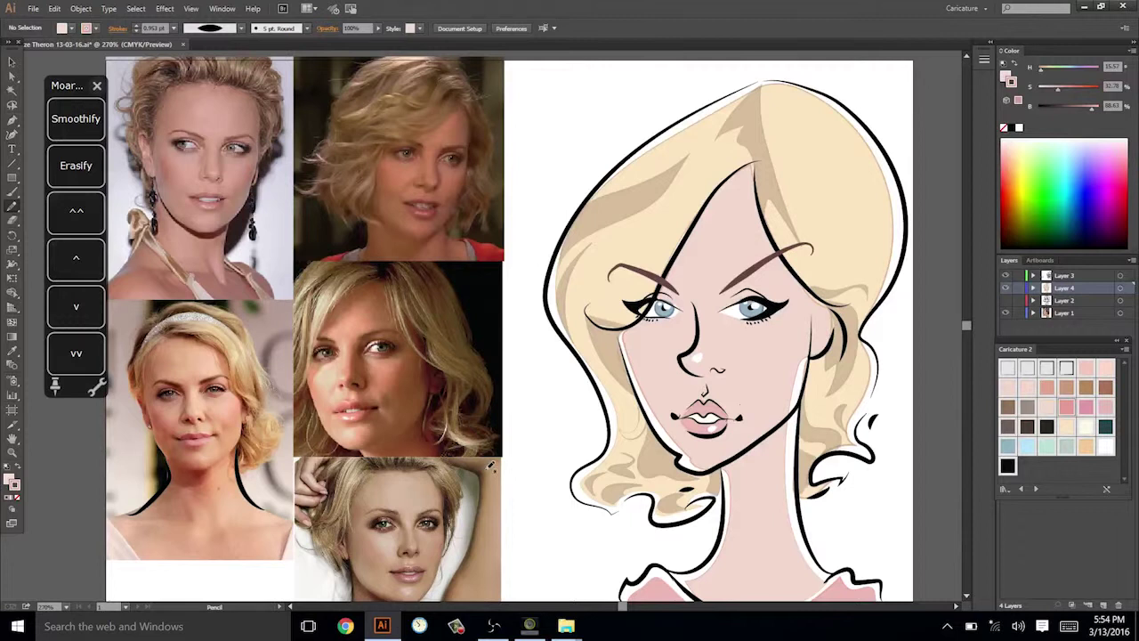
Reselect the skin fill and rework its edge along the underside of the chin.
{"action": "left_click", "coordinate": [678, 437], "text": "ctrl"}
{"action": "left_click_drag", "start_coordinate": [692, 455], "coordinate": [726, 466]}
{"action": "key", "text": "ctrl+z"}
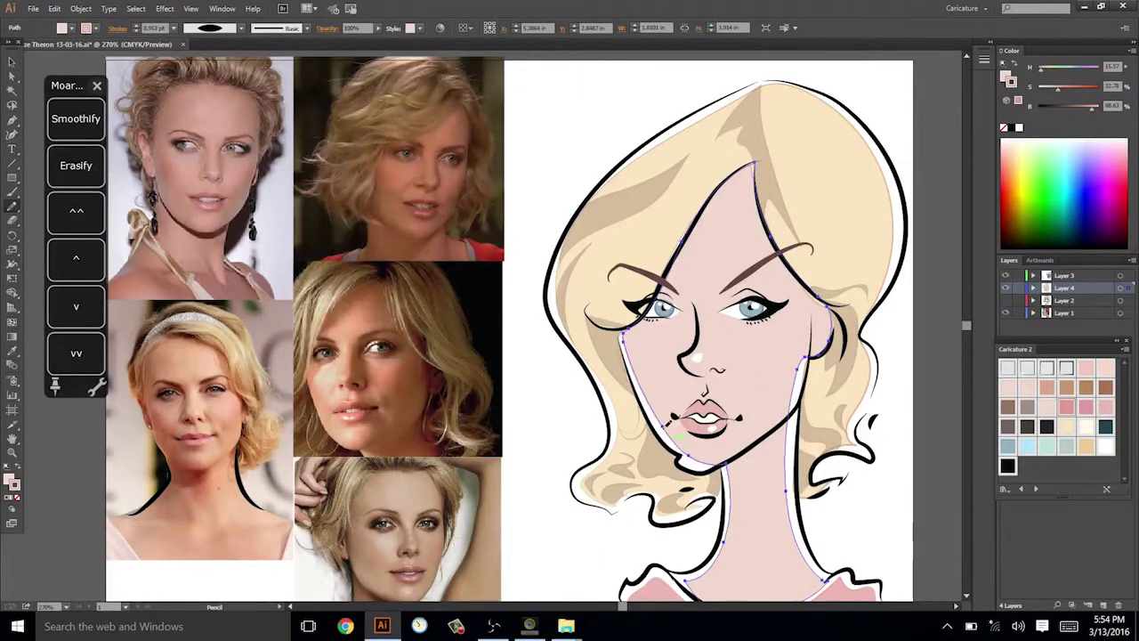
{"action": "left_click_drag", "start_coordinate": [731, 463], "coordinate": [736, 468]}
{"action": "left_click", "coordinate": [914, 380], "text": "ctrl"}
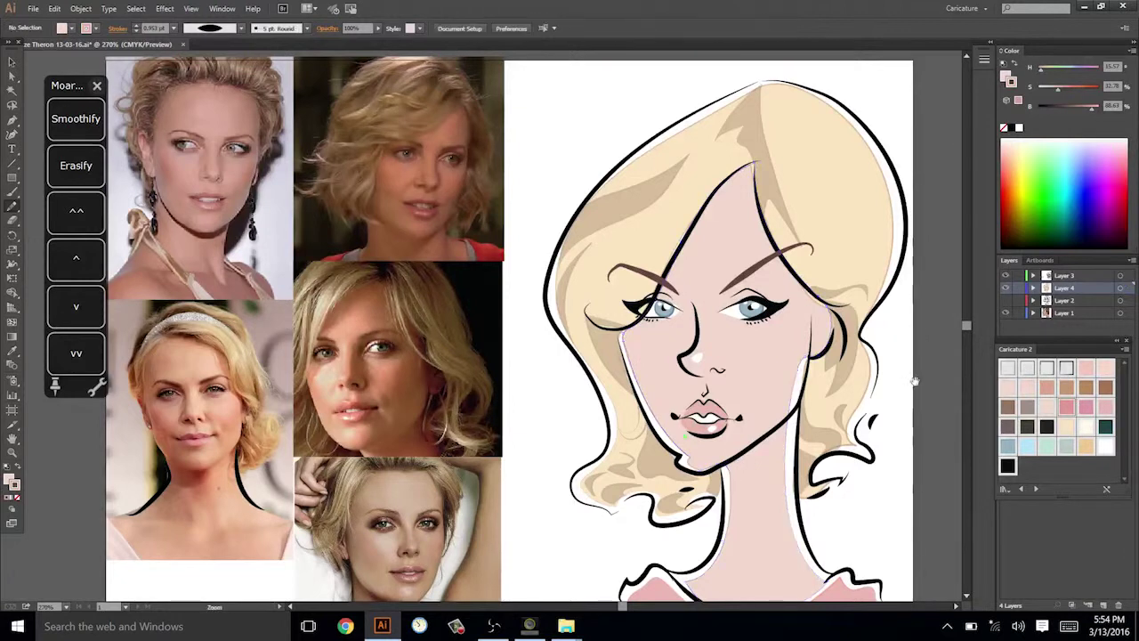
{"action": "left_click_drag", "start_coordinate": [912, 396], "coordinate": [910, 399]}
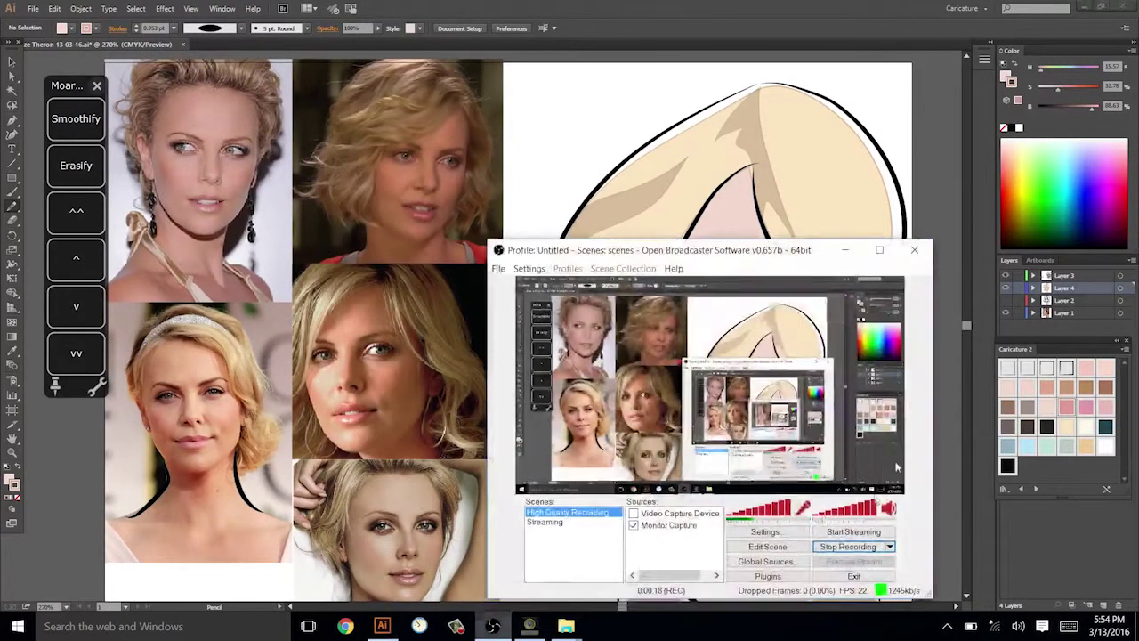